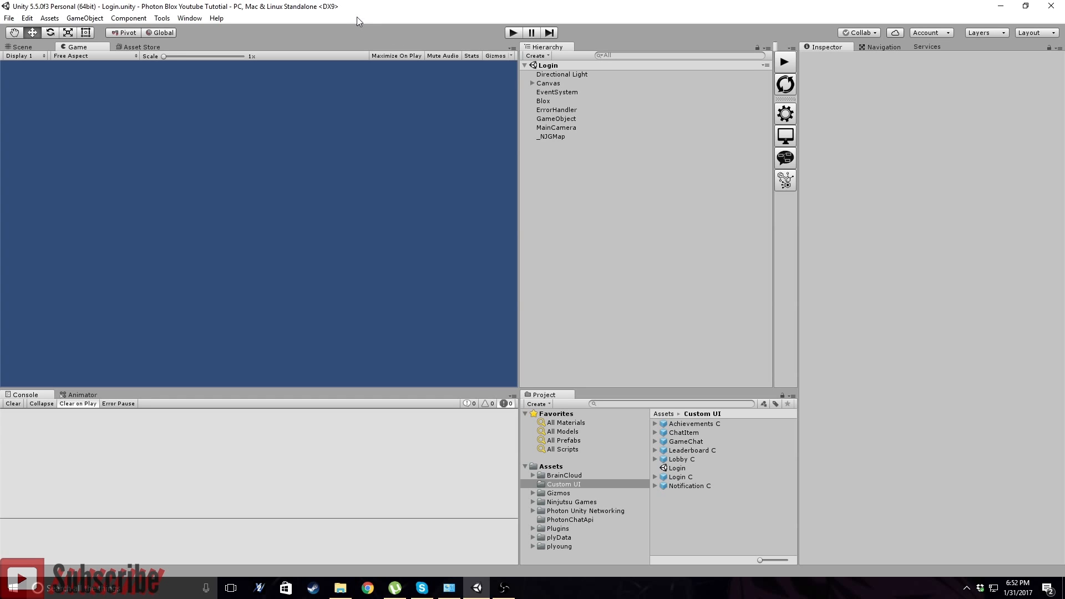
- Create a new scene and add an empty game object named GameManager
click(9, 19)
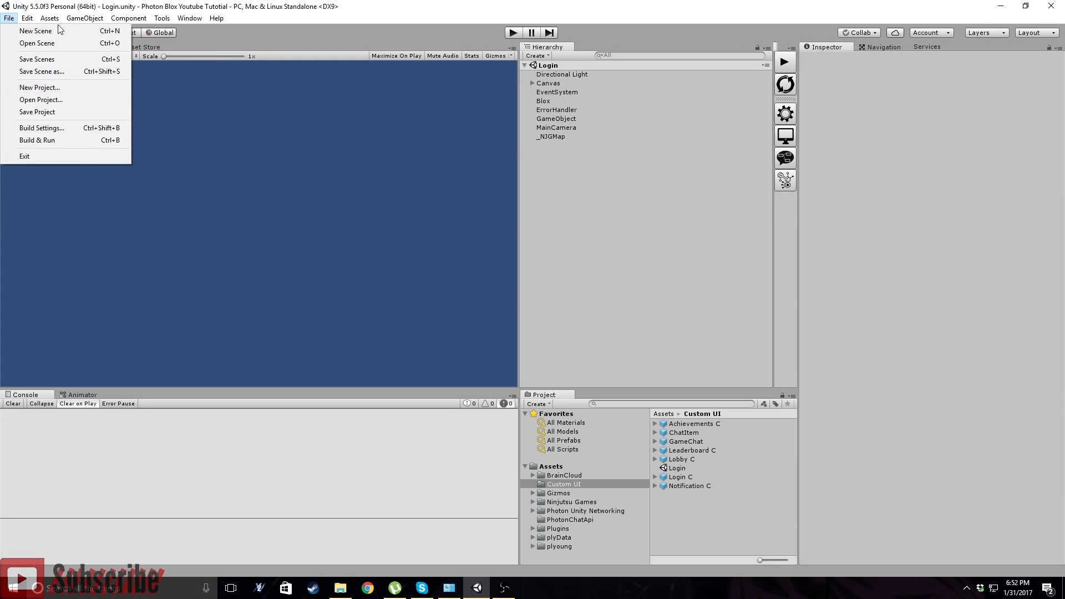
click(36, 31)
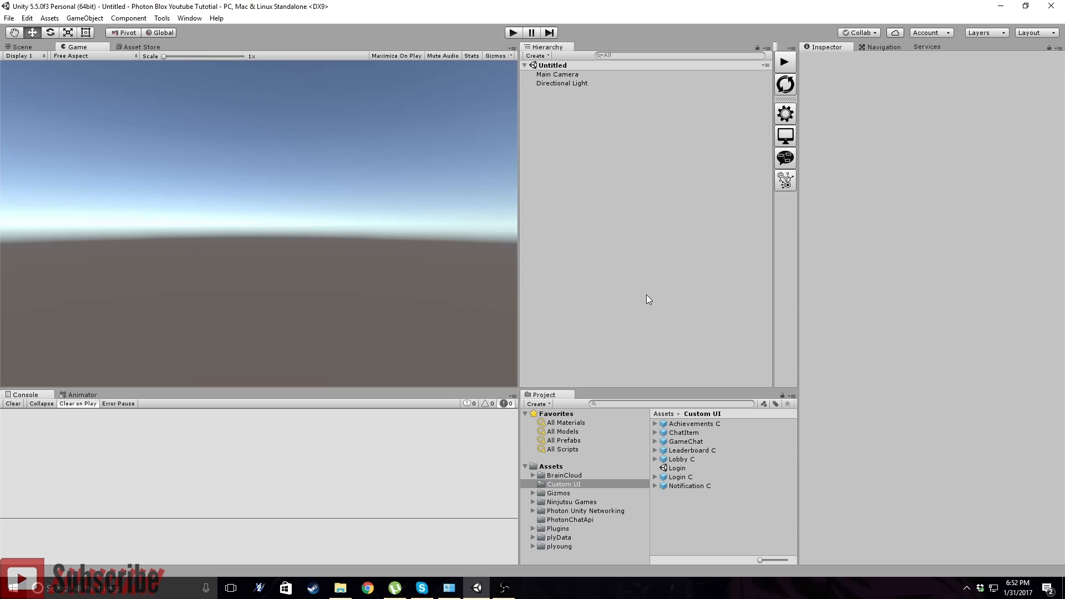
right_click(555, 120)
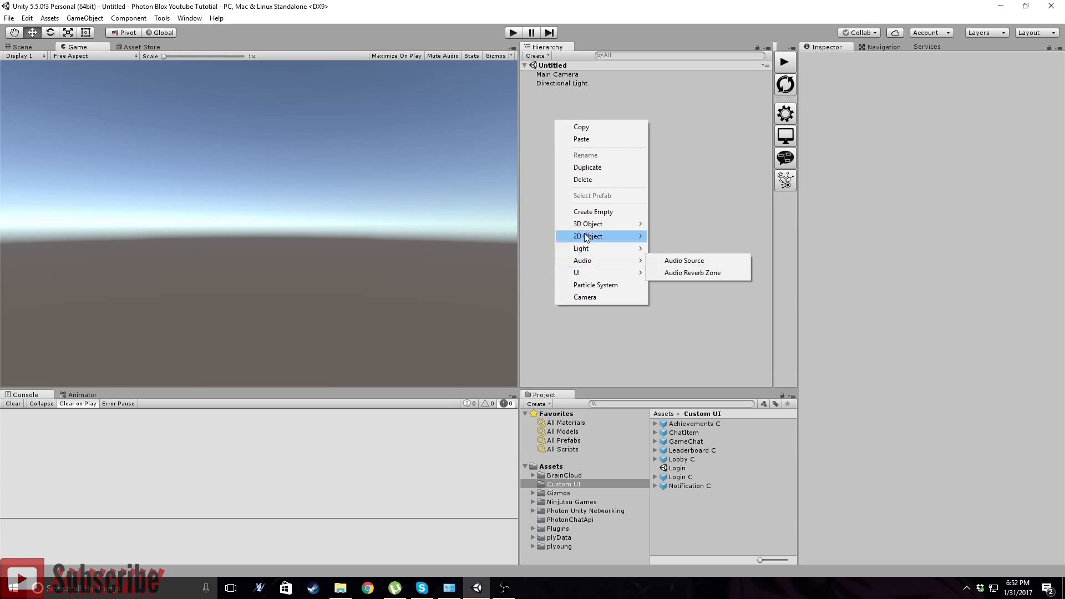
click(588, 211)
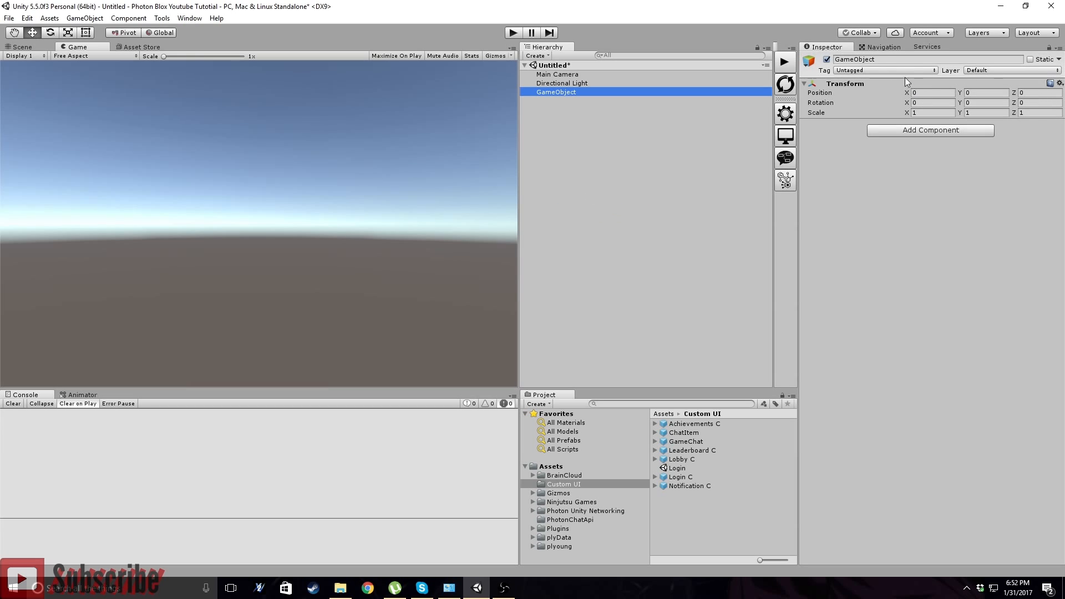
click(882, 59)
text(GameManager)
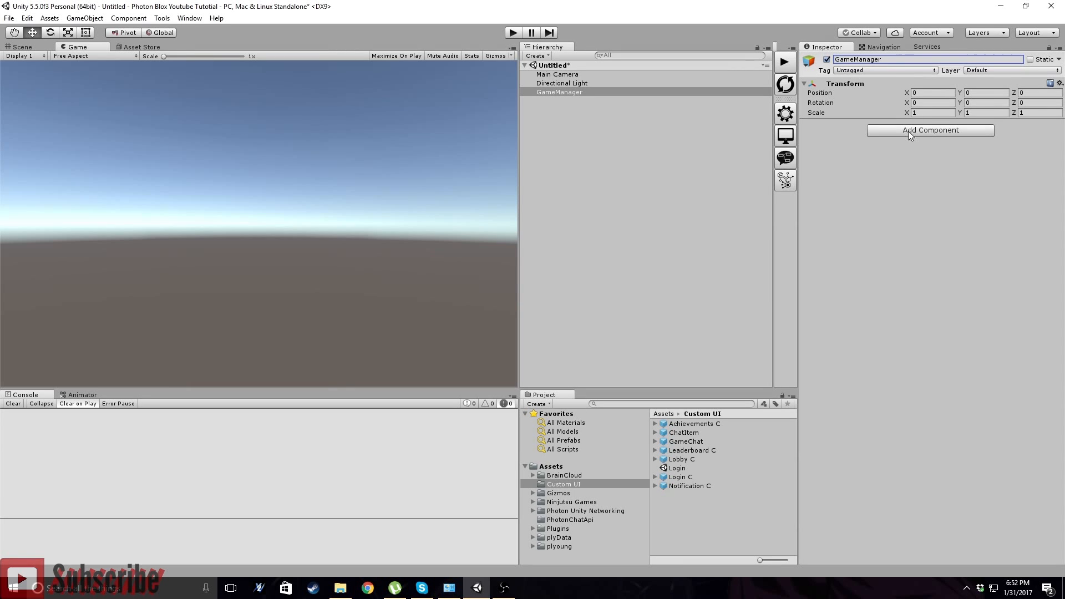
- Add a Ply Blox script component to GameManager and open its plyBlox editor
click(907, 131)
click(884, 196)
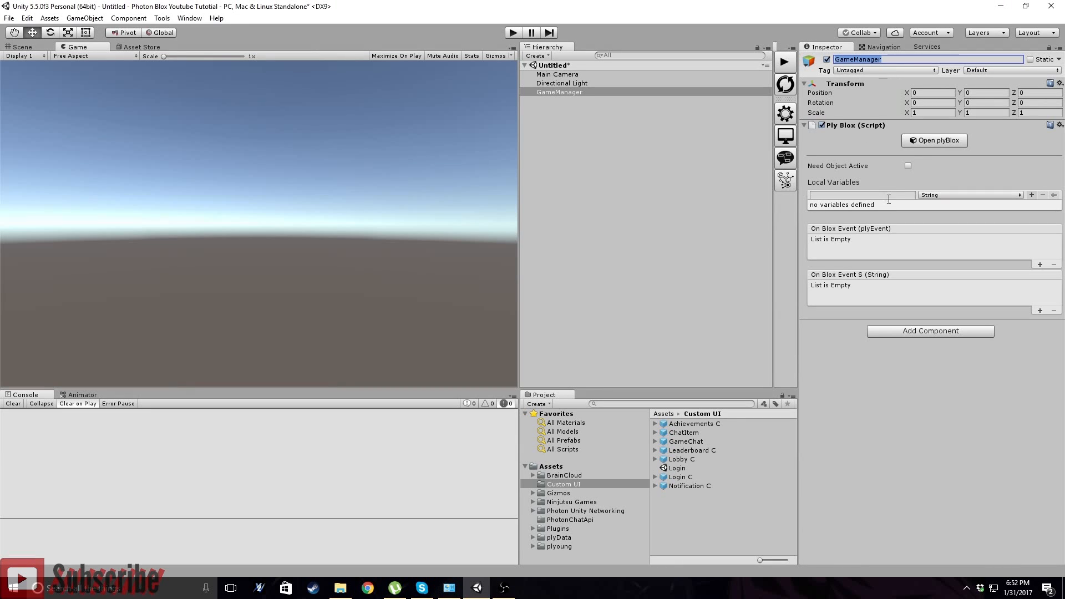
click(916, 139)
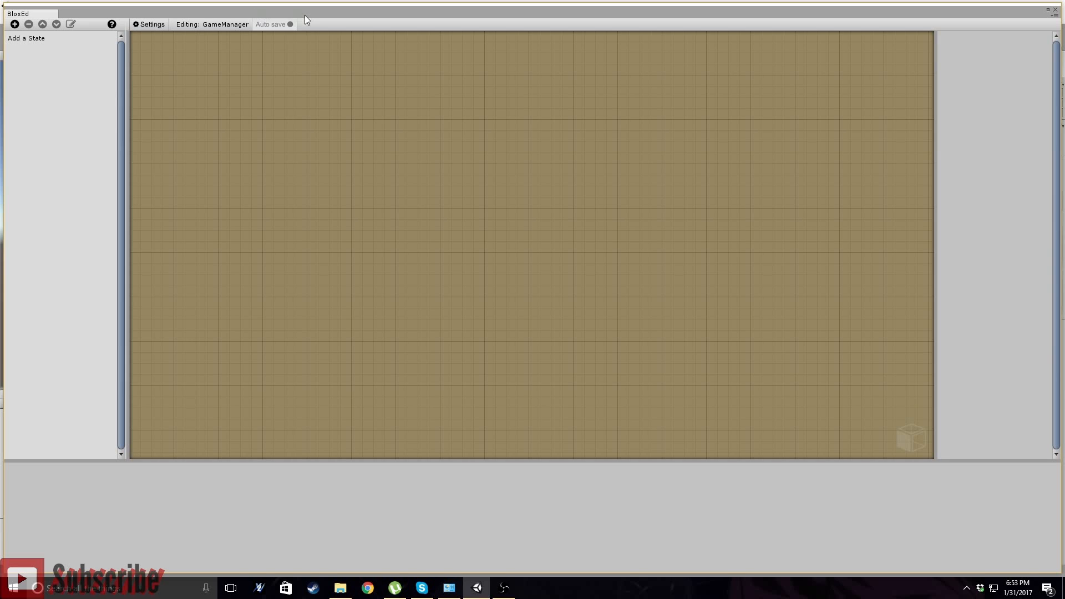
- Add a state to the GameManager Blox and give it the common event On State Enter
click(15, 25)
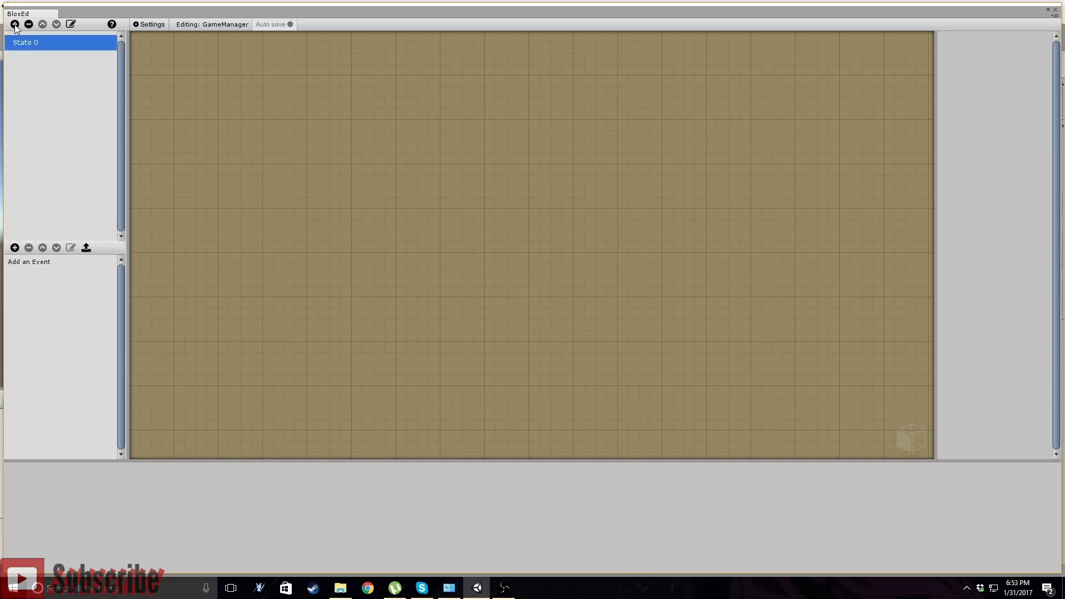
click(15, 247)
mouse_move(79, 332)
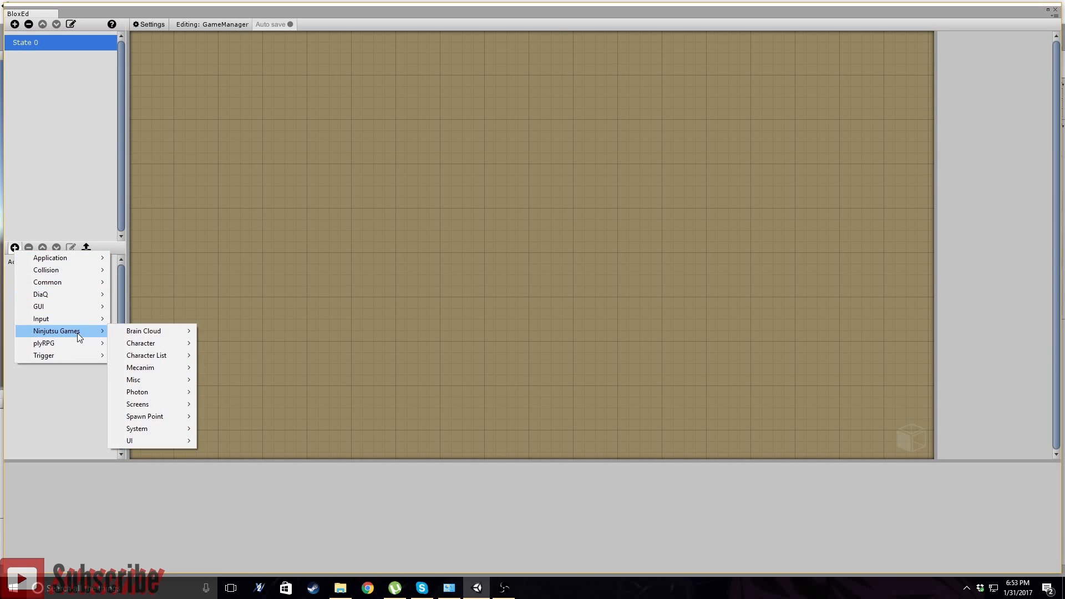
mouse_move(186, 395)
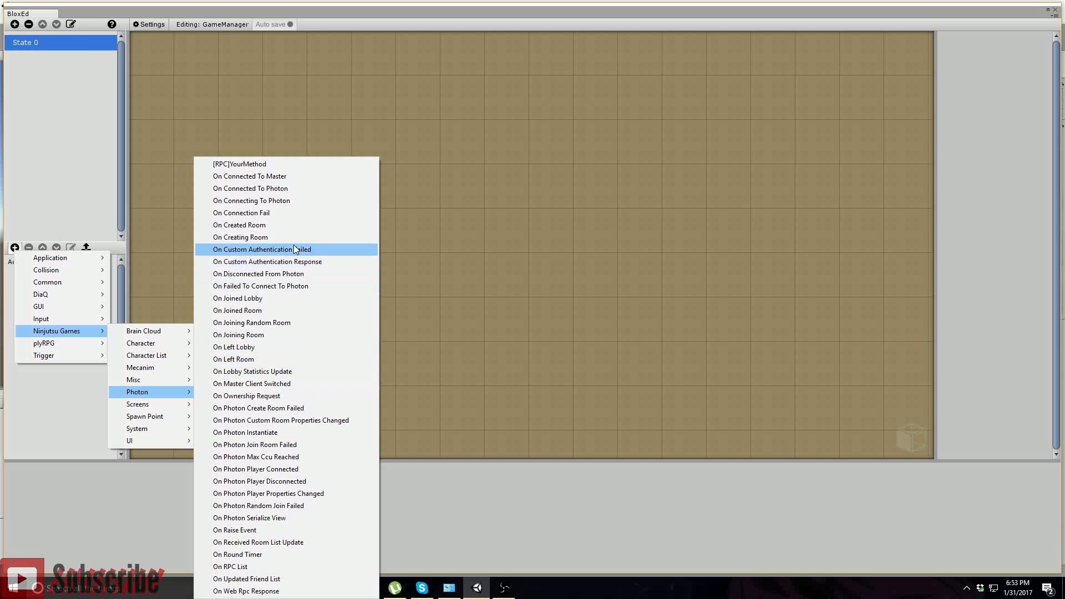
mouse_move(56, 278)
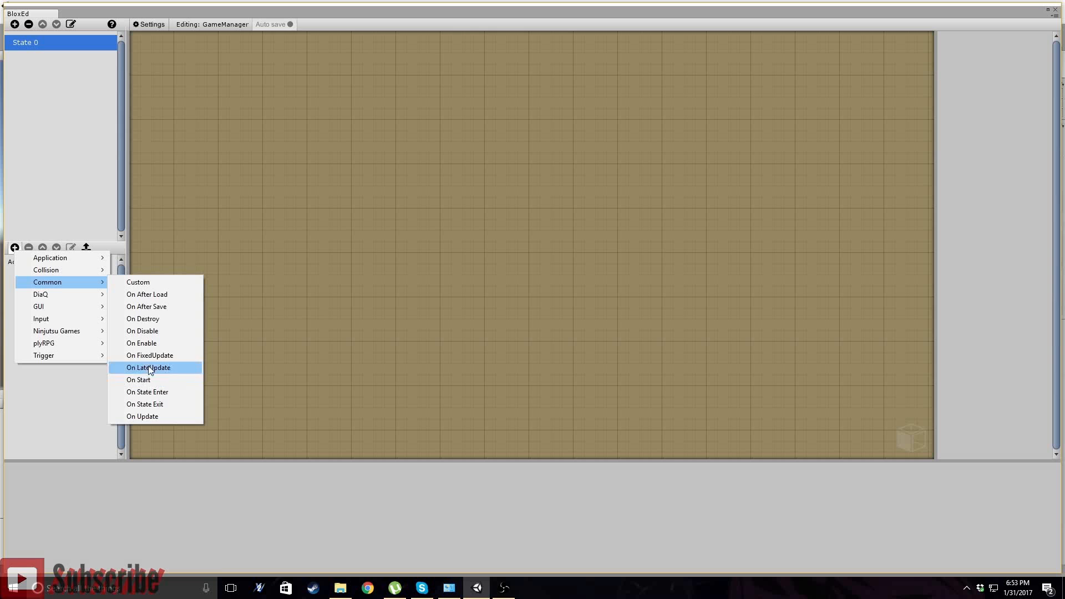
click(146, 391)
- Add the Ninjutsu Games Photon event On Connected To Photon to the state
click(14, 245)
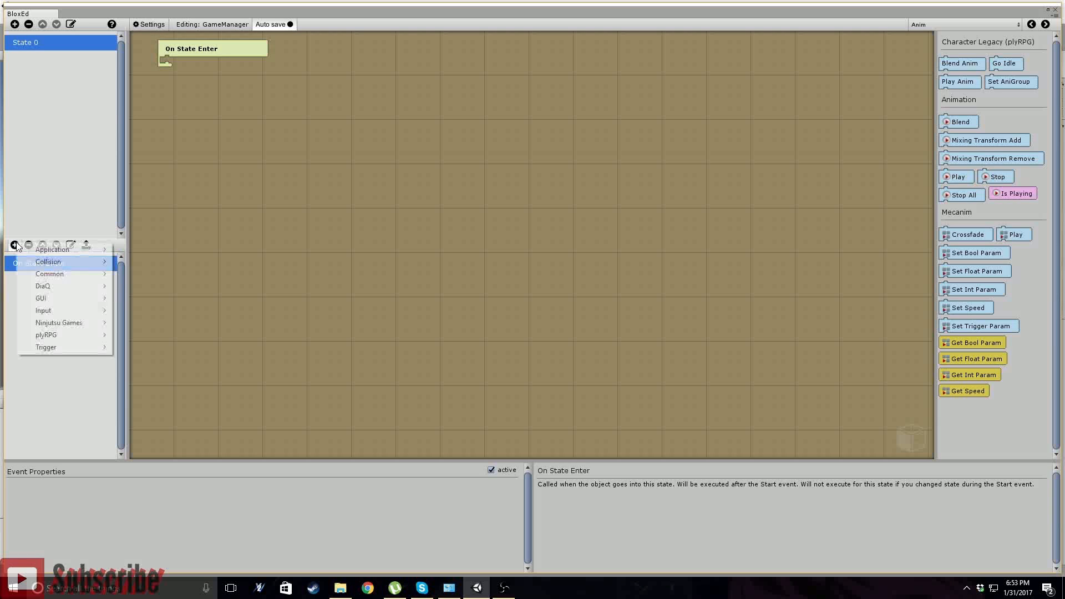
mouse_move(148, 383)
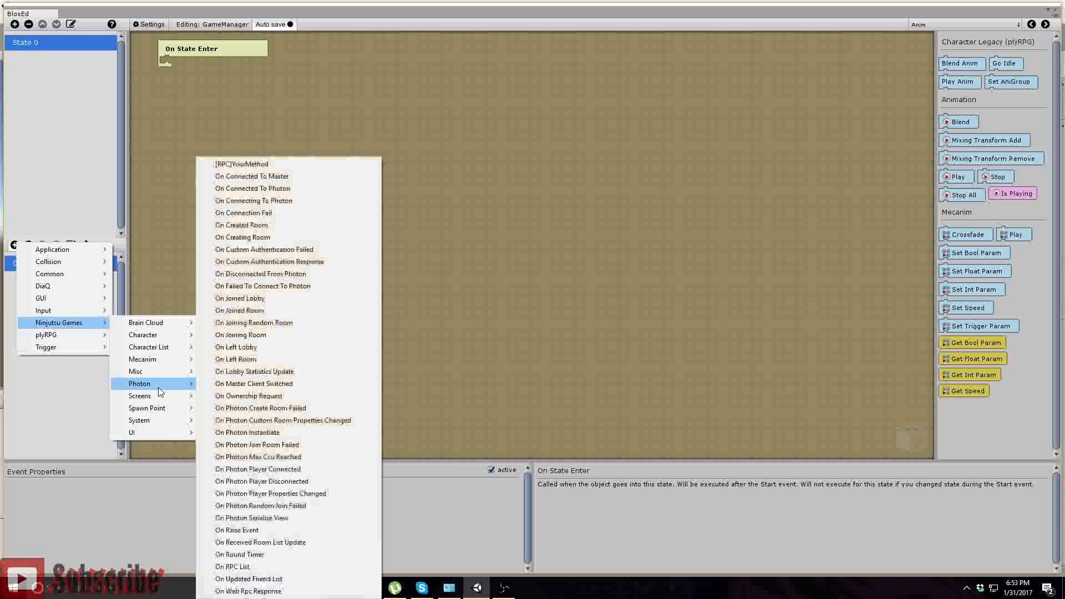
click(259, 189)
click(13, 240)
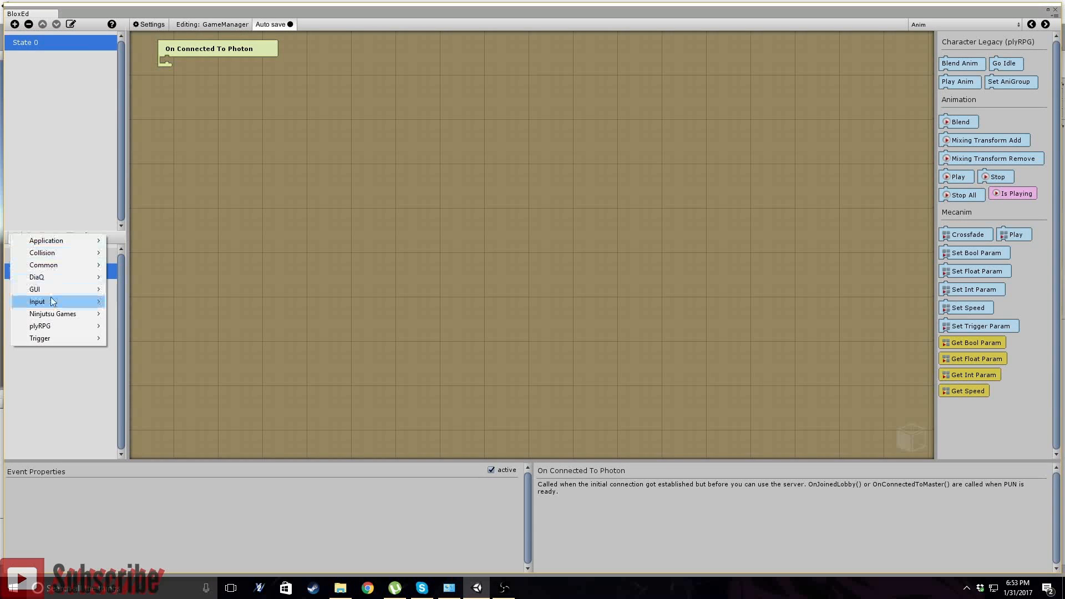
click(59, 393)
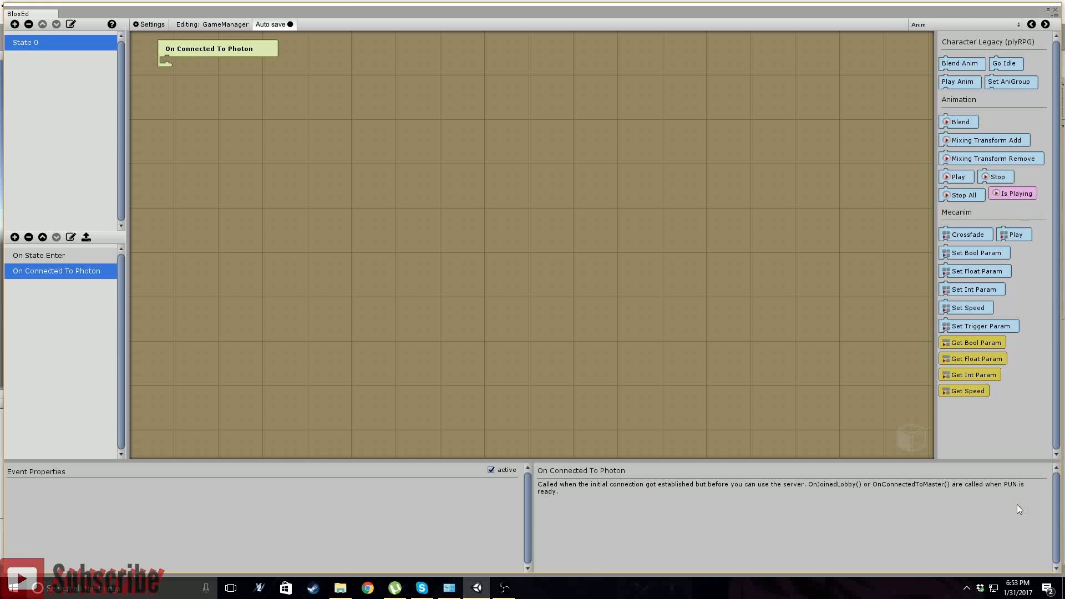
- Add the Photon events On Connected To Master and On Joined Lobby to the state
click(14, 237)
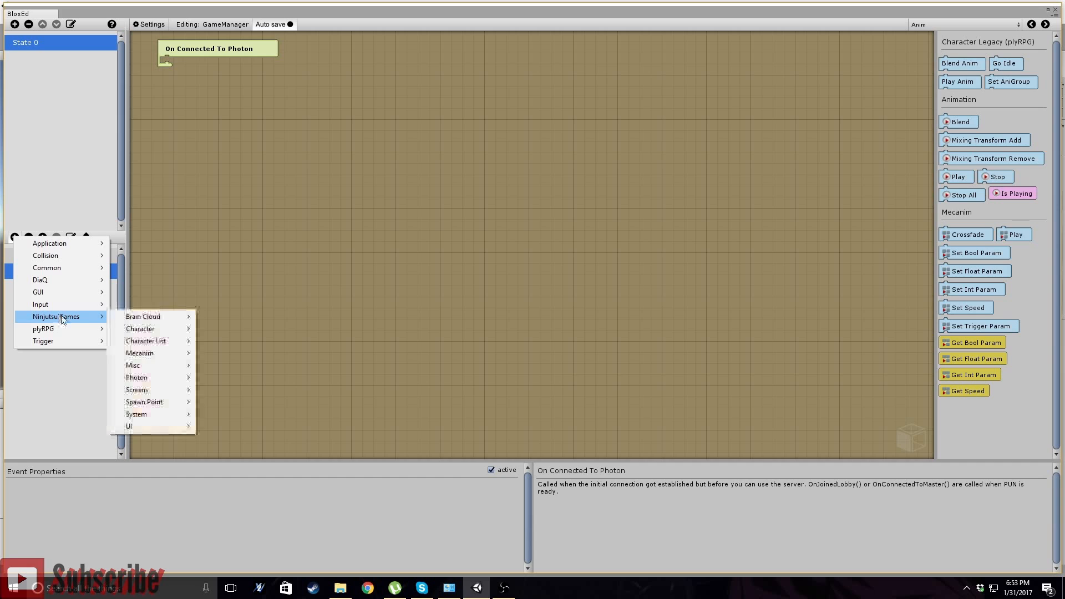
mouse_move(155, 379)
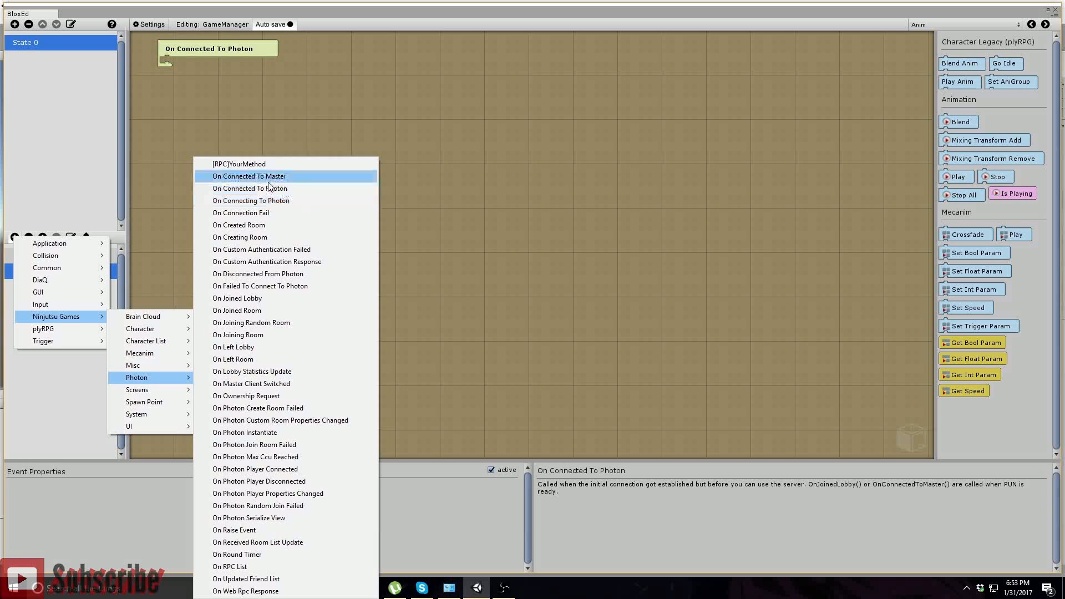
click(254, 176)
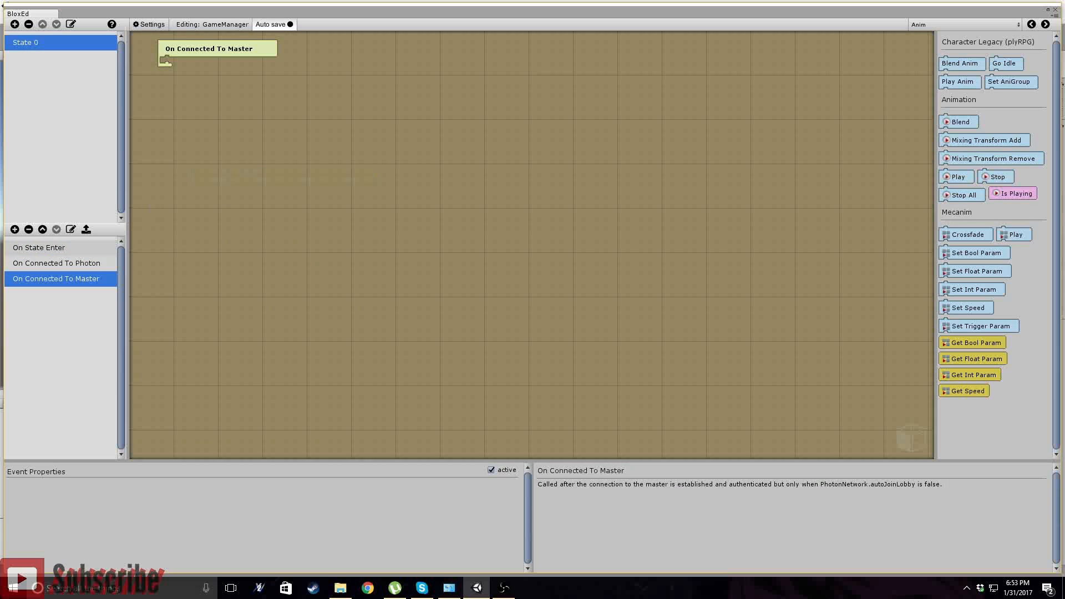
click(15, 229)
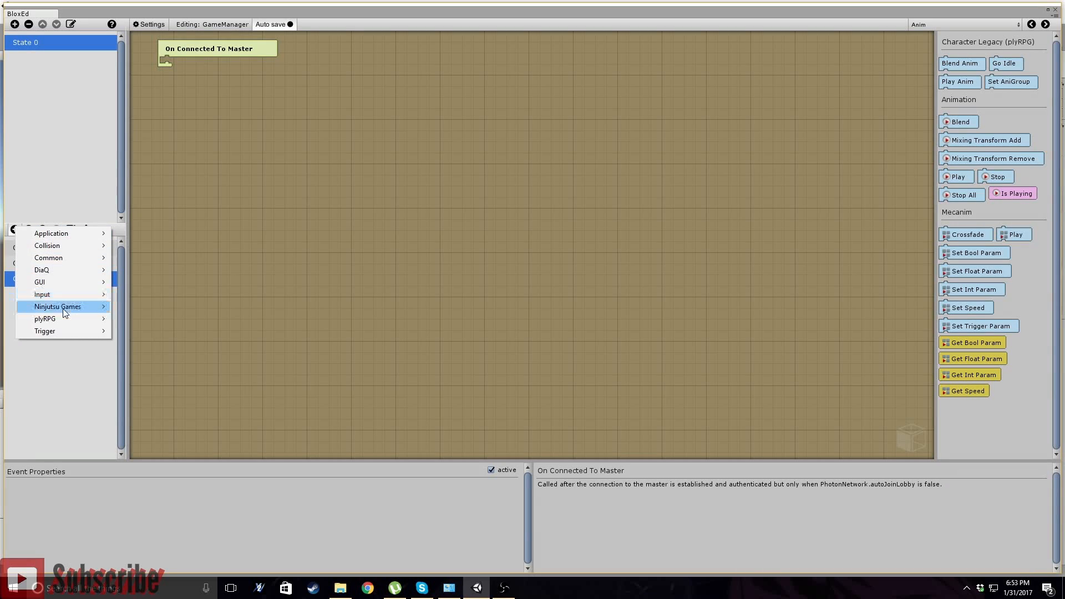
mouse_move(61, 307)
mouse_move(158, 368)
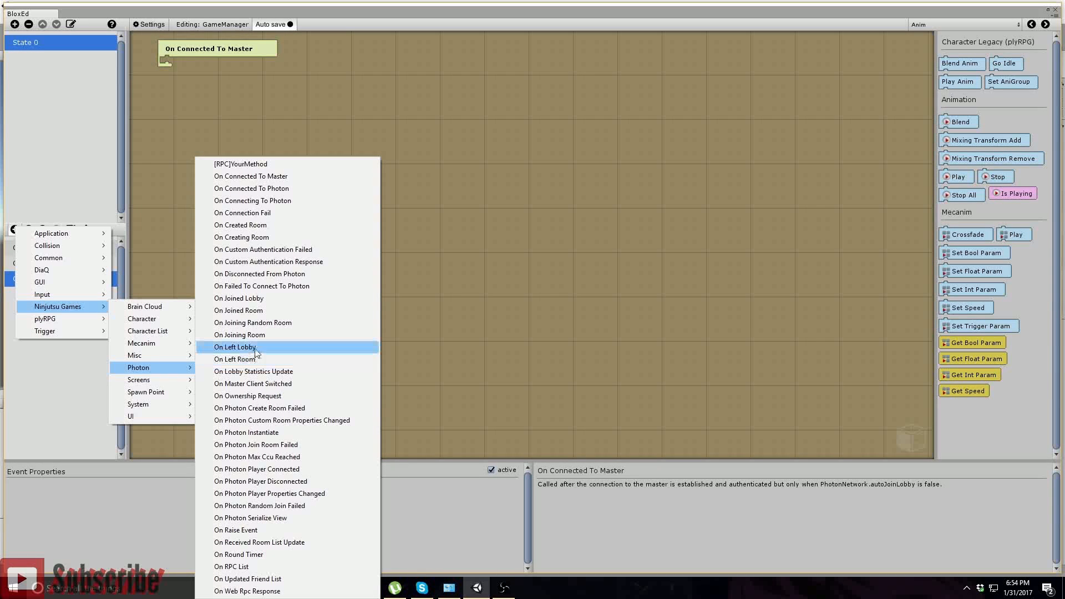
click(244, 298)
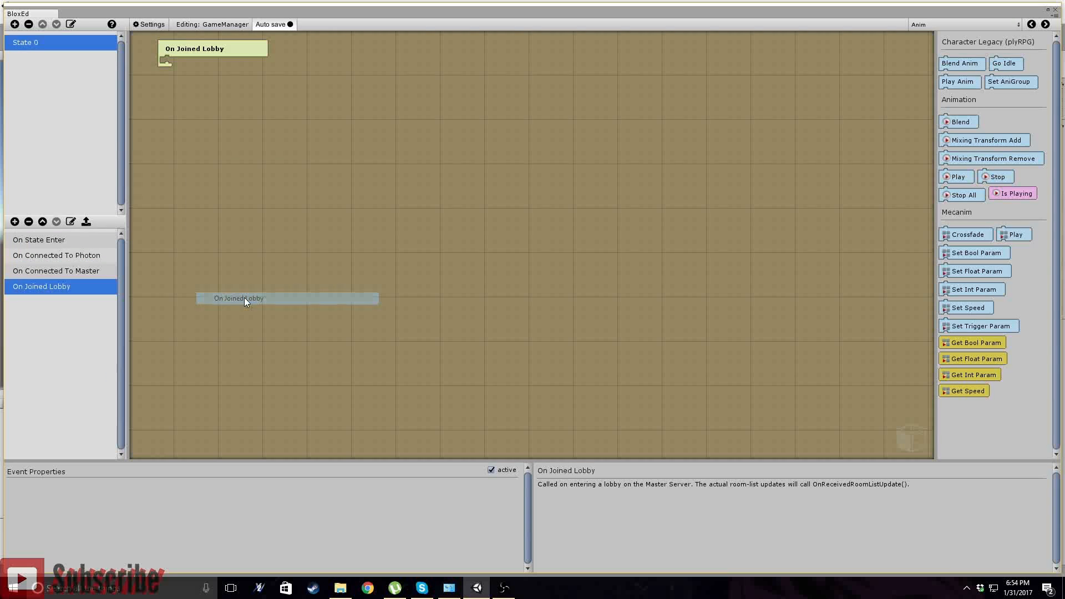
click(19, 222)
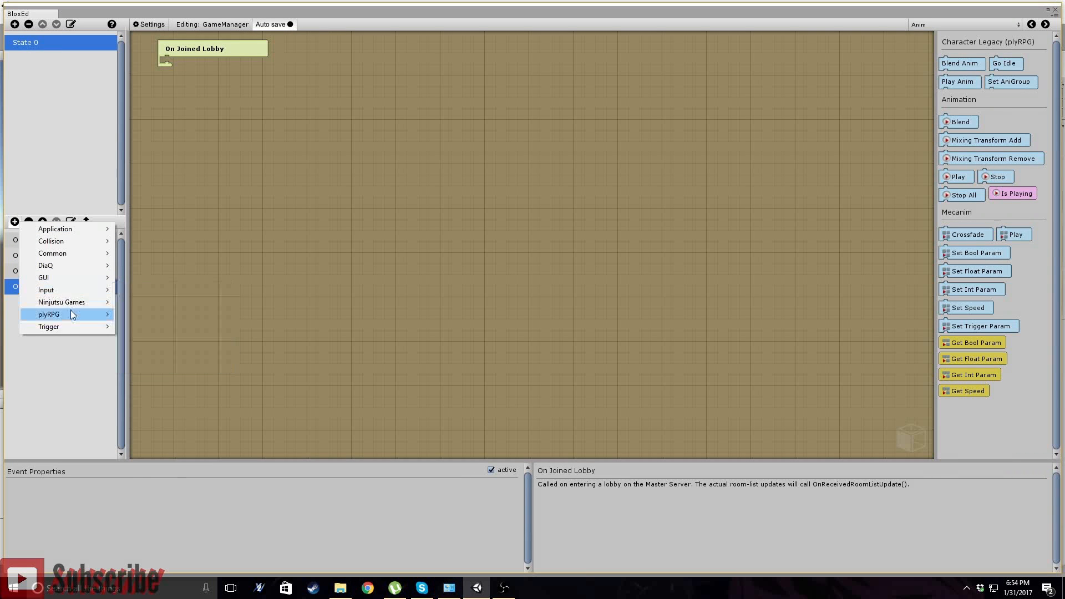
mouse_move(172, 388)
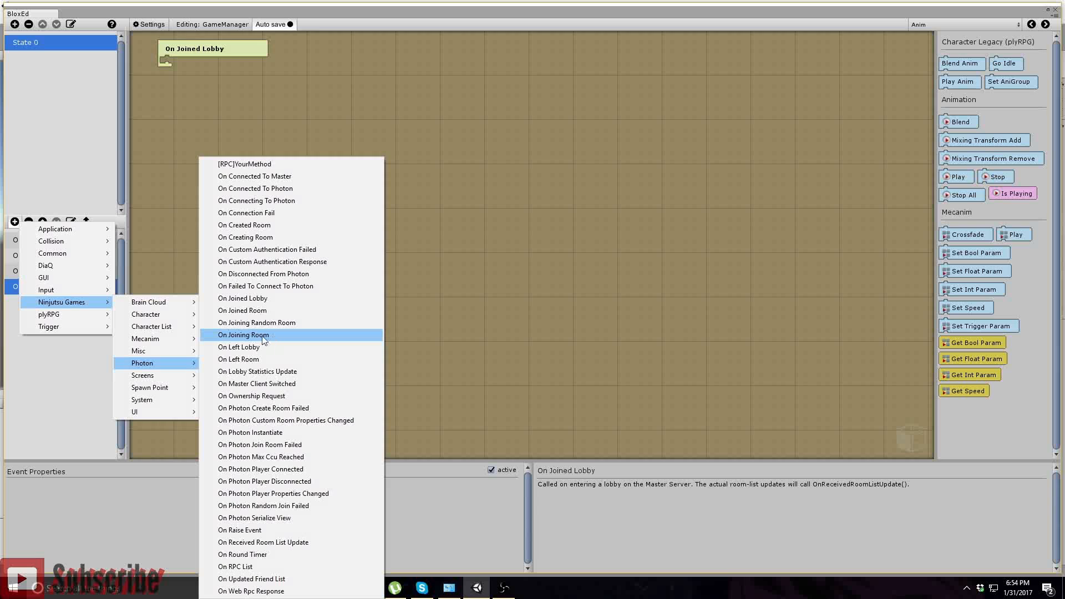
click(244, 337)
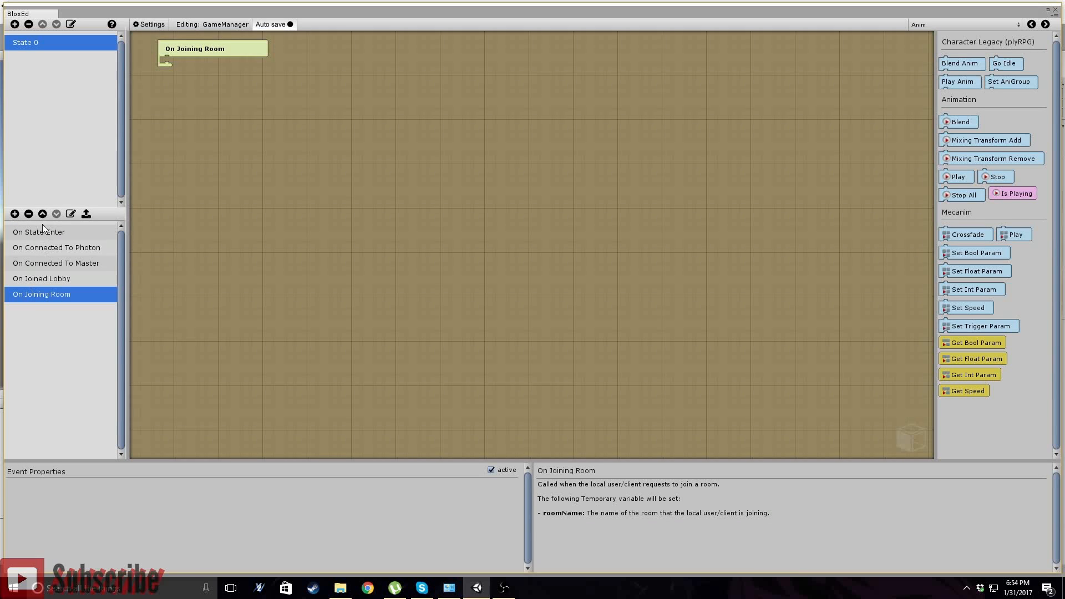
click(28, 214)
click(565, 315)
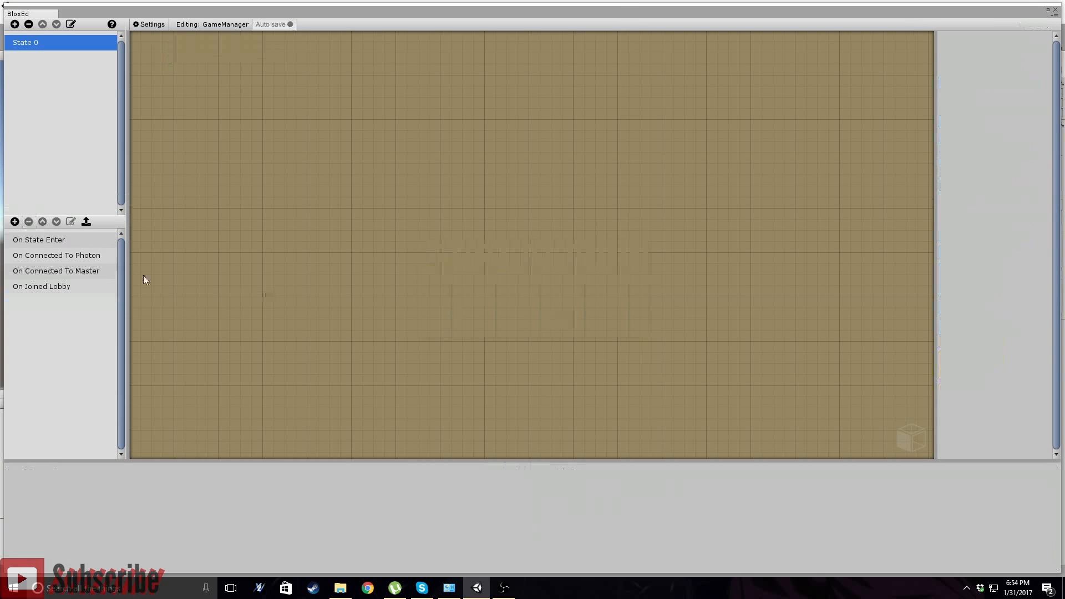
- Add the Photon event On Joined Room to the state's event list
click(16, 223)
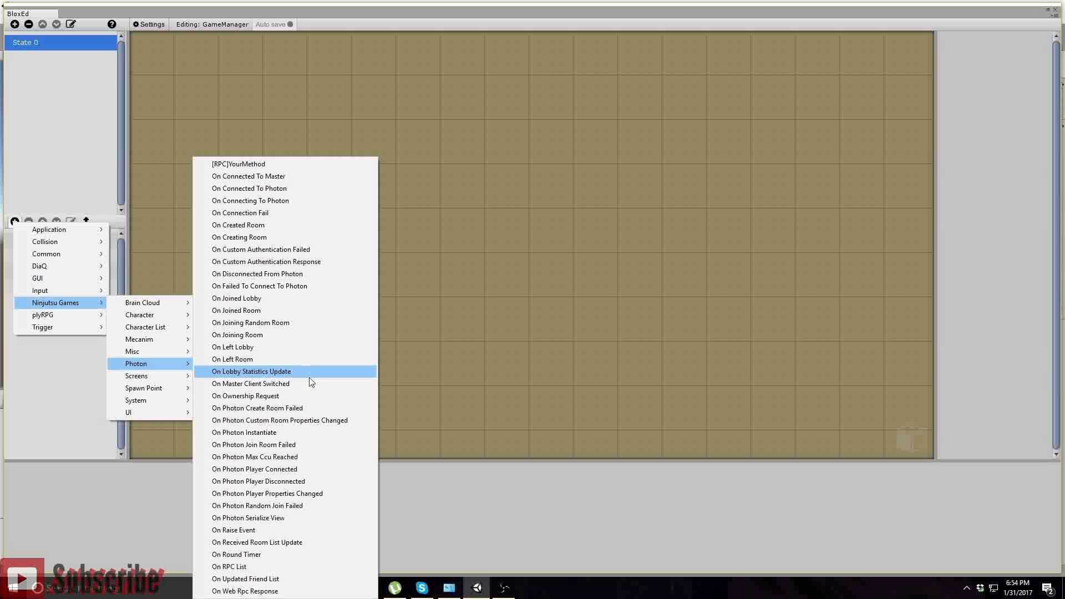
click(255, 312)
click(41, 277)
click(60, 246)
- Add the Photon Network blocks Connect and Auto Join Lobby to the On State Enter event, with Connect first
click(53, 233)
click(1020, 23)
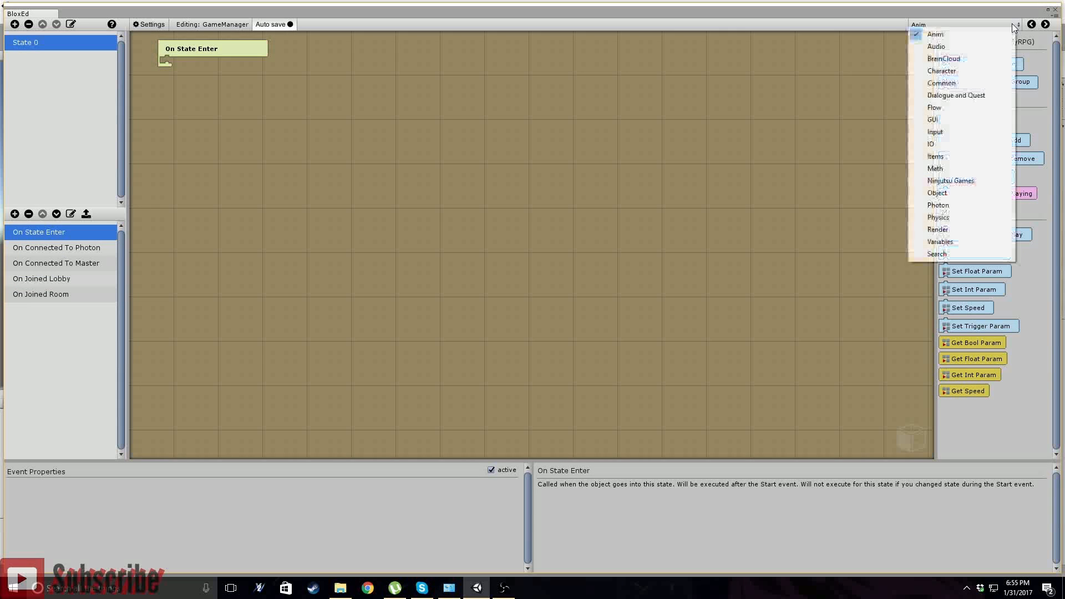
click(950, 204)
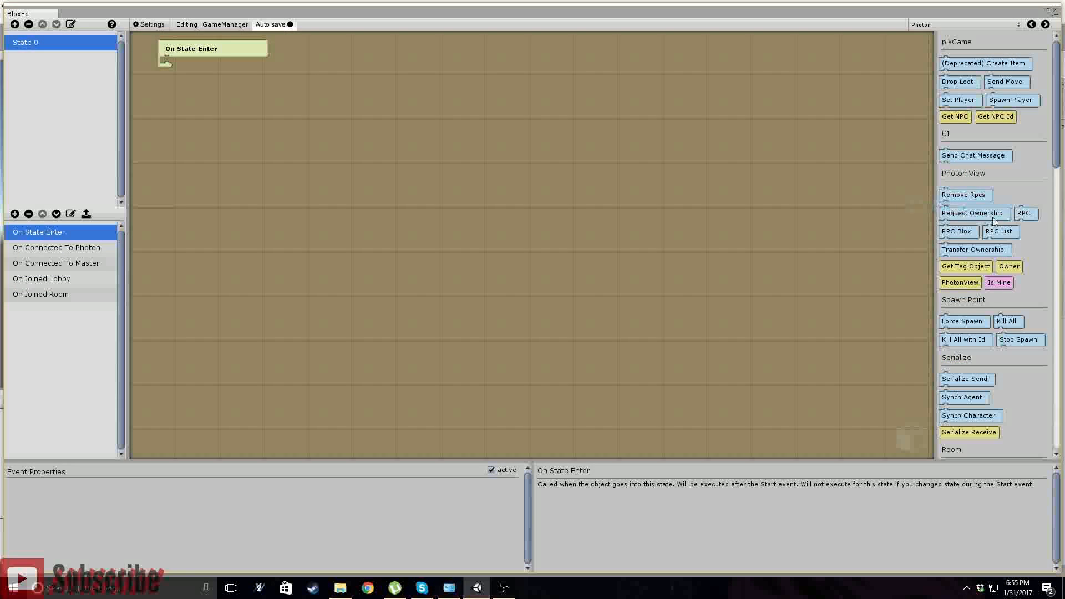
scroll(998, 222, down, 3)
scroll(997, 237, down, 7)
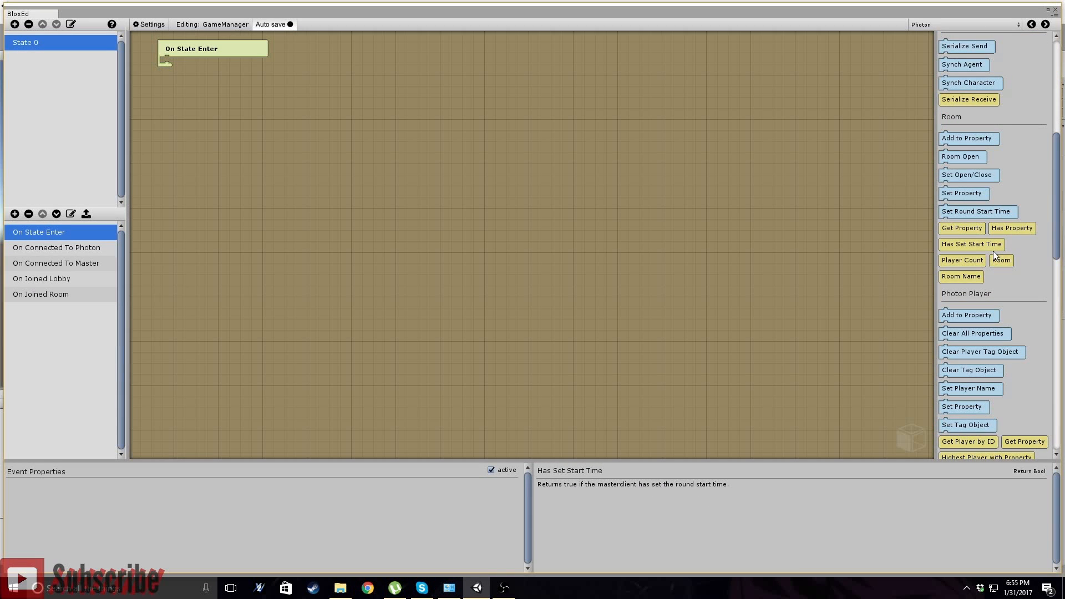
scroll(992, 250, down, 3)
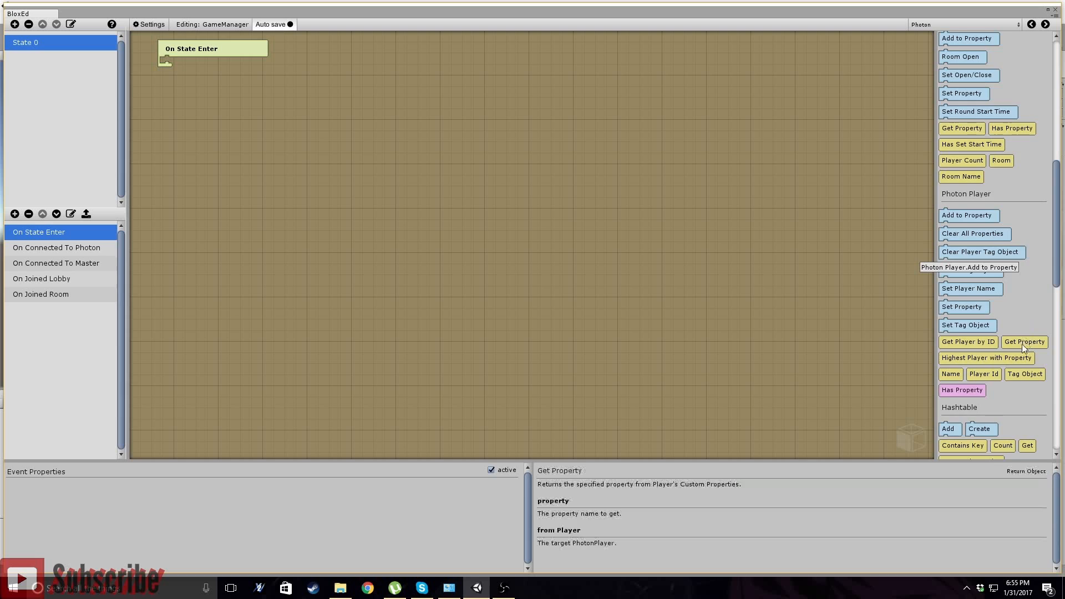
scroll(1022, 345, down, 9)
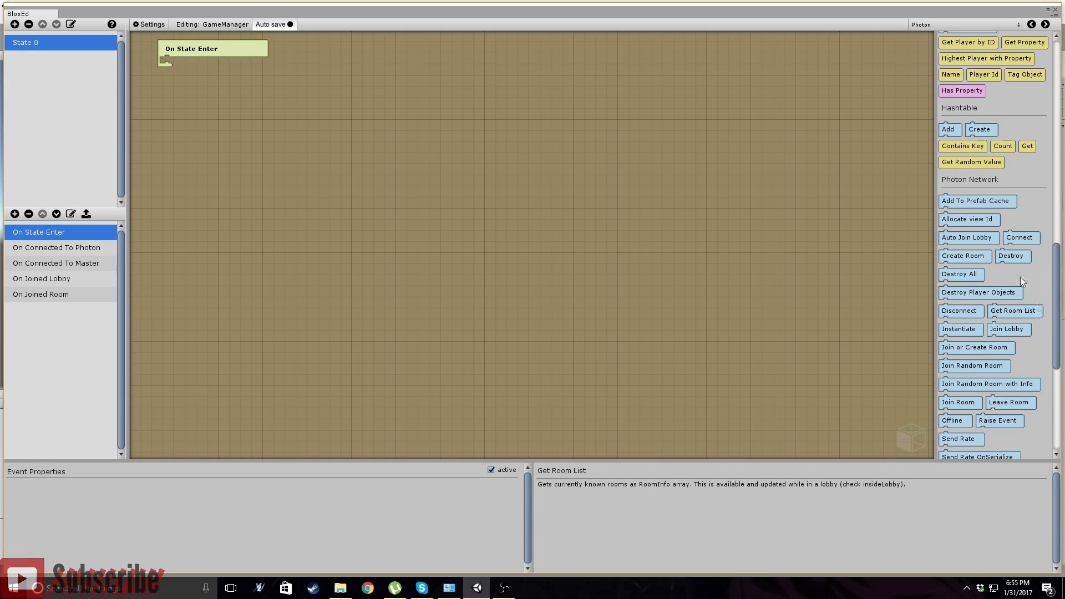
drag(956, 242, 171, 54)
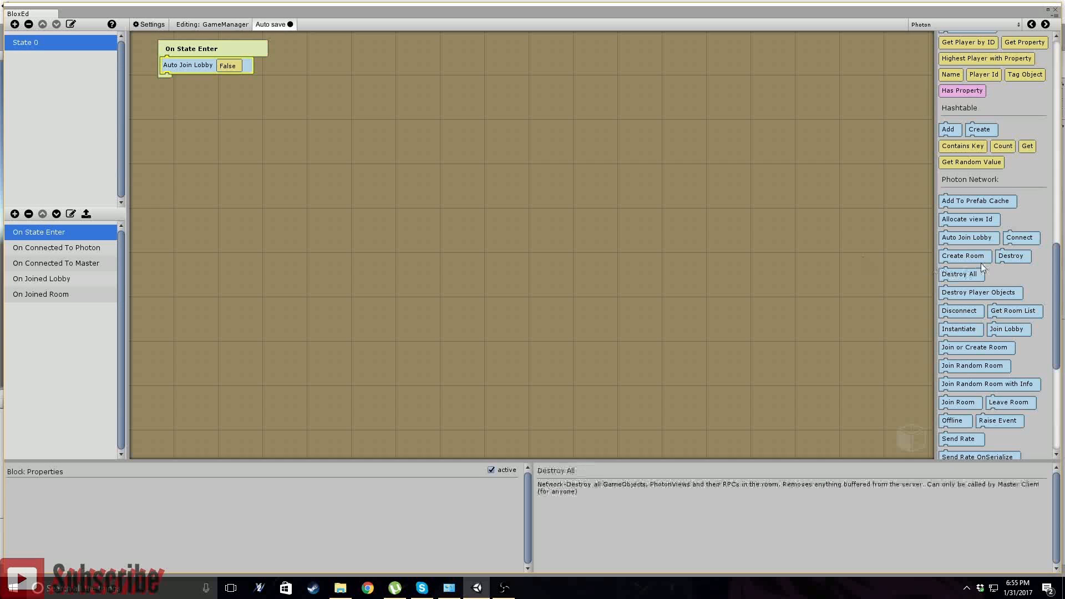
drag(1017, 240, 176, 55)
- Delete the Auto Join Lobby block from On State Enter and close the Blox editor
right_click(188, 82)
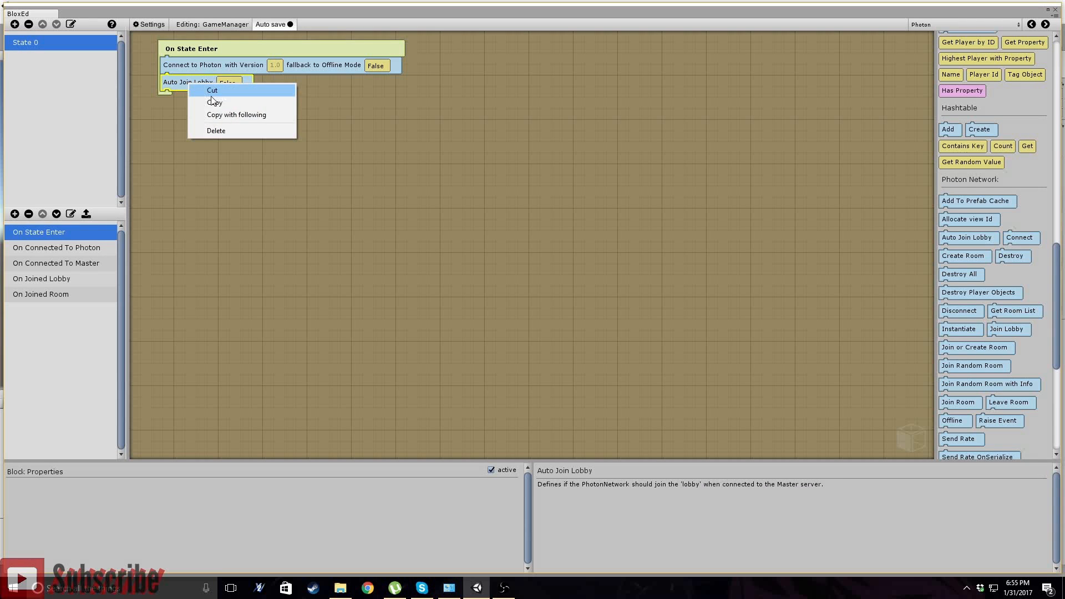
click(214, 130)
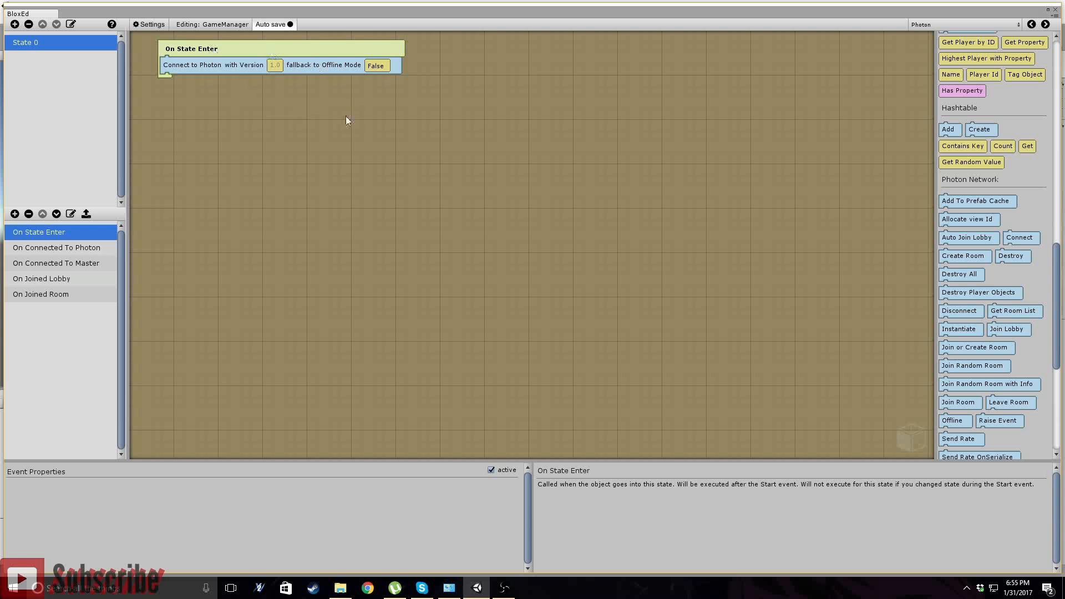
click(1056, 11)
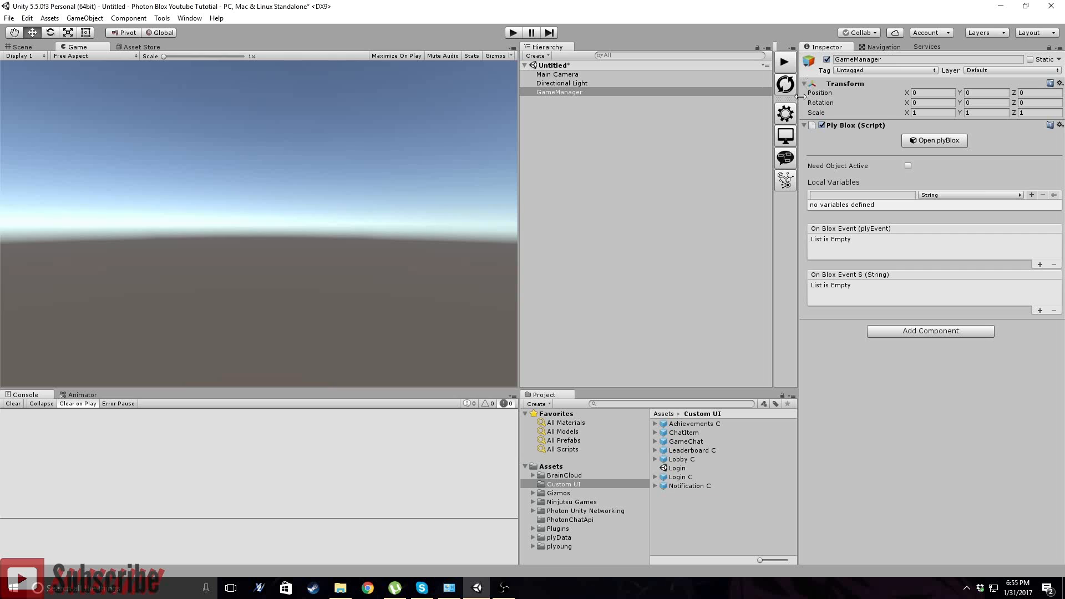
- Add a global variable of type Int named Version in the plyGame settings
click(784, 121)
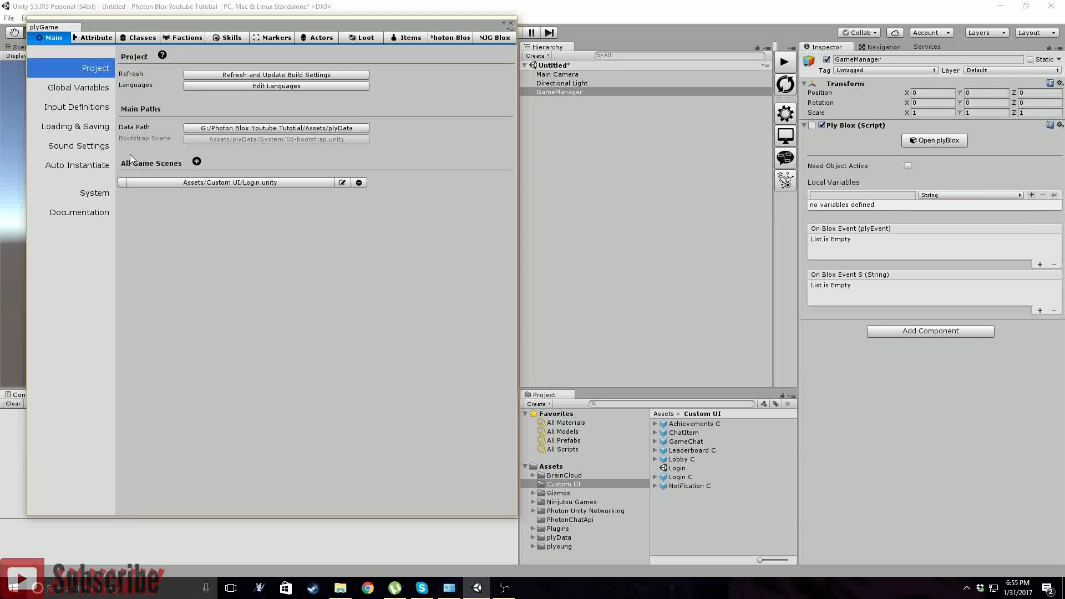
click(72, 91)
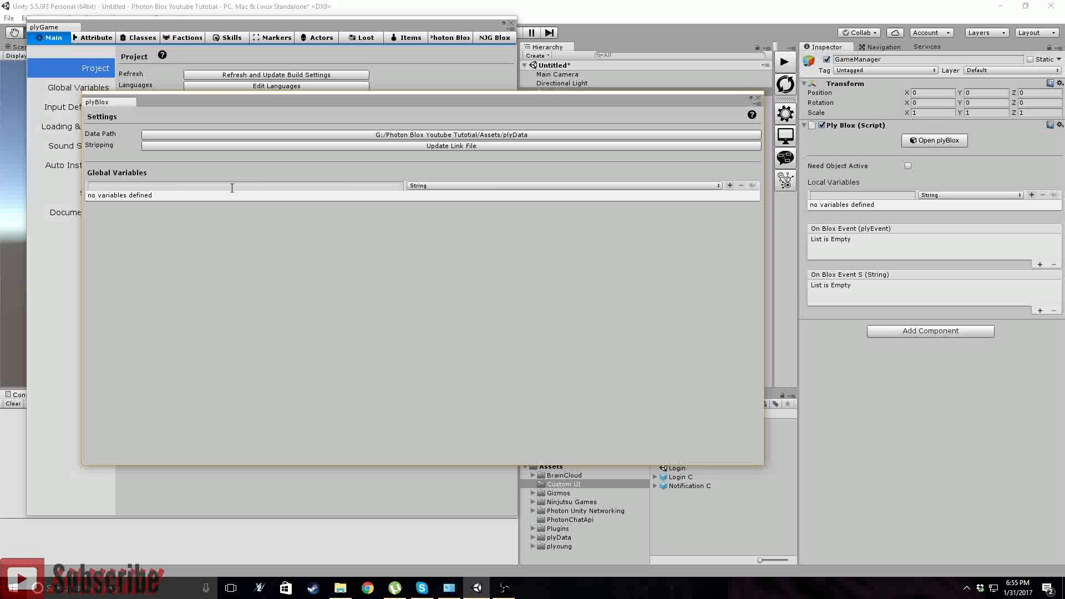
click(488, 187)
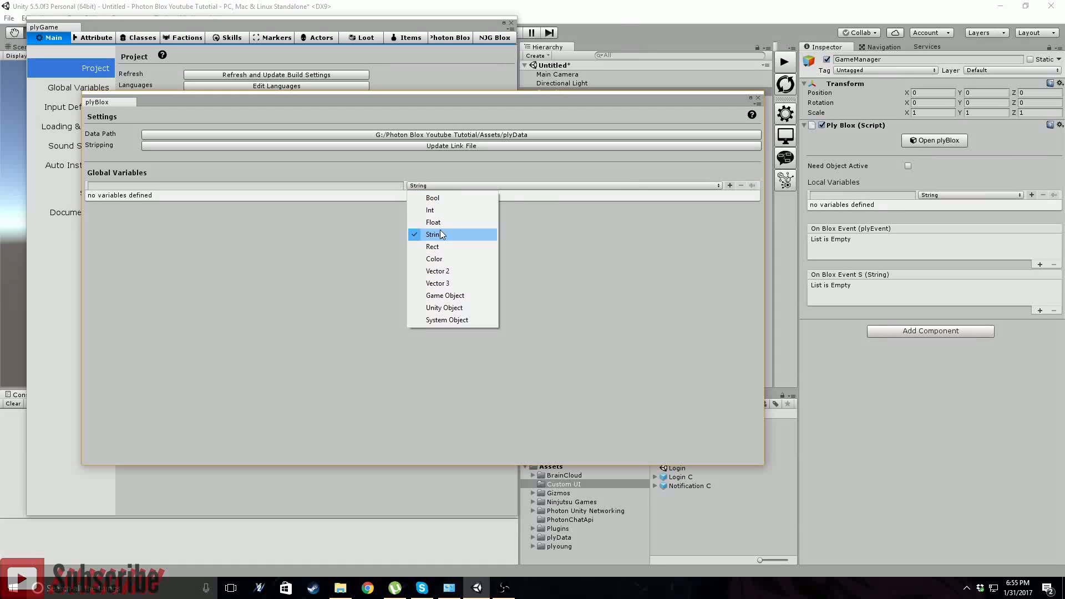
click(431, 210)
click(310, 185)
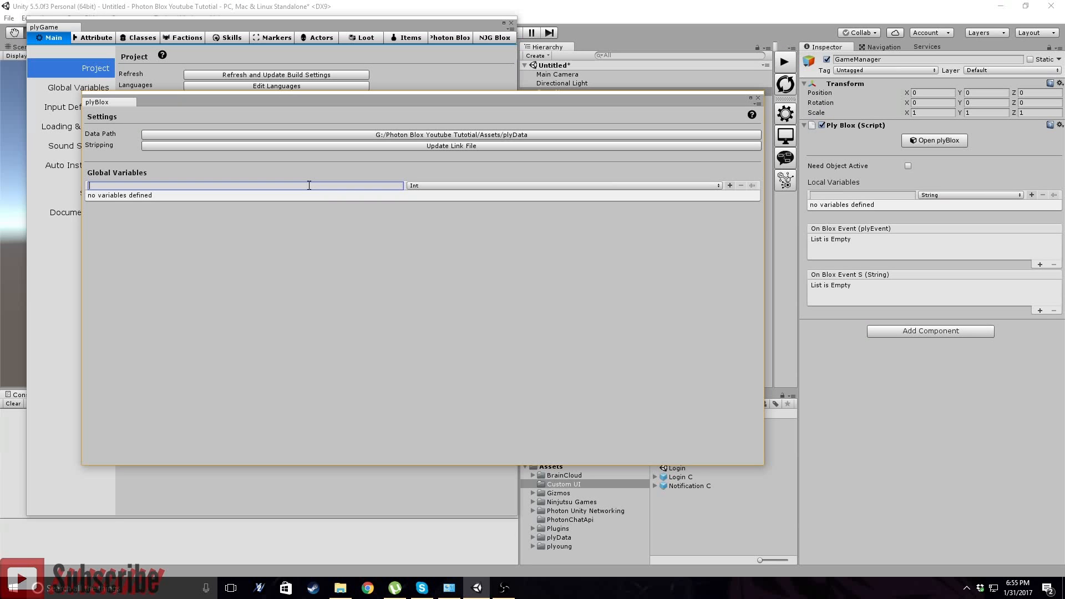
text(Version)
click(729, 186)
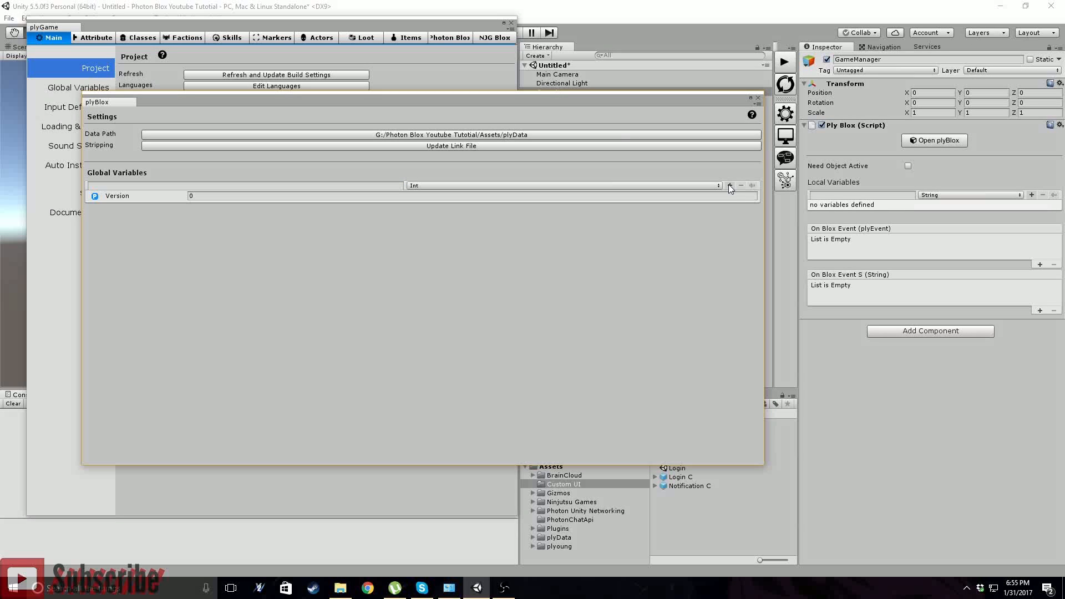
- Try 100 as the Version variable's value, clear it, and remove the Int variable
click(246, 195)
text(10)
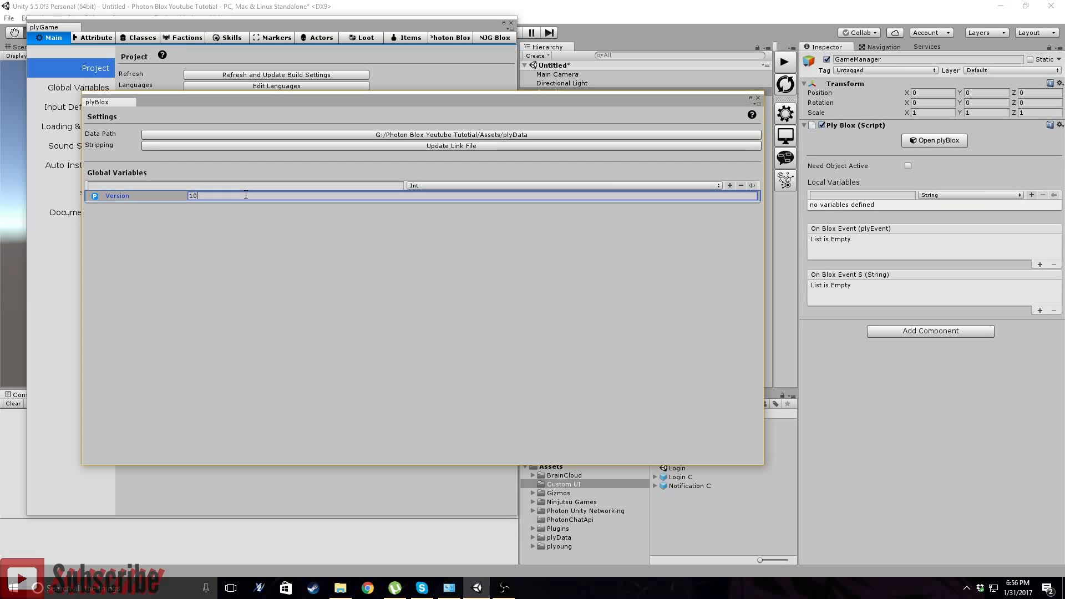
text(0)
key(BackSpace)
key(BackSpace)
key(BackSpace)
click(740, 185)
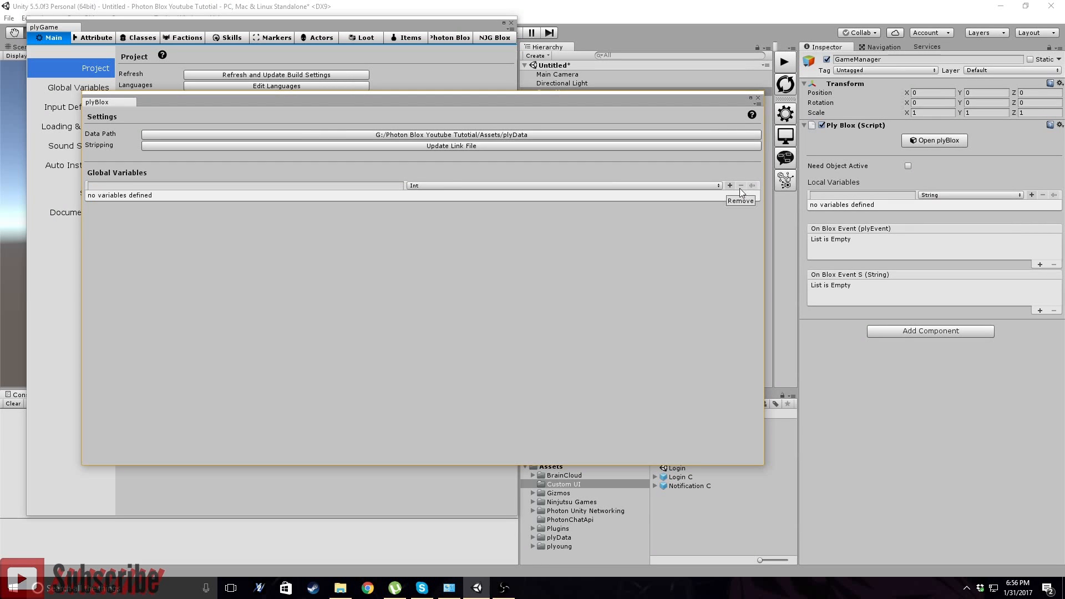
- Add a Float global variable named Version, enter 1.0.0 as its value, and close the settings windows
click(438, 185)
click(433, 223)
click(358, 187)
text(Version)
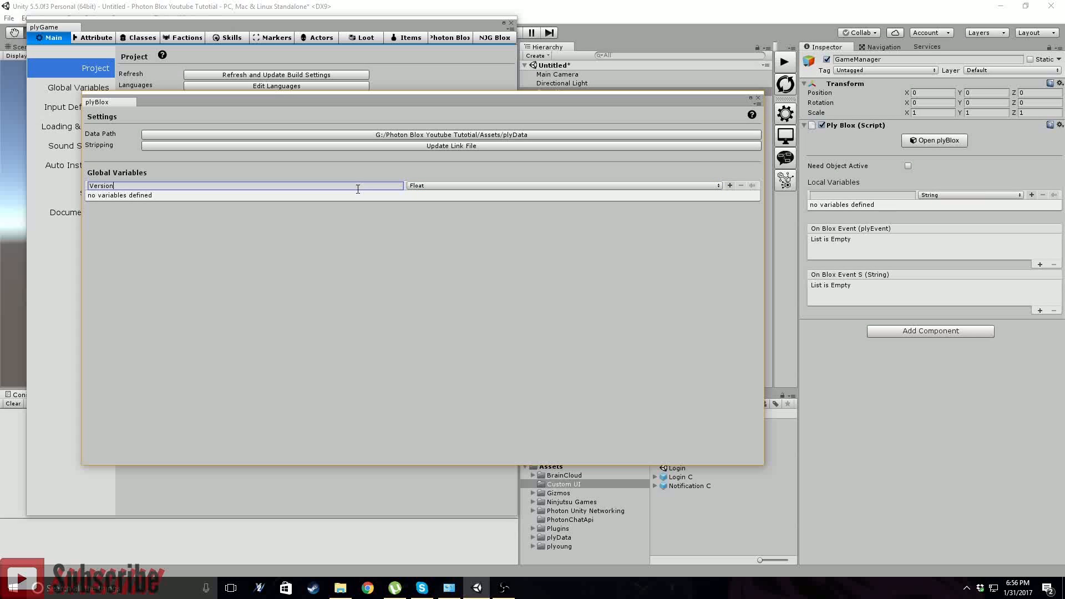
click(729, 185)
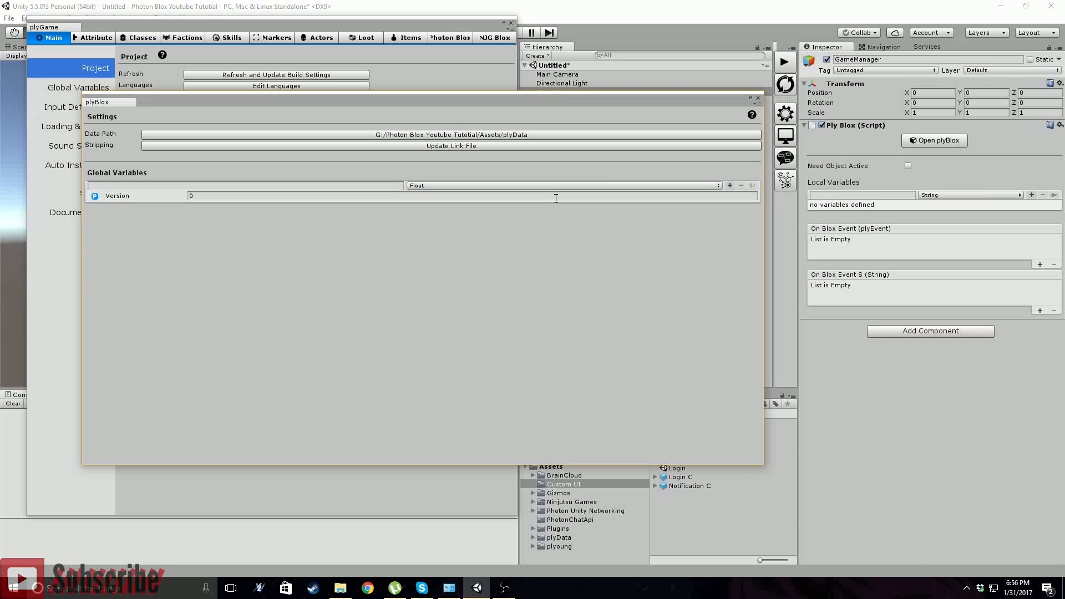
click(553, 196)
text(1.0.0)
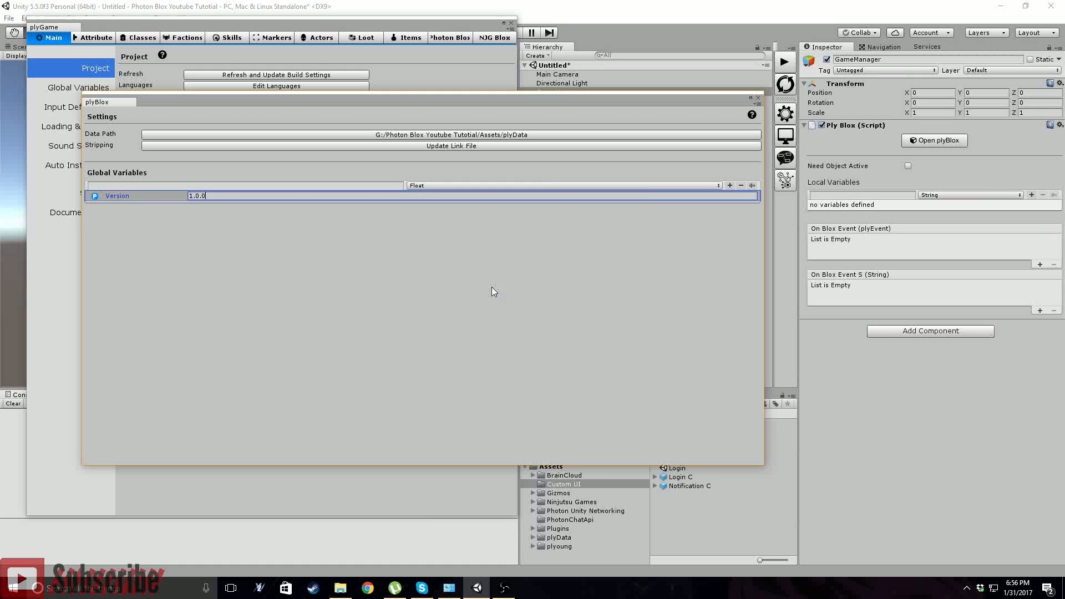
click(758, 98)
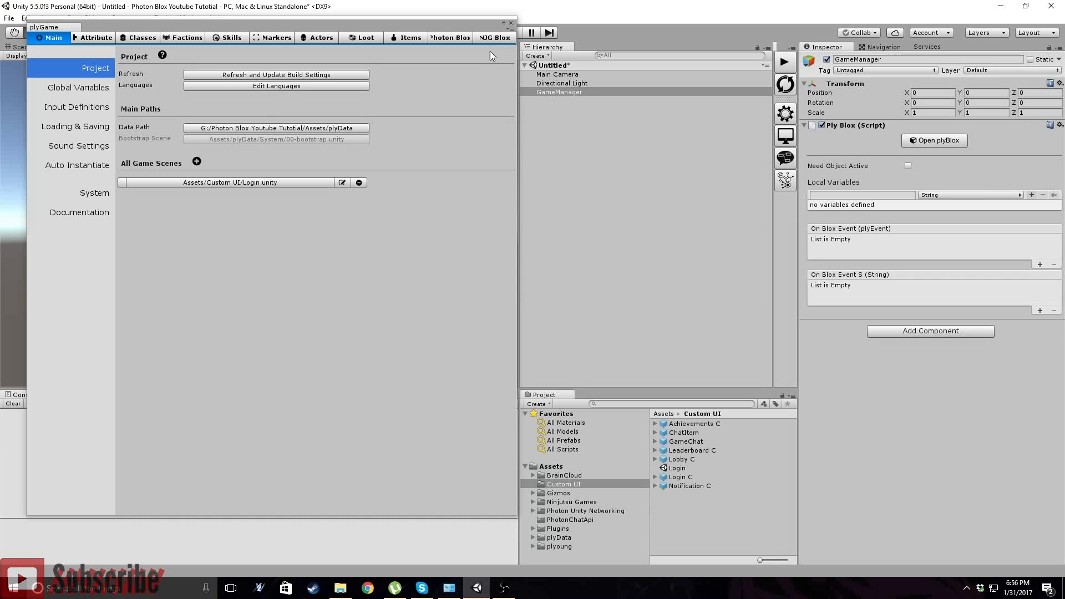
click(511, 24)
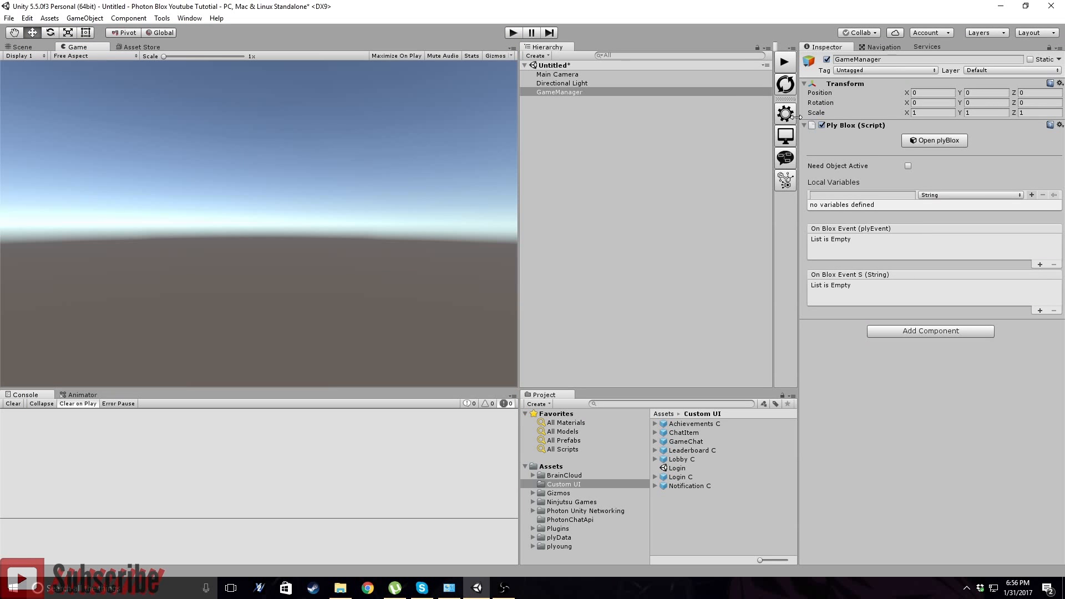
- Open the GameManager's Blox and try to place Get Global Float and Get Global Int in the Connect block's Version slot
click(930, 141)
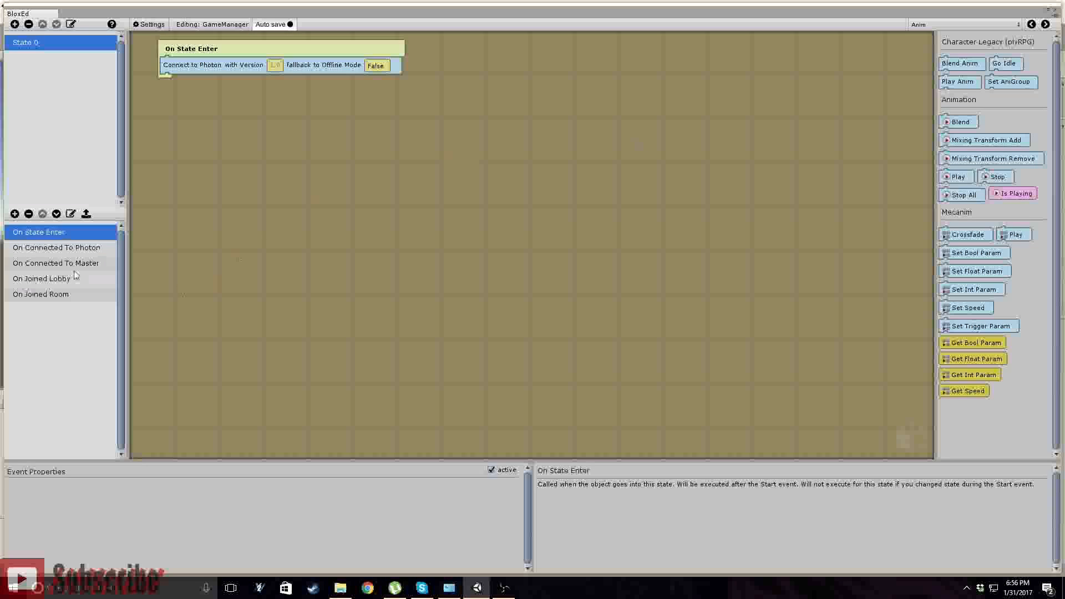
click(274, 70)
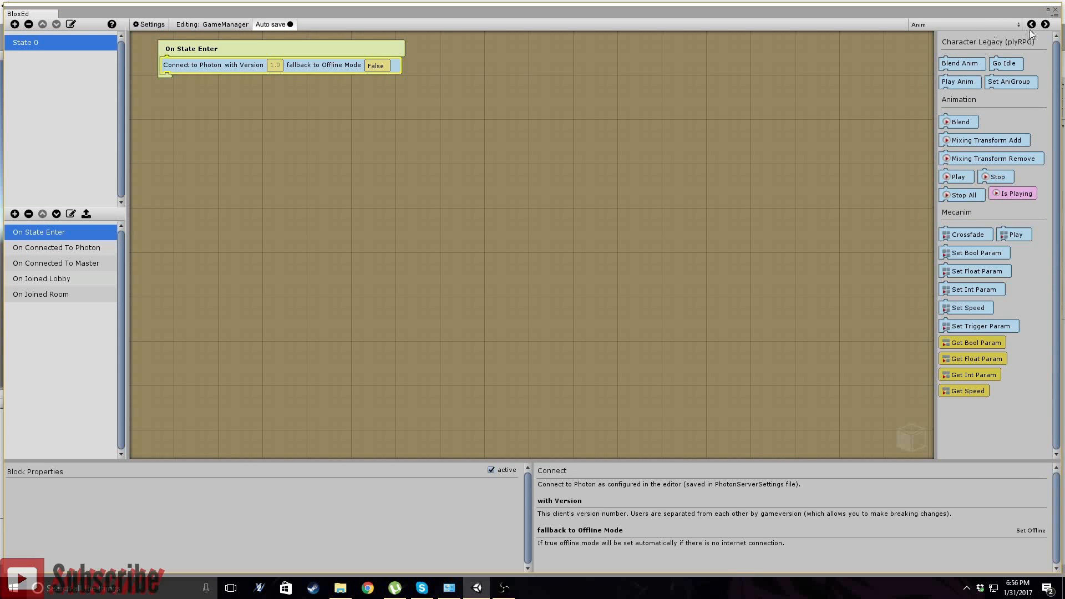
click(1011, 25)
click(965, 241)
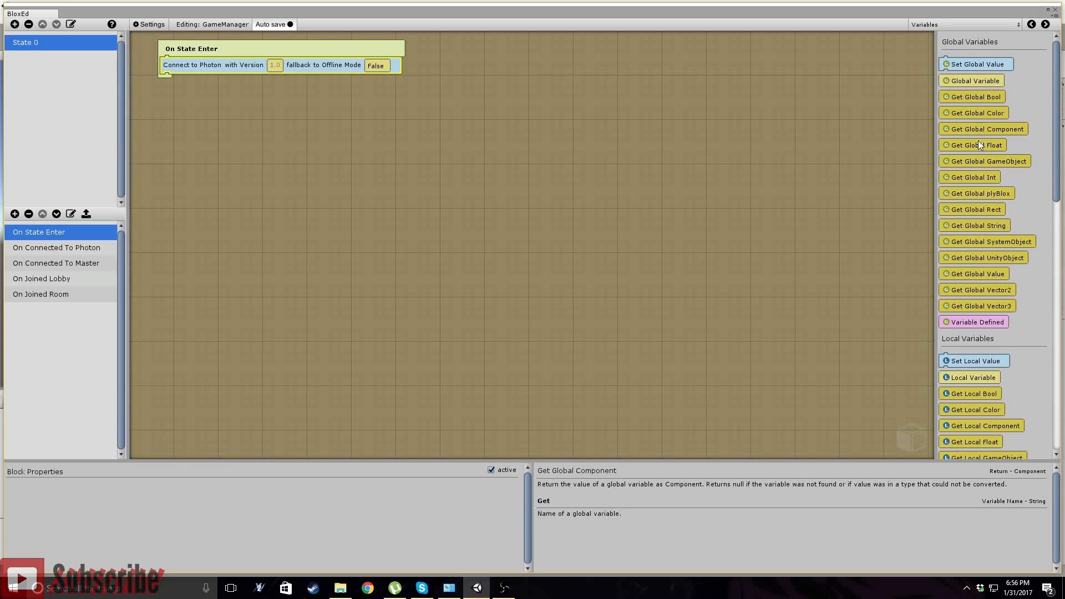
drag(980, 147, 273, 65)
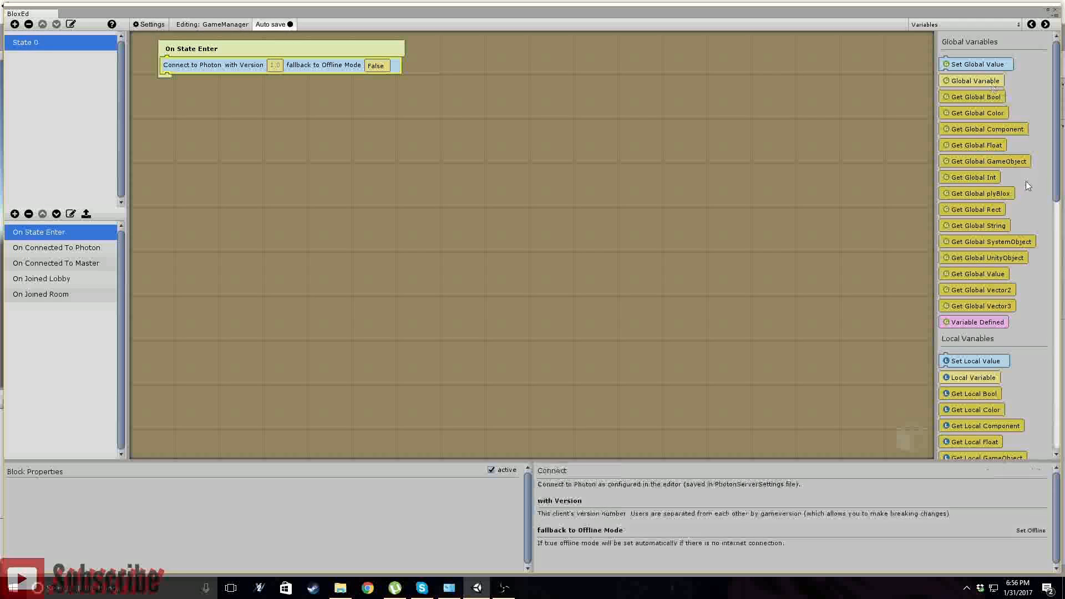
drag(991, 177, 274, 67)
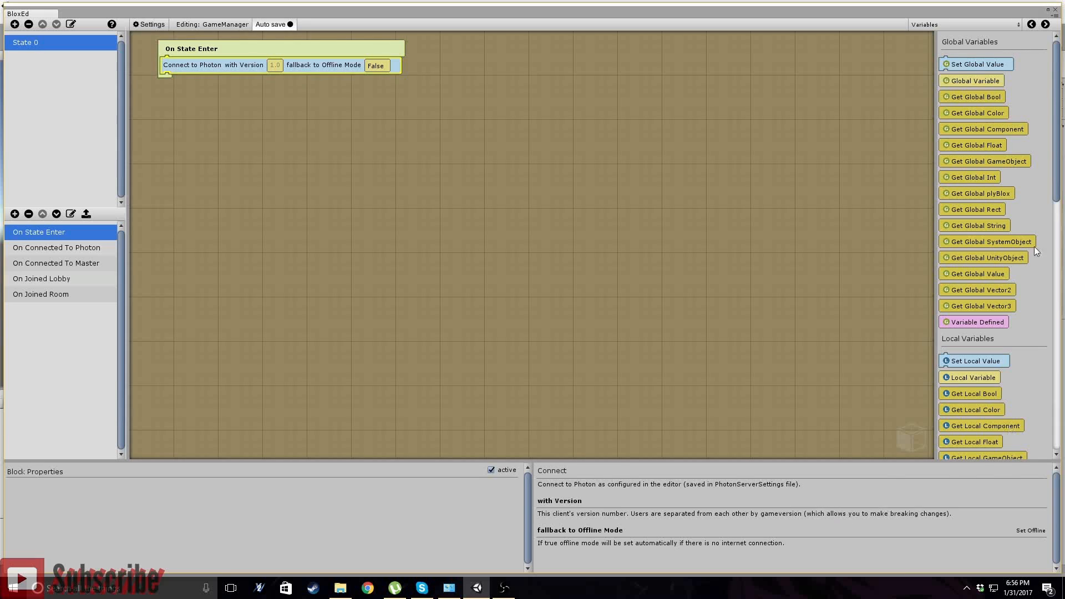
- Try to place conversion blocks from the Common category in the Connect block's Version slot, and close the Blox editor
click(1002, 24)
click(943, 84)
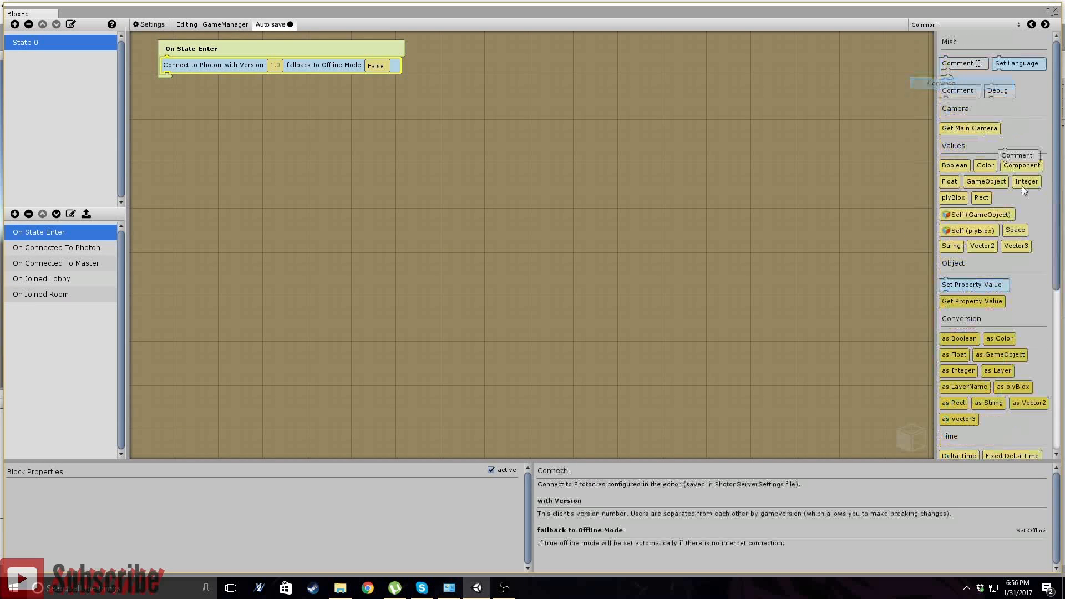
scroll(1023, 282, down, 2)
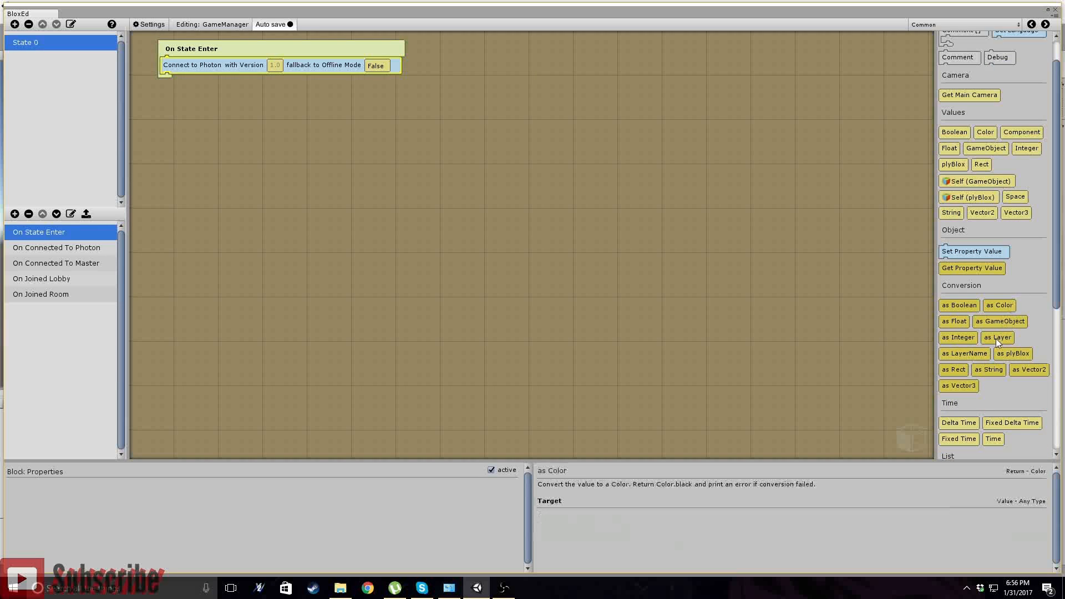
drag(996, 320, 273, 63)
drag(992, 340, 274, 63)
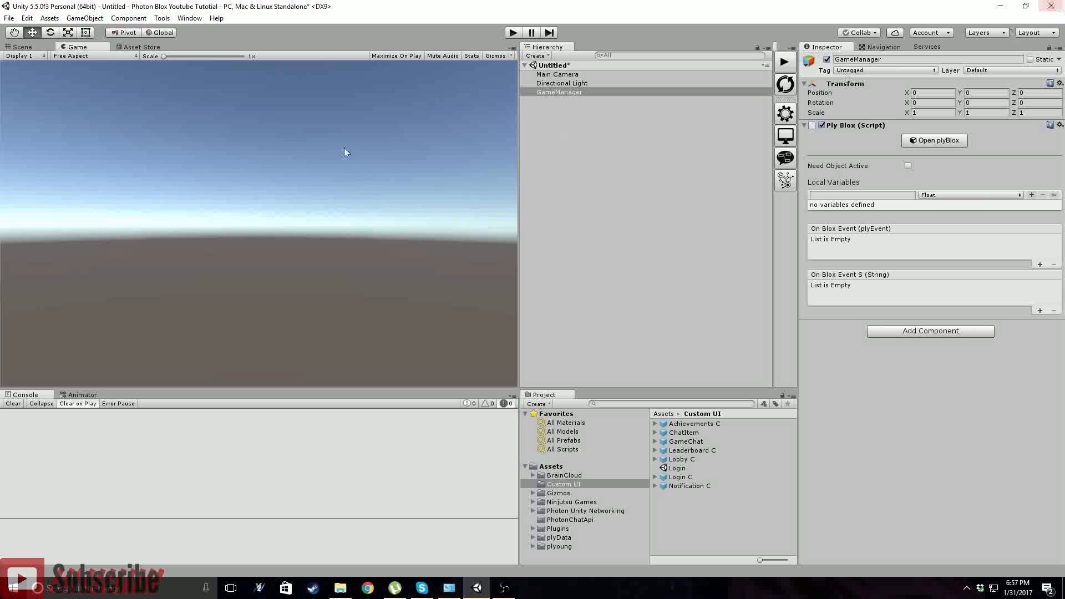
click(1055, 9)
- Reopen the global variables and remove the Float variable Version
click(785, 115)
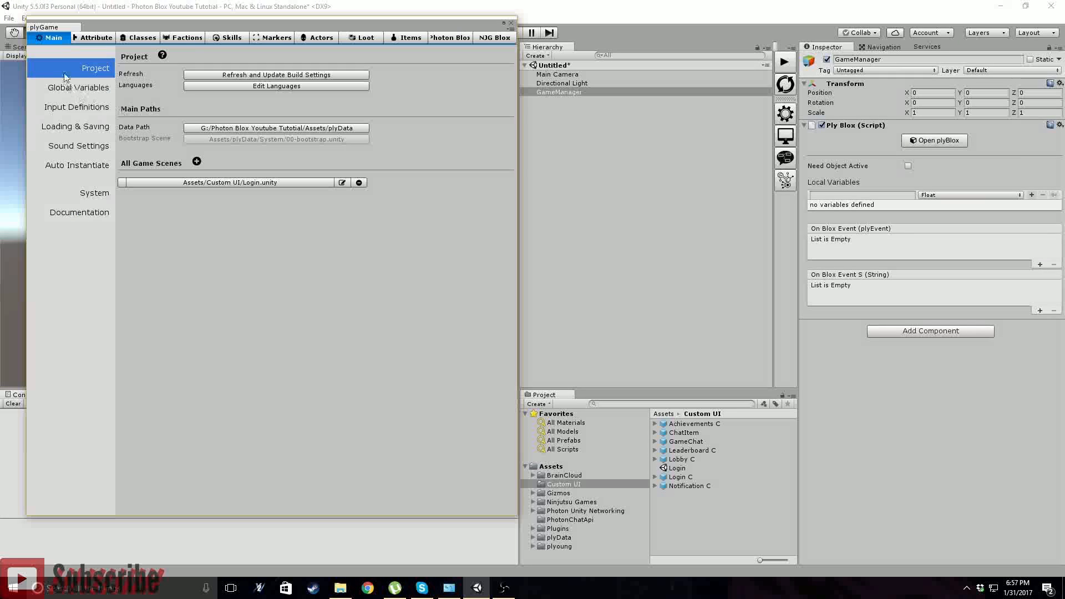
click(71, 95)
click(141, 196)
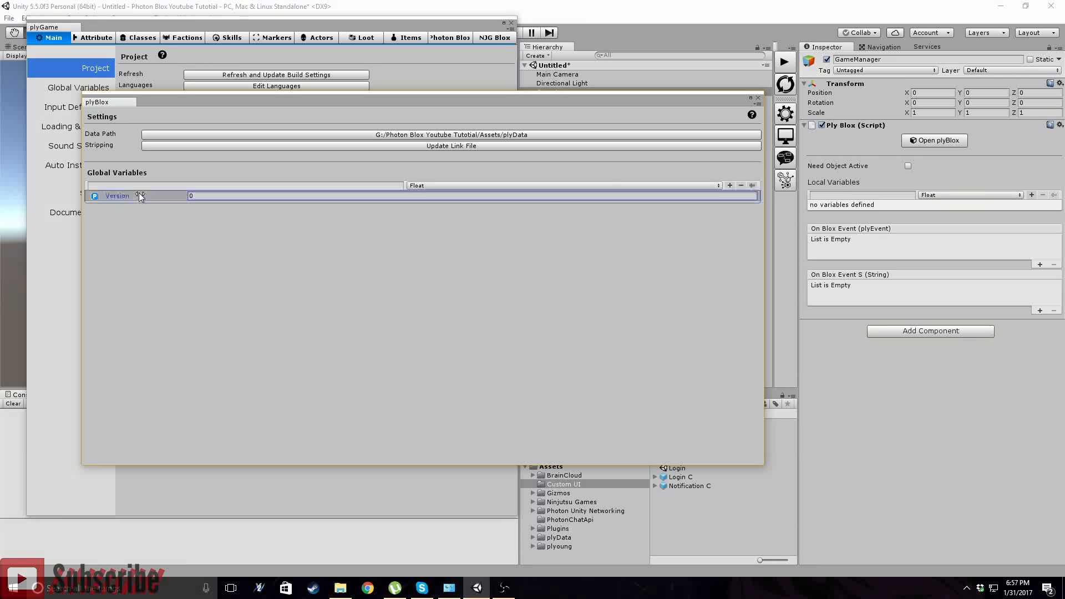
click(742, 186)
- Try to define a String global variable, entering 1.0.0 in its name field, and close the global variables window
click(438, 185)
click(434, 234)
click(383, 186)
text(1.0.0)
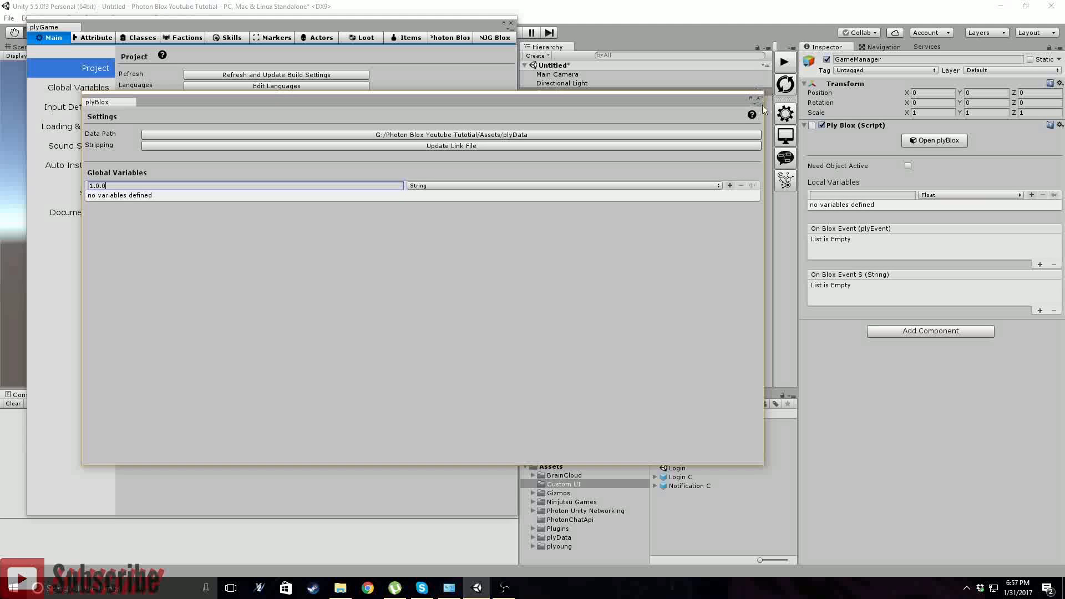
click(758, 98)
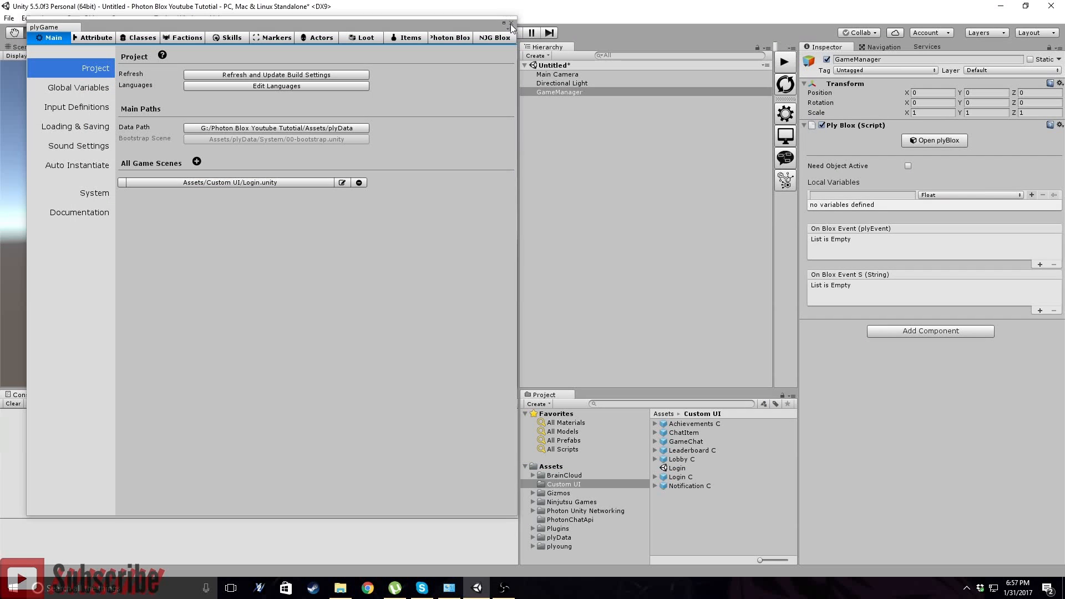
- Place a Get Global String block in the Connect block's Version slot and set its variable name to Version
click(914, 141)
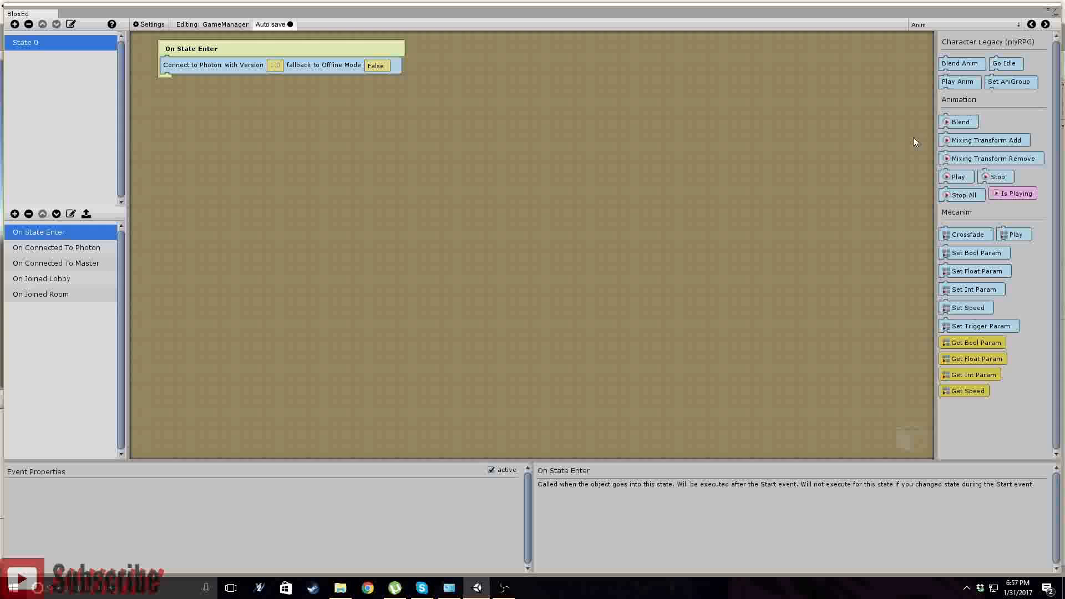
click(961, 26)
click(943, 305)
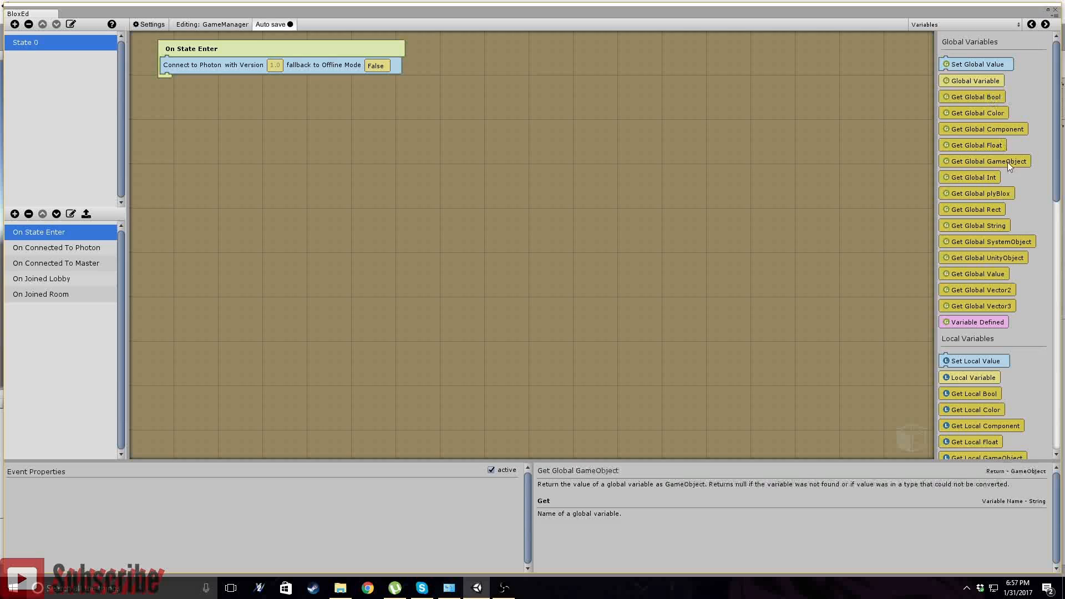
drag(982, 227, 285, 71)
click(328, 487)
text(Version)
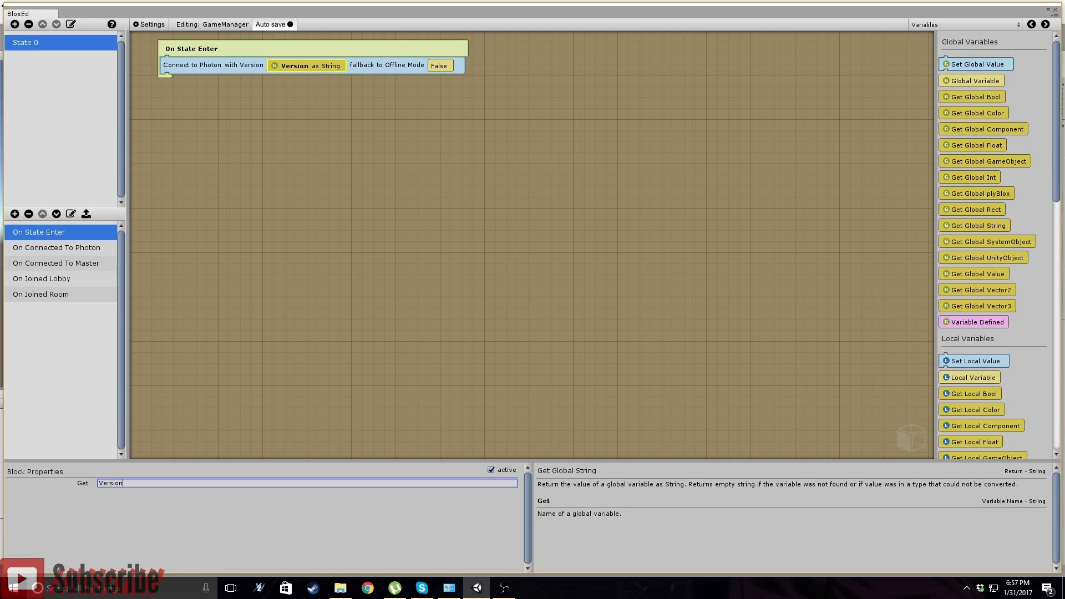
- Review the On State Enter, On Connected To Photon, On Connected To Master and On Joined Lobby events
click(32, 247)
click(31, 236)
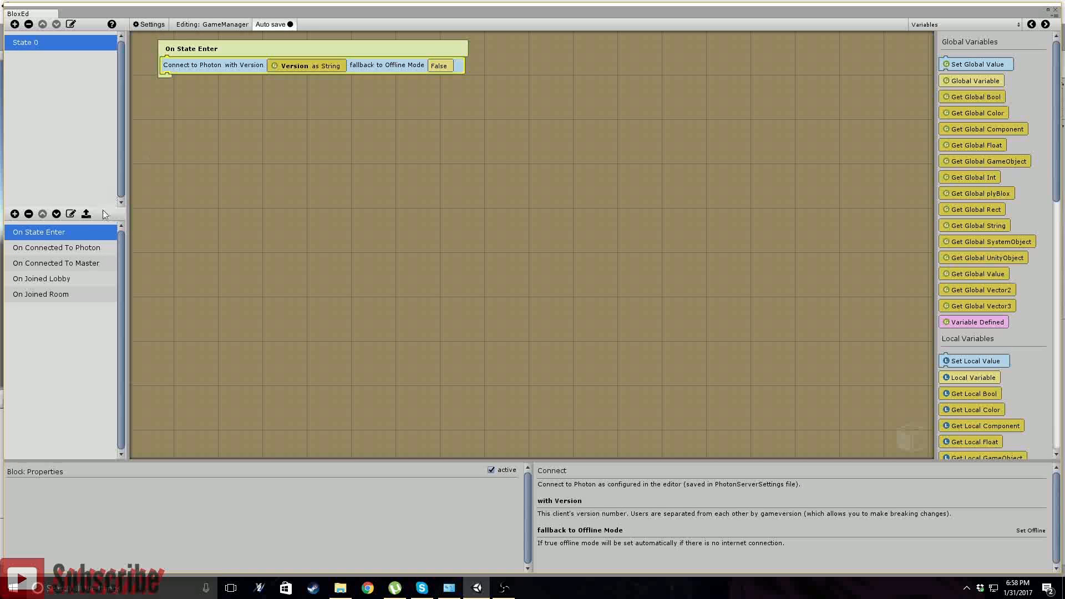
click(64, 250)
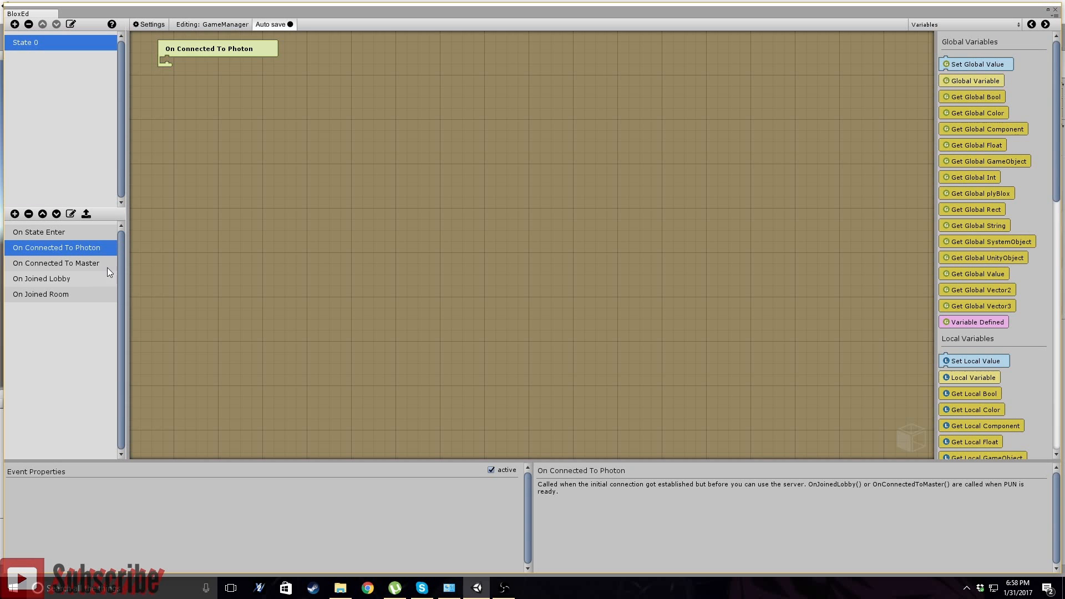
click(57, 265)
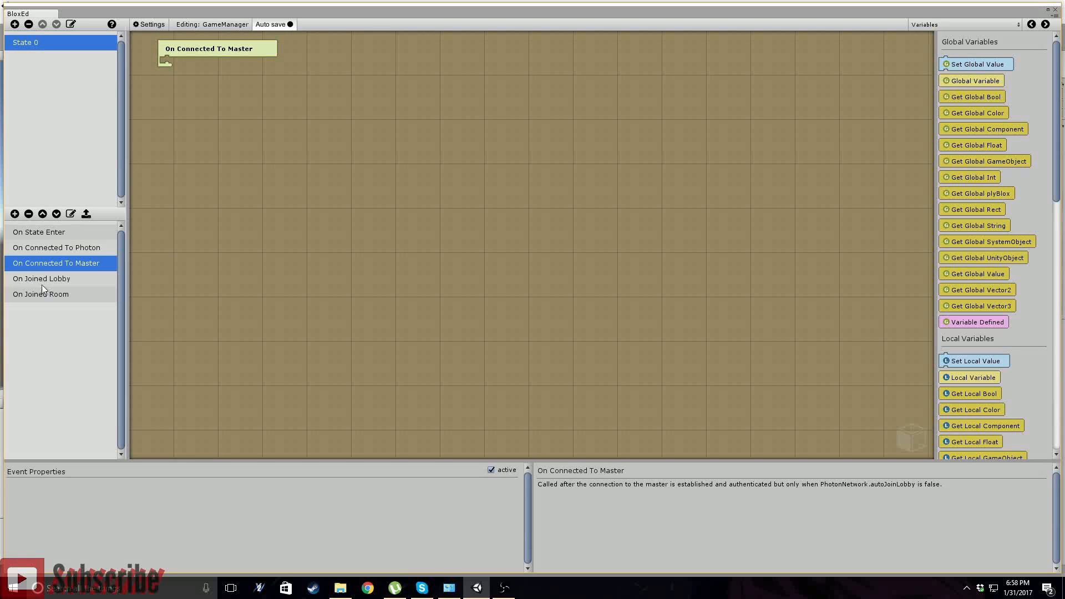
click(38, 282)
click(58, 260)
click(62, 249)
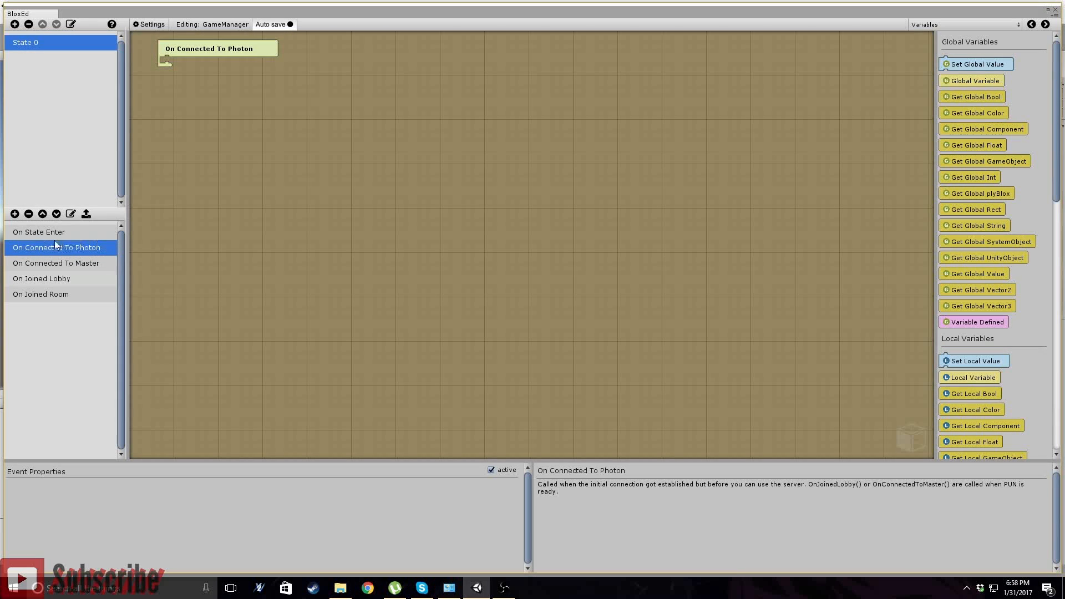
- Show the Photon blocks down to the Photon Network group and open the On Connected To Master event
click(994, 25)
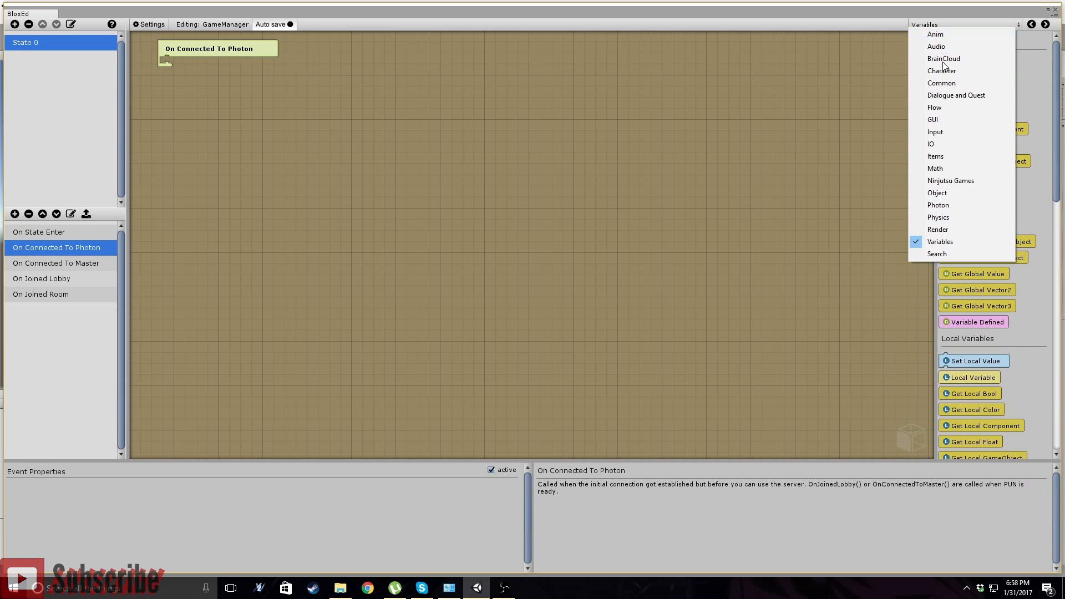
click(946, 209)
scroll(1005, 305, down, 10)
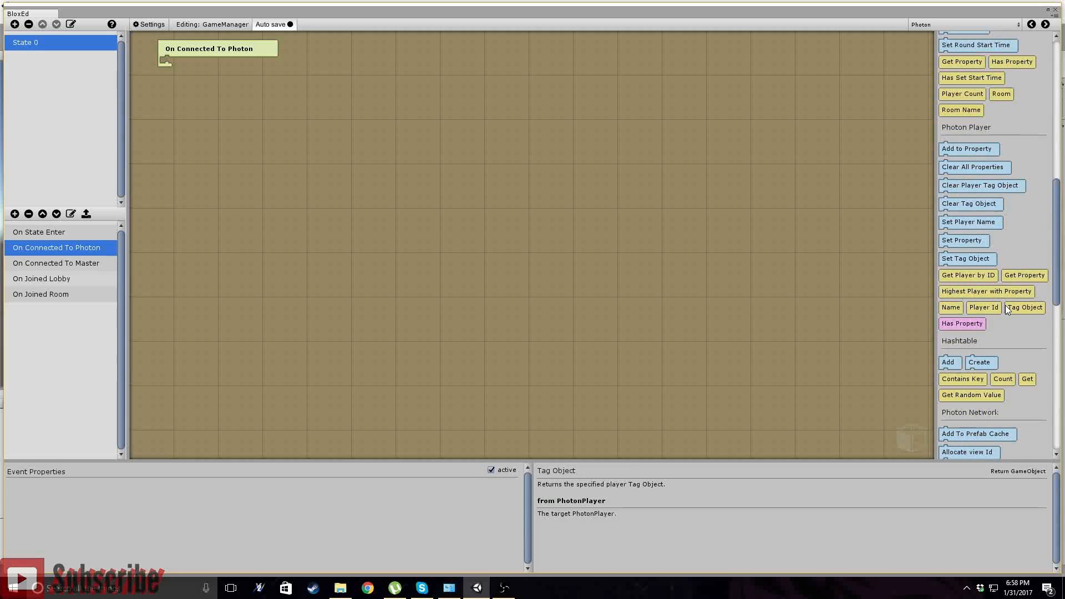
scroll(1005, 306, down, 10)
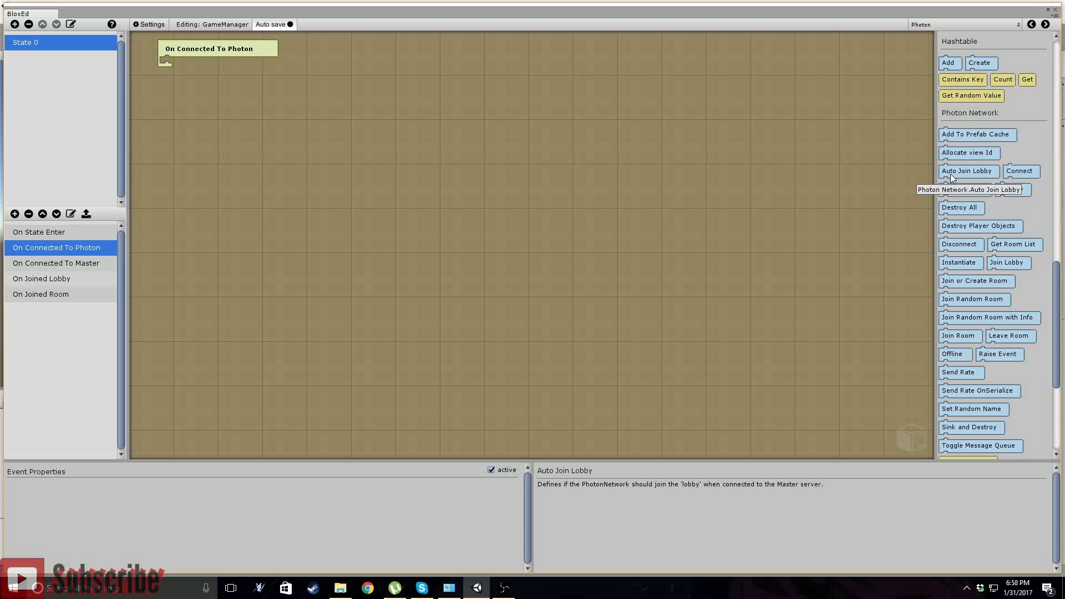
click(80, 263)
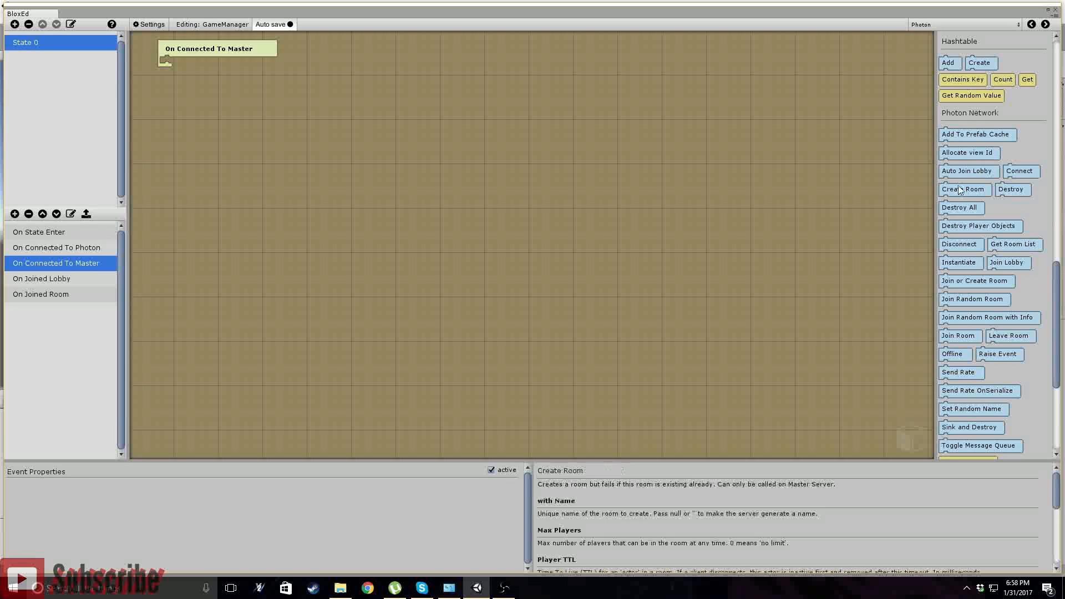
- Place an Auto Join Lobby block in the On Connected To Master event and set its value to True
drag(941, 171, 174, 56)
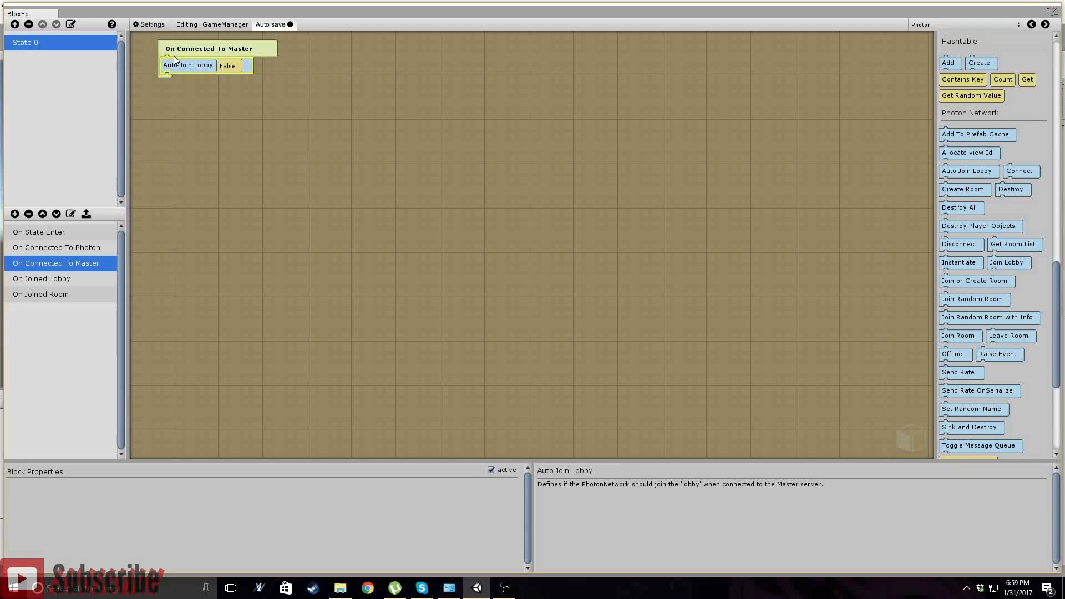
click(227, 66)
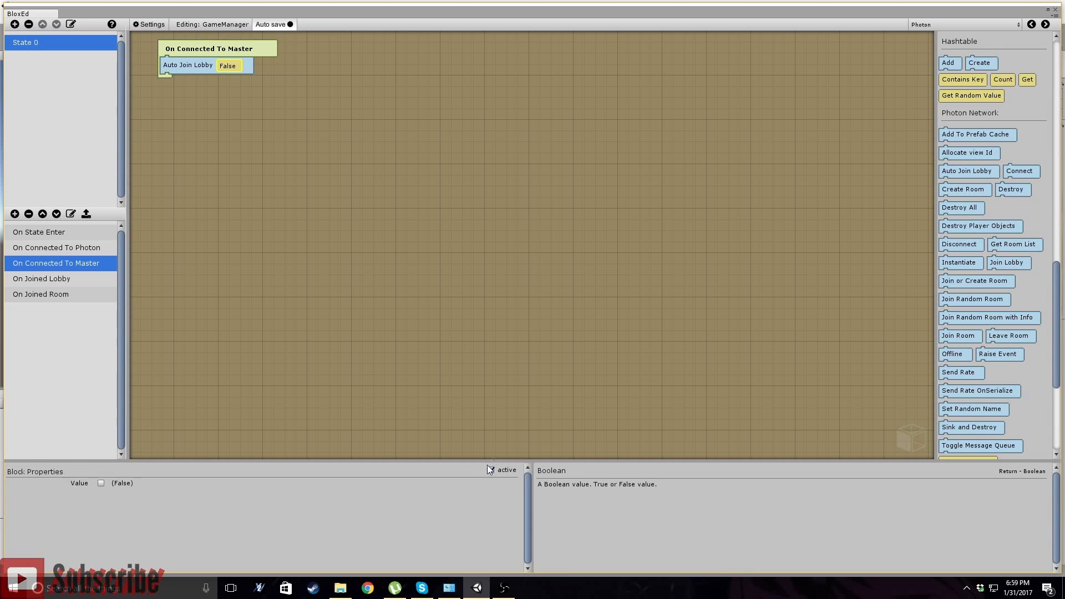
click(101, 483)
click(176, 69)
- Place a Photon Network Join Lobby block in On Connected To Master and delete the Auto Join Lobby block
mouse_move(1014, 178)
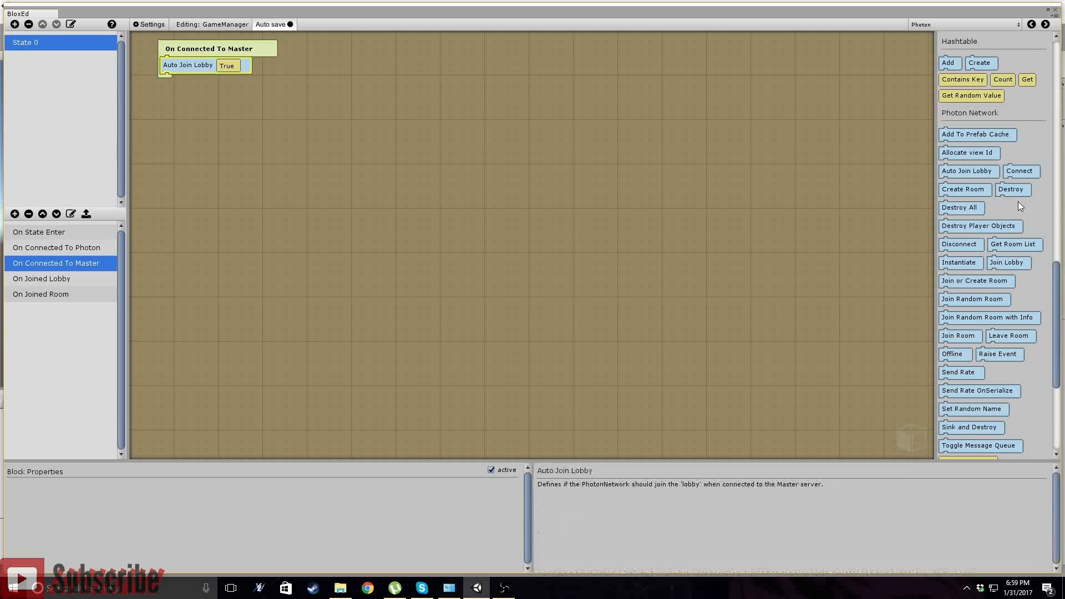
drag(1006, 263, 184, 62)
right_click(191, 81)
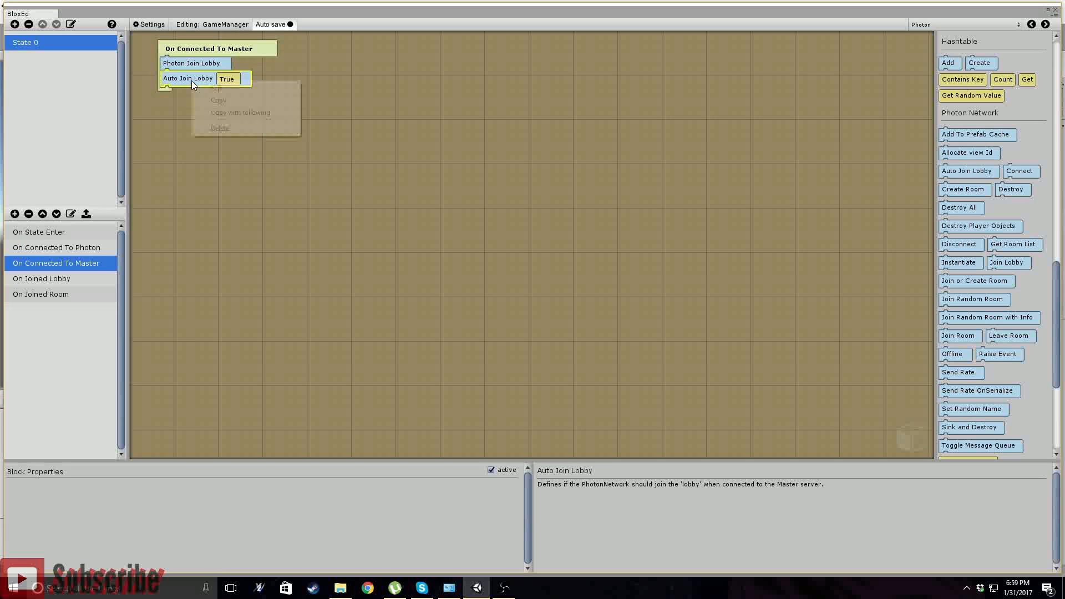
click(218, 128)
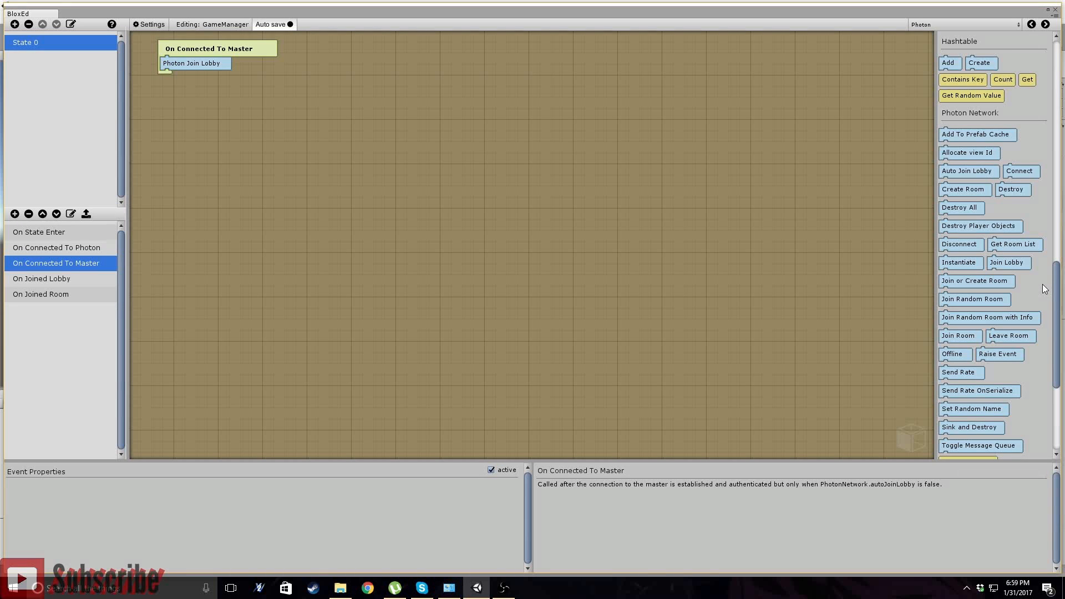
- Place a Photon Network Join or Create Room block in the On Joined Lobby event
click(63, 280)
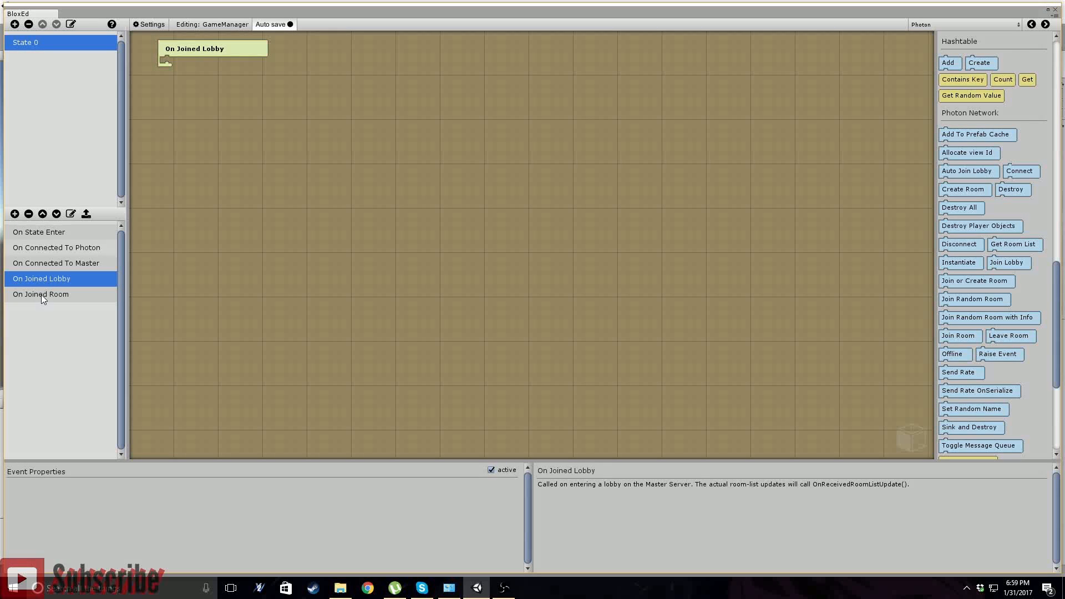
click(43, 297)
click(55, 279)
click(968, 26)
click(901, 231)
scroll(971, 253, down, 2)
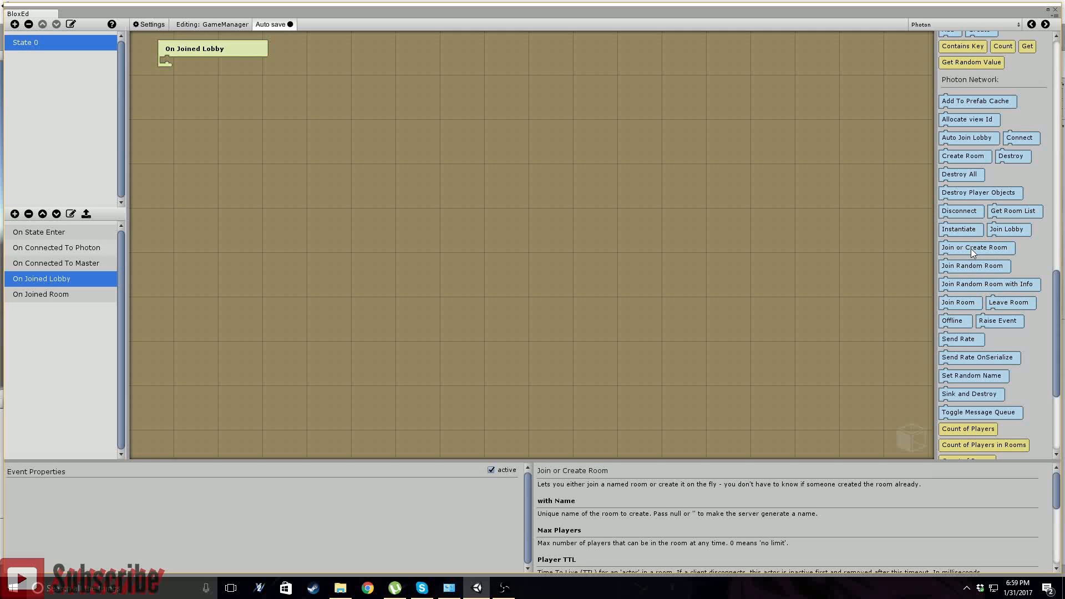
drag(970, 248, 177, 67)
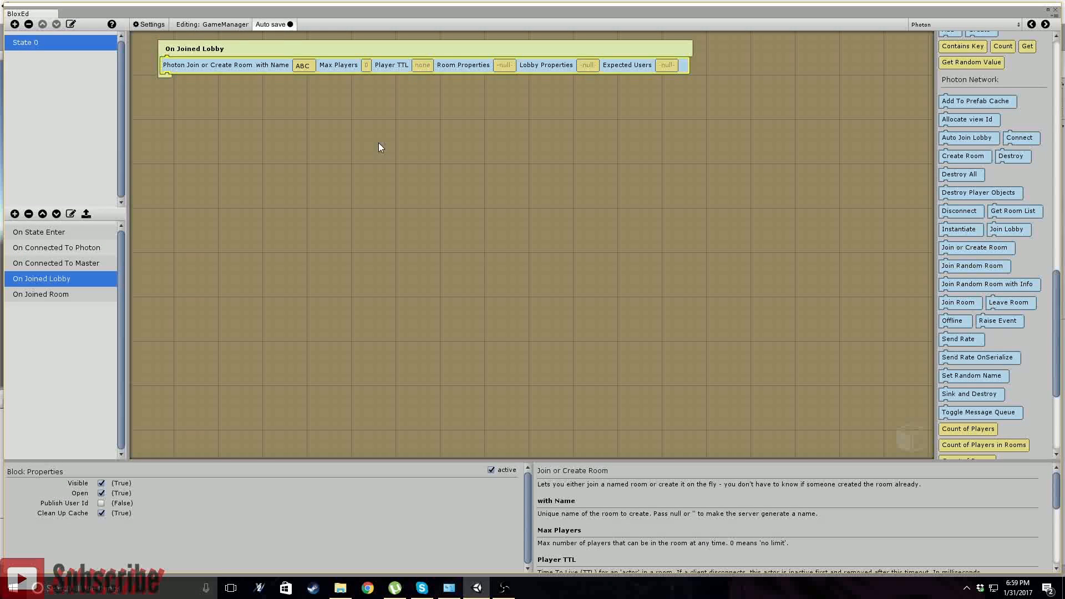
- Set the room name in the Join or Create Room block to Global
click(307, 70)
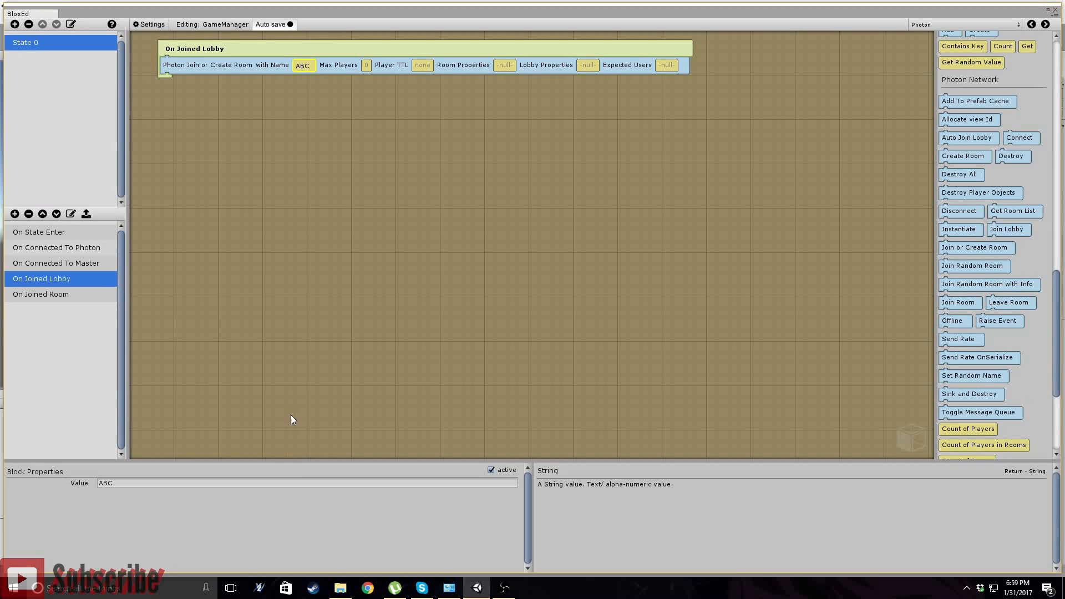
click(289, 483)
text(Global)
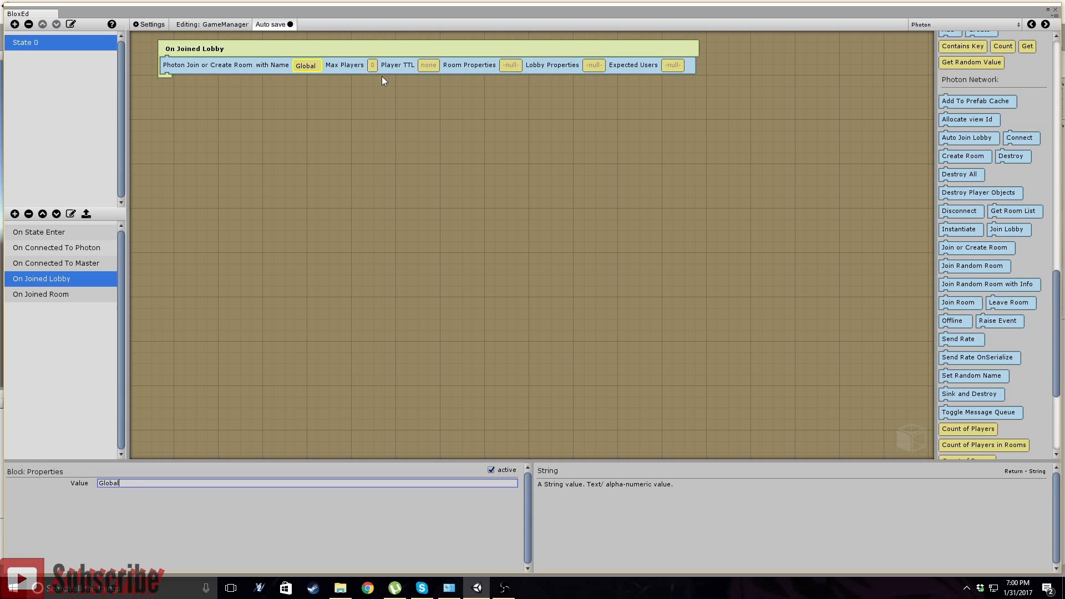
click(348, 67)
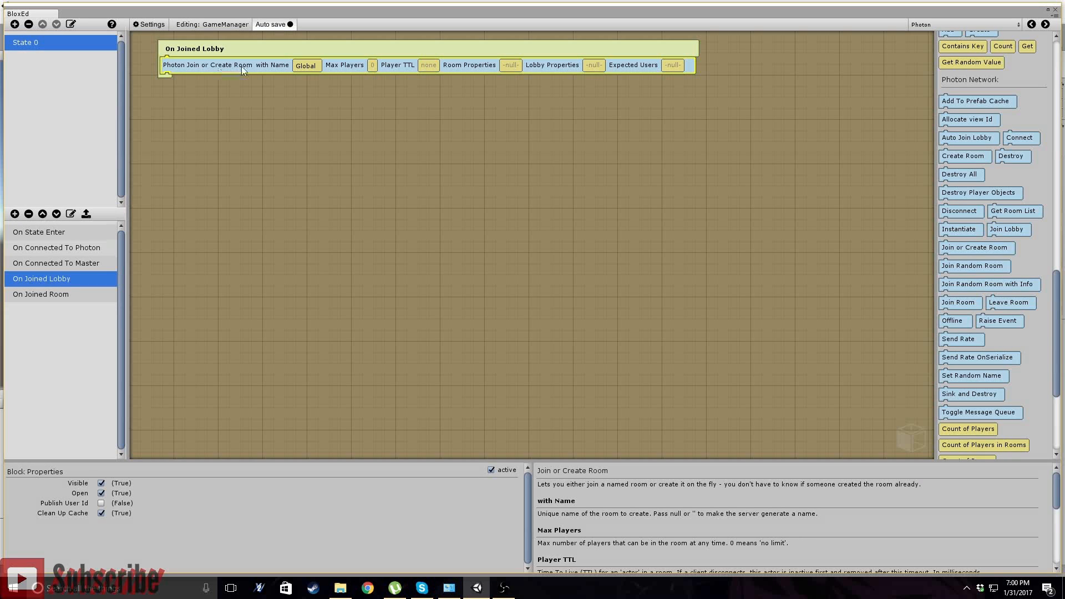
- Place a Photon Spawn Player block in the On Joined Room event and make the block inactive
click(45, 298)
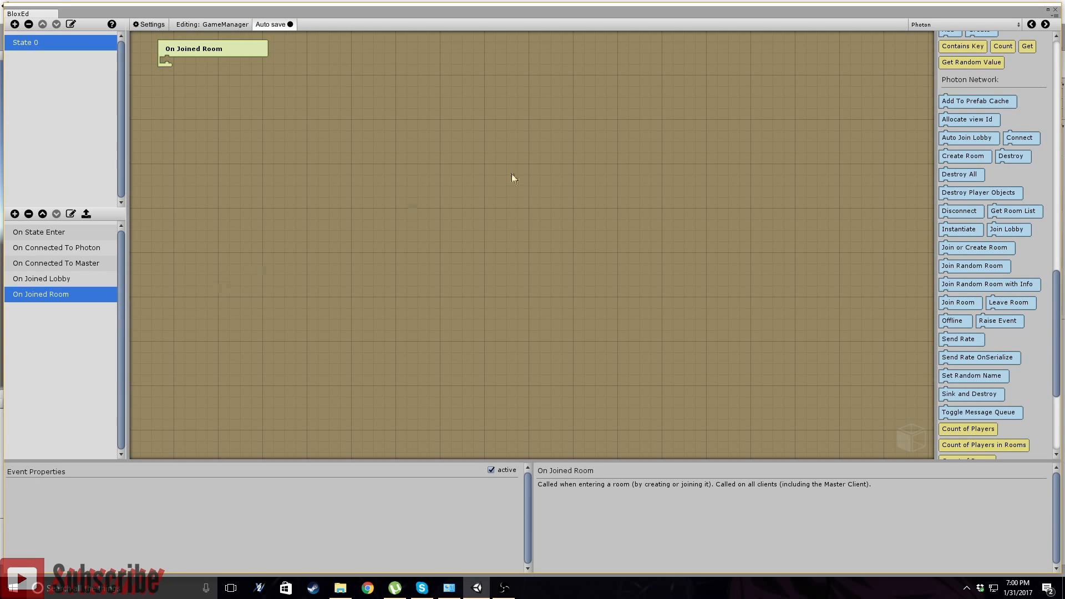
click(1017, 25)
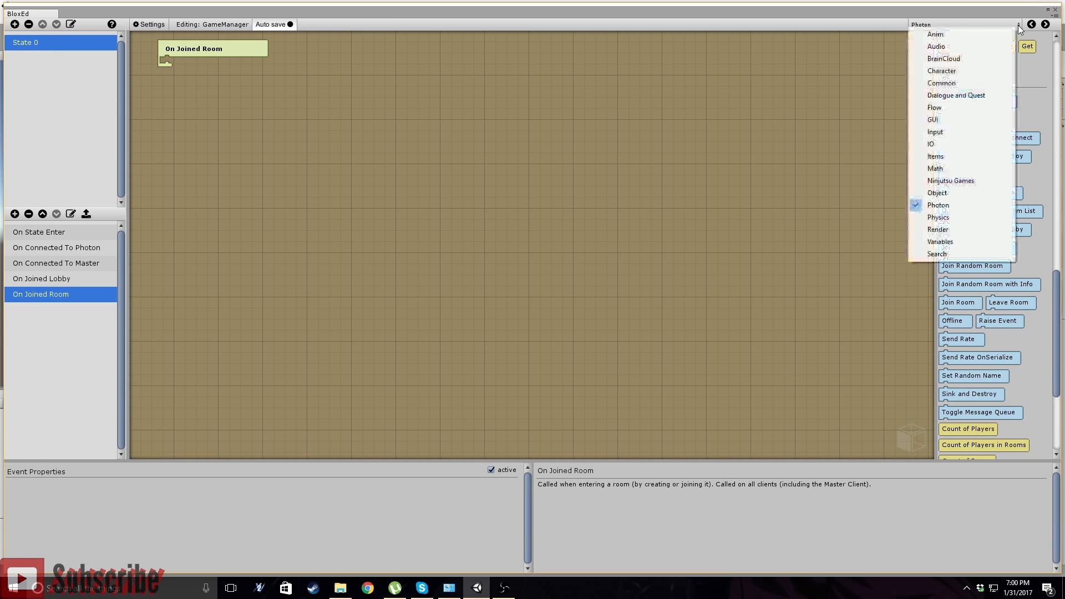
click(978, 205)
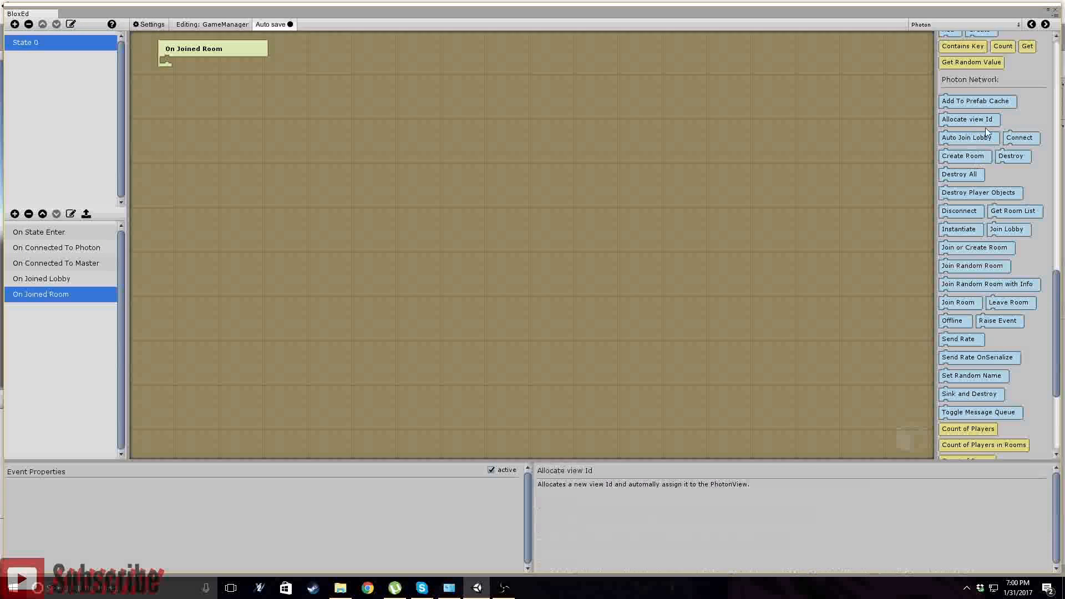
scroll(997, 141, down, 10)
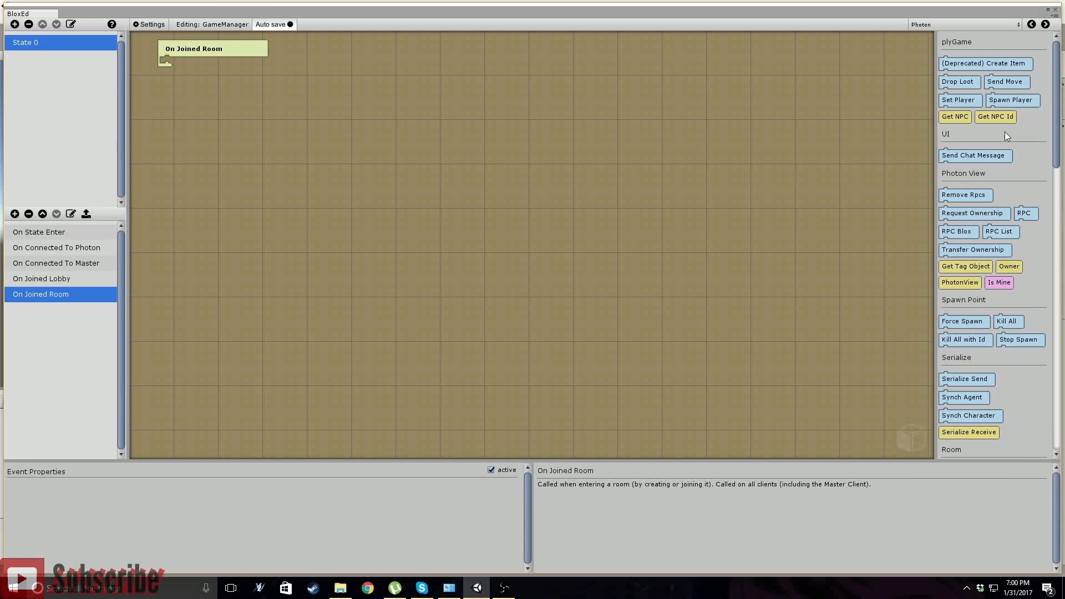
drag(1000, 101, 164, 60)
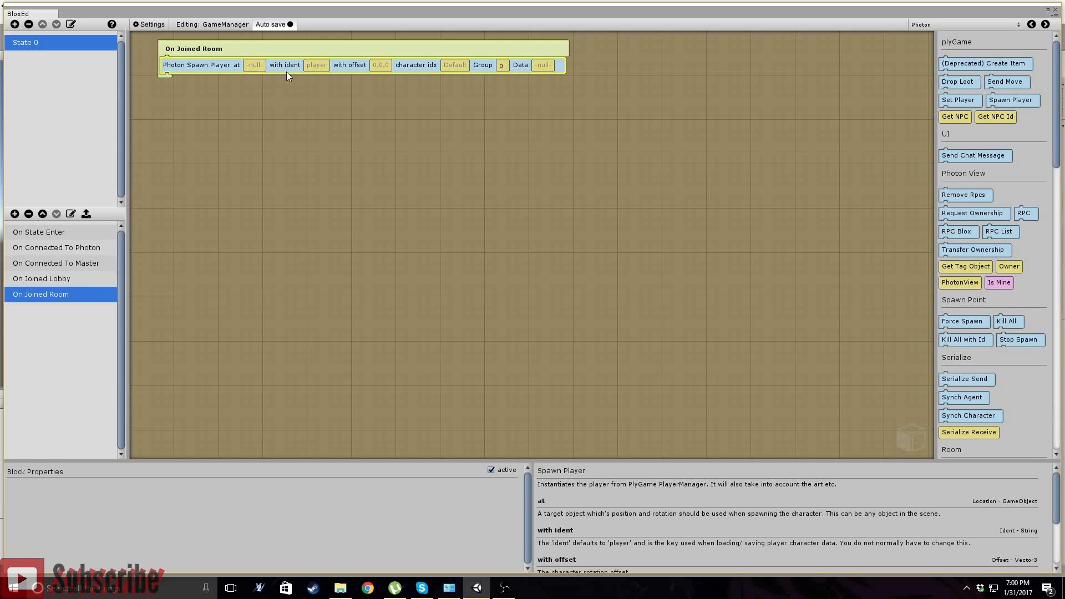
click(490, 469)
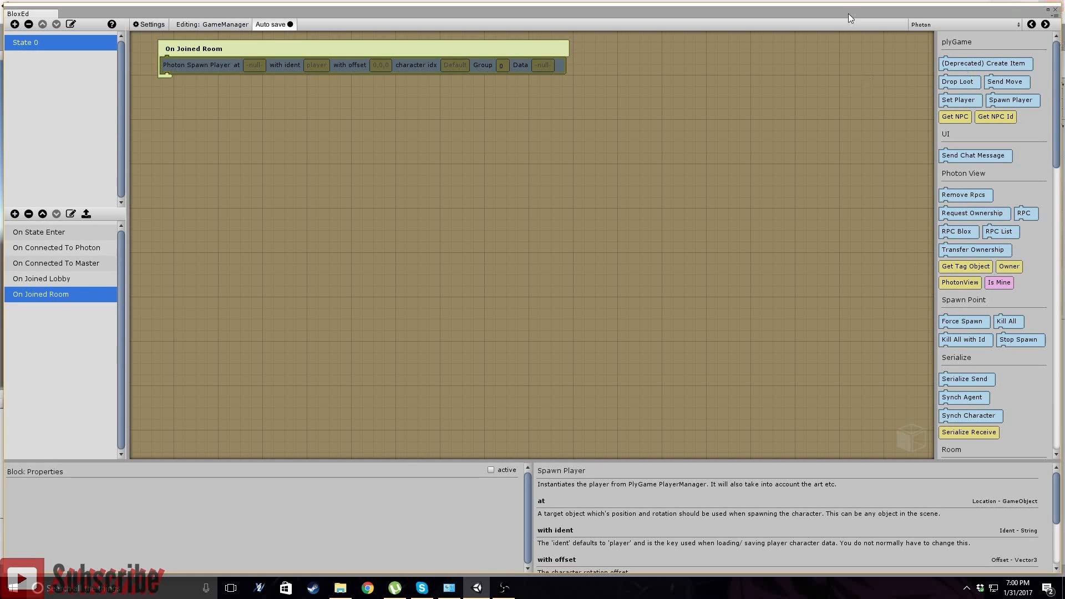
- Review the blocks in the GameManager's state, connection, lobby and room events
click(42, 232)
click(51, 247)
click(47, 233)
click(44, 265)
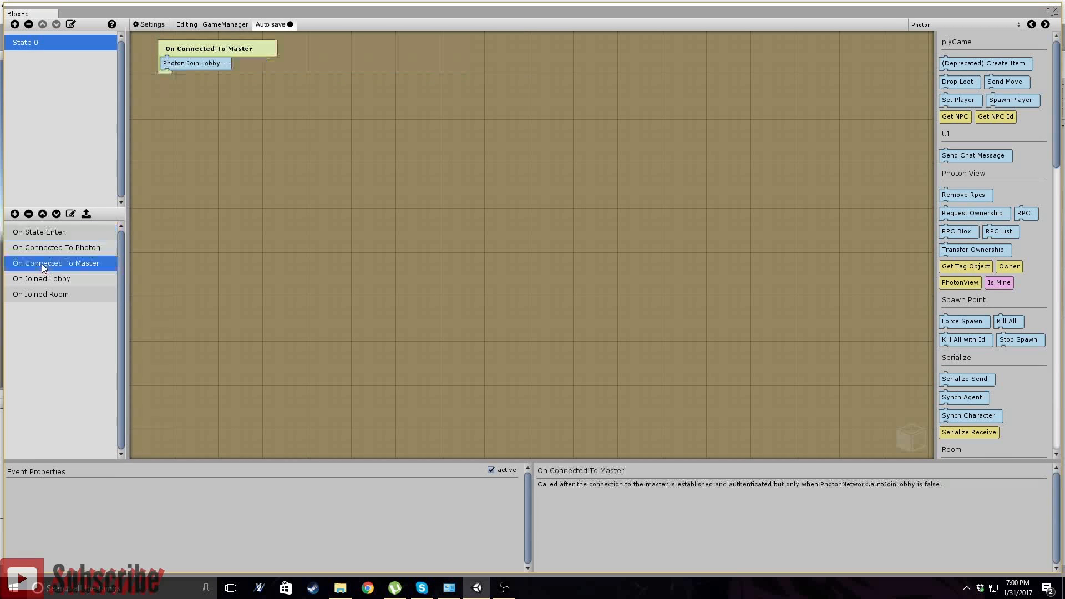
click(47, 295)
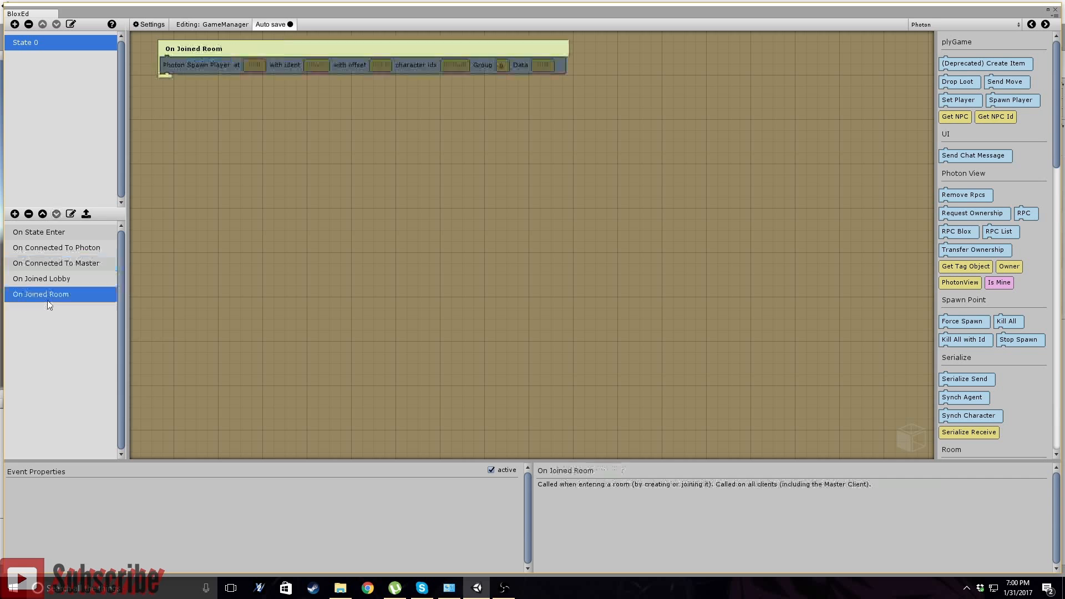
click(64, 281)
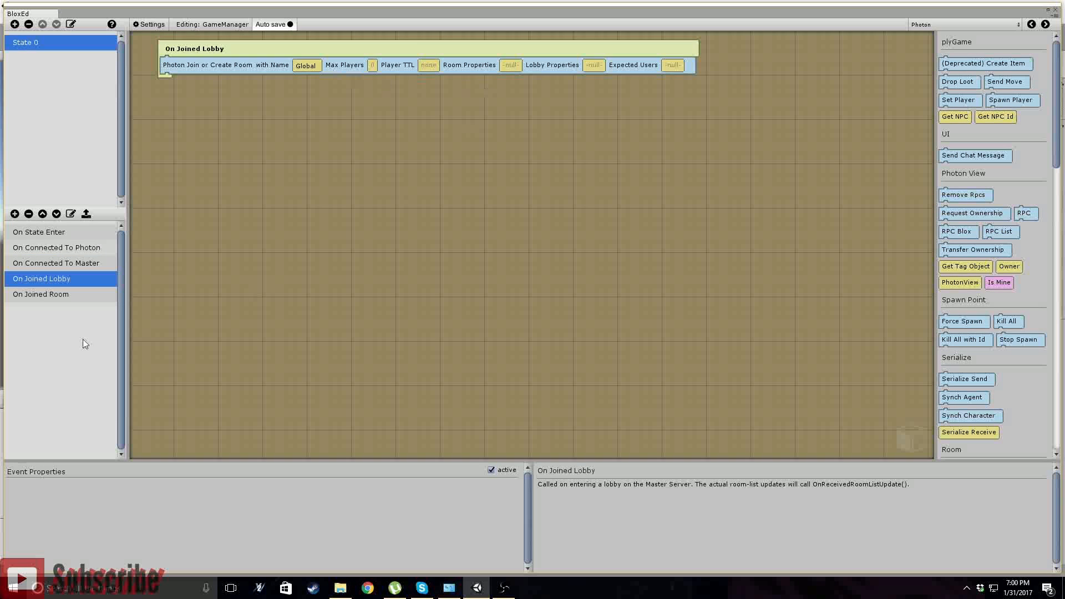
click(31, 295)
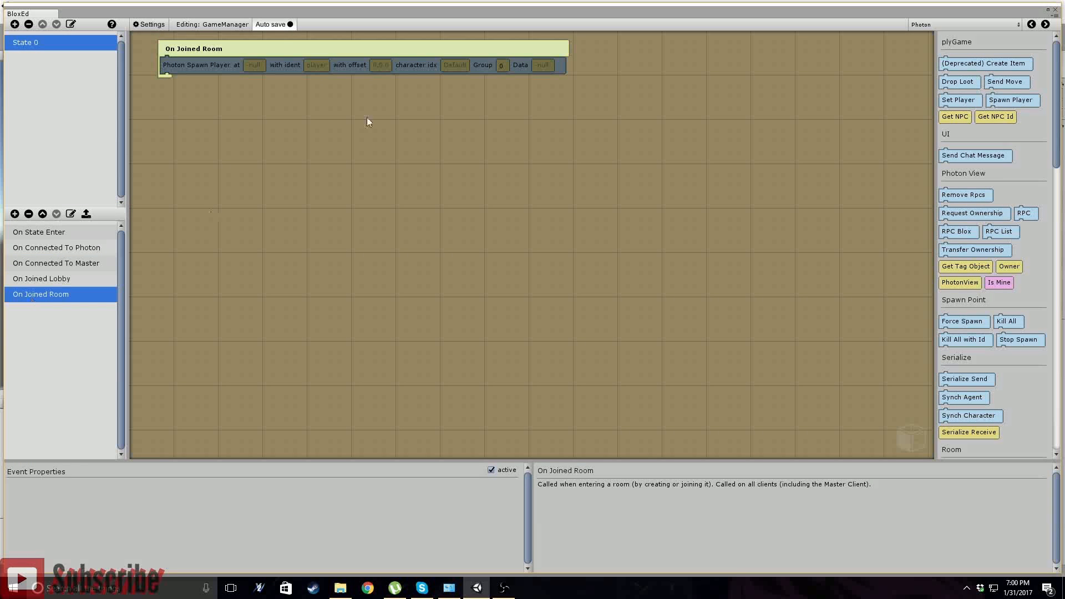
- Close the BloxEd and plyGame windows and check the Asset Store notifications for package updates
click(1054, 10)
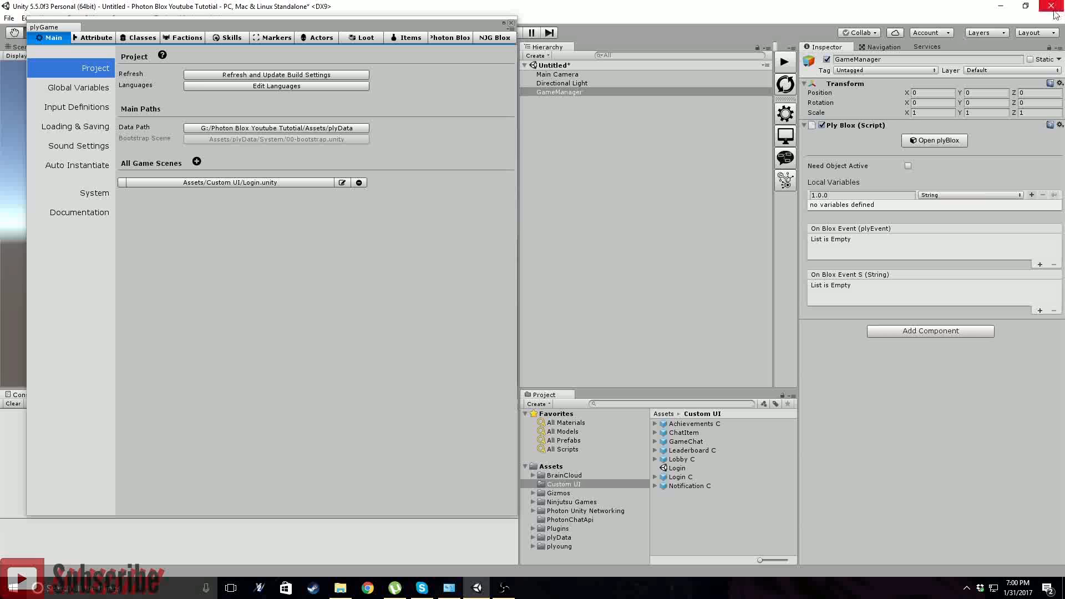
click(511, 23)
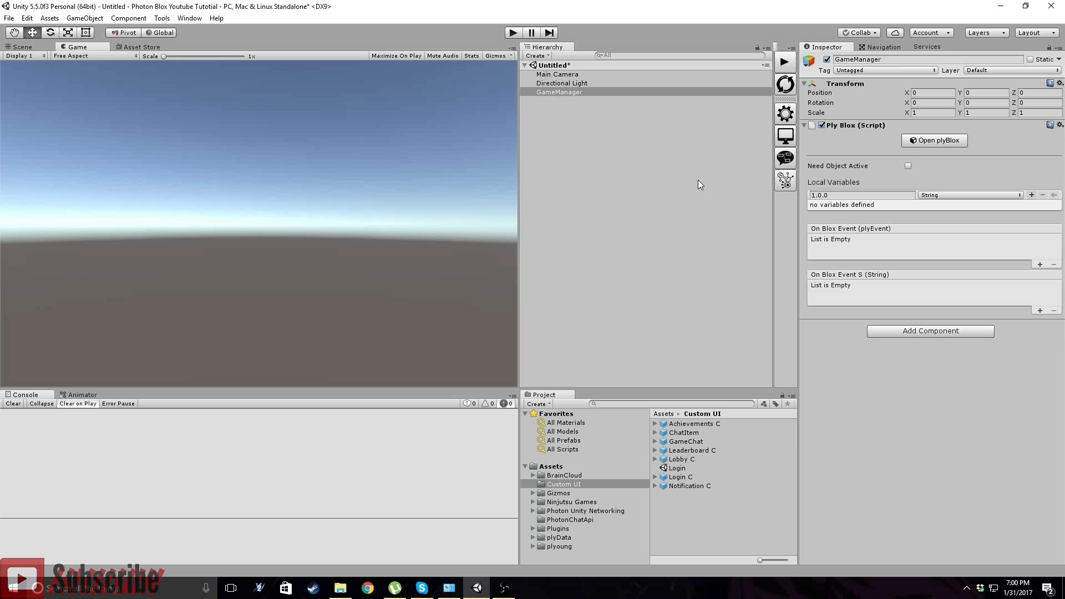
click(141, 48)
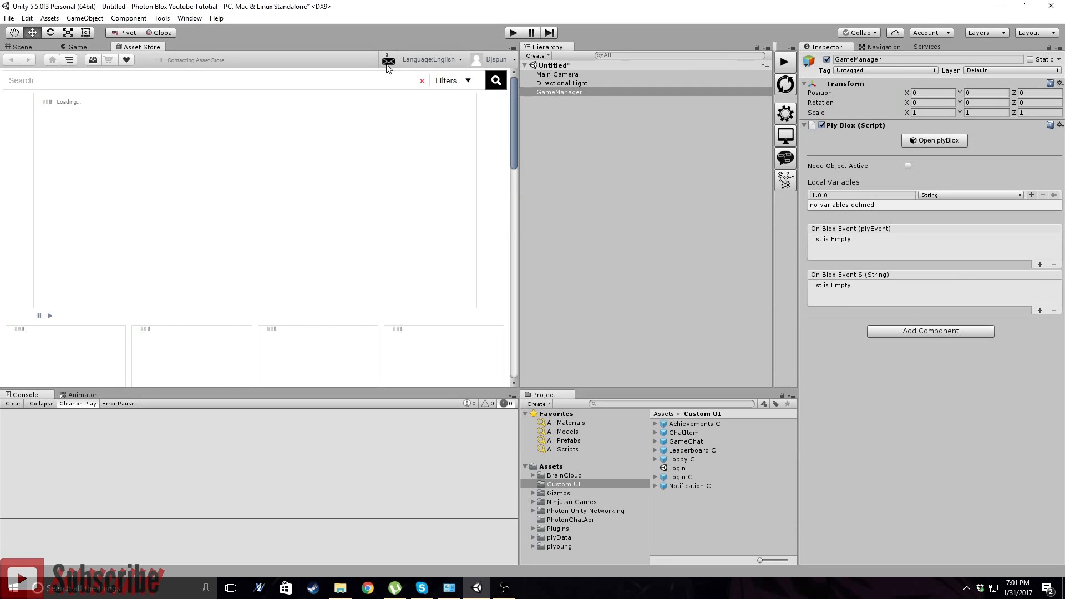
click(387, 63)
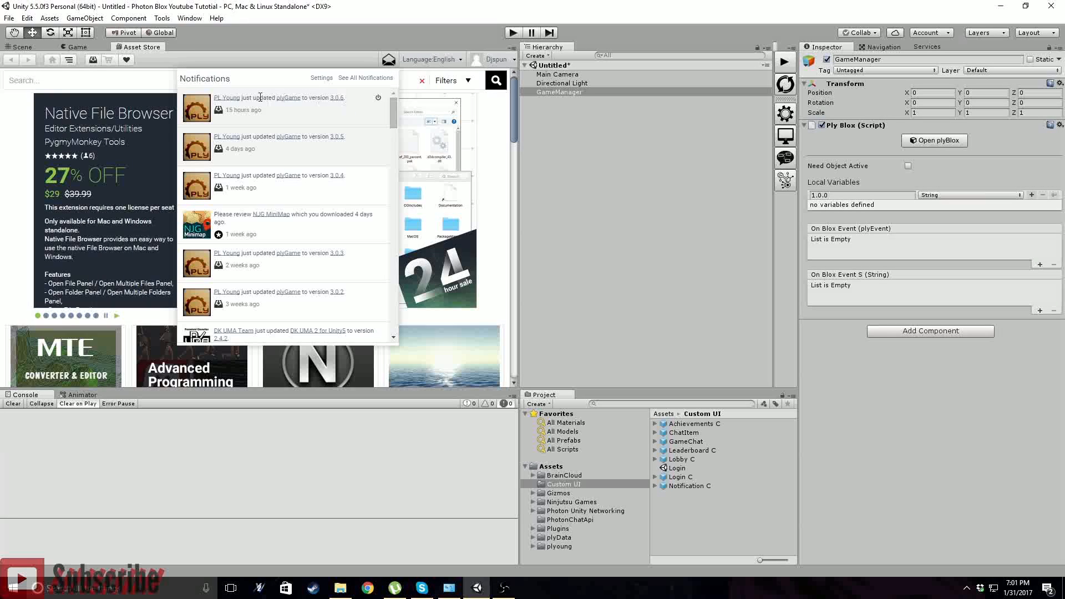
click(388, 60)
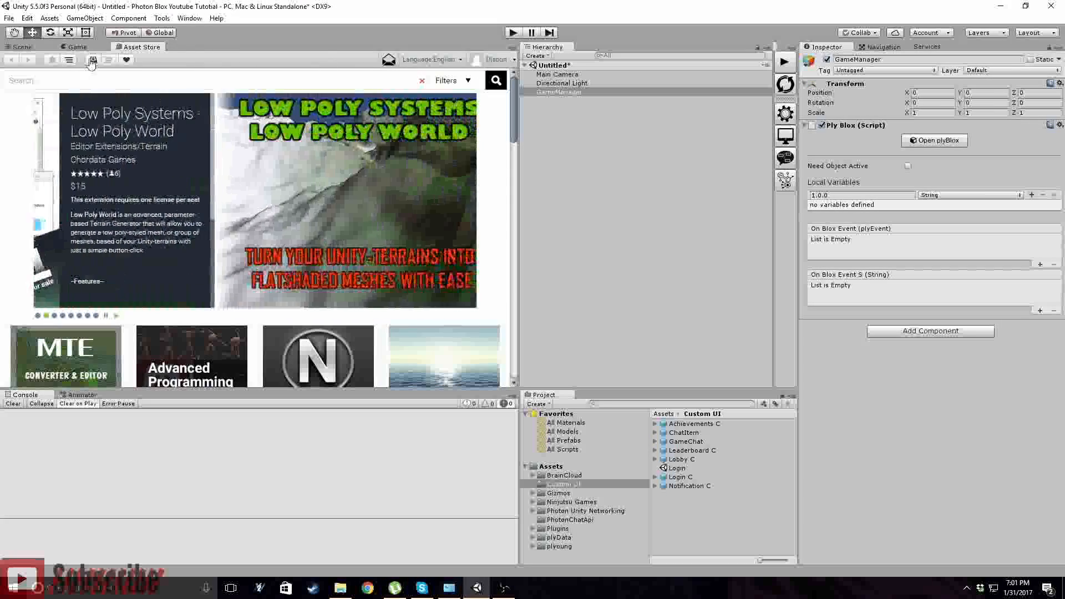
- Find plyGame among the Asset Store downloads and update the package
click(92, 60)
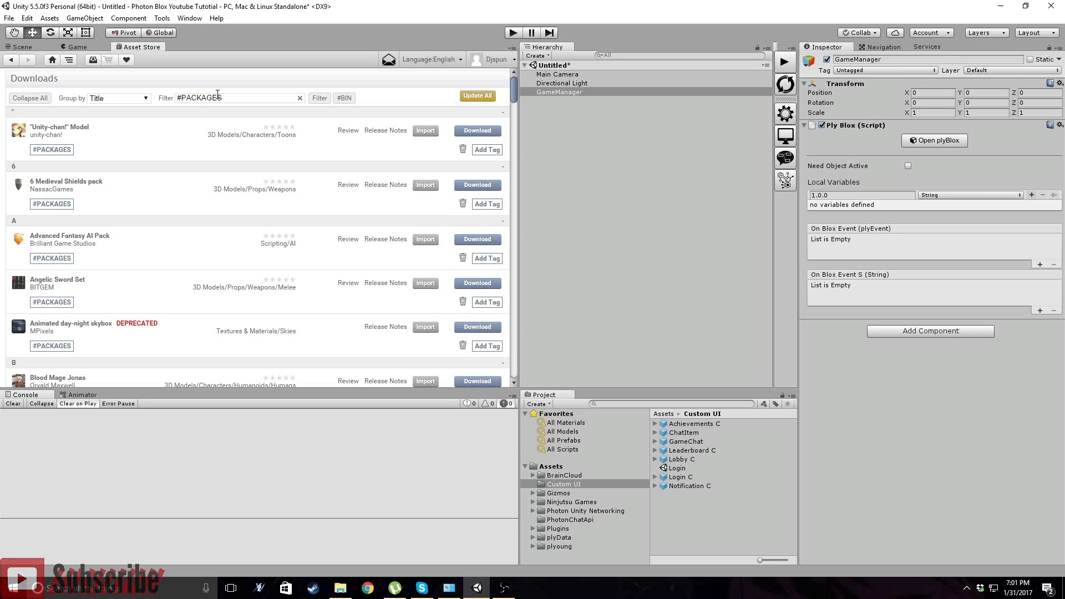
scroll(147, 186, down, 4)
scroll(147, 186, down, 15)
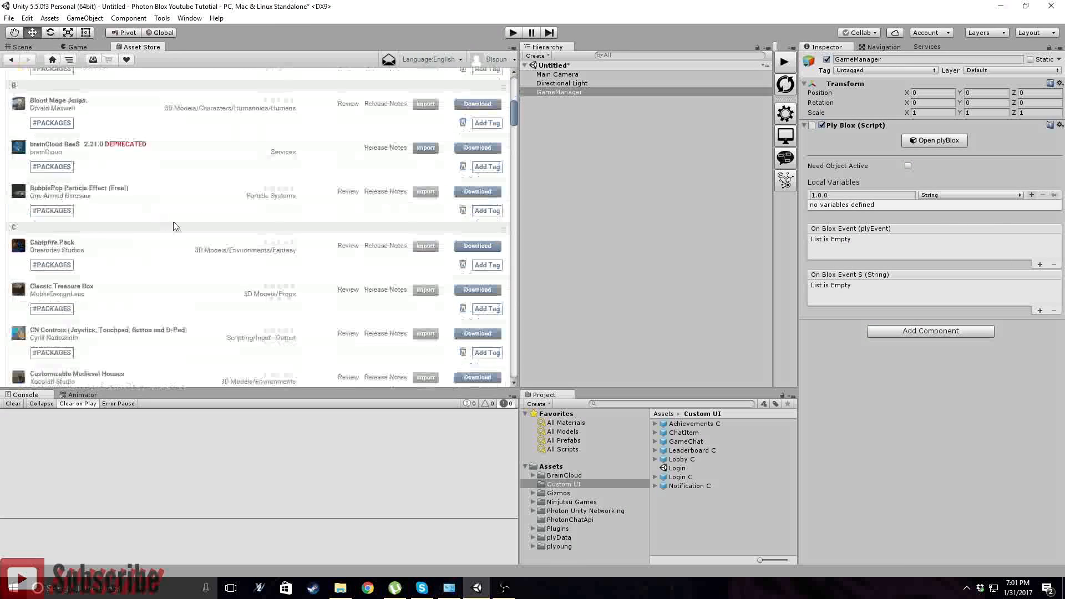
scroll(249, 238, down, 15)
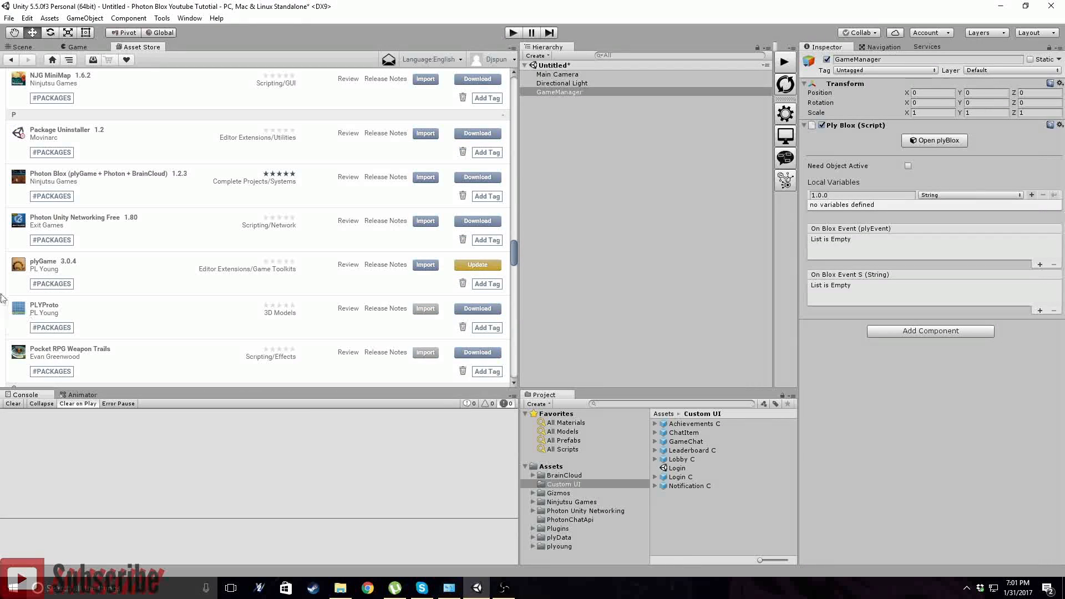
click(468, 265)
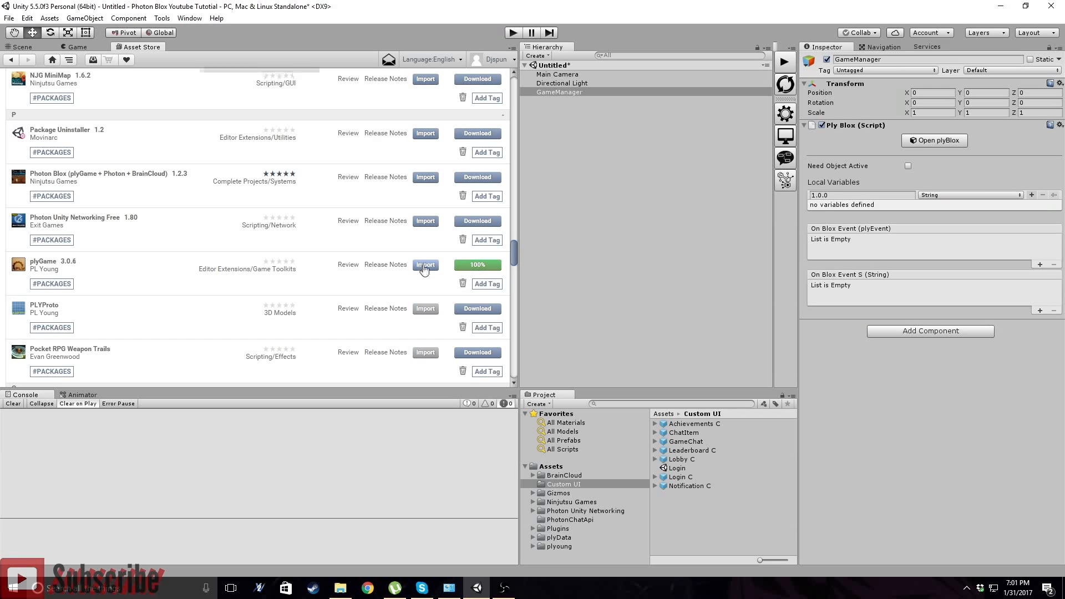
- Import the updated plyGame 3.0.6 package into the project
click(425, 264)
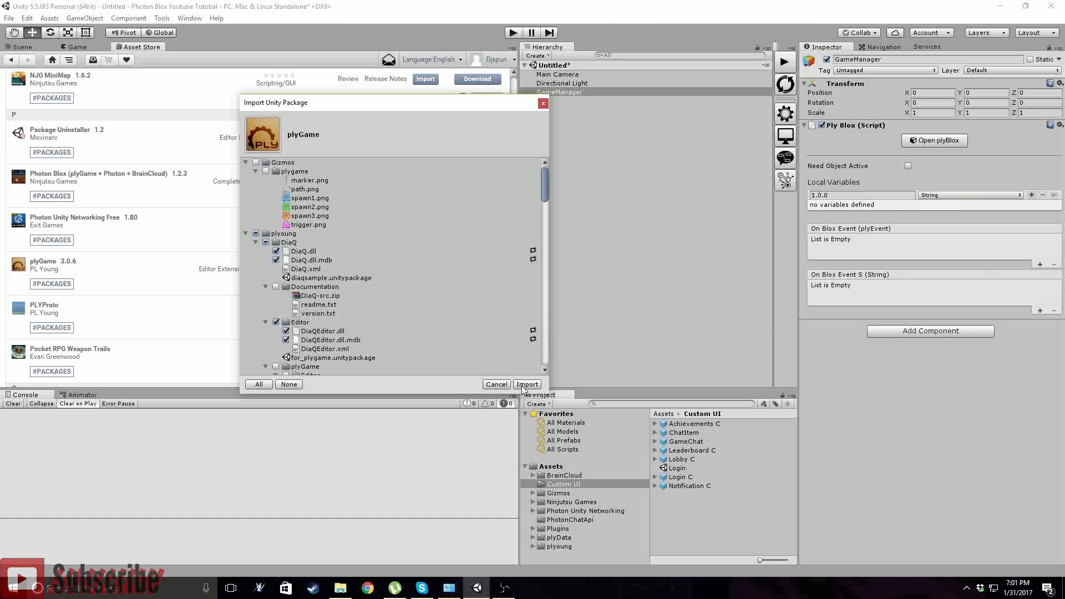
scroll(388, 266, down, 15)
scroll(413, 299, down, 10)
click(524, 385)
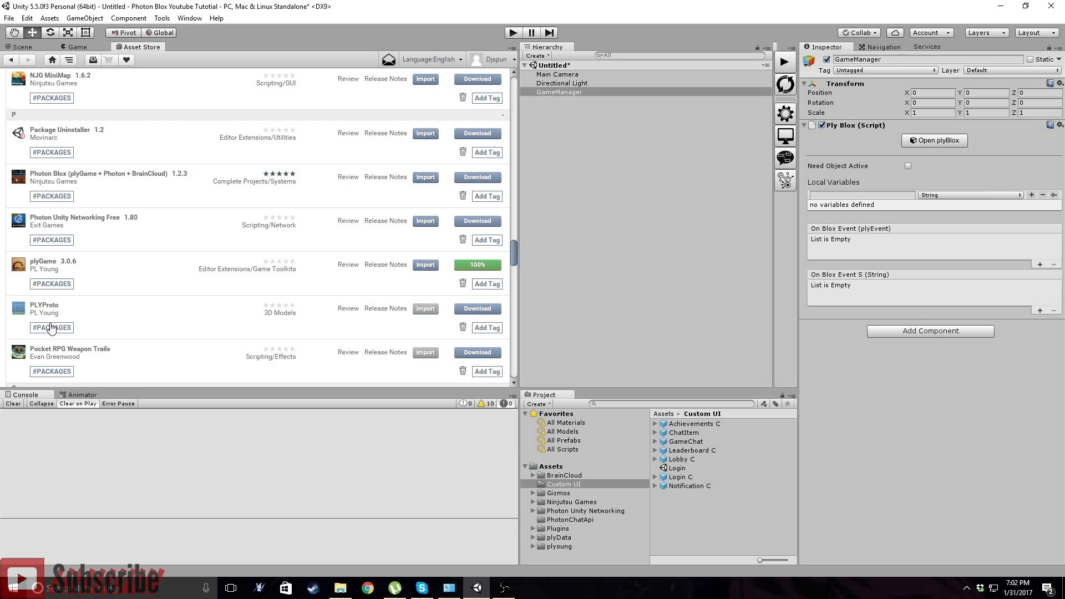
- Download the PLYProto package and import all of its contents into the project
click(466, 311)
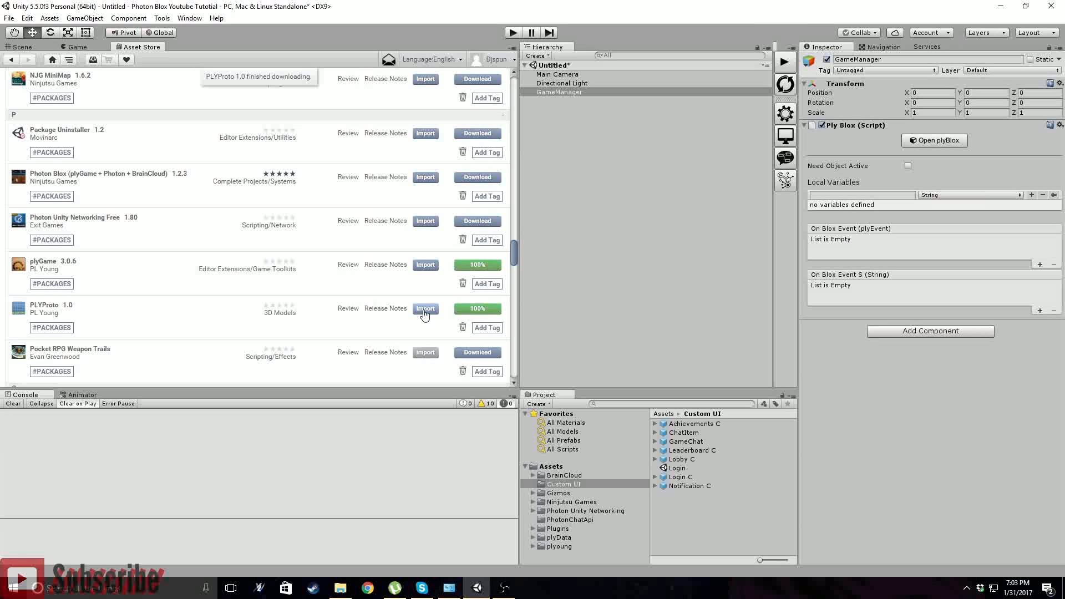
click(423, 311)
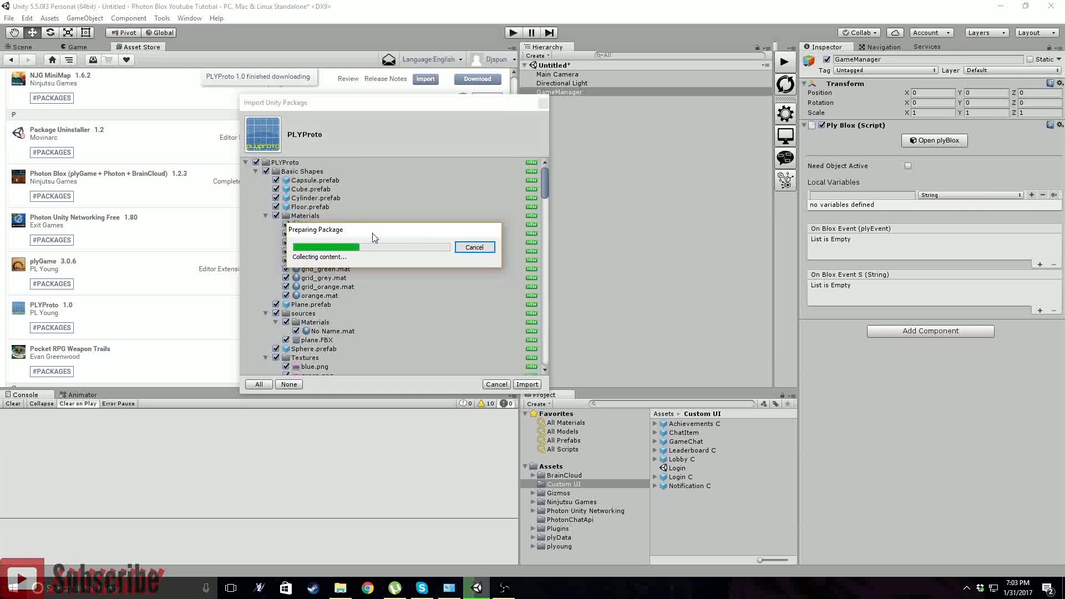
click(526, 384)
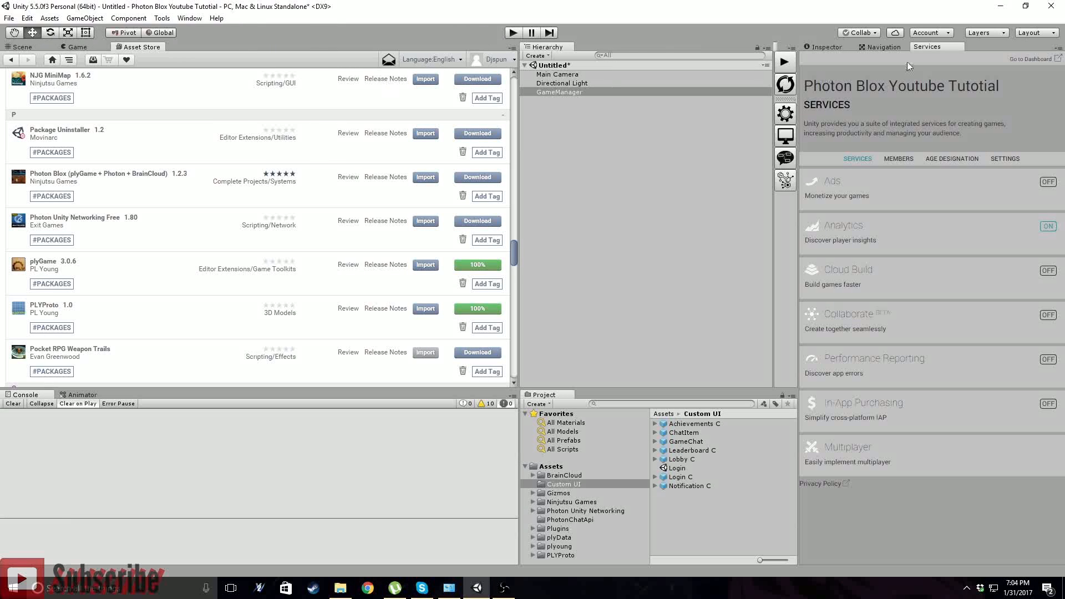
- Return to the Scene view and add a Terrain object as a child of GameManager
click(827, 47)
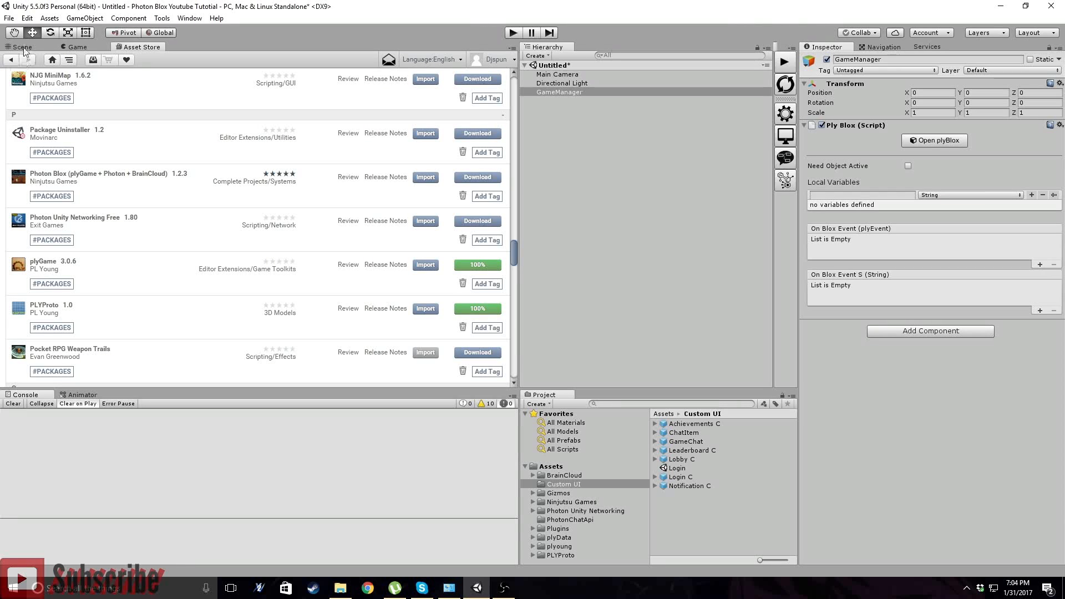
click(67, 49)
click(23, 47)
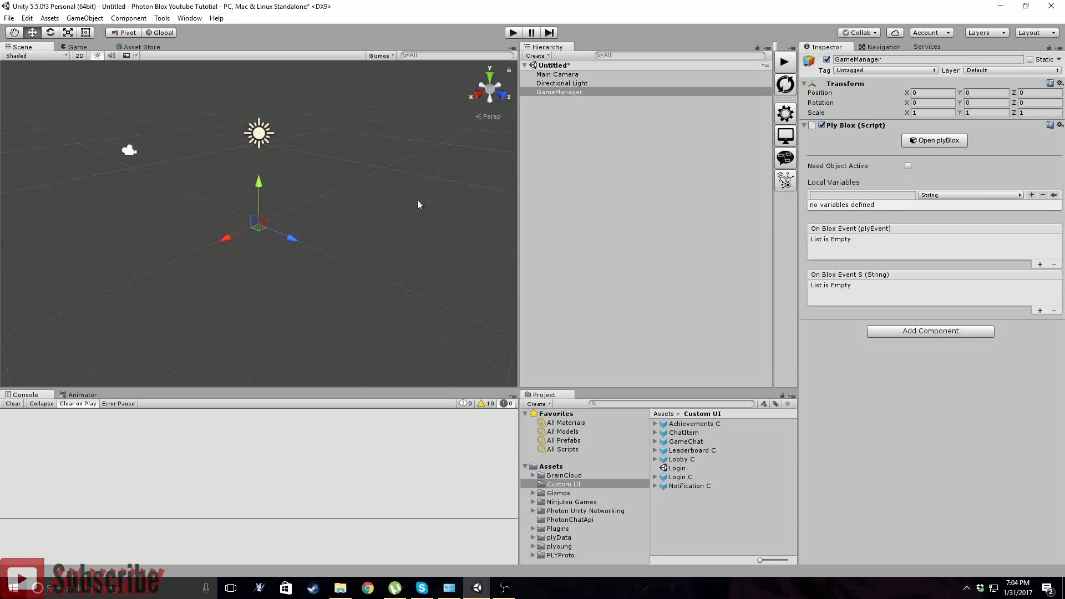
click(602, 228)
right_click(607, 223)
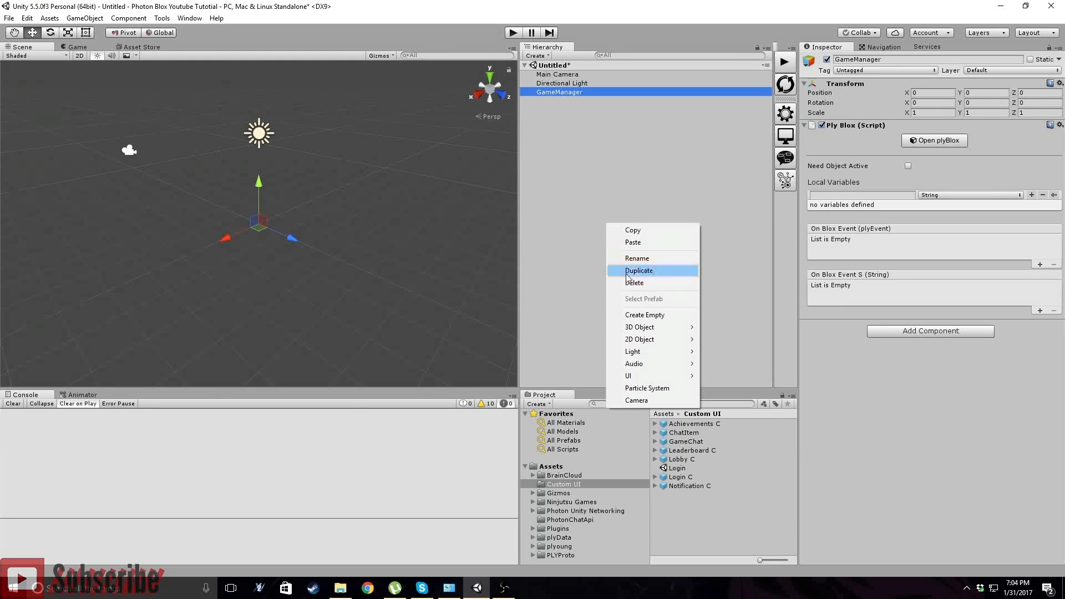
mouse_move(646, 325)
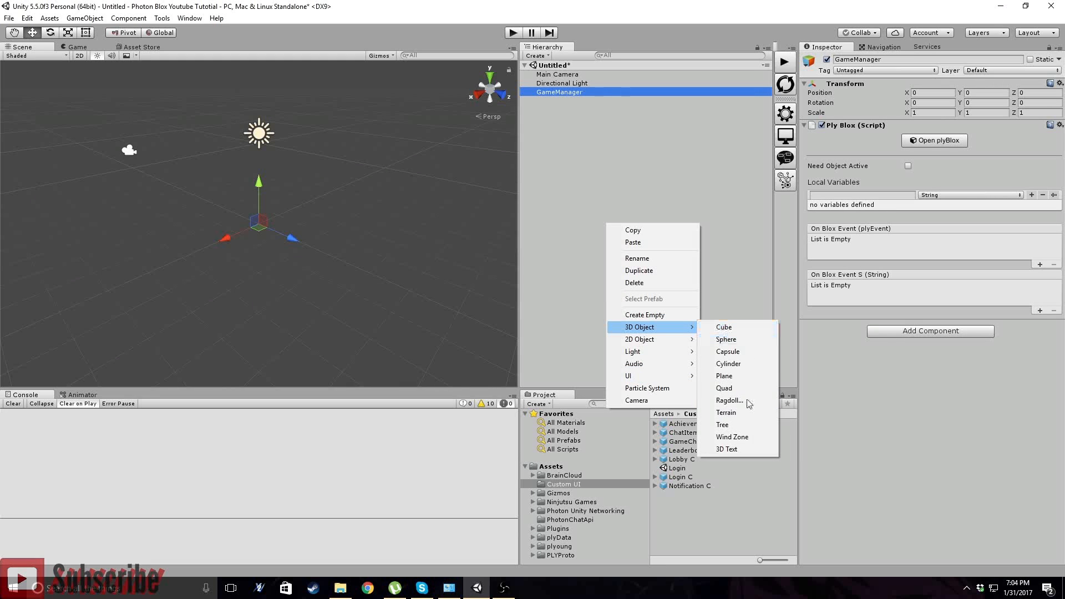
click(742, 414)
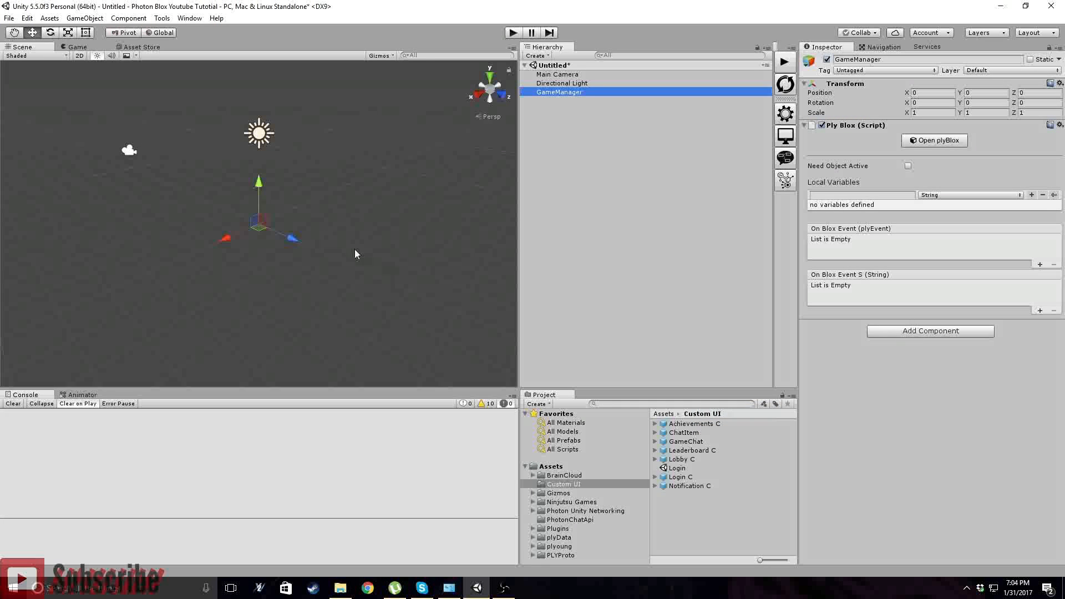
- Set the terrain's width and length to 350 each in its resolution settings
scroll(318, 229, down, 6)
alt+drag(314, 250, 310, 275)
scroll(211, 247, down, 5)
scroll(309, 277, down, 6)
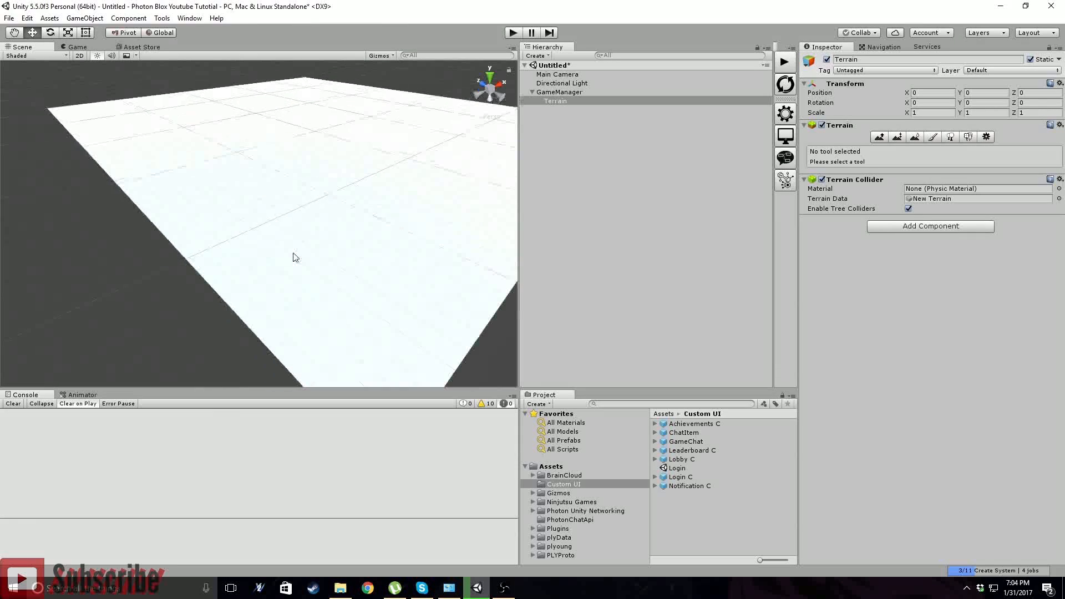
click(986, 137)
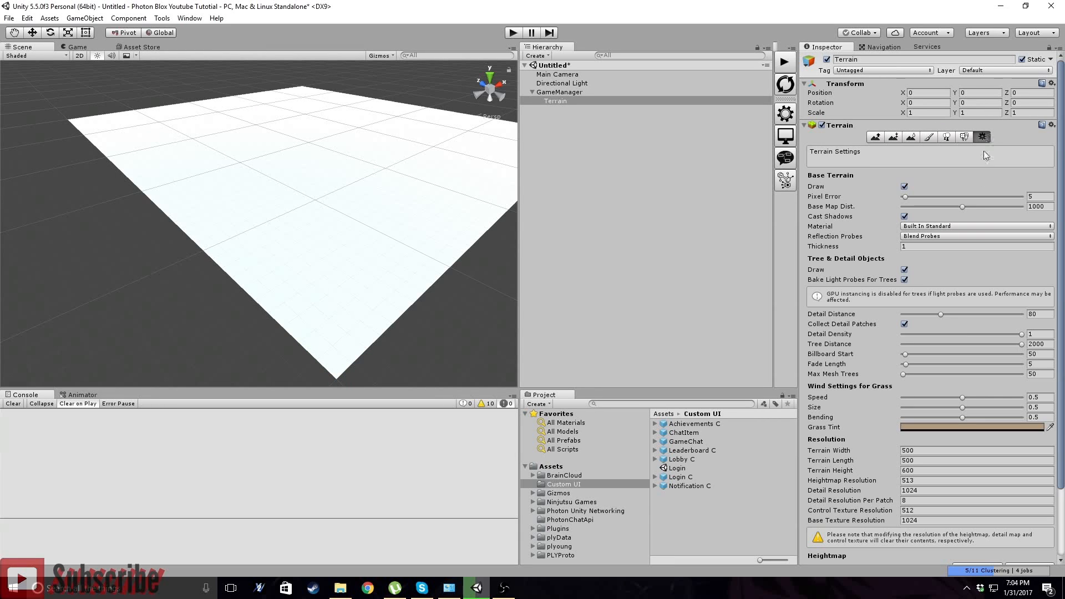
click(920, 450)
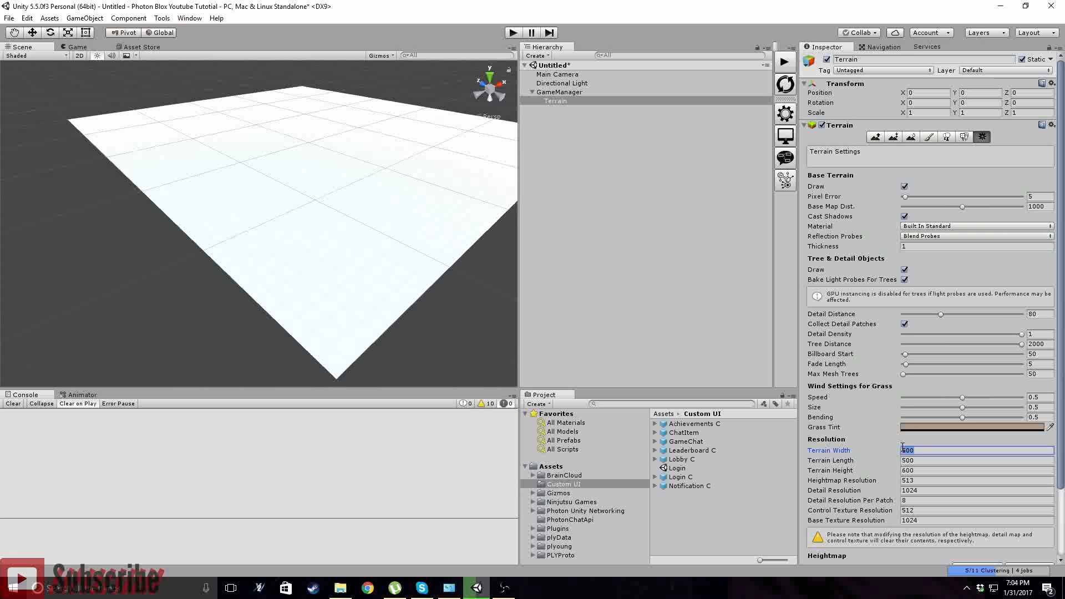
text(350)
key(Tab)
text(350)
key(Return)
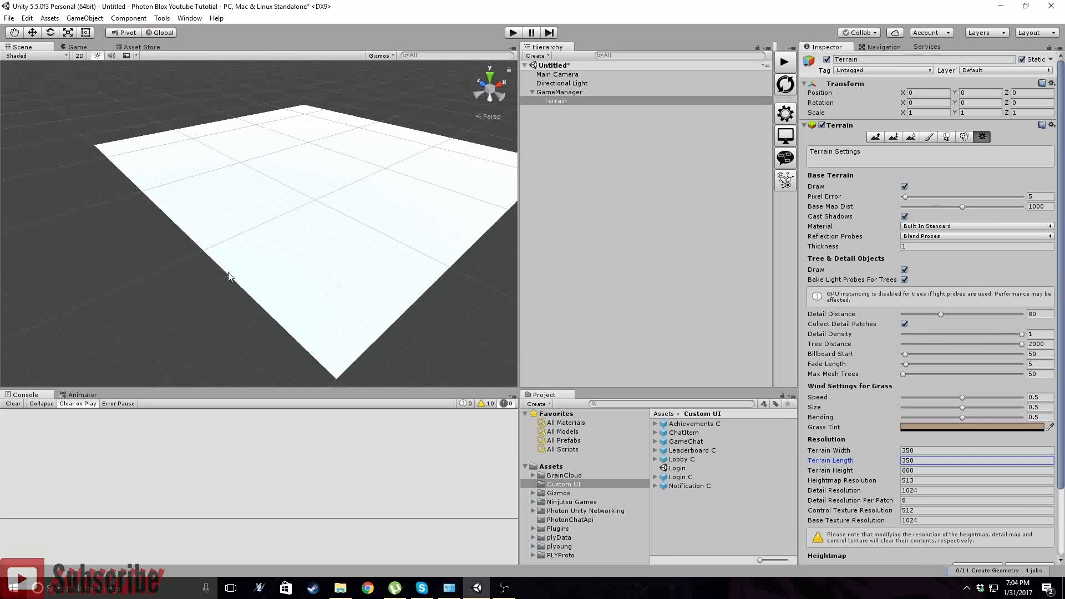
alt+drag(242, 271, 315, 331)
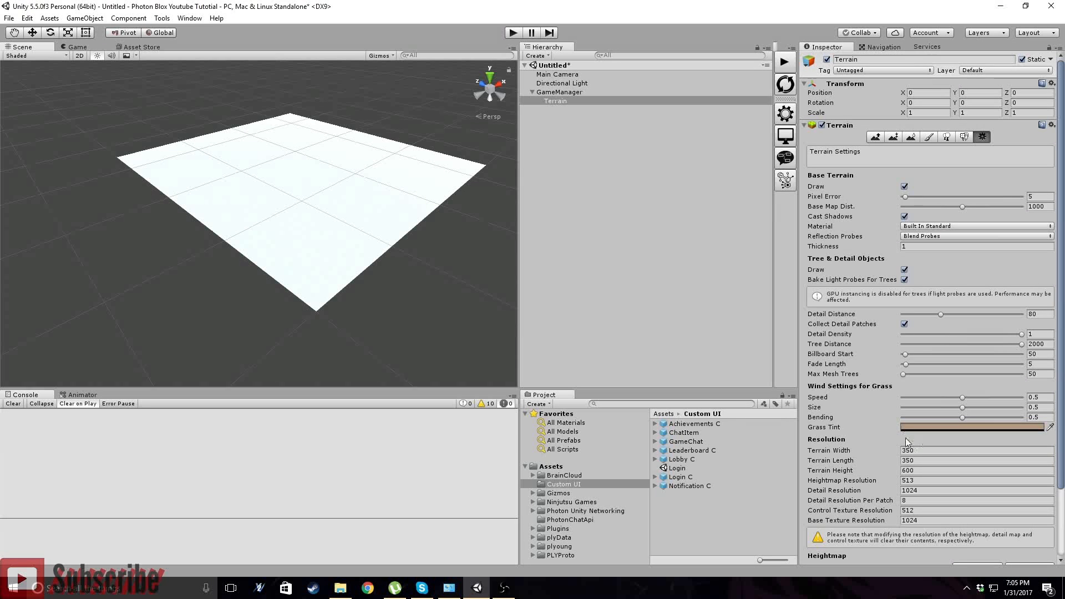
click(923, 461)
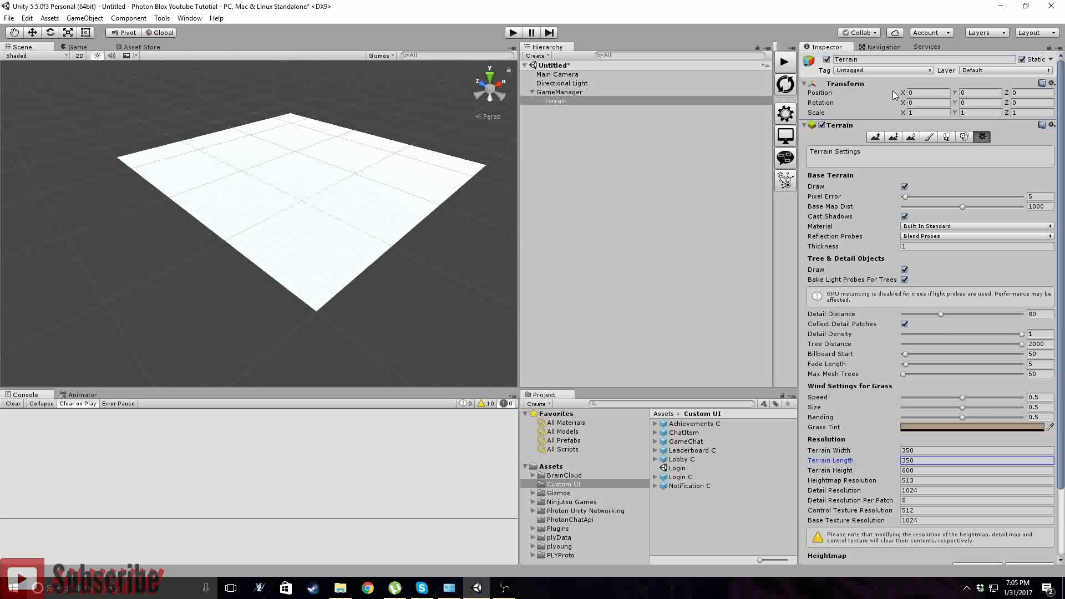
- Set the terrain's X position to -125
drag(902, 92, 590, 165)
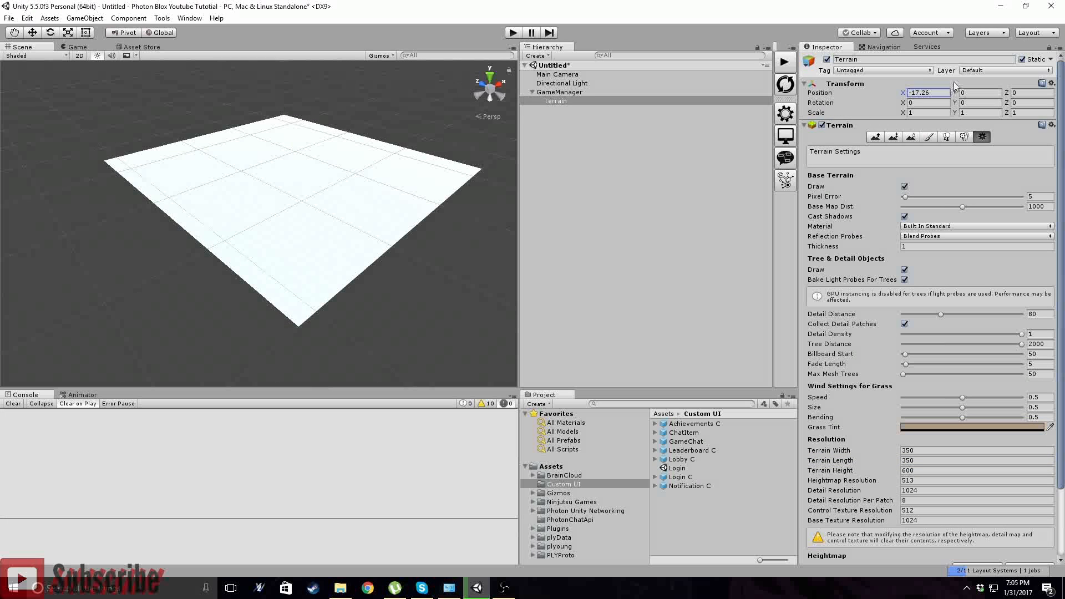
drag(938, 91, 916, 92)
text(125)
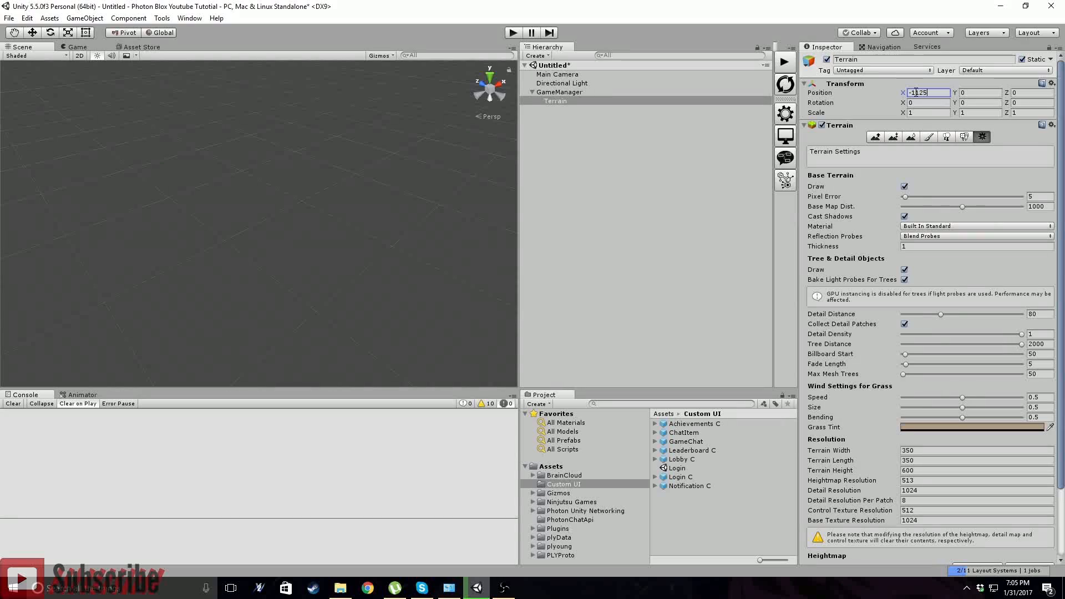
key(BackSpace)
key(BackSpace)
key(BackSpace)
key(BackSpace)
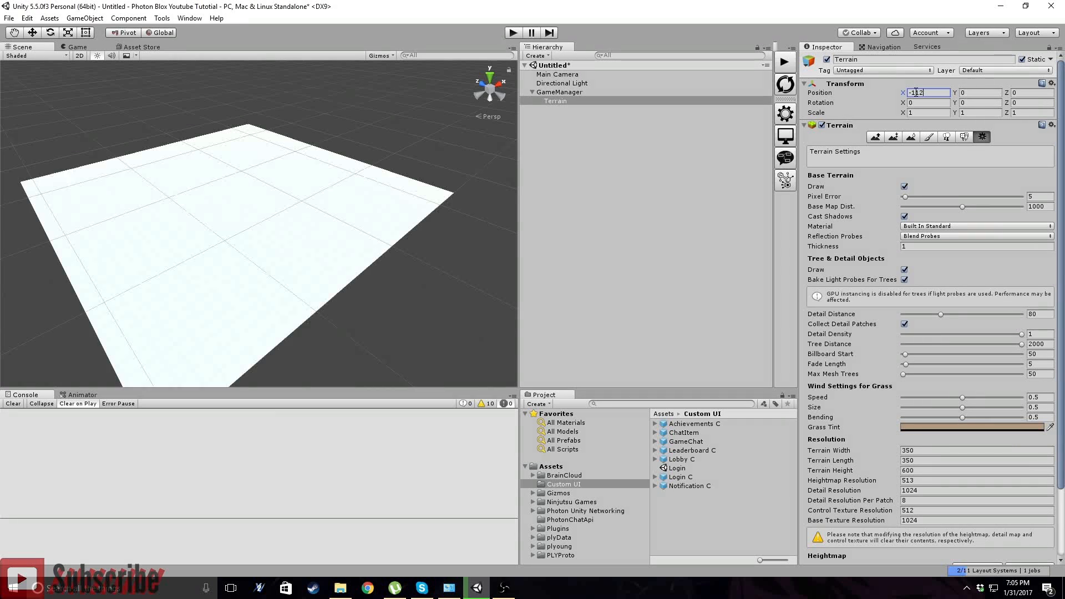
text(125)
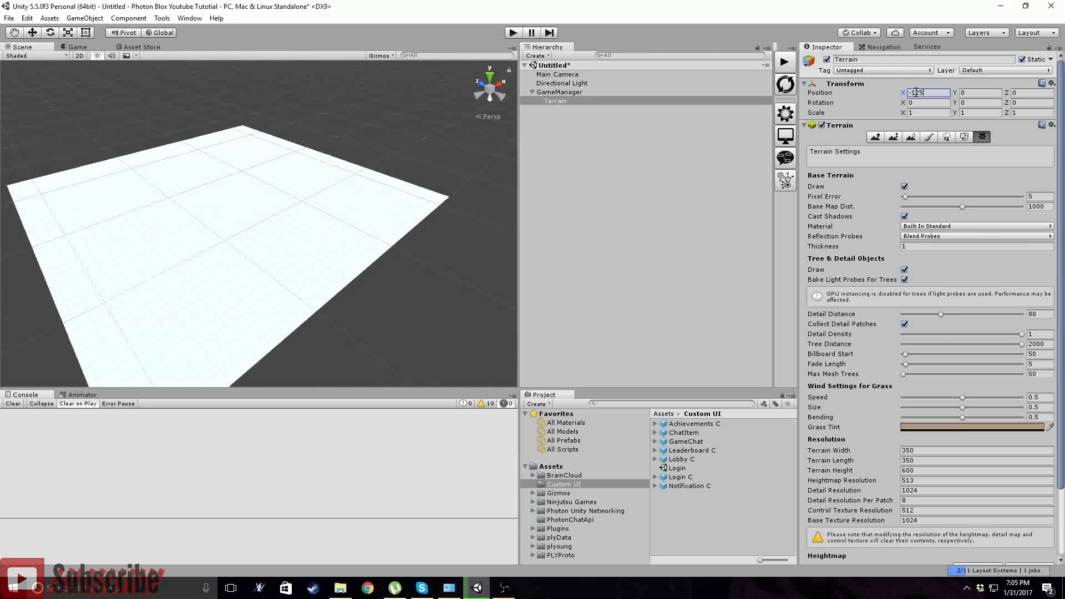
click(1027, 92)
click(993, 92)
text(125)
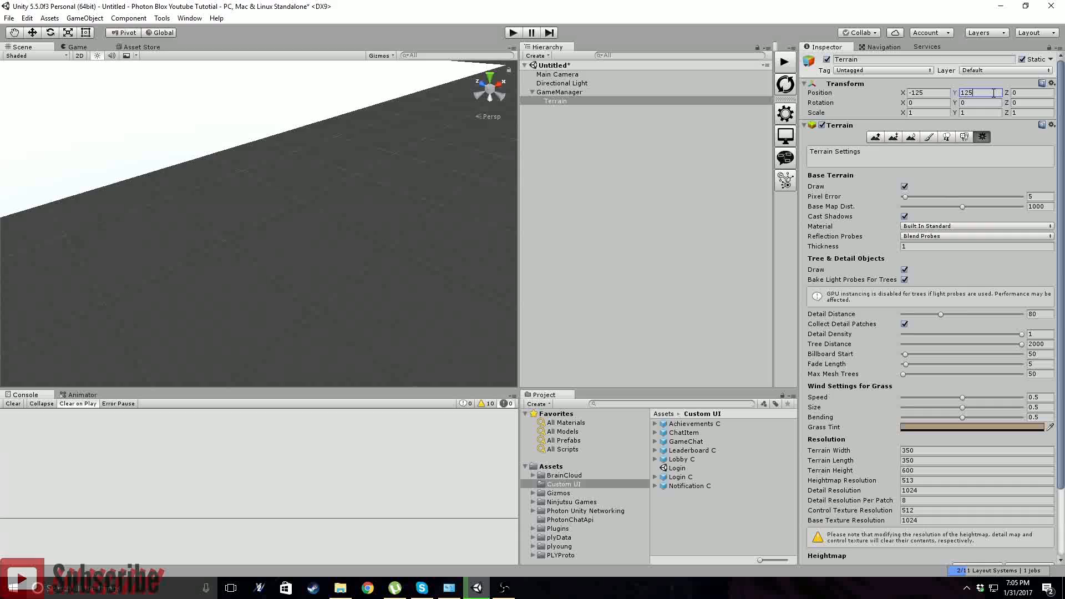
key(BackSpace)
key(BackSpace)
key(BackSpace)
- Set the terrain's Z position to -125
click(1040, 92)
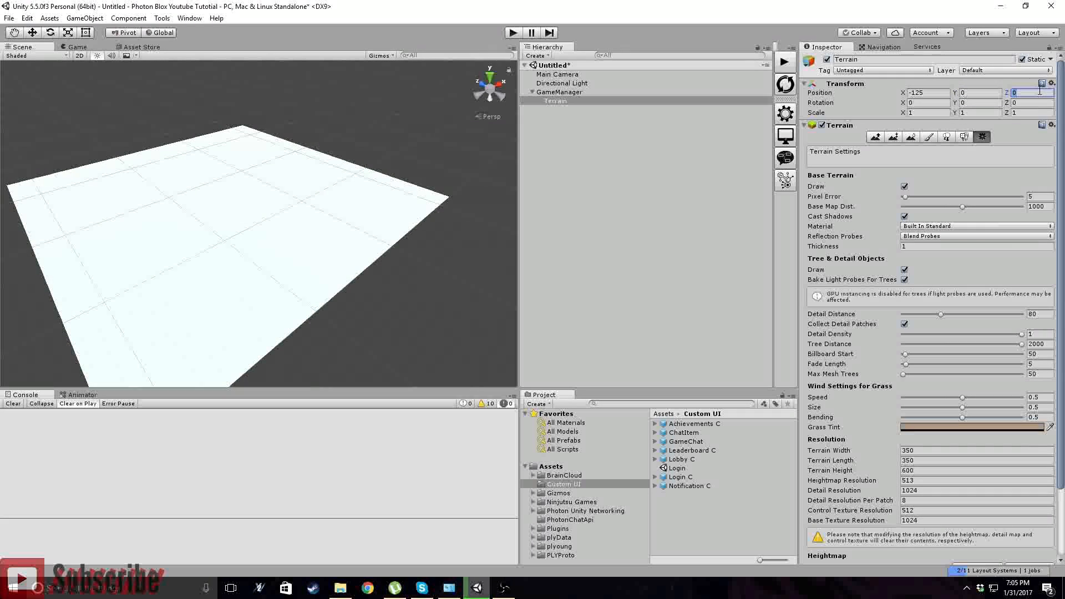
text(125)
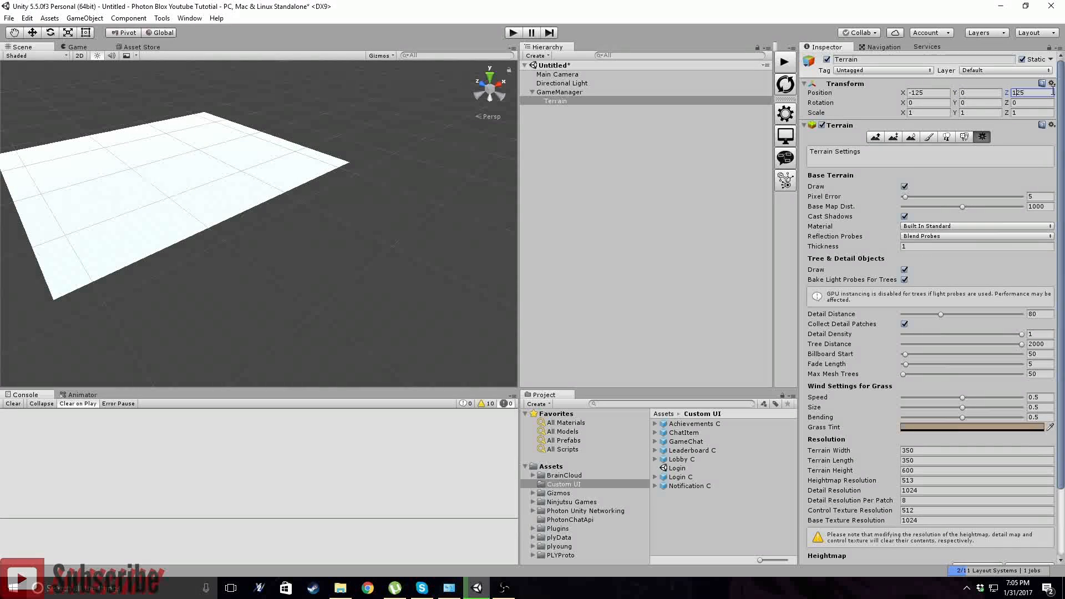
text(-)
key(Return)
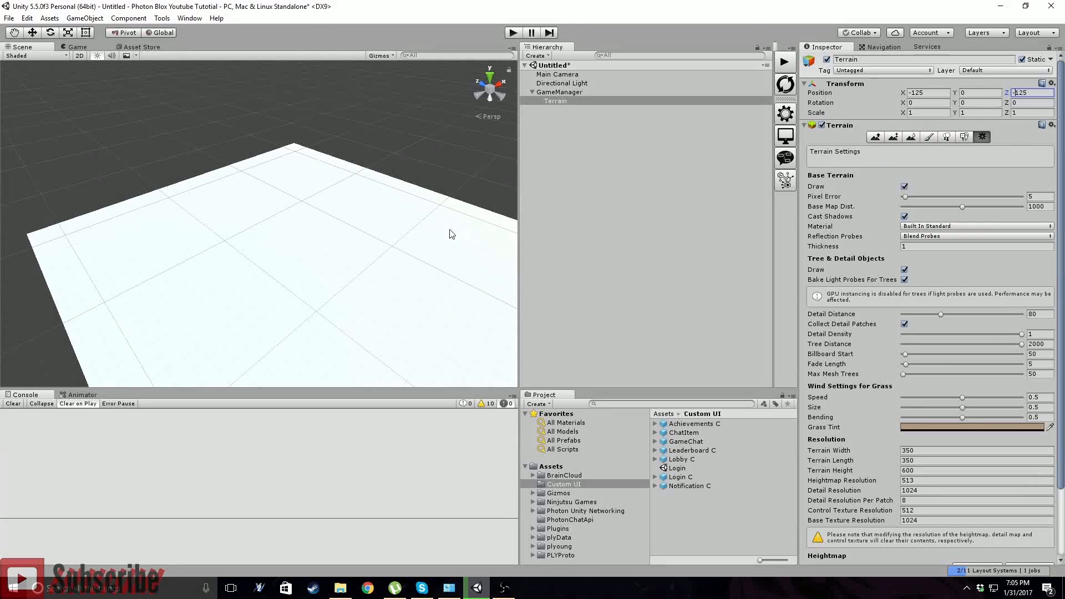
- Inspect the repositioned terrain in the scene from several angles and distances
key(f)
scroll(387, 276, down, 8)
right_drag(362, 268, 336, 263)
scroll(336, 268, up, 1)
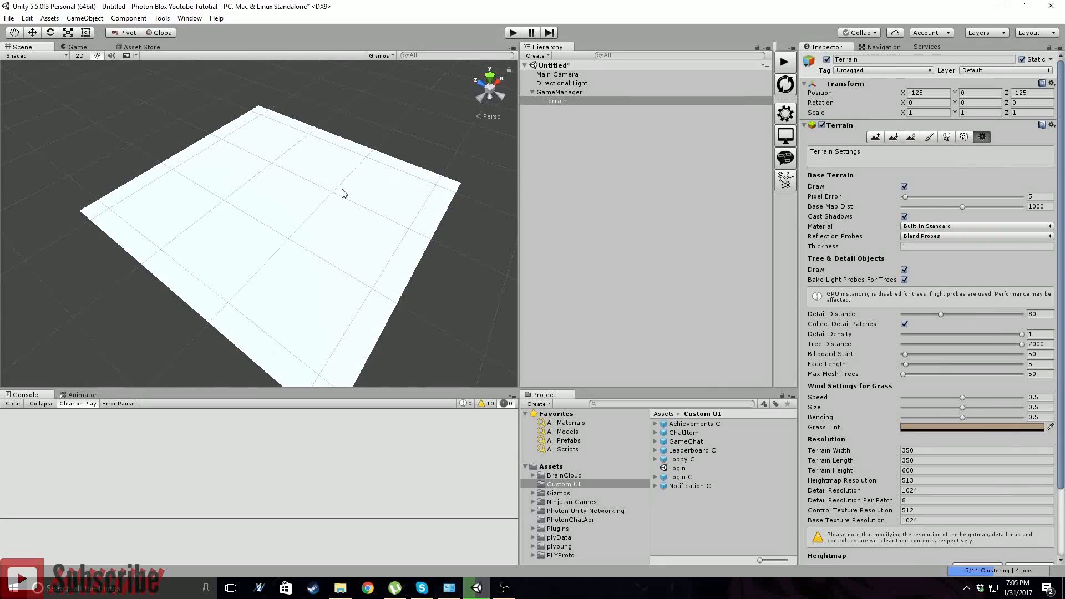
scroll(251, 286, up, 10)
right_drag(432, 242, 443, 244)
right_drag(300, 283, 389, 302)
right_drag(286, 302, 400, 261)
scroll(306, 282, down, 8)
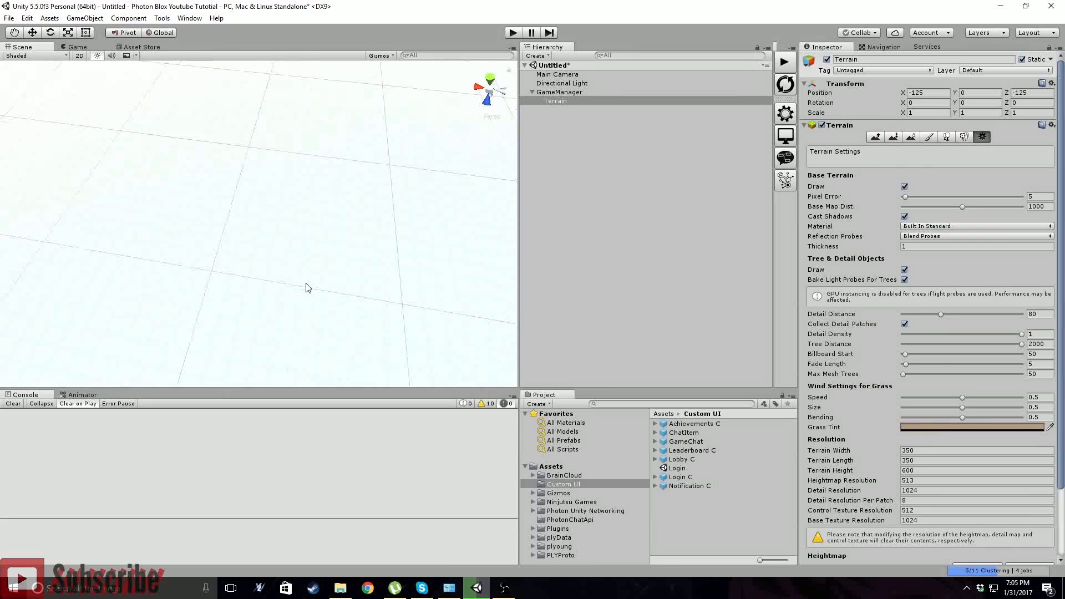
right_drag(247, 315, 256, 289)
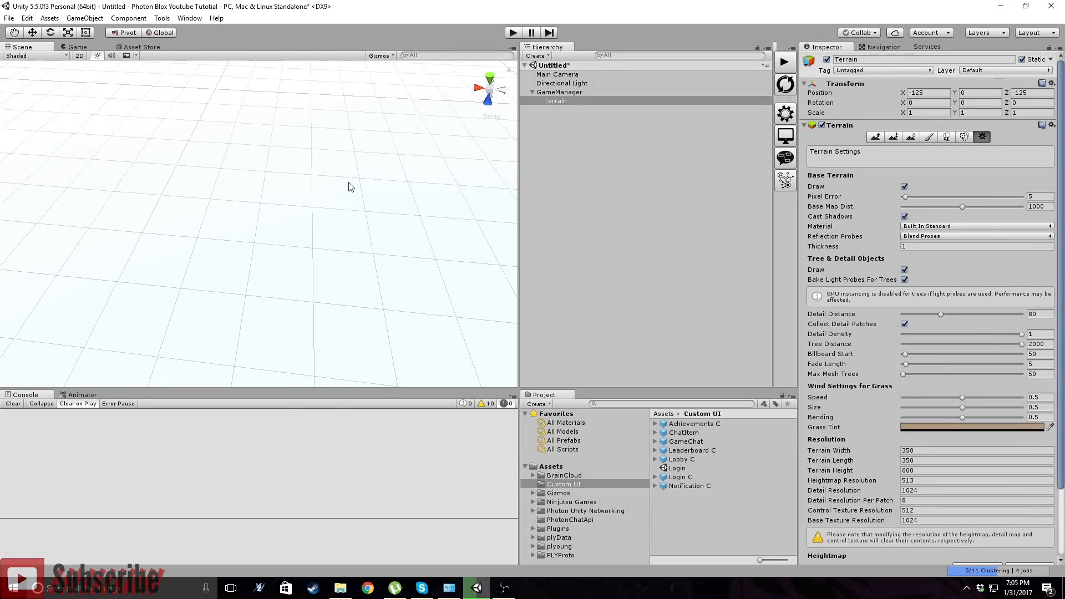
- Place a plyGame location marker on the terrain and raise it slightly to a Y position of about 0.22
click(786, 180)
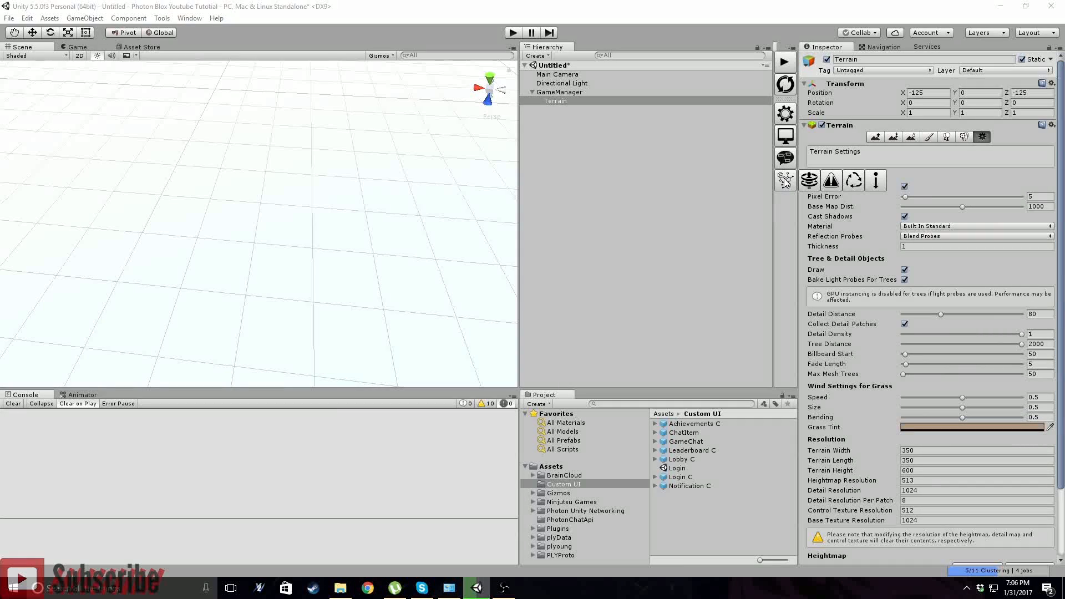
click(875, 182)
key(f)
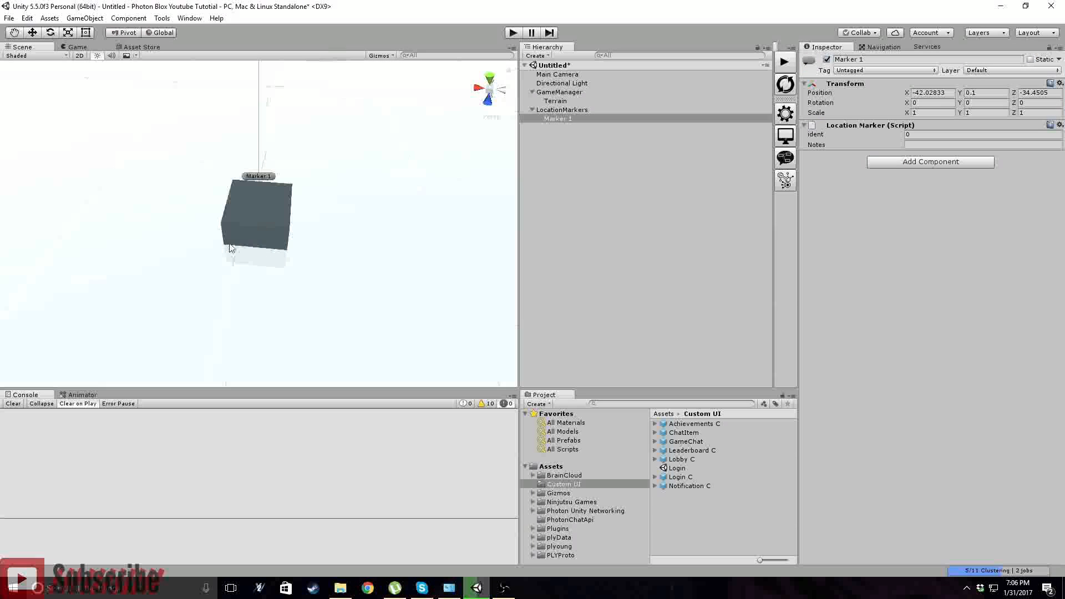
scroll(255, 226, down, 10)
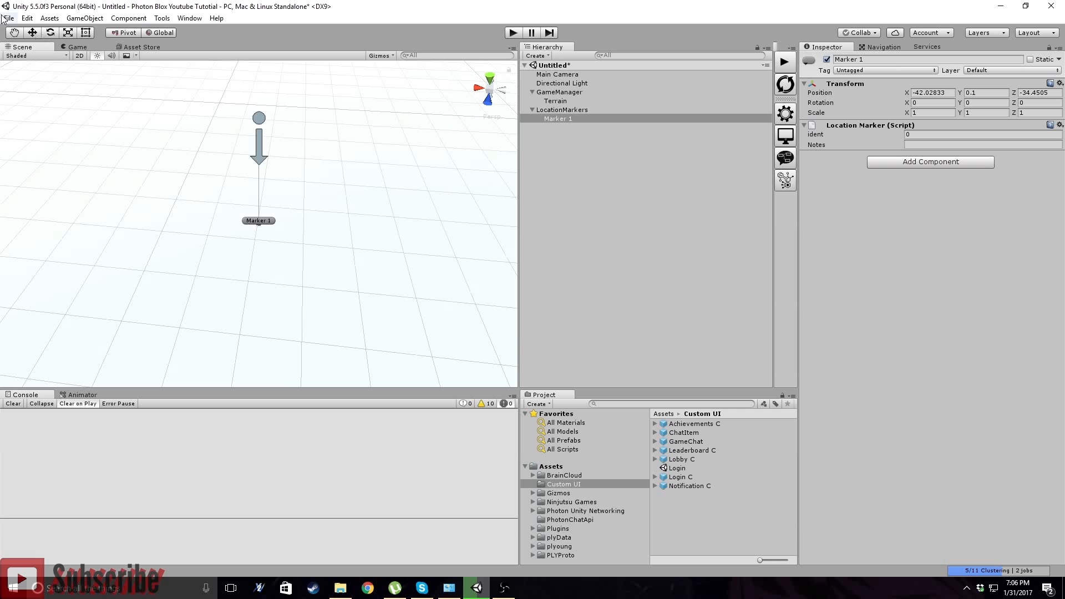
click(33, 34)
drag(259, 193, 258, 188)
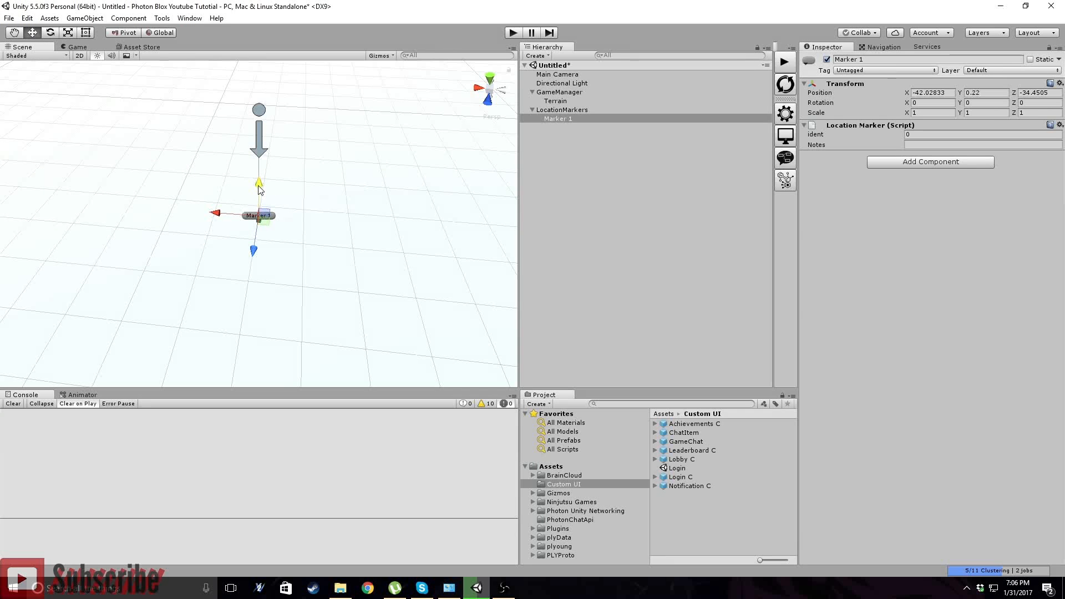
- Start baking the navigation mesh for the Terrain object with its area set as Walkable
click(588, 235)
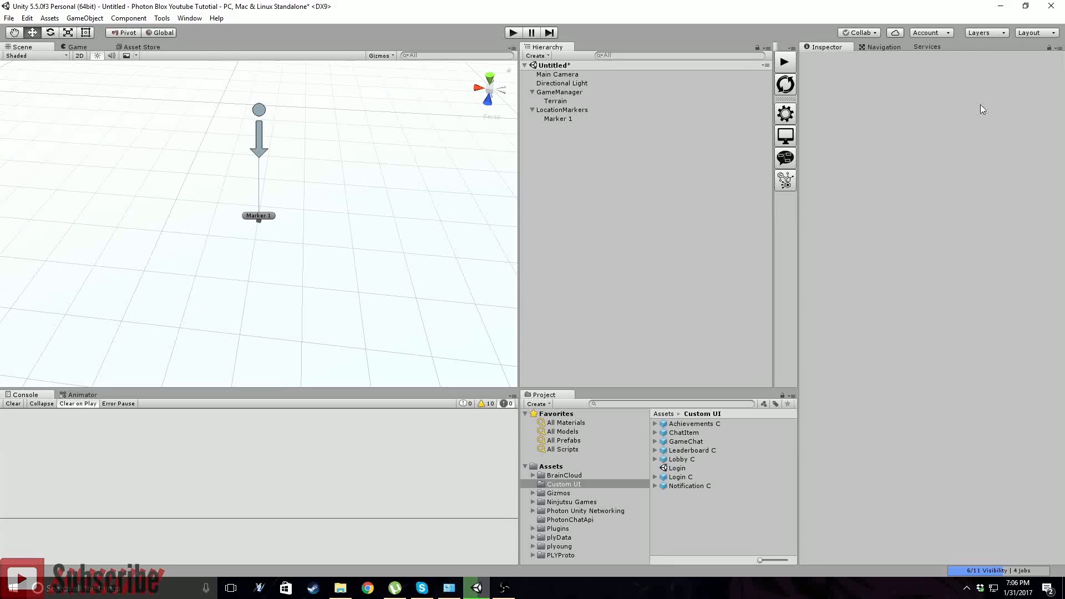
click(881, 46)
click(486, 232)
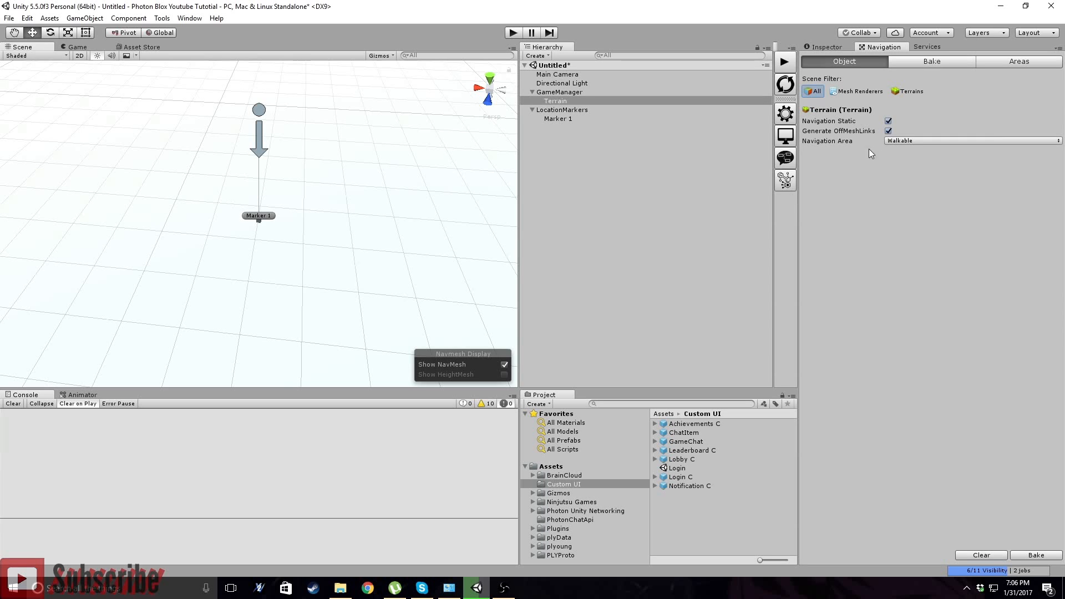
click(830, 48)
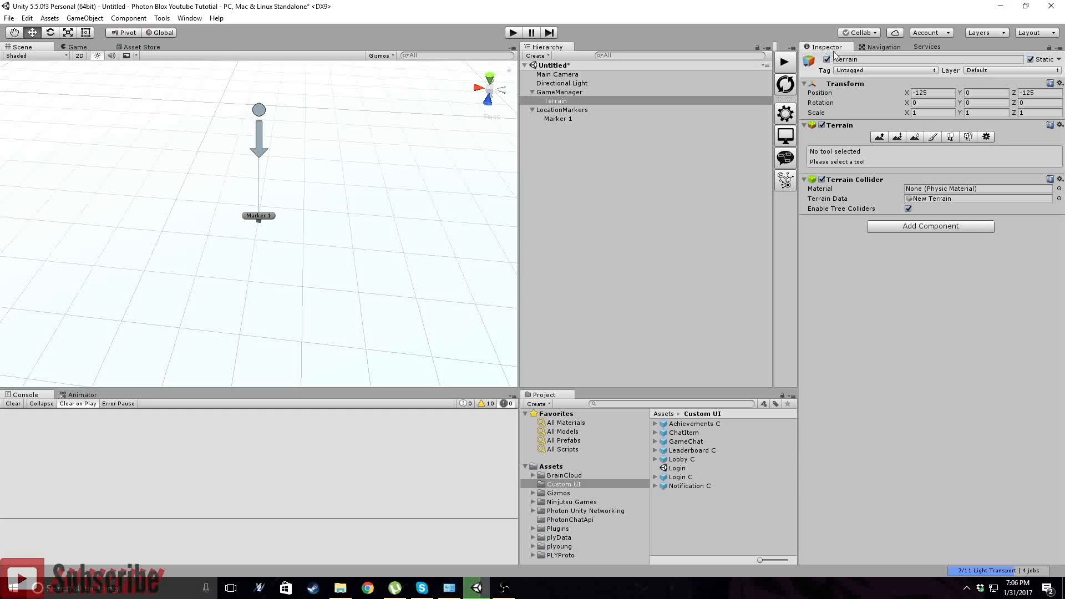
click(881, 47)
click(1037, 553)
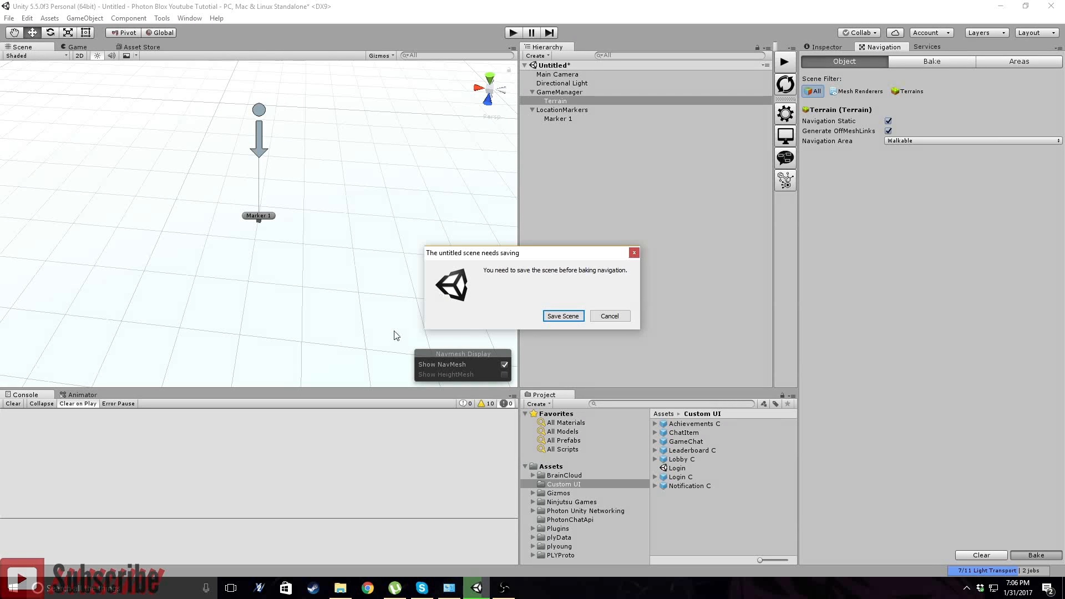
- Save the scene as Scene1 in the Assets folder so that the navigation bake can run
click(562, 316)
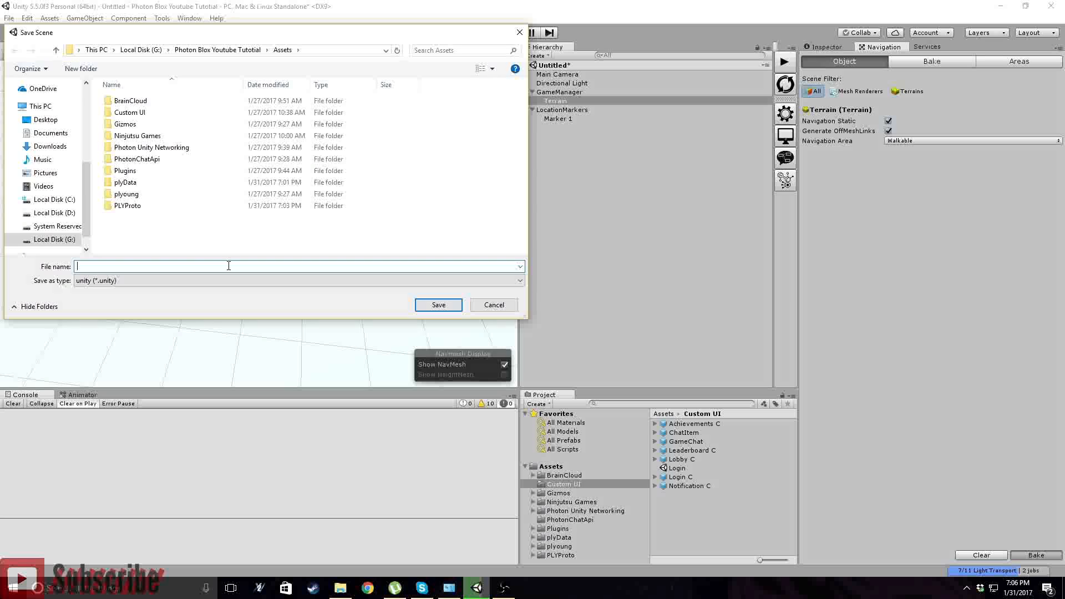
text(G)
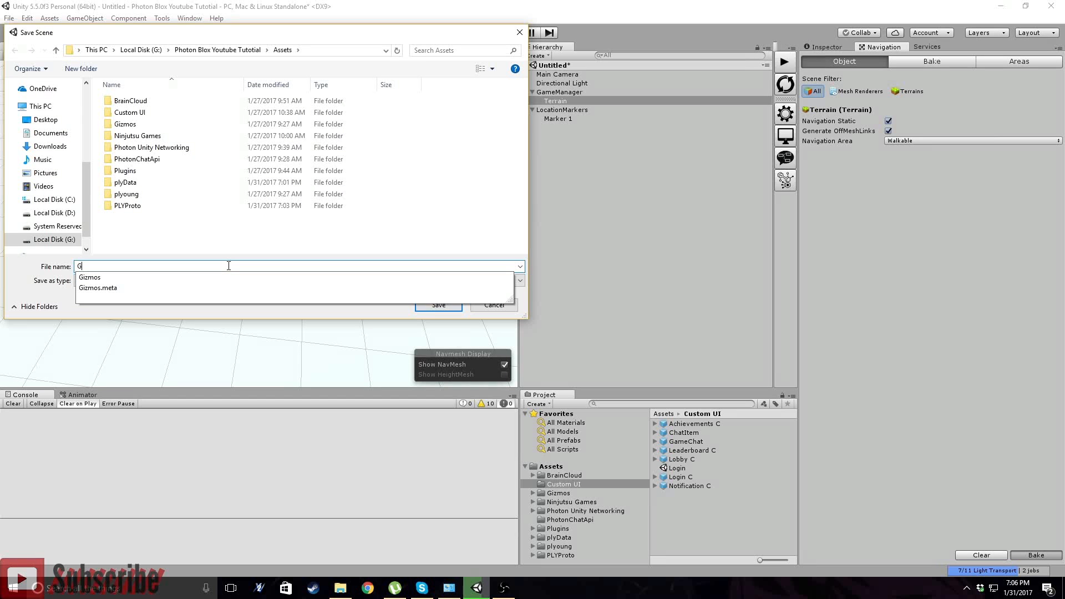
key(BackSpace)
text(Scene1)
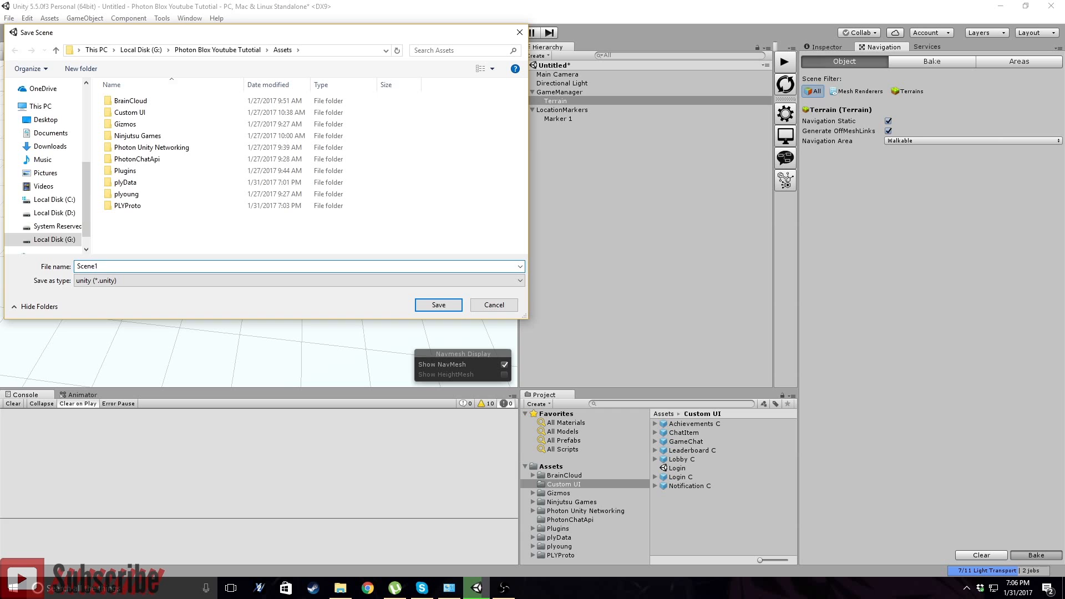
click(444, 305)
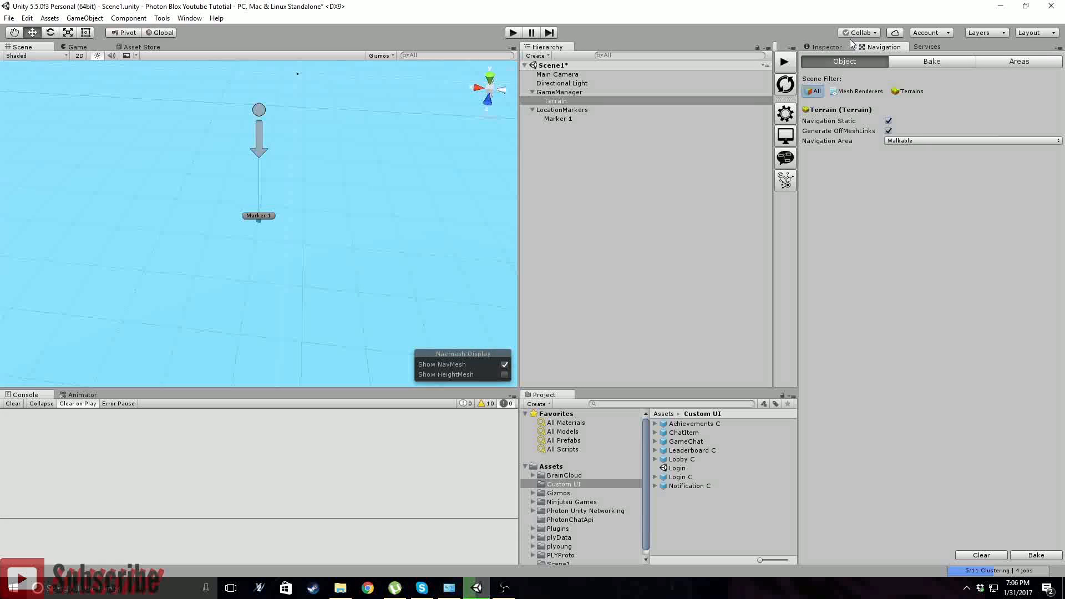
- Examine Marker 1 in the scene and check its transform and location marker properties
click(838, 48)
right_drag(333, 253, 306, 267)
click(563, 242)
right_drag(382, 240, 256, 137)
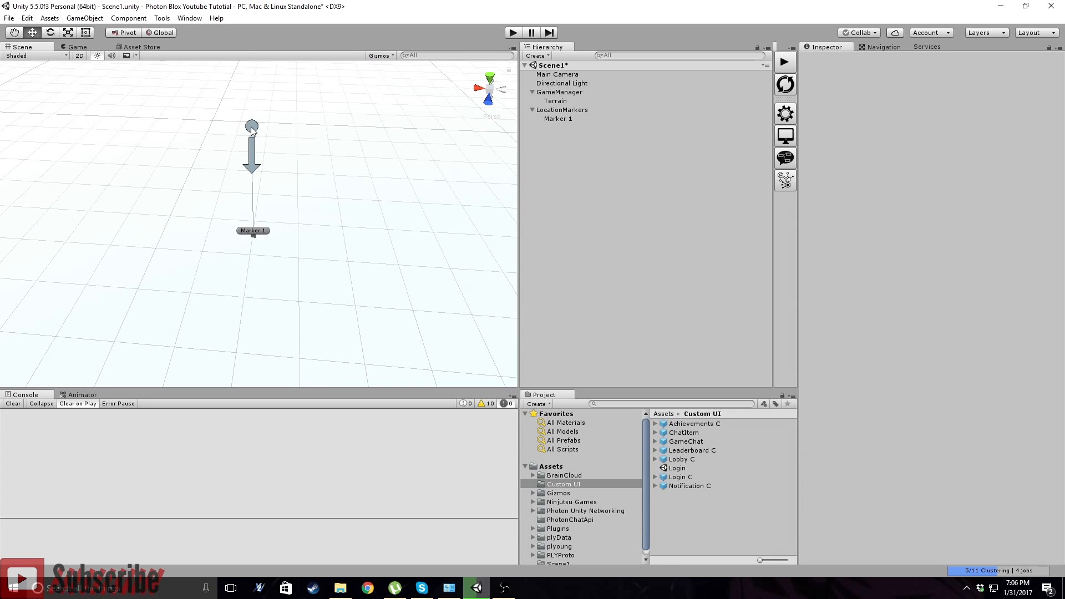
click(251, 129)
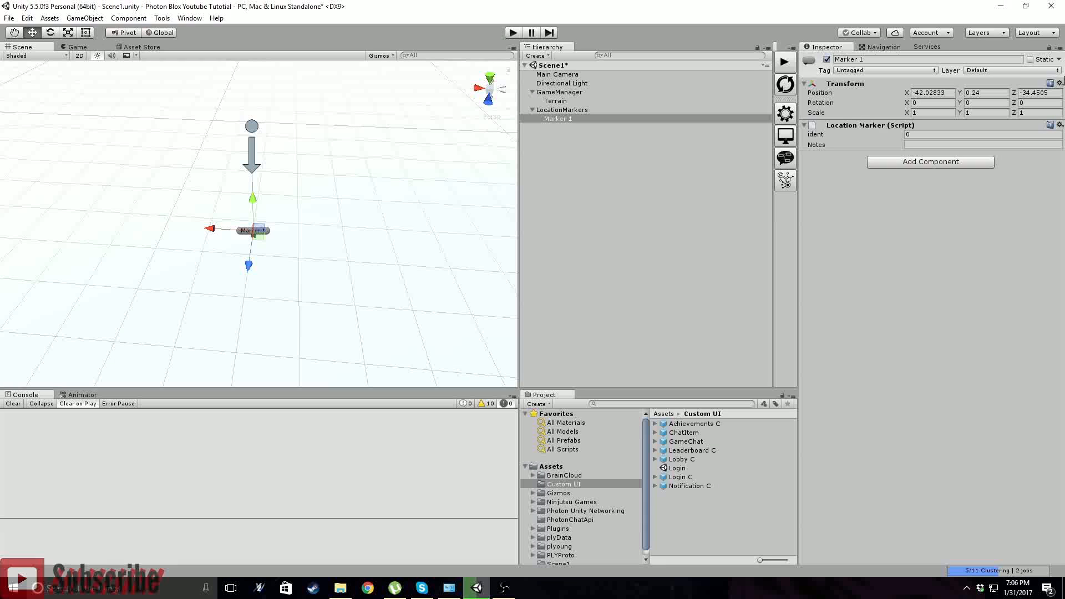
right_drag(293, 231, 277, 222)
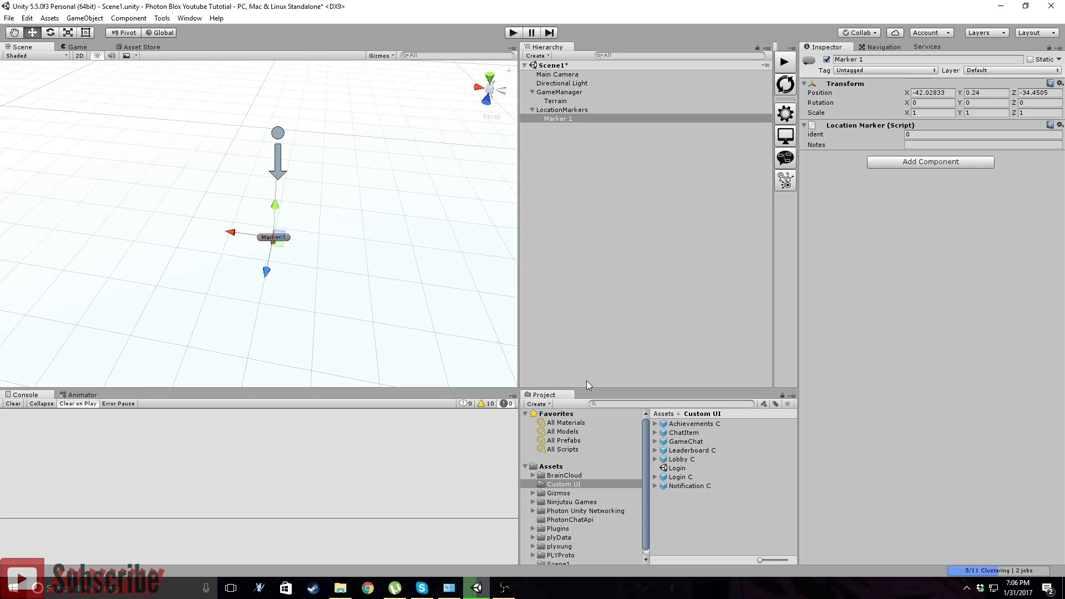
- Move the Terrain out of the GameManager to the root level of the scene hierarchy
click(559, 93)
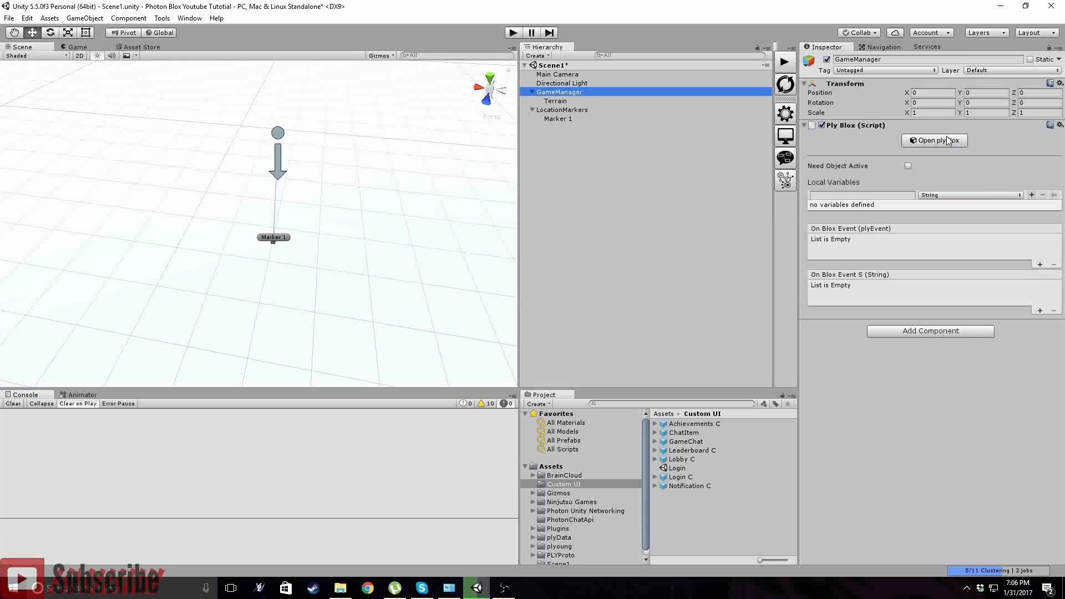
drag(547, 106, 559, 209)
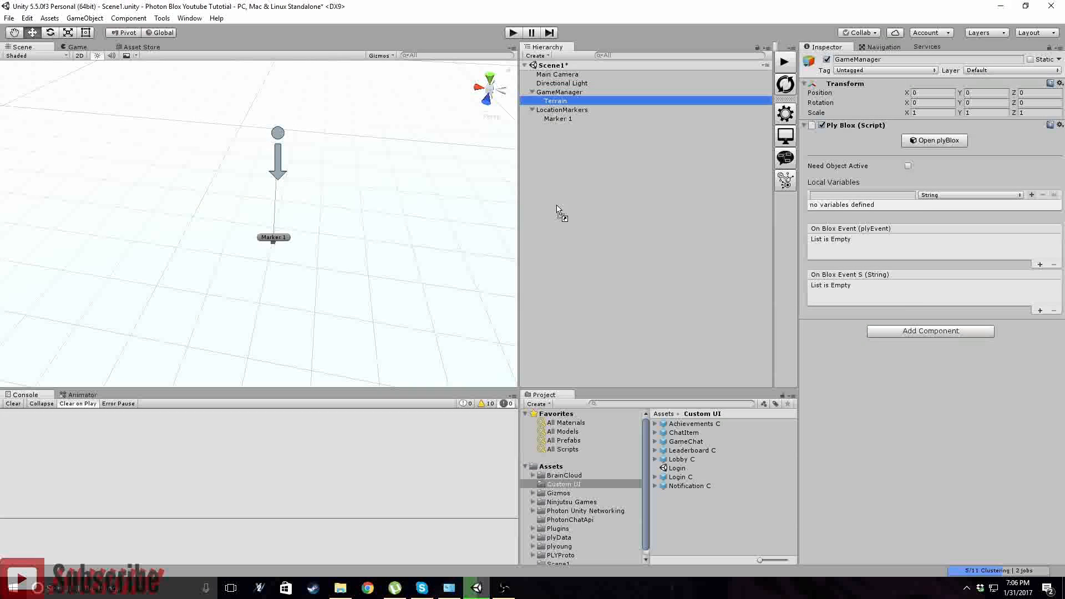
- Open the GameManager's plyBlox and activate the Photon Spawn Player block in the On Joined Room event
click(573, 93)
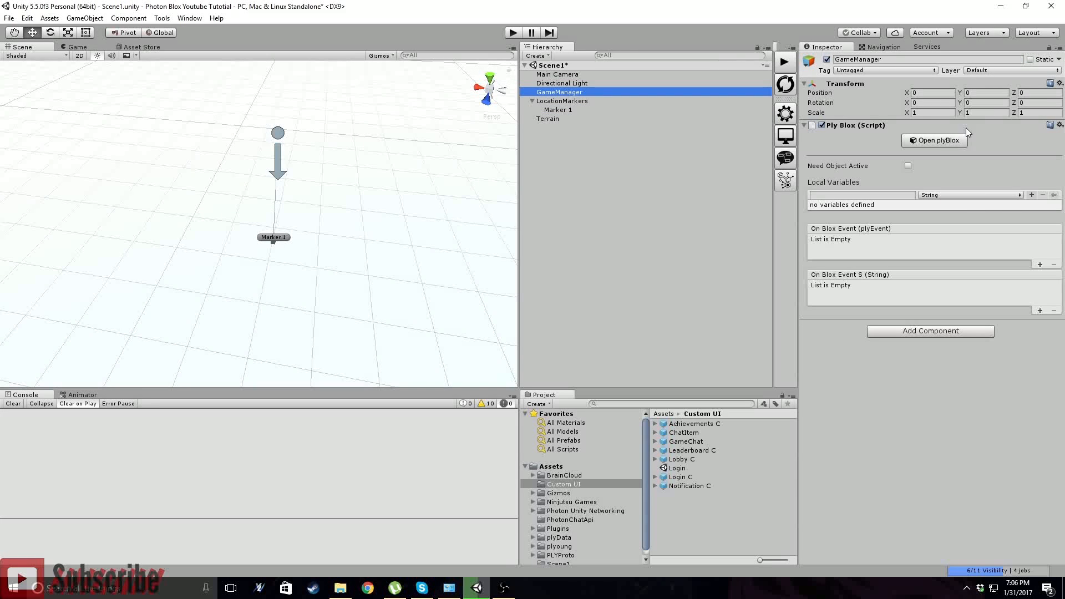
click(922, 142)
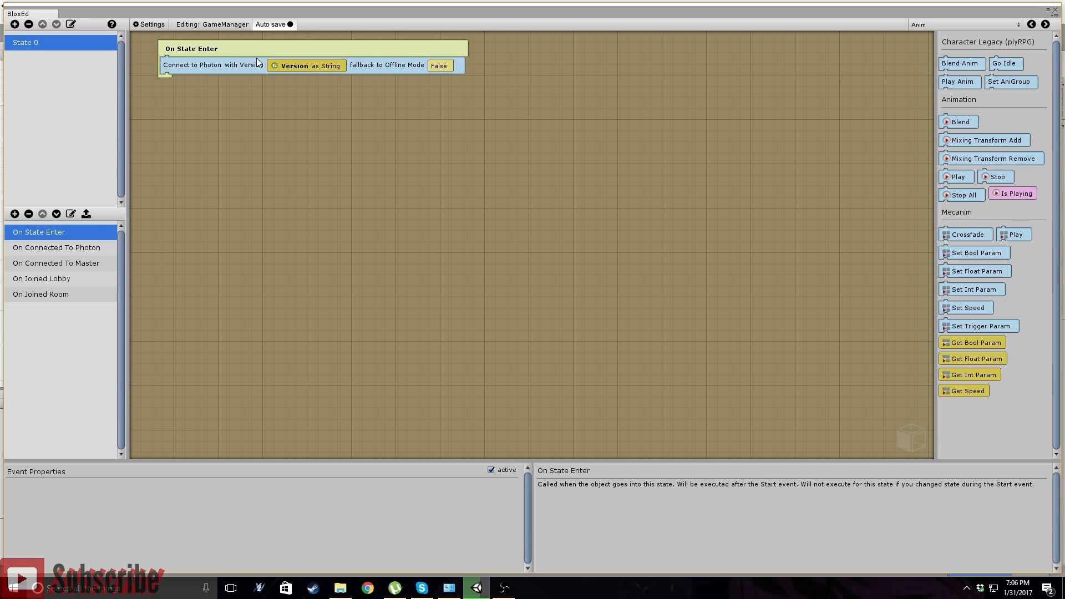
click(46, 293)
click(223, 68)
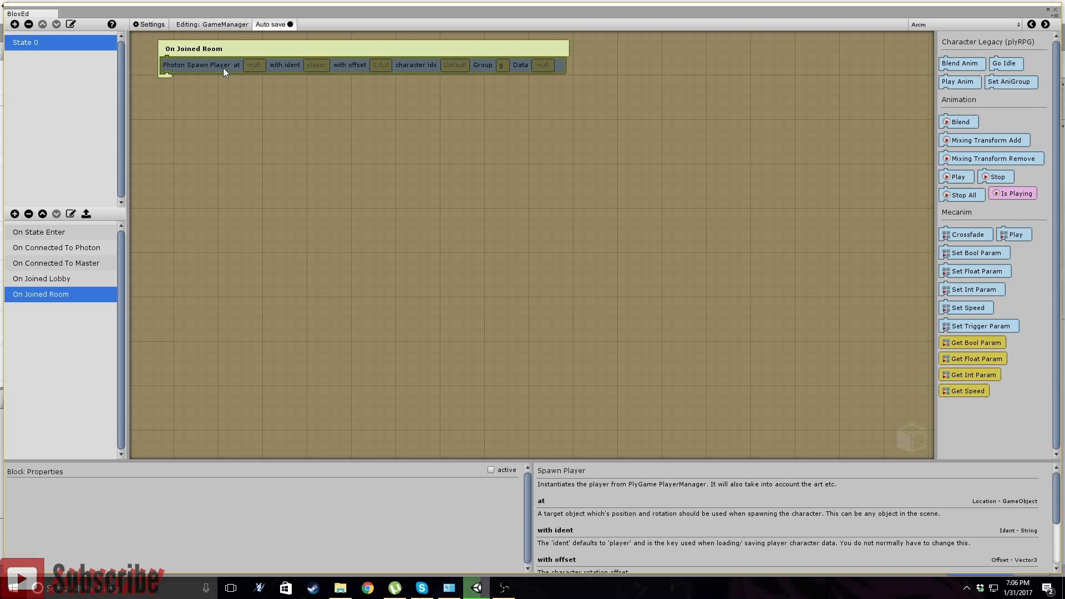
click(490, 470)
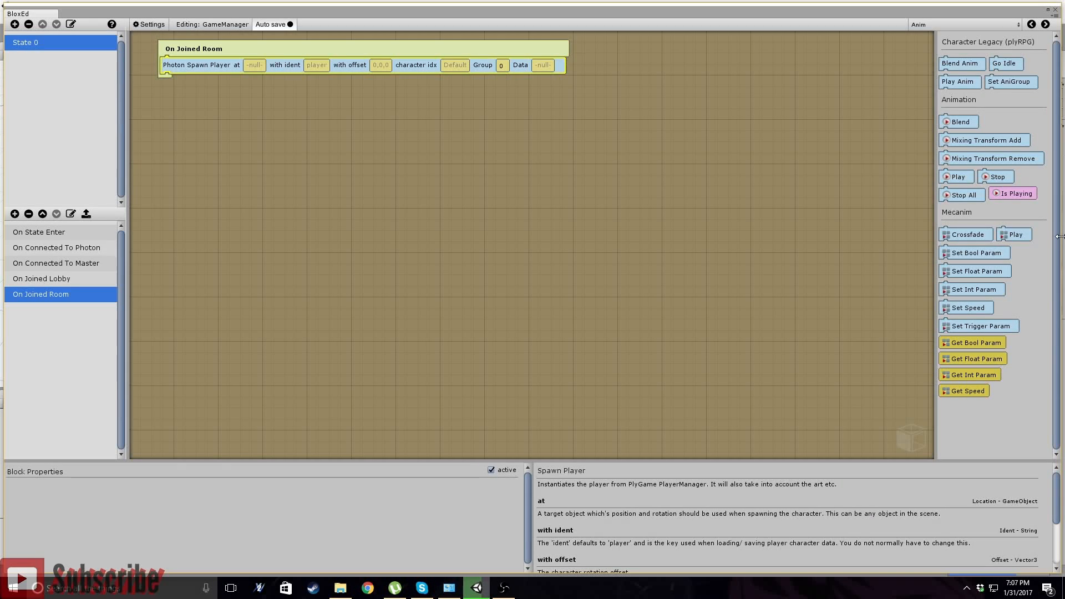
- Assign Marker 1 from the scene hierarchy as the spawn location of the Photon Spawn Player block
drag(1059, 236, 482, 232)
mouse_move(556, 109)
mouse_down()
mouse_move(225, 82)
mouse_move(251, 67)
mouse_up()
middle_drag(243, 136, 220, 135)
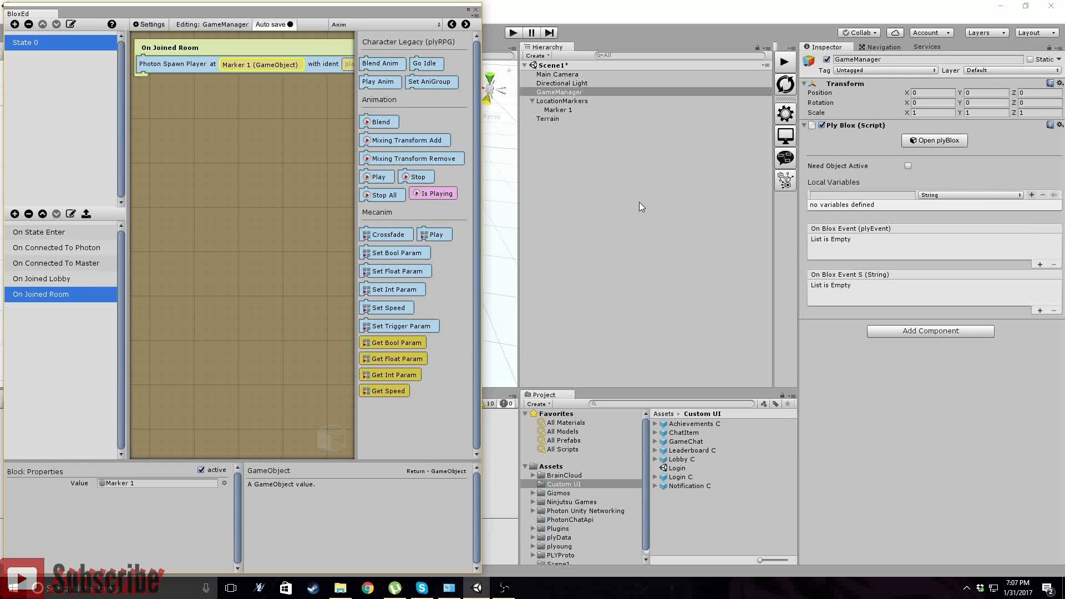
- Look through the available Object and Math blocks, including the Vector3 ones, and close the blox editor
click(413, 24)
click(357, 192)
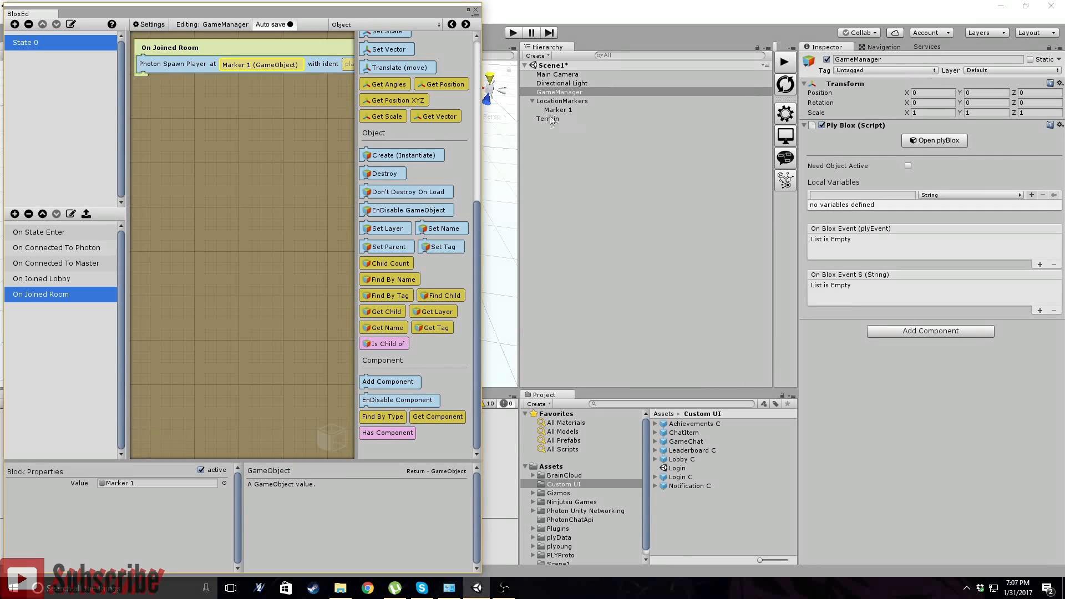
click(441, 25)
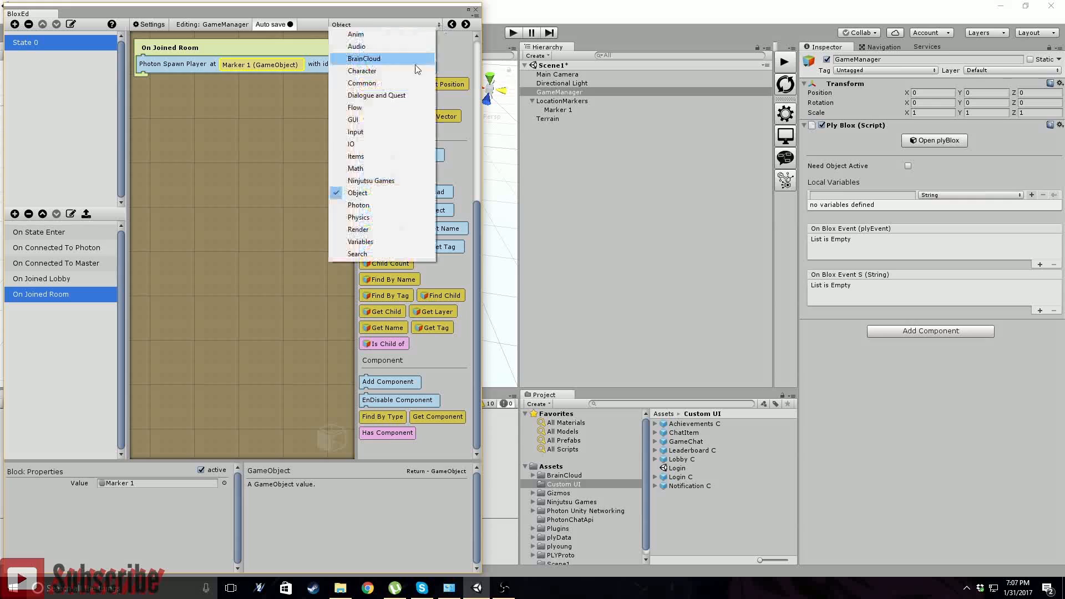
click(366, 168)
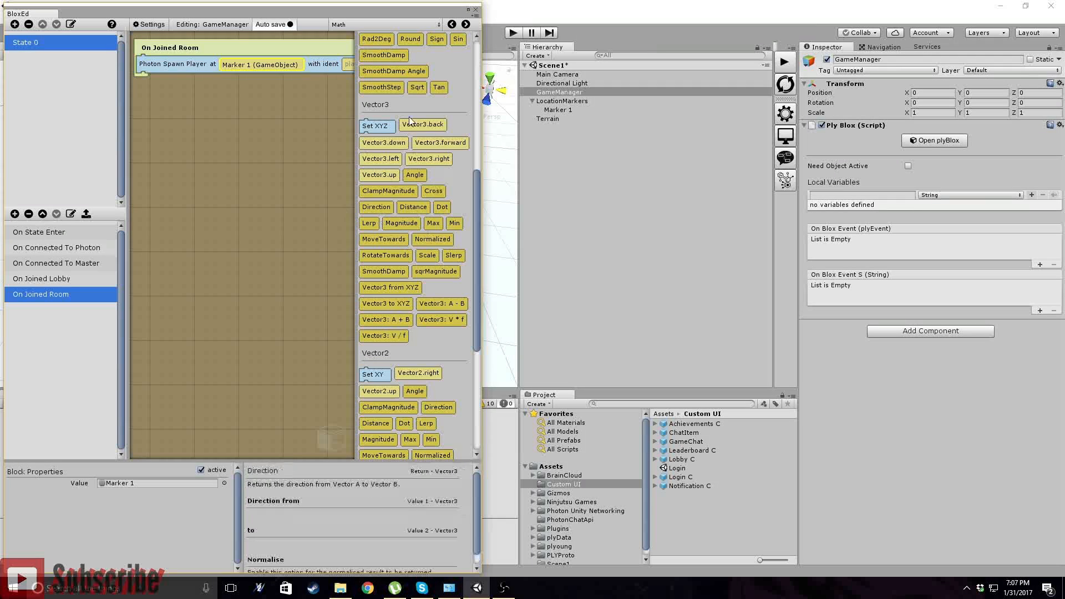
click(420, 25)
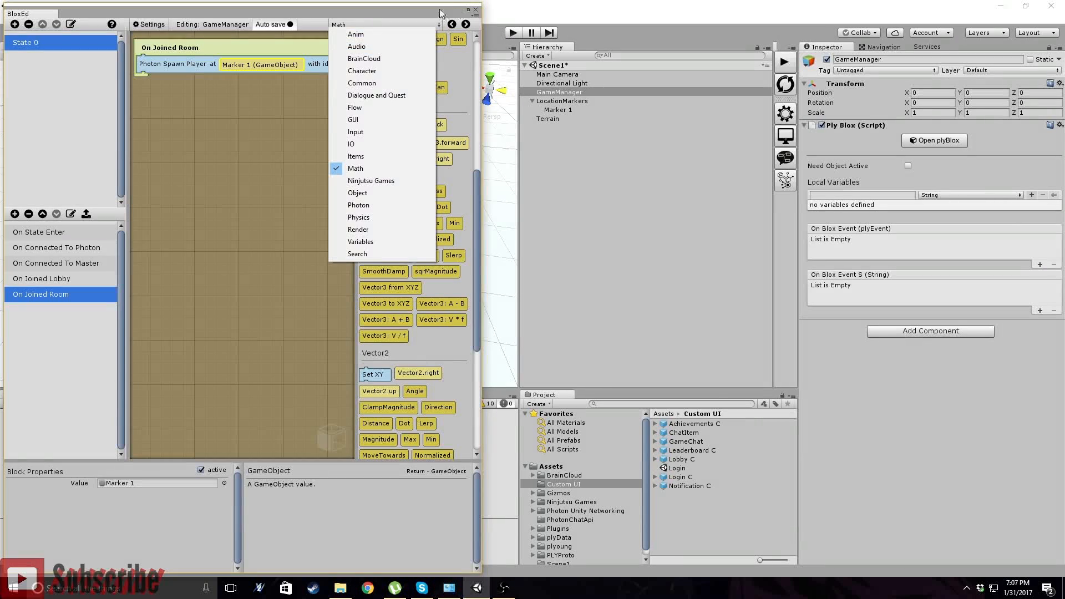
click(319, 122)
drag(481, 148, 786, 138)
click(779, 10)
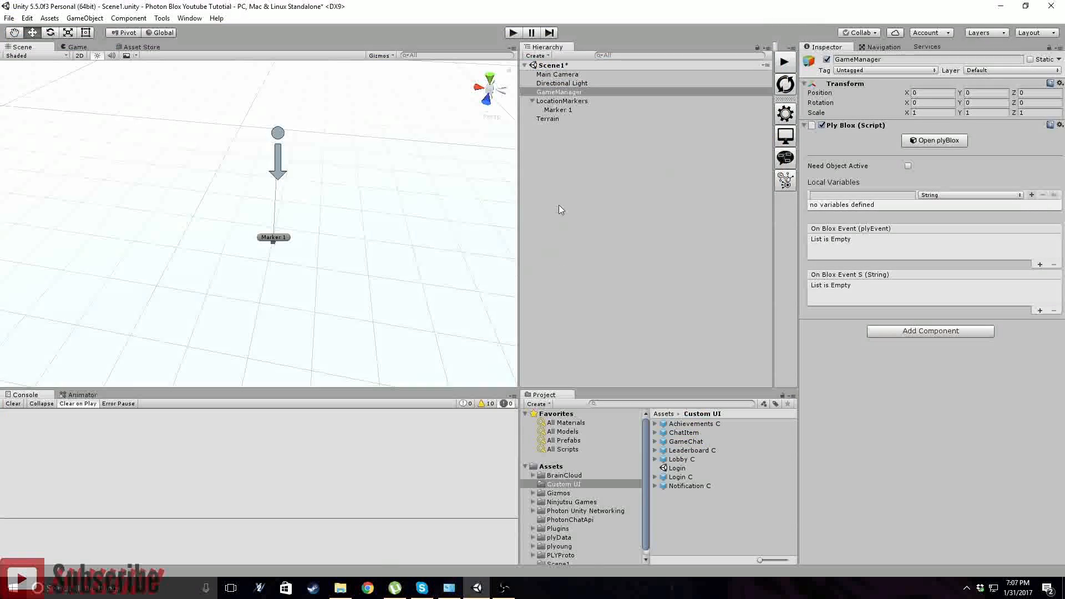
- Create an empty game object at the root of the scene and name it Player
click(572, 203)
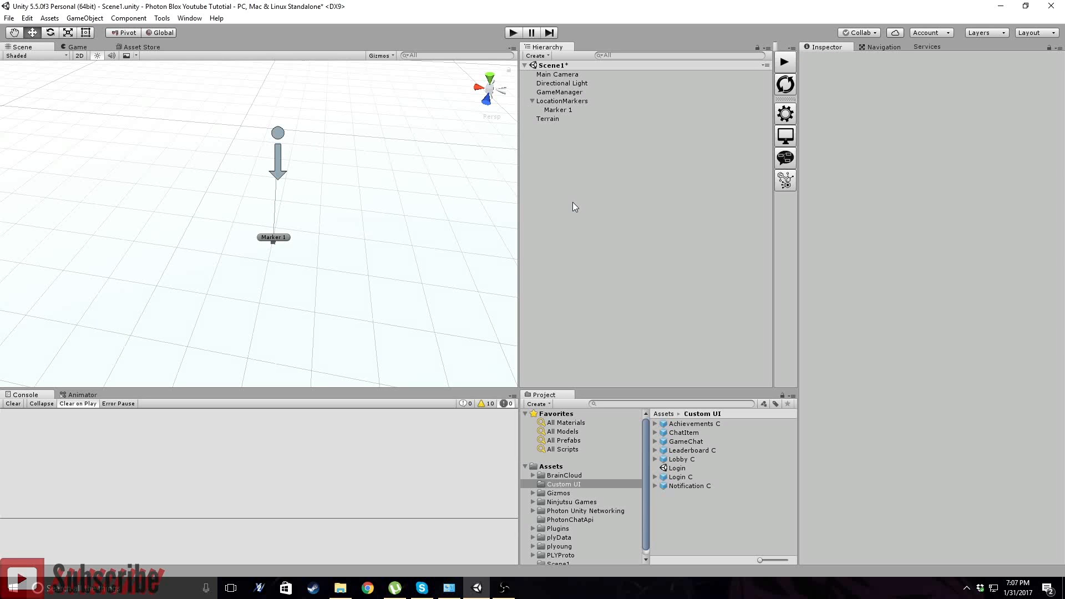
right_click(556, 184)
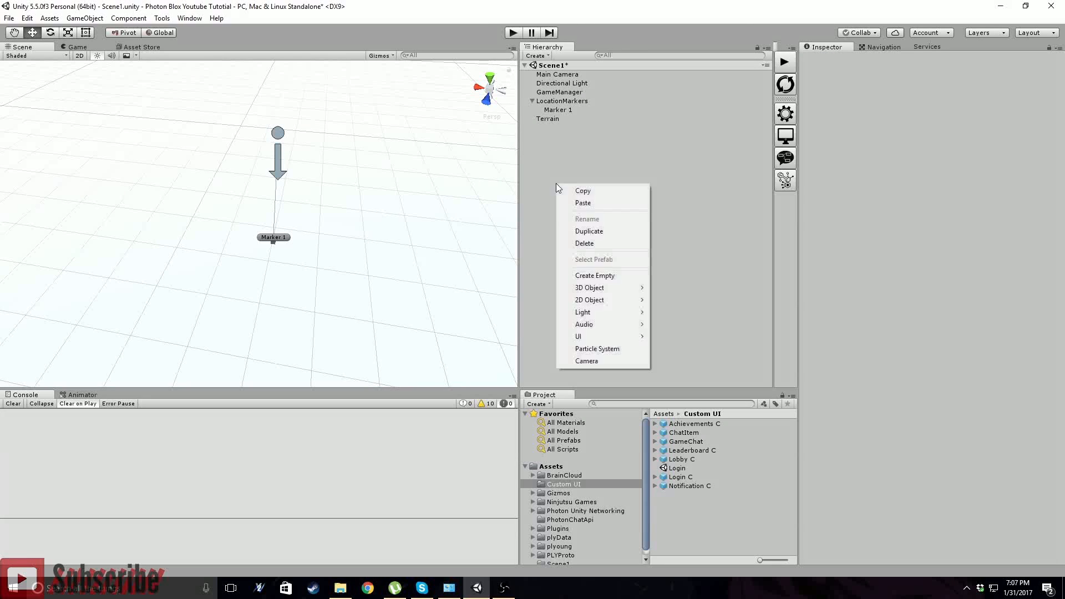
click(594, 275)
click(911, 60)
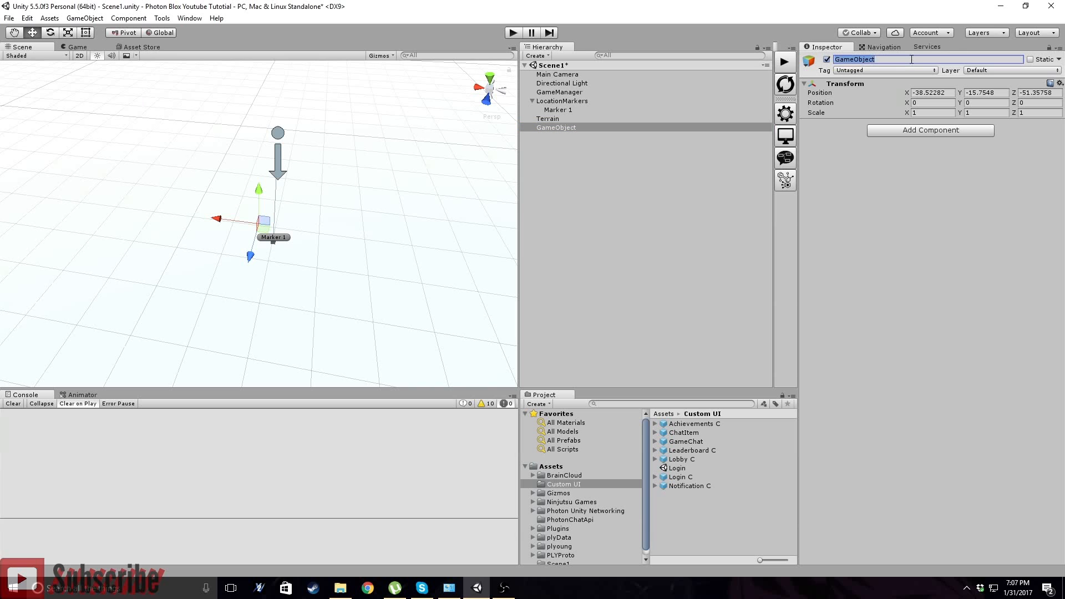
text(Player)
key(Return)
- Add the plyGame character component Actor to the Player object
click(940, 131)
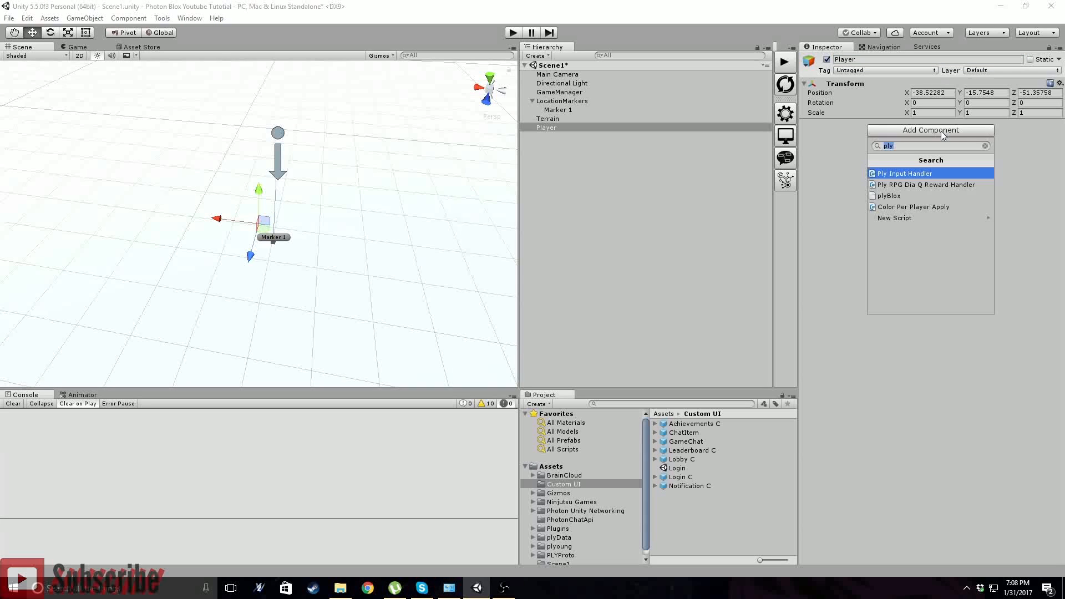
click(984, 146)
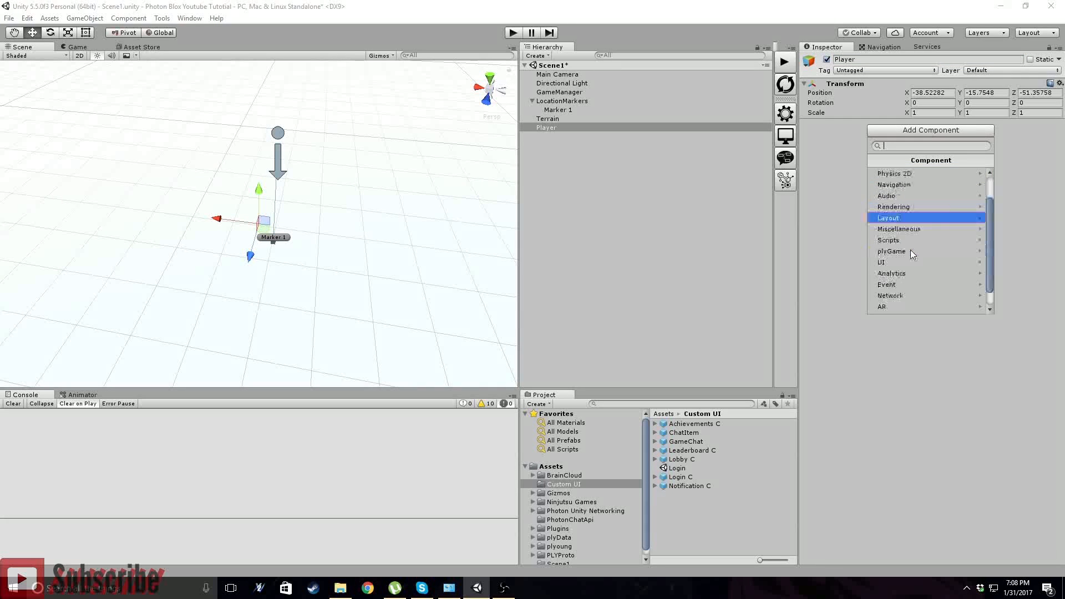
click(906, 250)
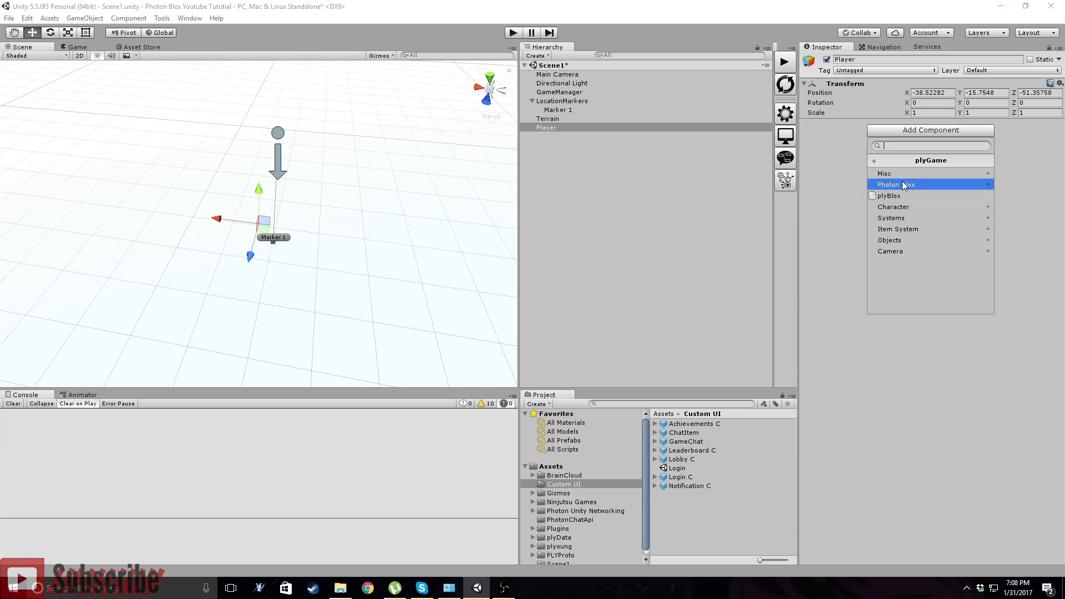
click(910, 206)
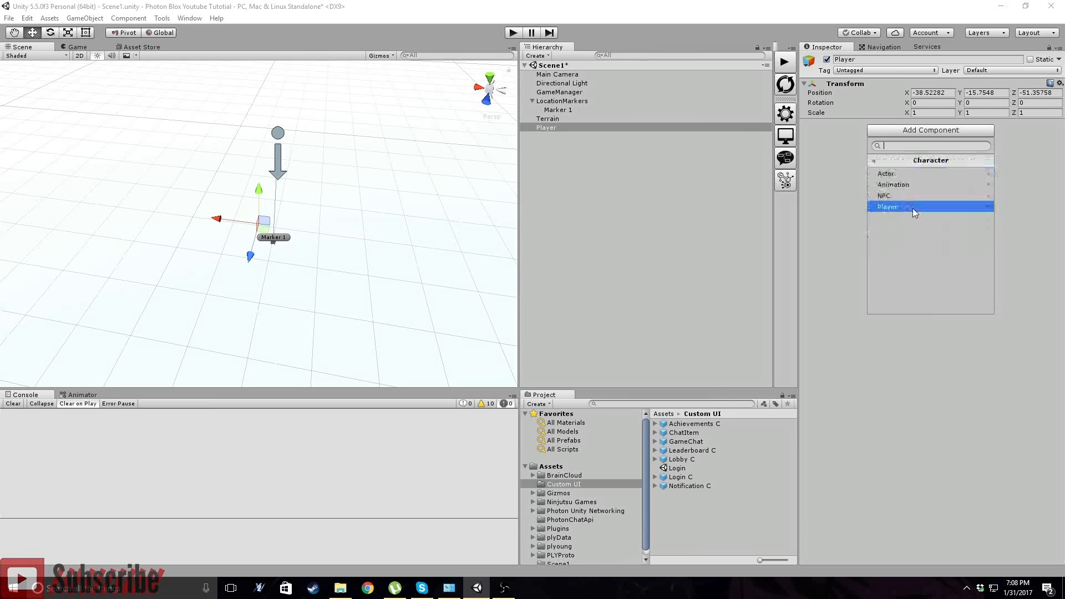
click(904, 173)
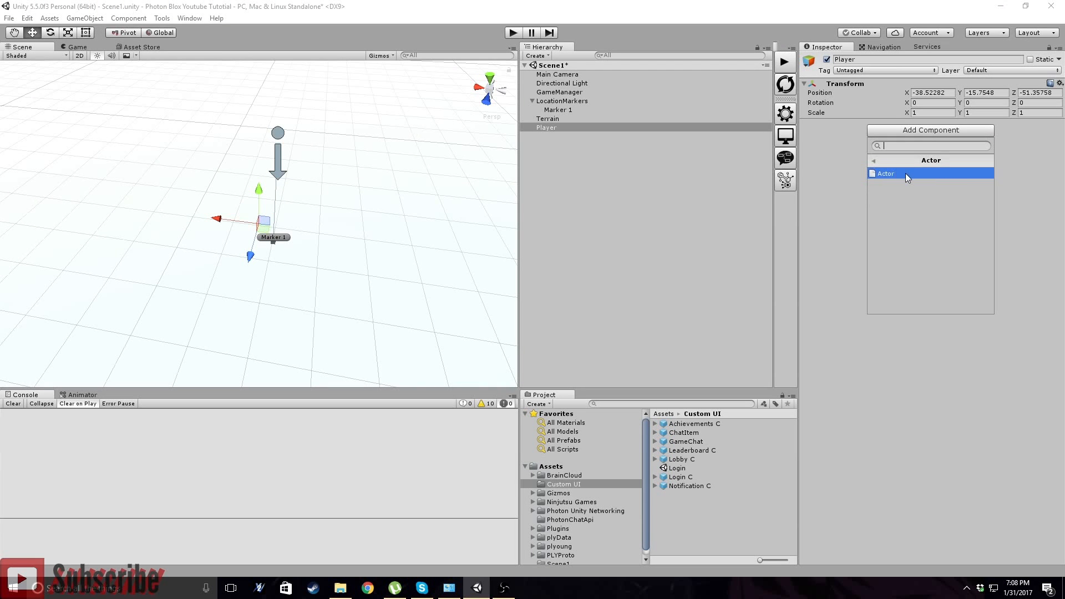
click(905, 173)
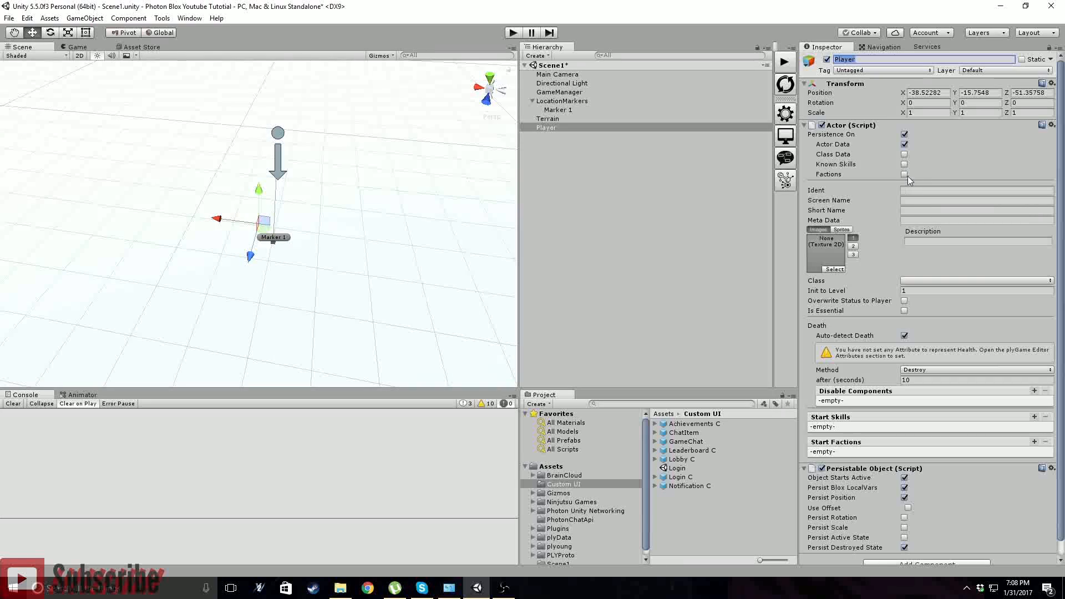
- Define two new attributes in the plyGame settings and link the first to Health and the second to Experience
scroll(888, 326, down, 1)
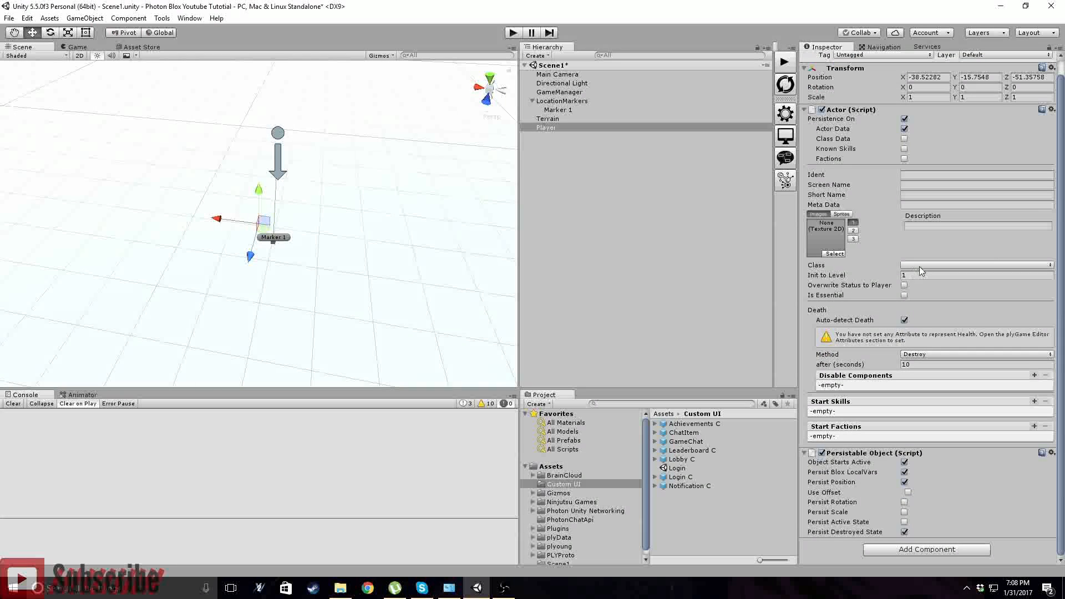
click(783, 115)
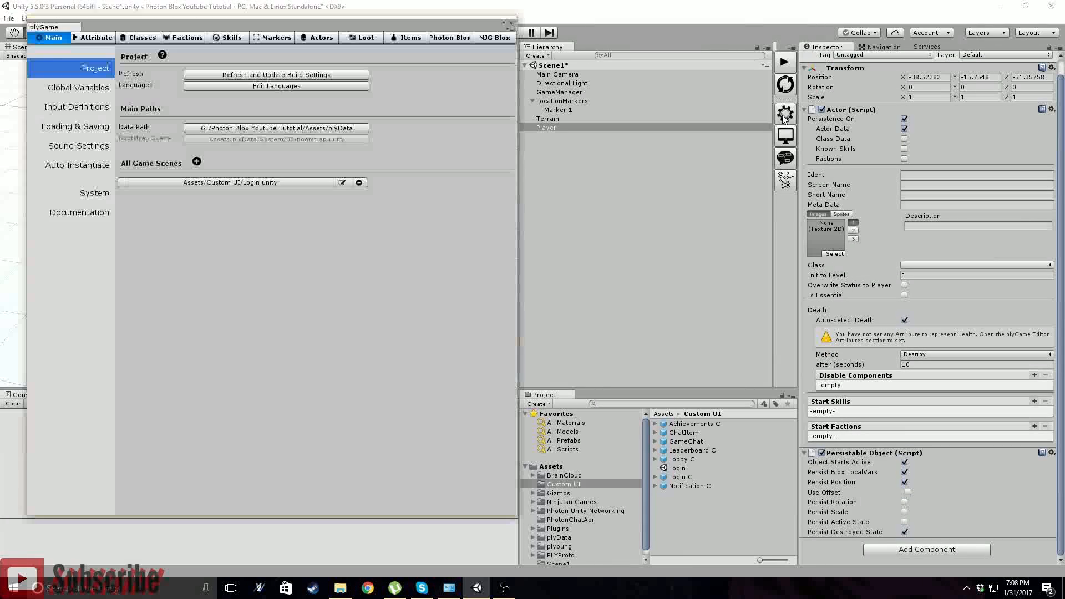
click(104, 37)
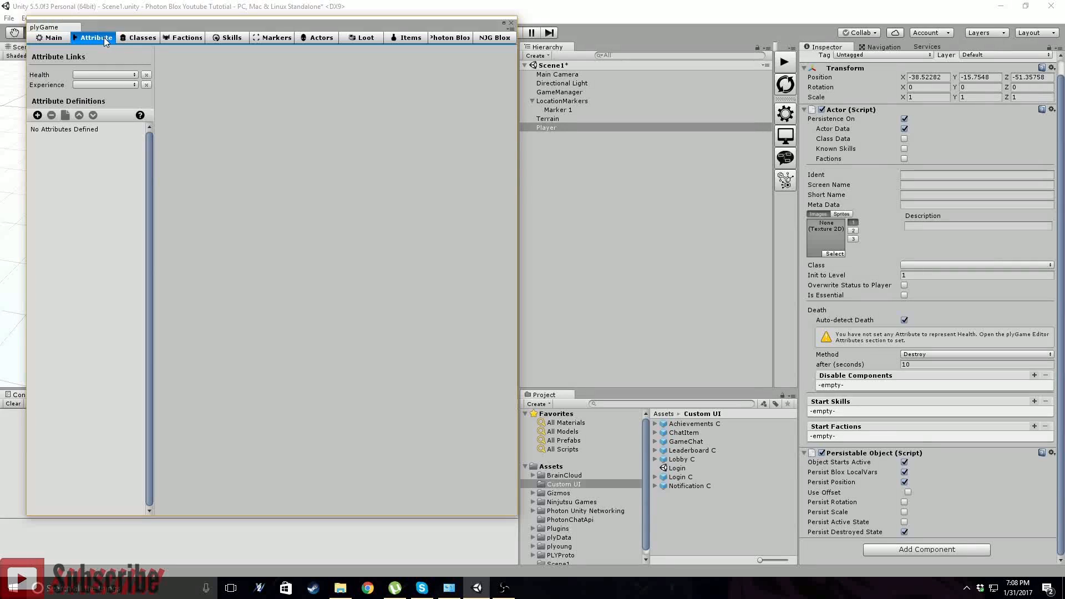
click(37, 115)
click(37, 115)
click(104, 74)
click(109, 86)
click(103, 85)
click(107, 109)
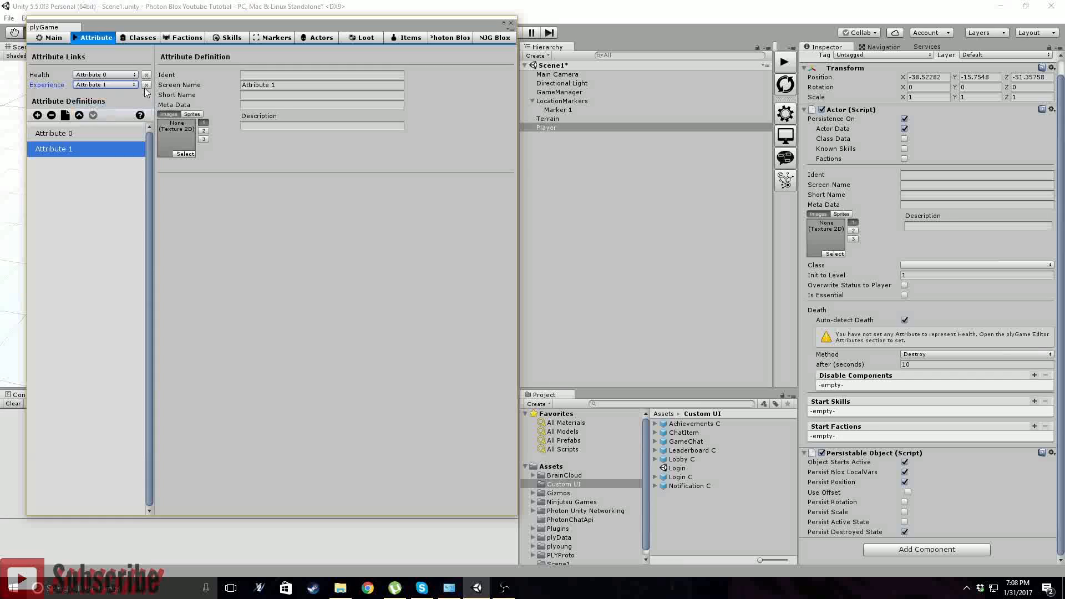
- Set the screen name of the Health-linked attribute to Hp and of the Experience-linked attribute to Exp
click(105, 133)
click(101, 149)
click(103, 132)
click(107, 147)
click(111, 132)
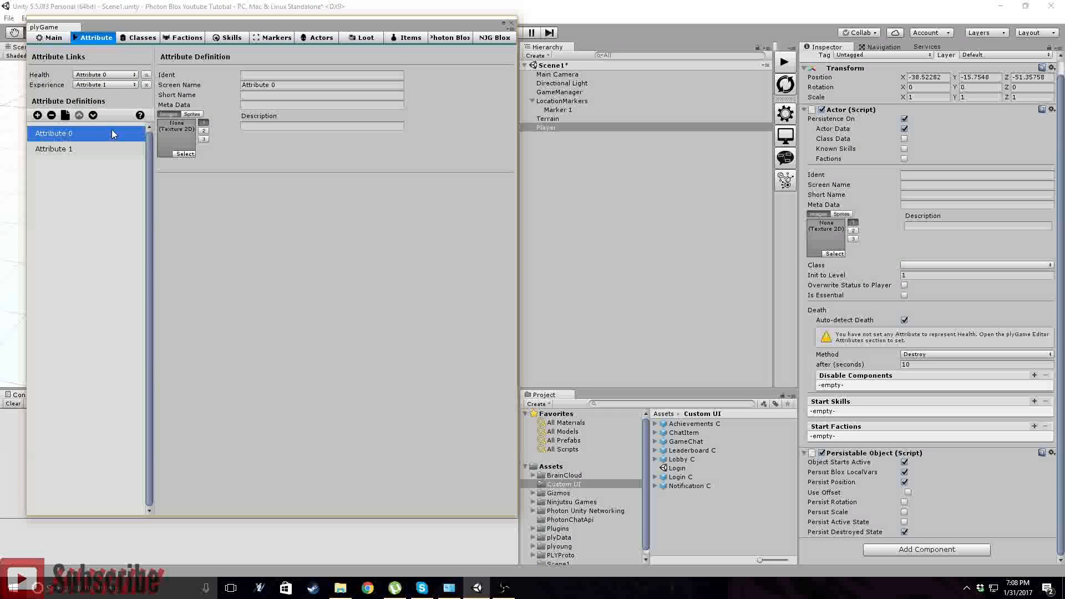
click(290, 86)
text(Hp)
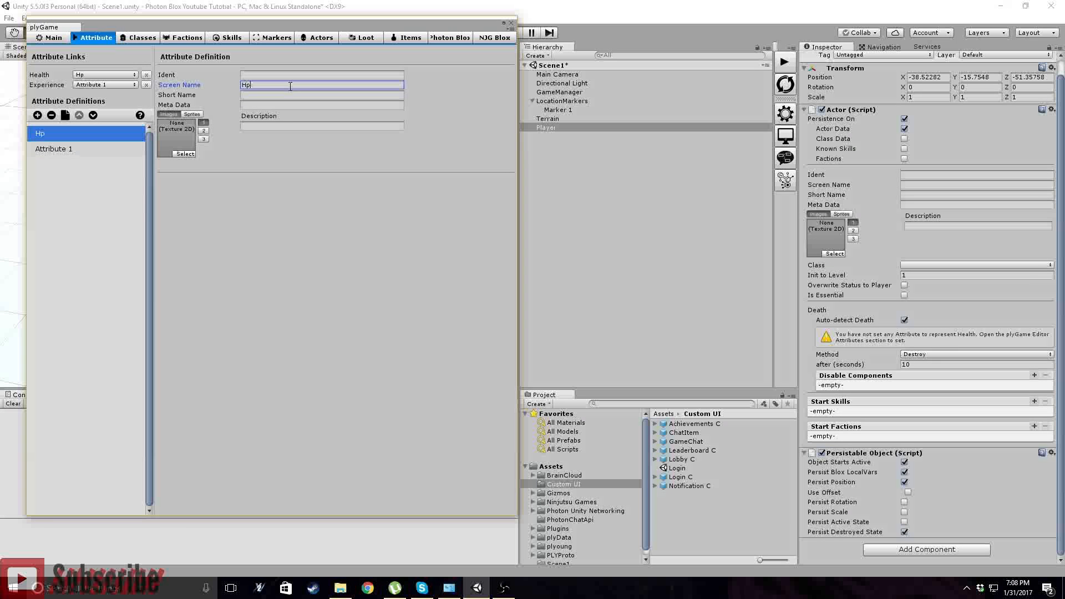
click(58, 151)
click(285, 86)
text(Ex)
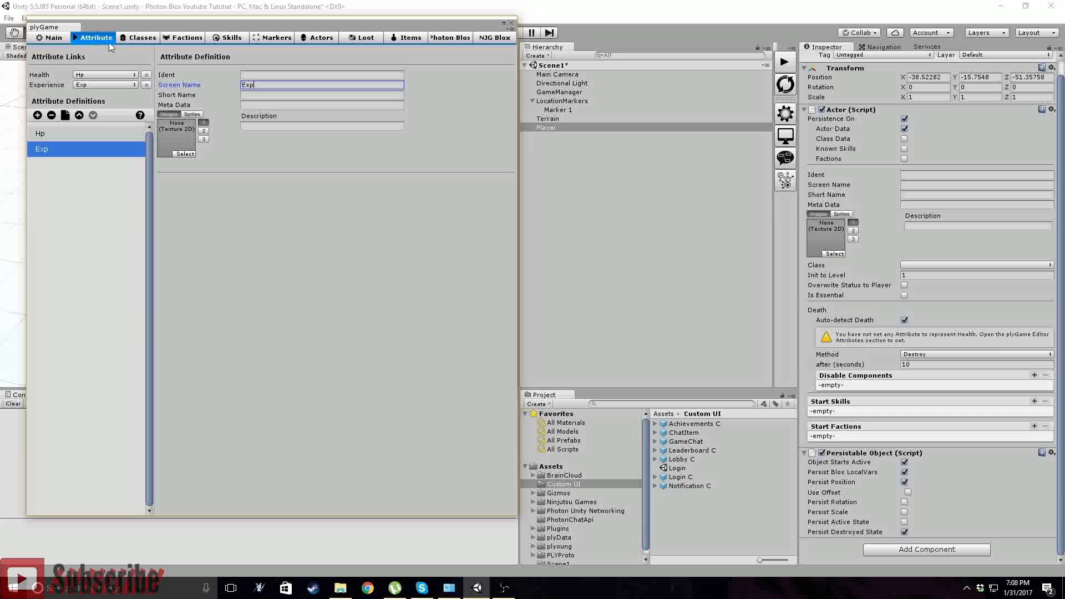
- Create a new class with all defined attributes added and set its screen name to Player
click(136, 38)
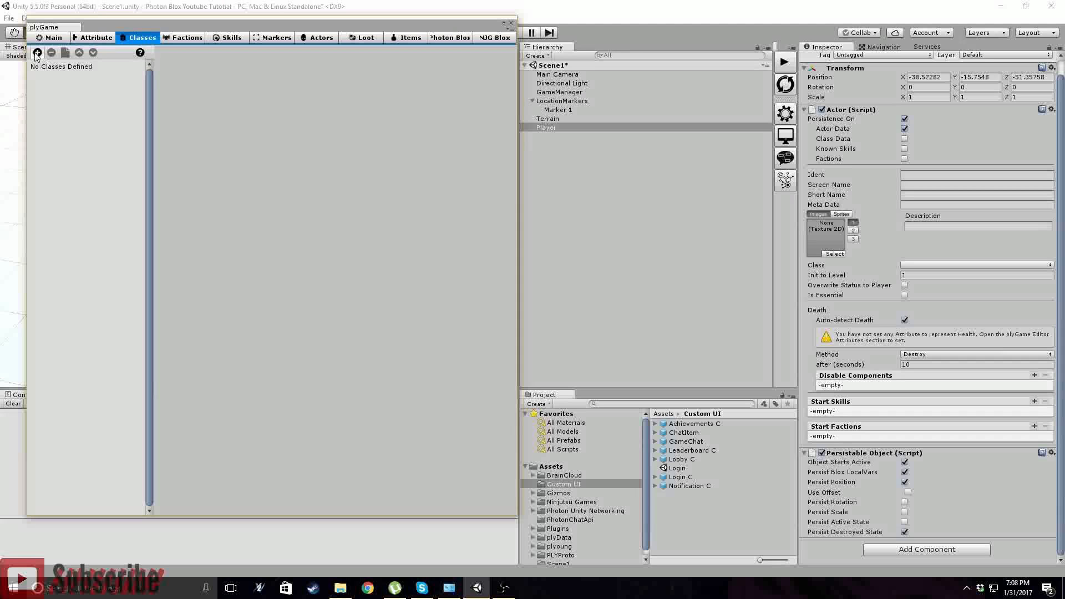
click(37, 53)
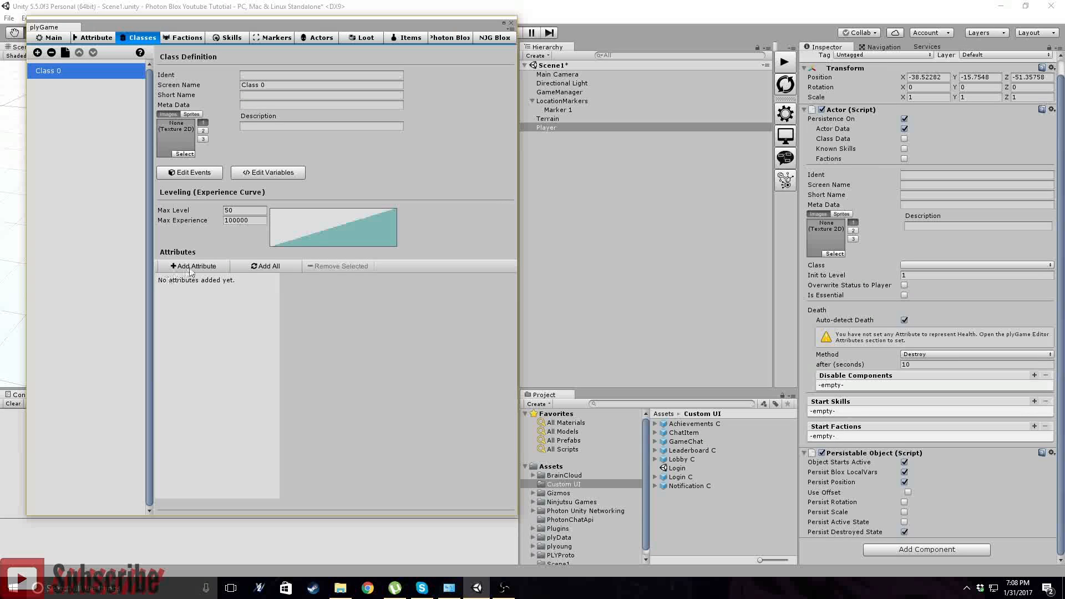
click(260, 266)
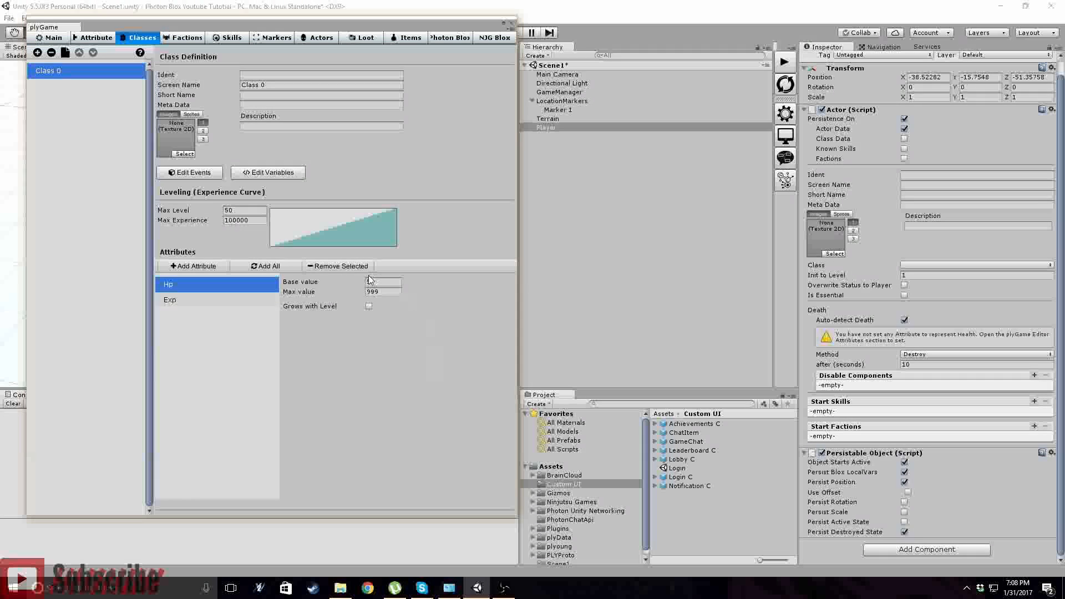
click(275, 84)
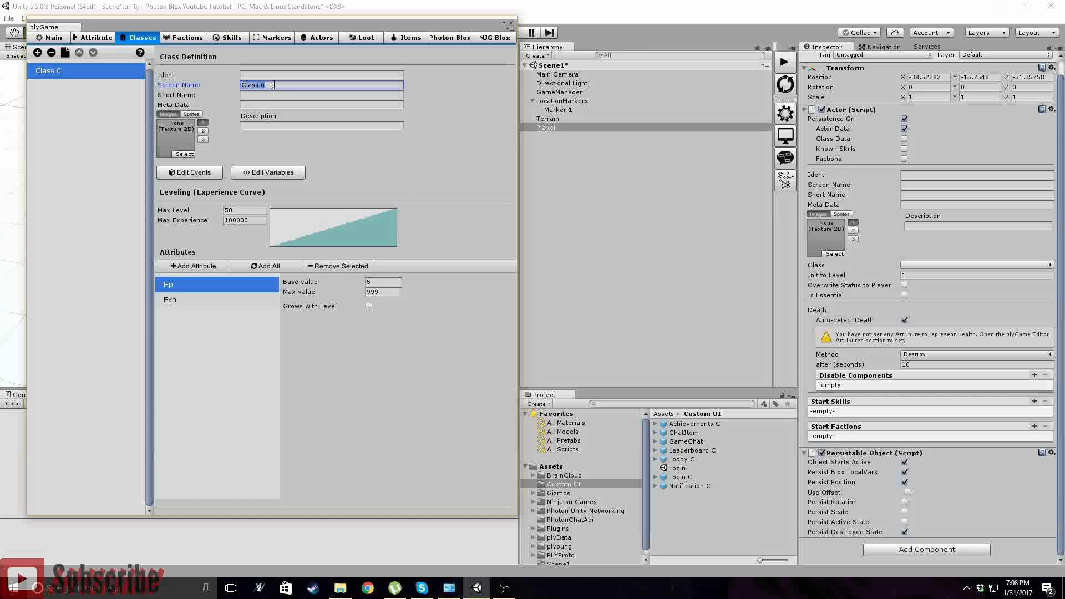
text(Player)
- Close the plyGame settings and reselect the Player object to refresh its Actor's class assignment
click(215, 39)
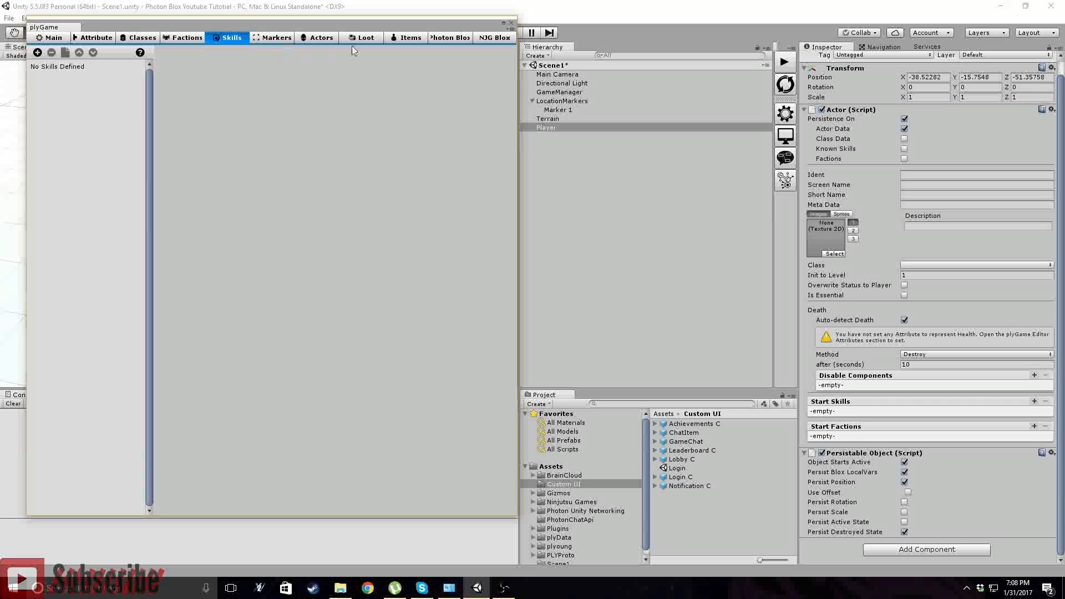
click(480, 39)
click(467, 39)
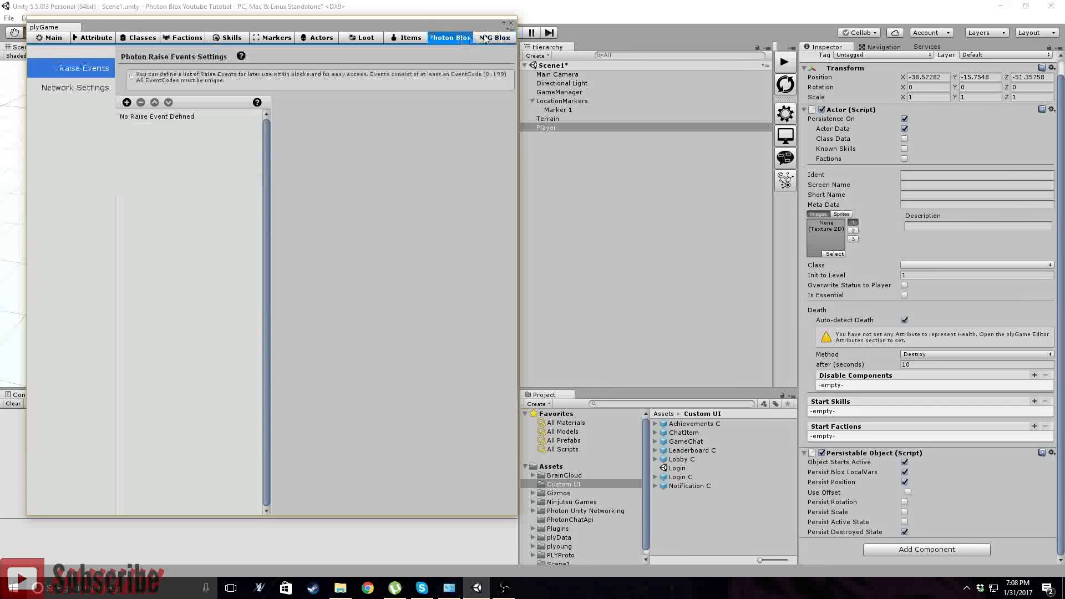
click(511, 22)
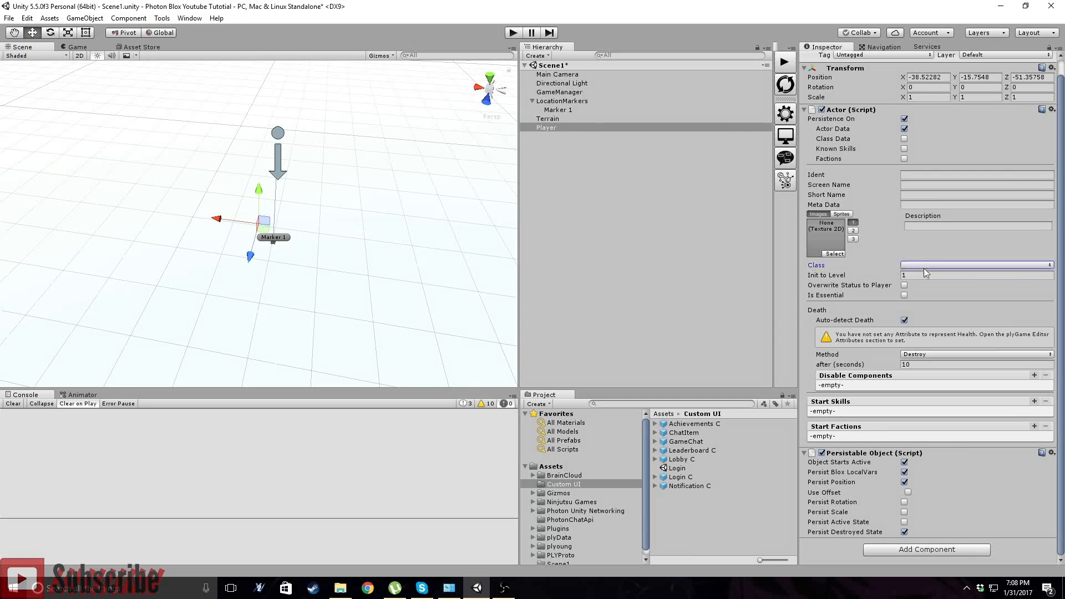
click(606, 255)
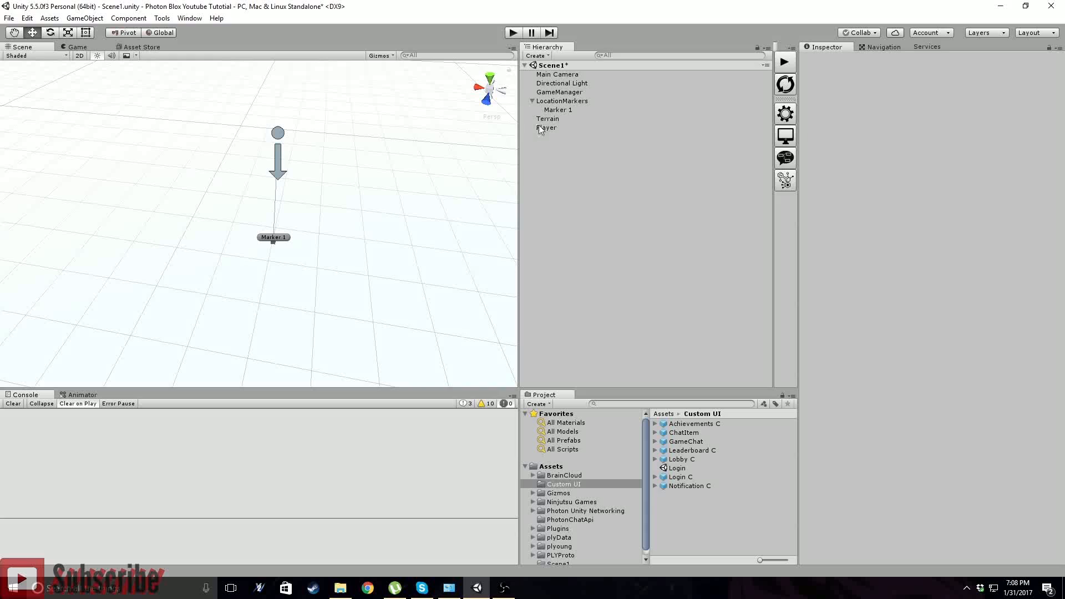
click(544, 127)
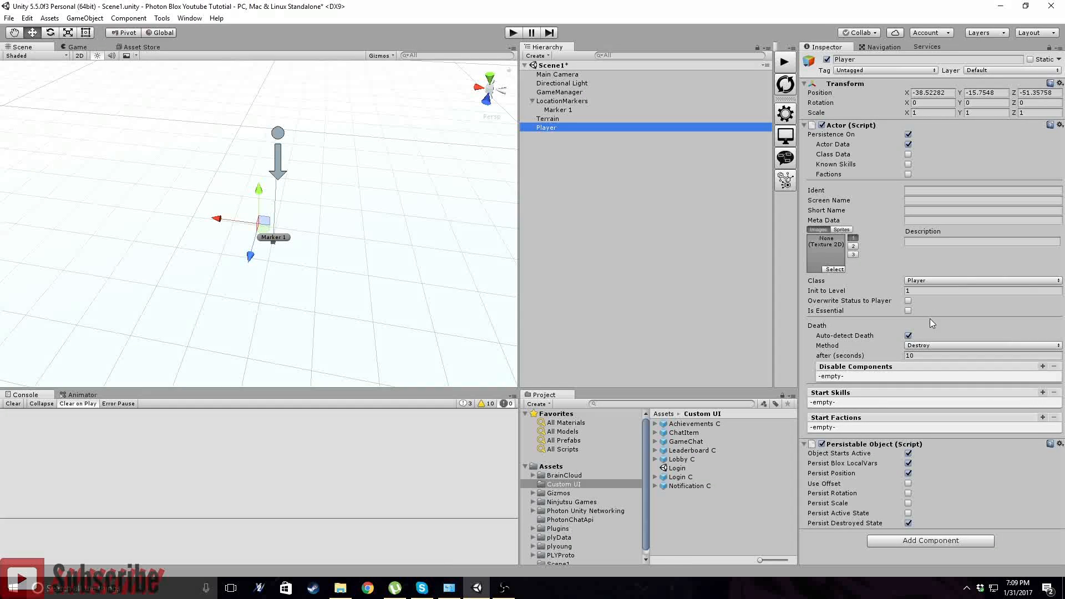
- Add the plyGame Player Top Down Nav Controller component to the Player object
click(909, 542)
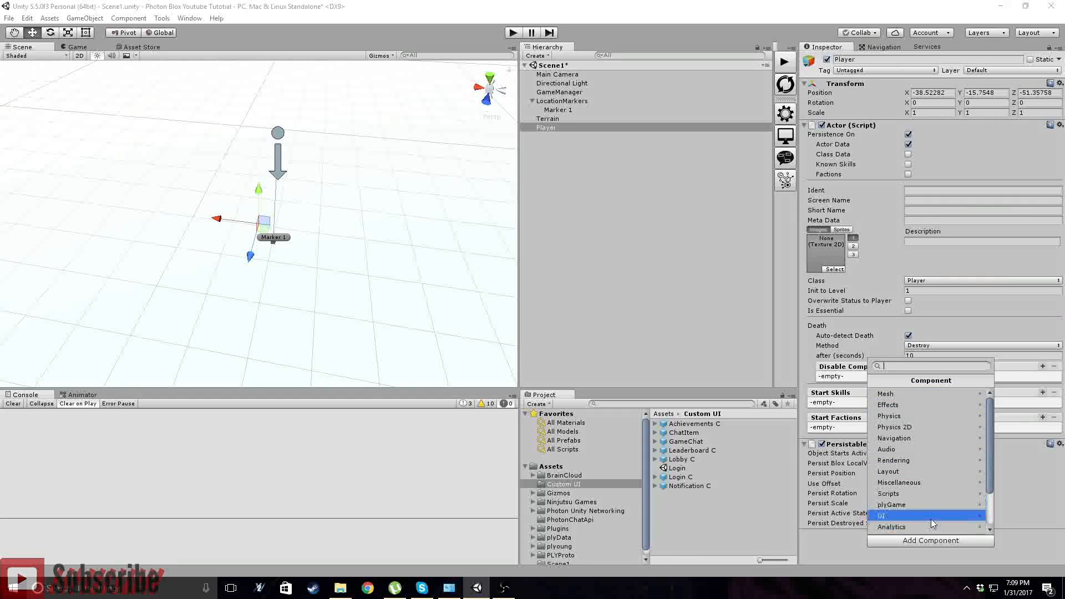
click(910, 505)
click(900, 428)
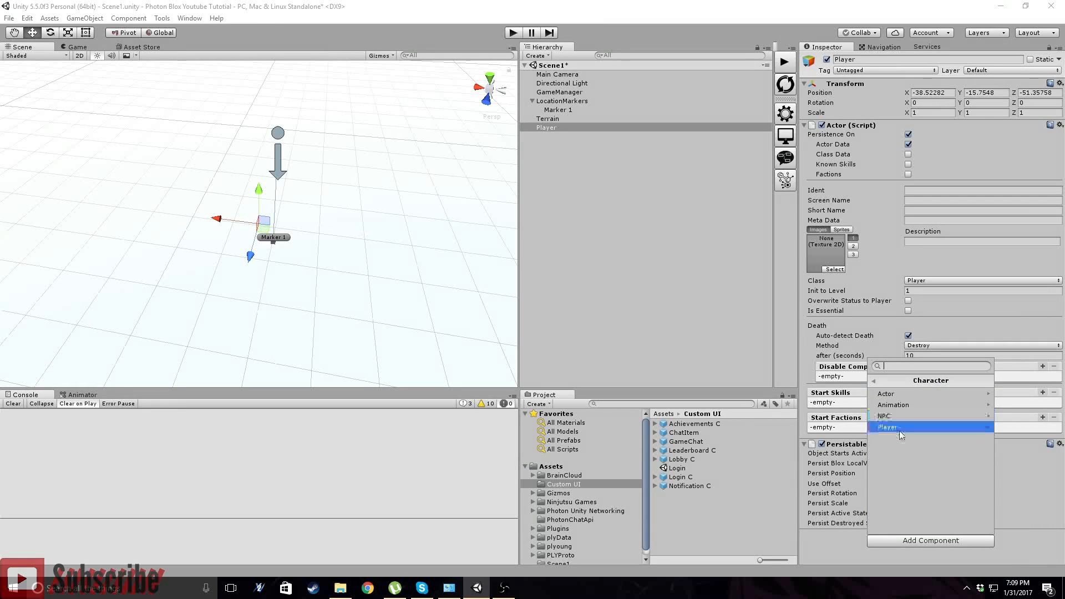
click(899, 427)
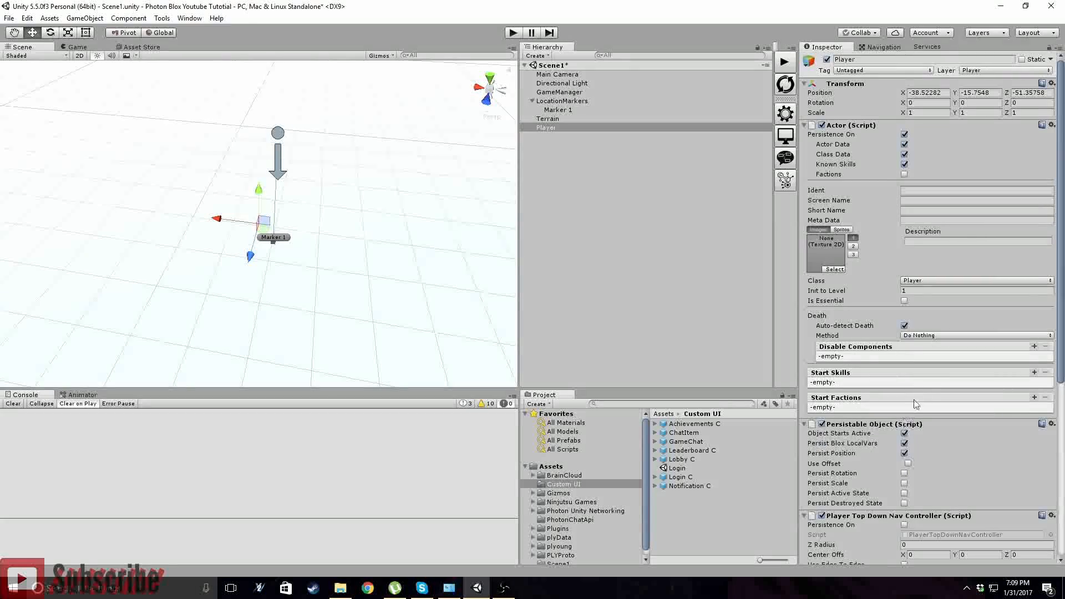
- Add the plyGame character animation component Basic Mecanim Control to the Player object
scroll(887, 360, down, 10)
scroll(871, 325, up, 10)
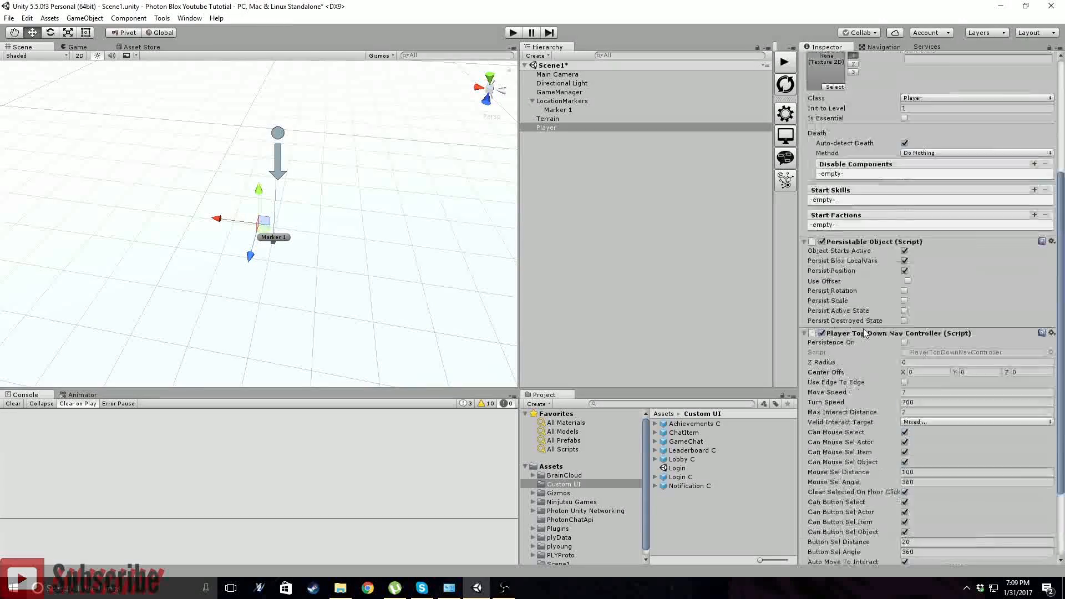
scroll(929, 325, down, 10)
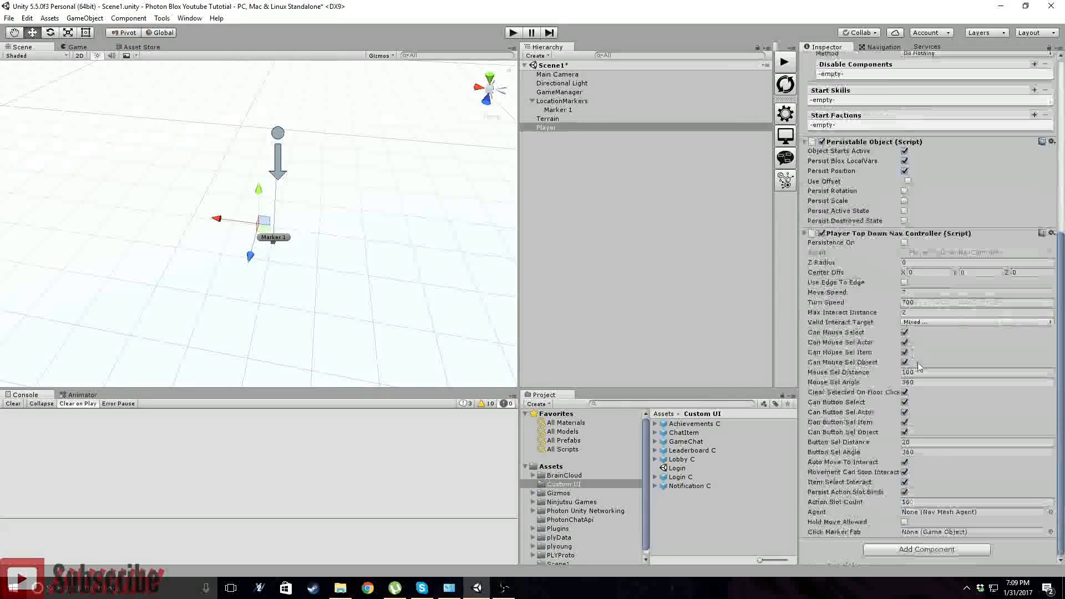
click(917, 550)
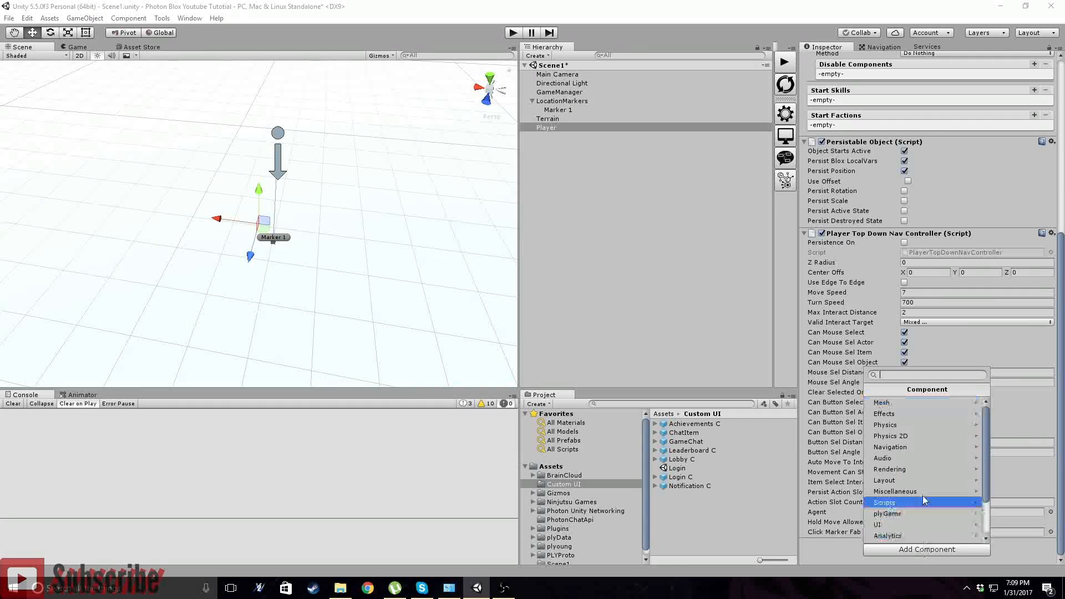
click(896, 509)
click(900, 436)
click(907, 421)
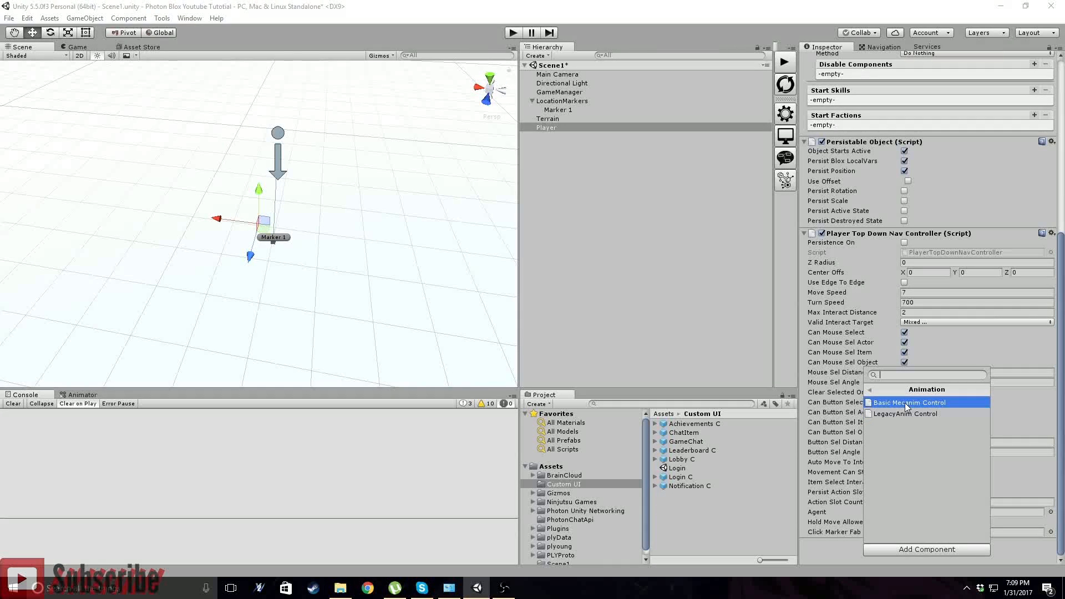
click(904, 403)
- Add an Animator component to the Player object and assign it as the Animator of Basic Mecanim Control
scroll(912, 397, down, 5)
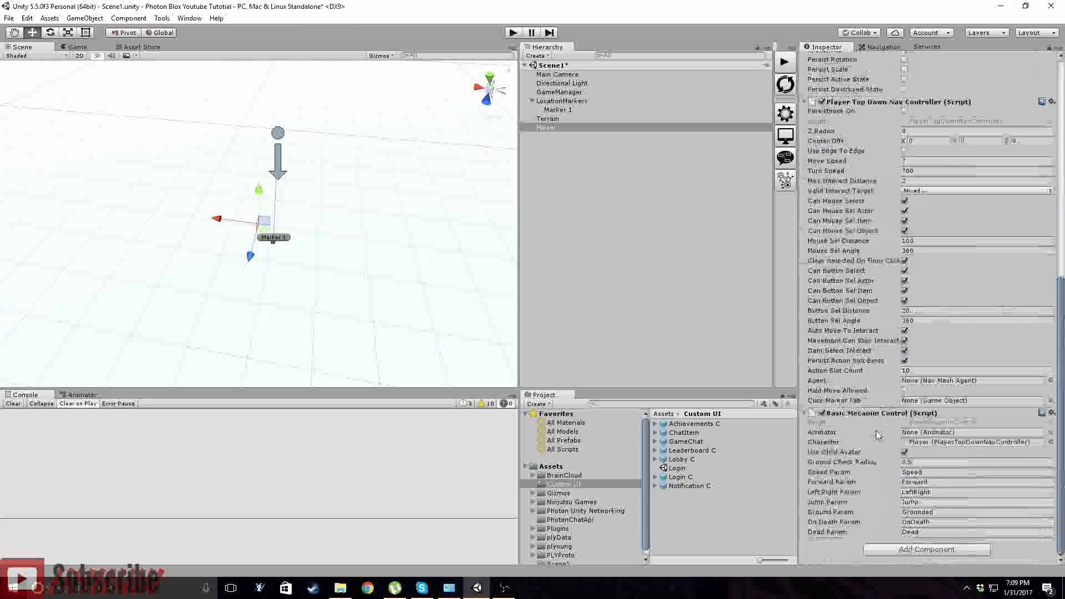
click(911, 549)
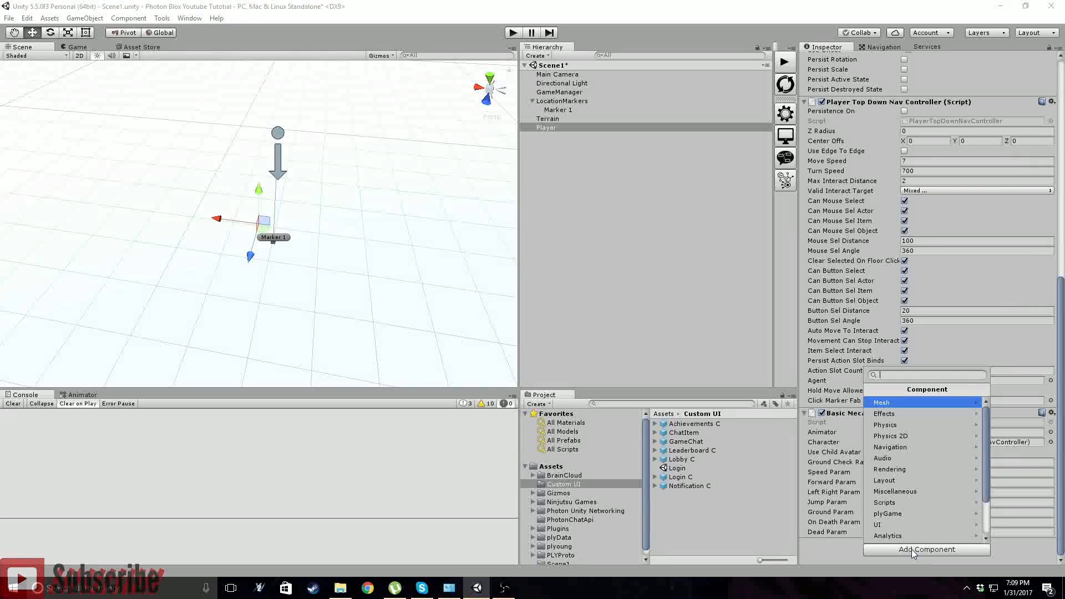
text(anim)
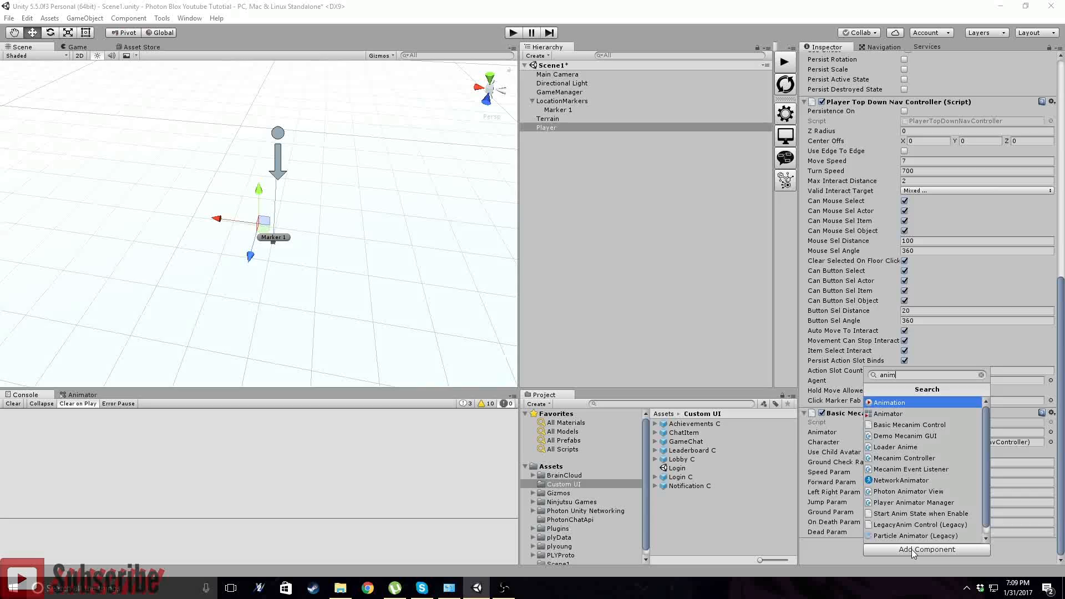
key(Down)
key(Return)
scroll(840, 520, down, 2)
drag(840, 511, 927, 399)
- Add the plyGame Item System component Equipment Slots to the Player object
scroll(927, 405, down, 2)
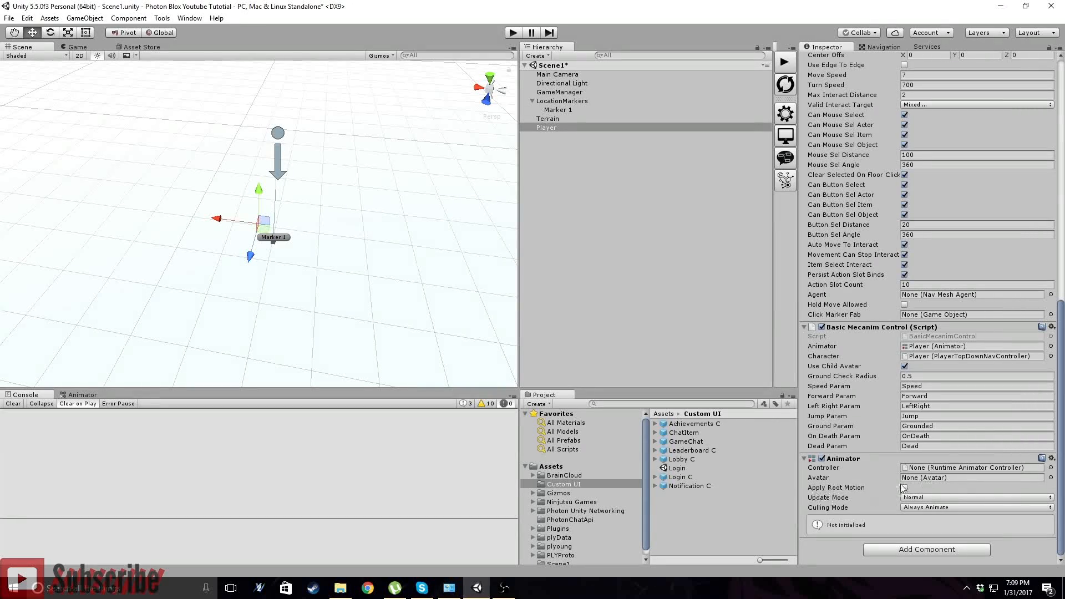
click(876, 551)
click(981, 375)
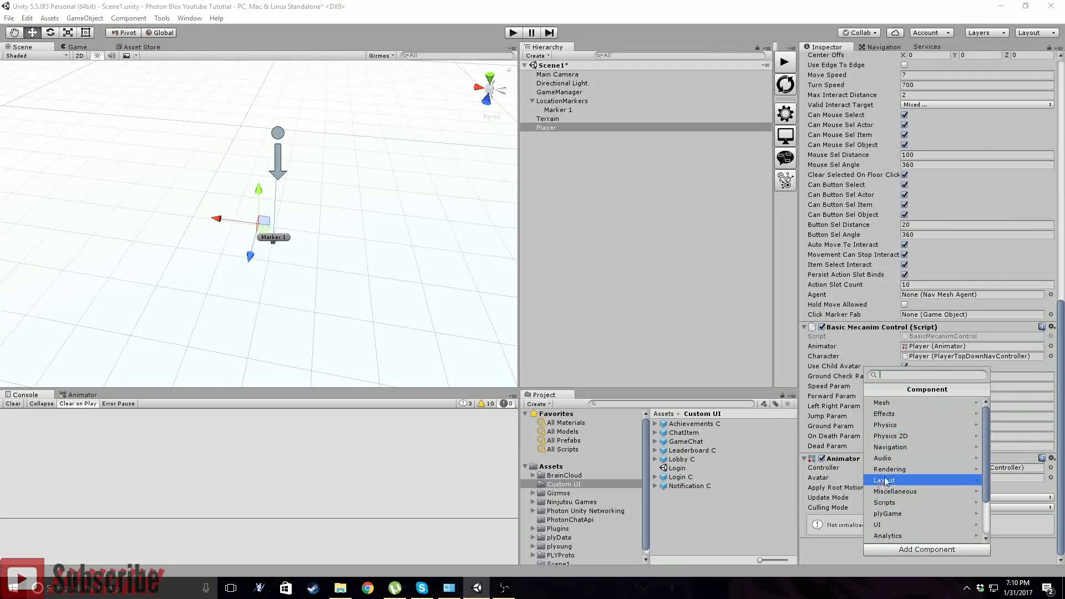
click(893, 514)
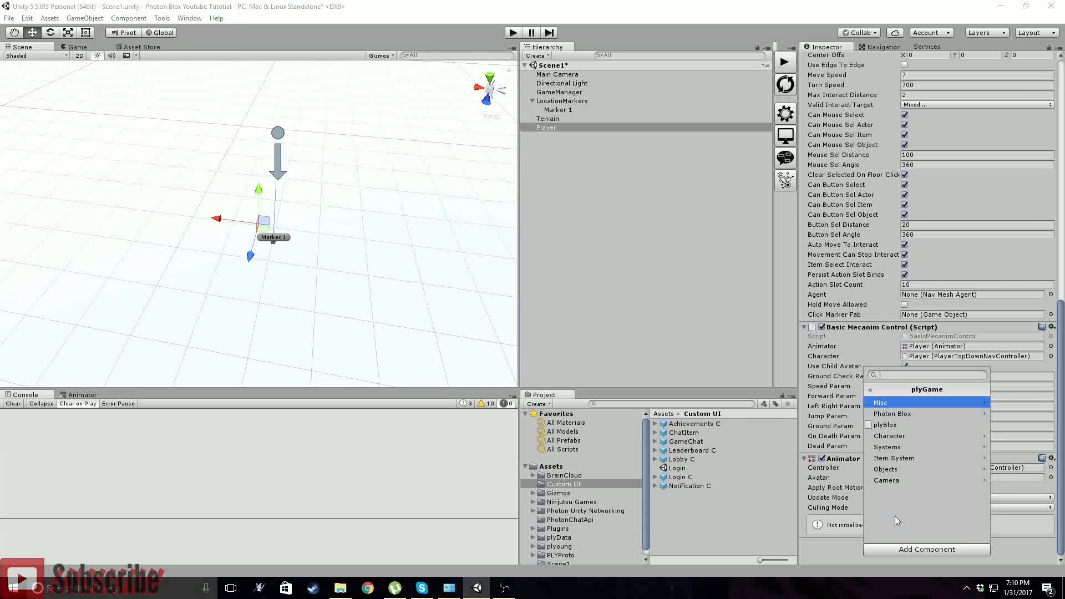
click(890, 437)
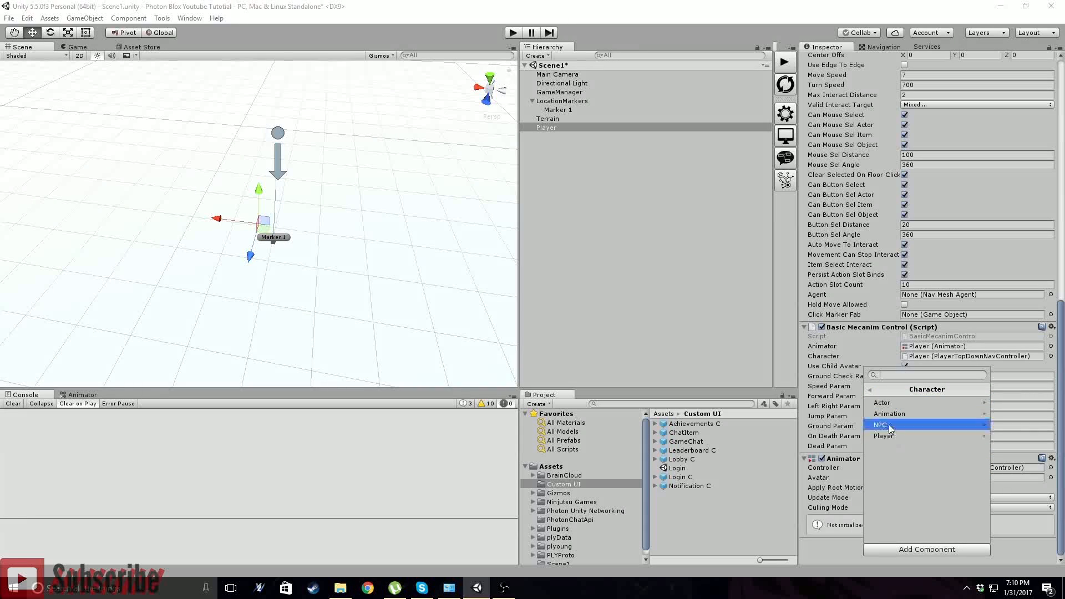
click(871, 395)
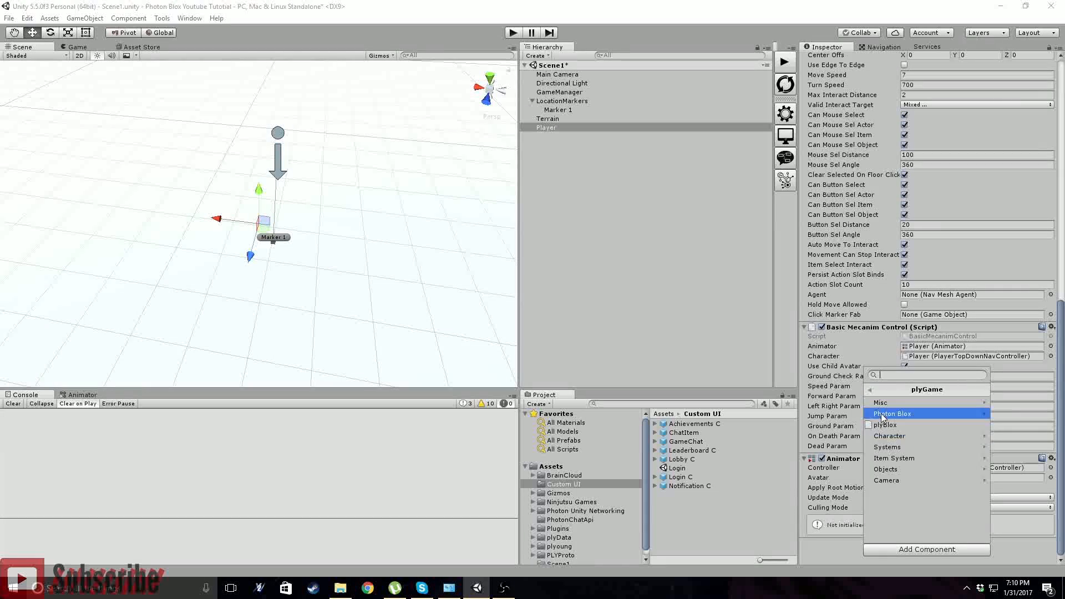
click(891, 460)
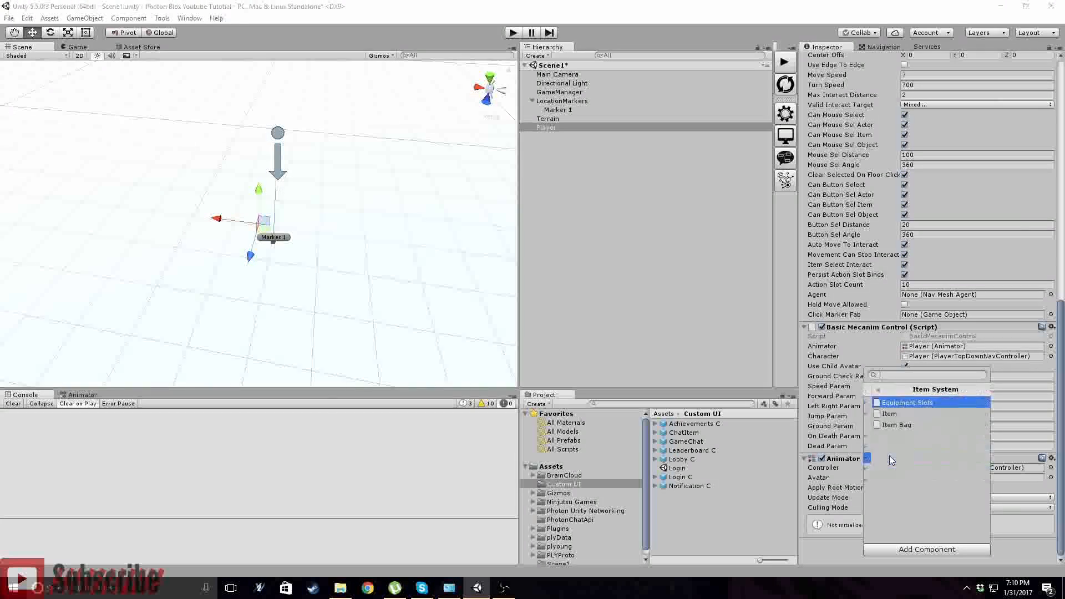
click(888, 403)
- Add the plyGame Item System component Item Bag to the Player object
scroll(912, 550, down, 1)
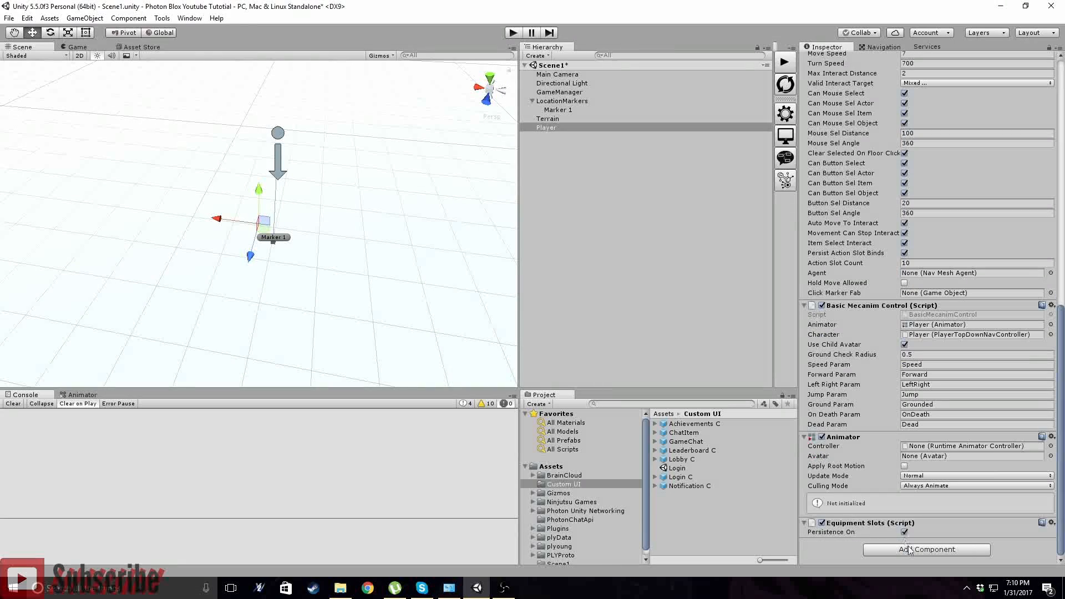
click(909, 549)
click(902, 512)
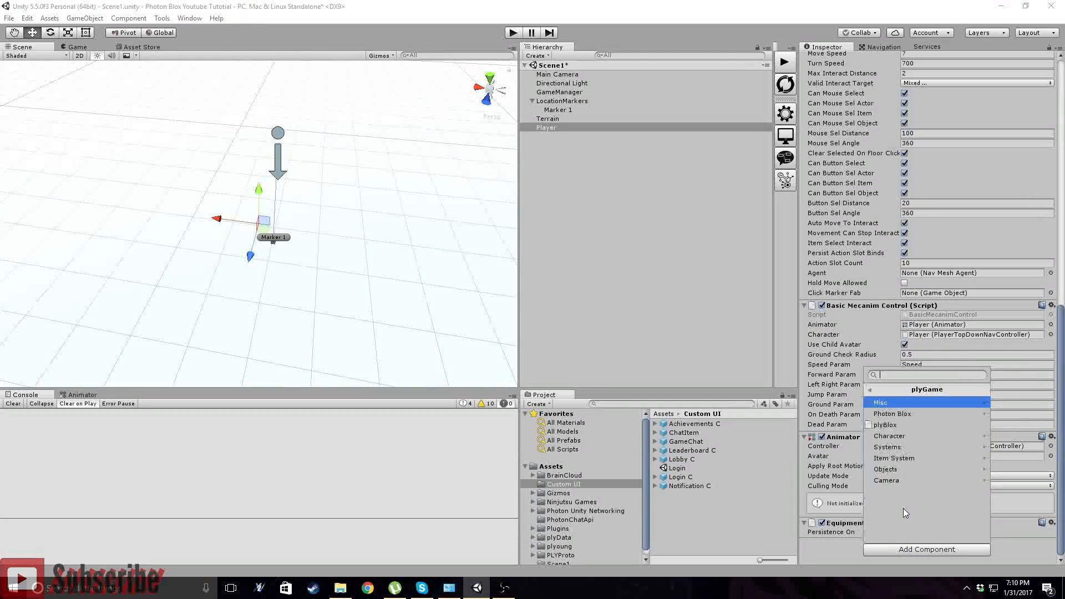
click(909, 456)
click(887, 425)
scroll(918, 549, down, 2)
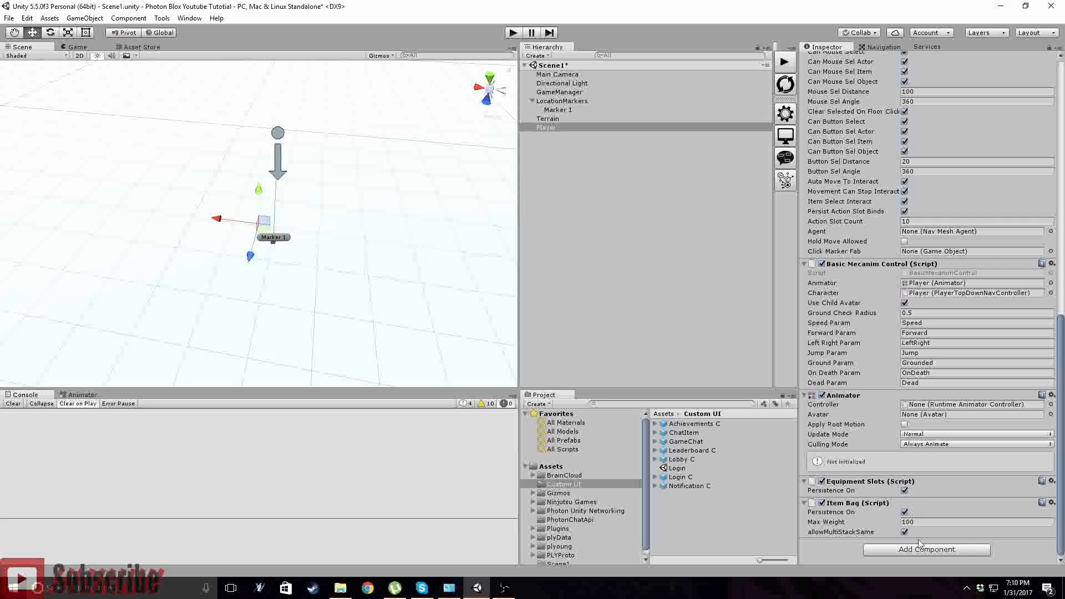
- Add the plyGame camera component Top Down Camera to the Player object
click(920, 549)
click(887, 513)
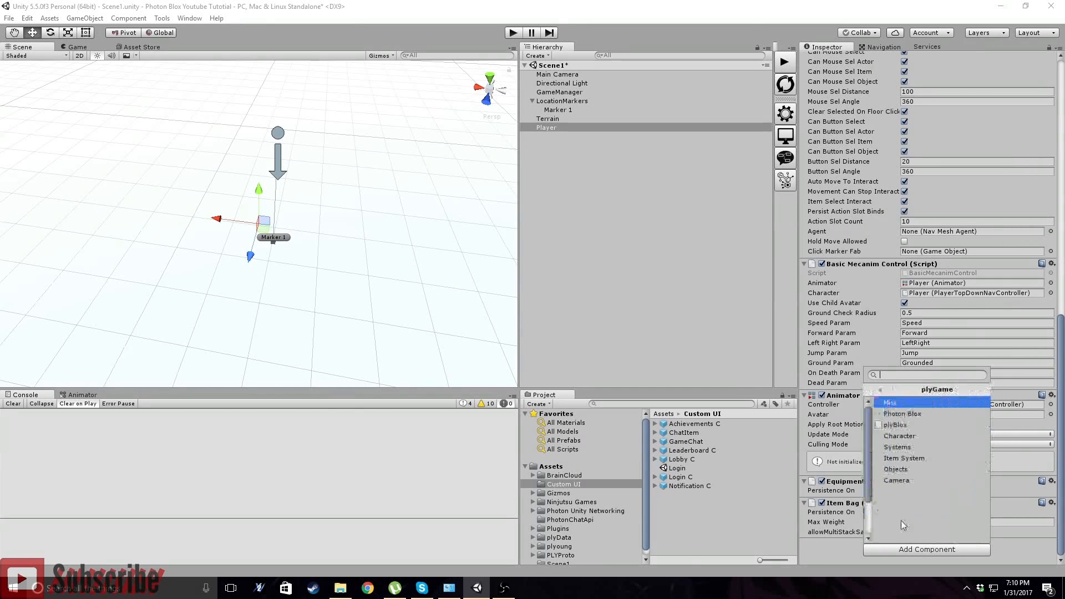
click(894, 480)
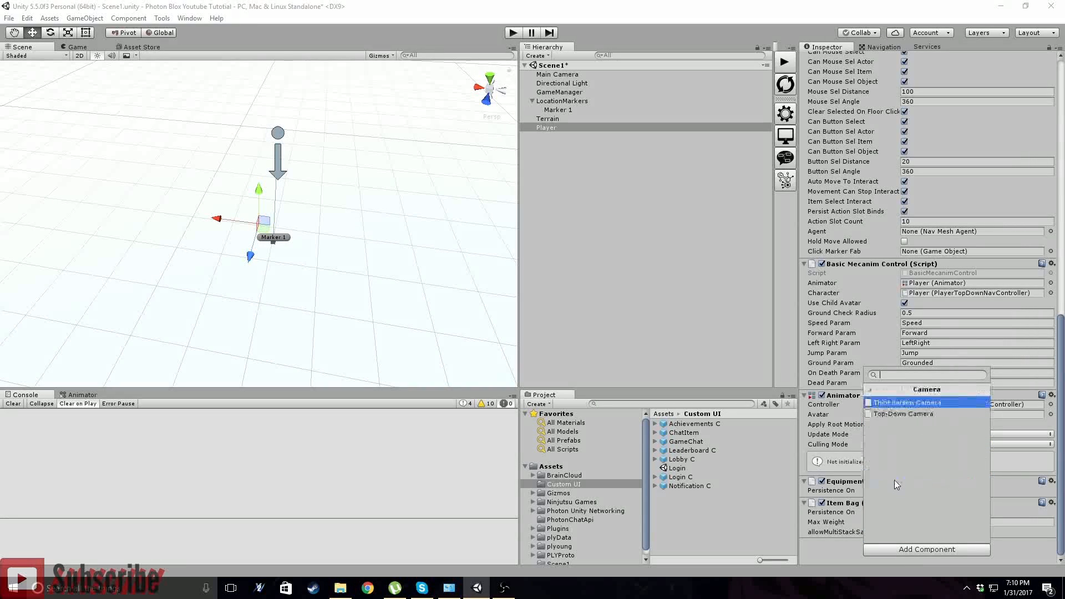
click(896, 416)
scroll(909, 418, down, 10)
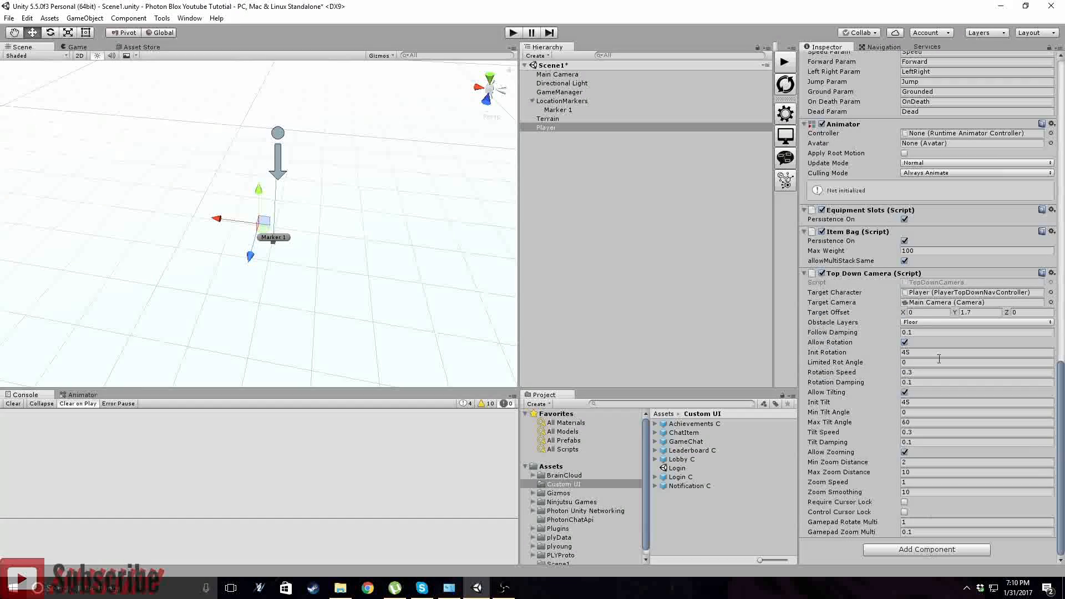
- Add the plyGame Photon Blox component Photon Character to the Player object and enable its Target network sync option
click(921, 549)
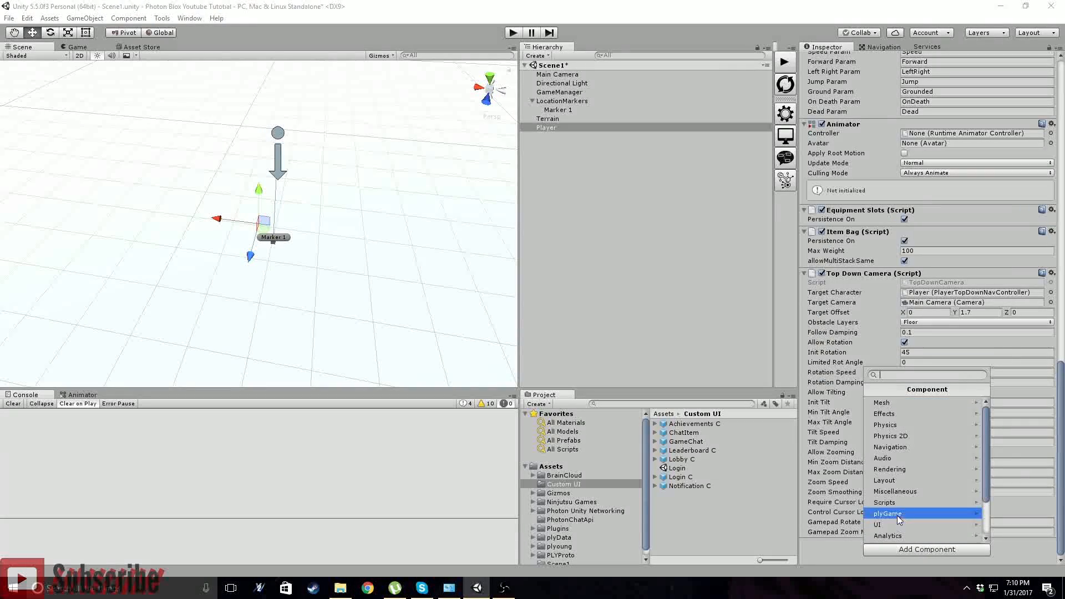
click(897, 515)
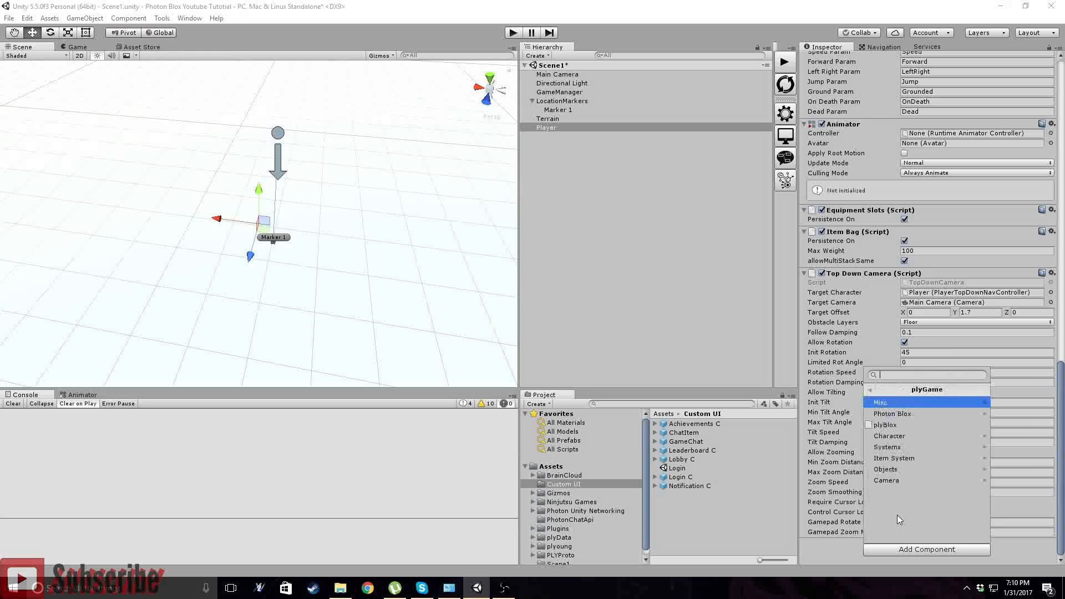
click(891, 416)
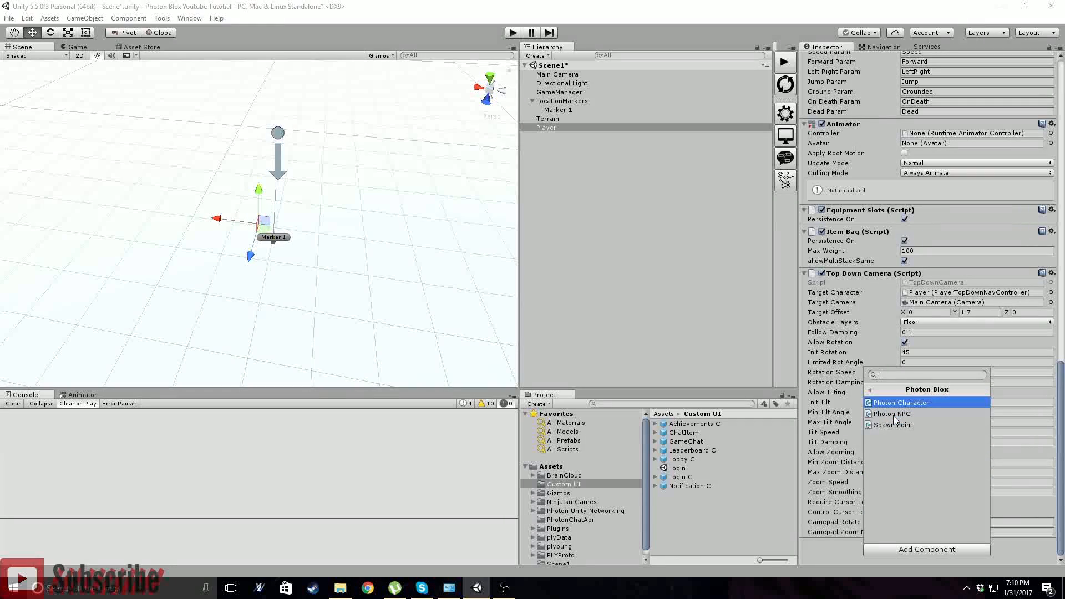
click(902, 407)
scroll(913, 470, down, 10)
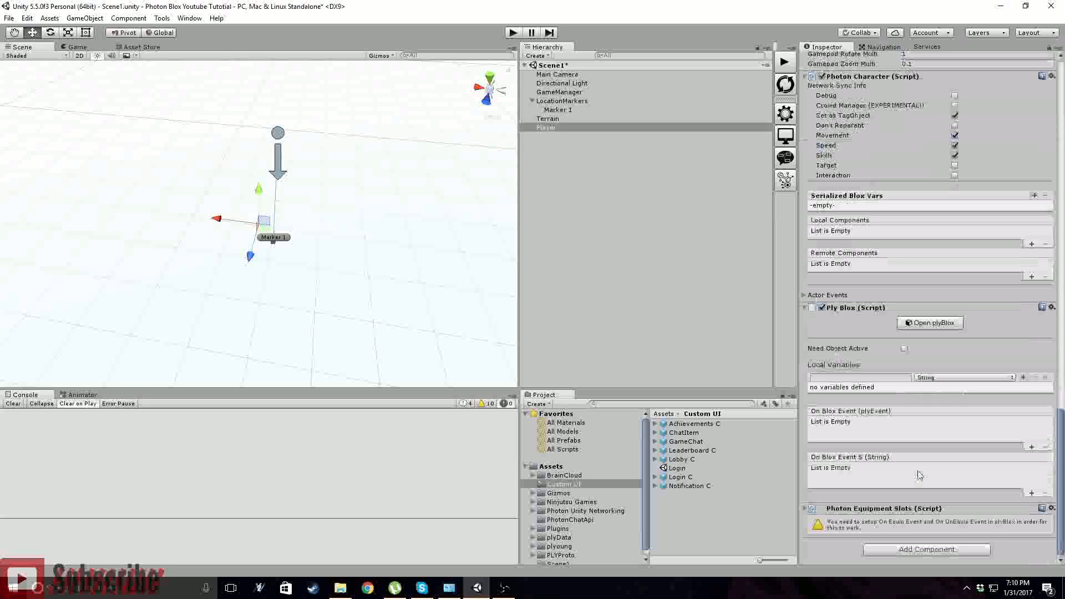
scroll(913, 470, up, 5)
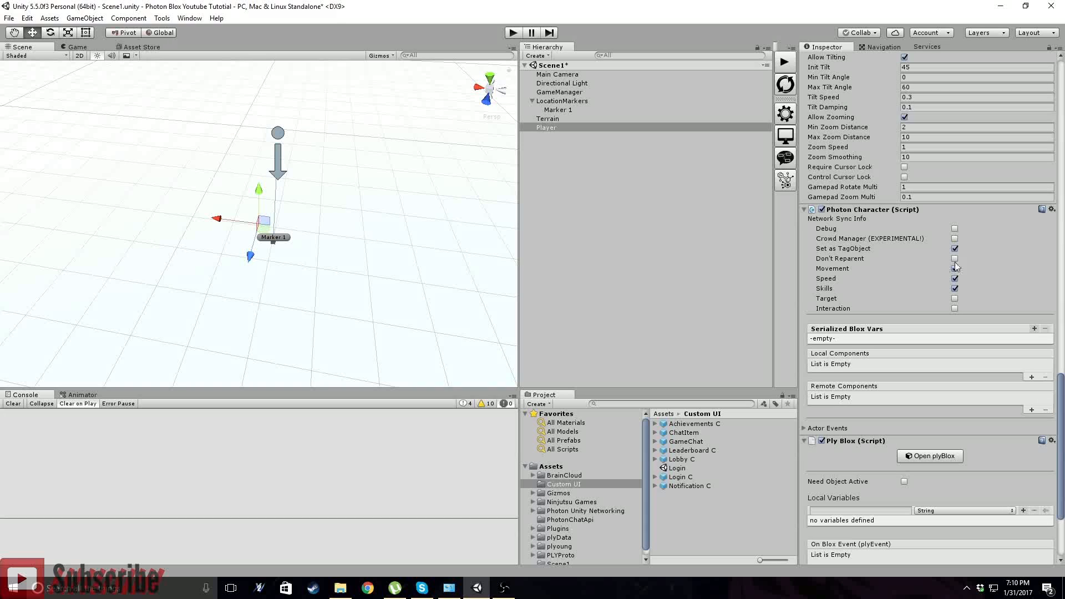
click(954, 298)
- Open the Player's plyBlox and add a state containing the plyRPG item event On Equip Item
scroll(875, 261, down, 4)
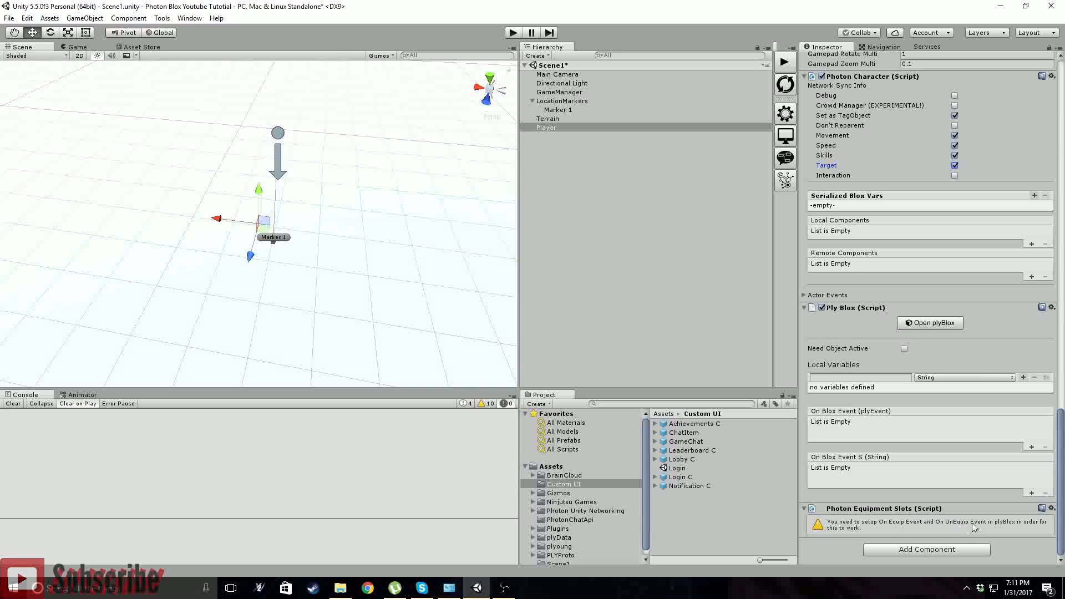
click(914, 325)
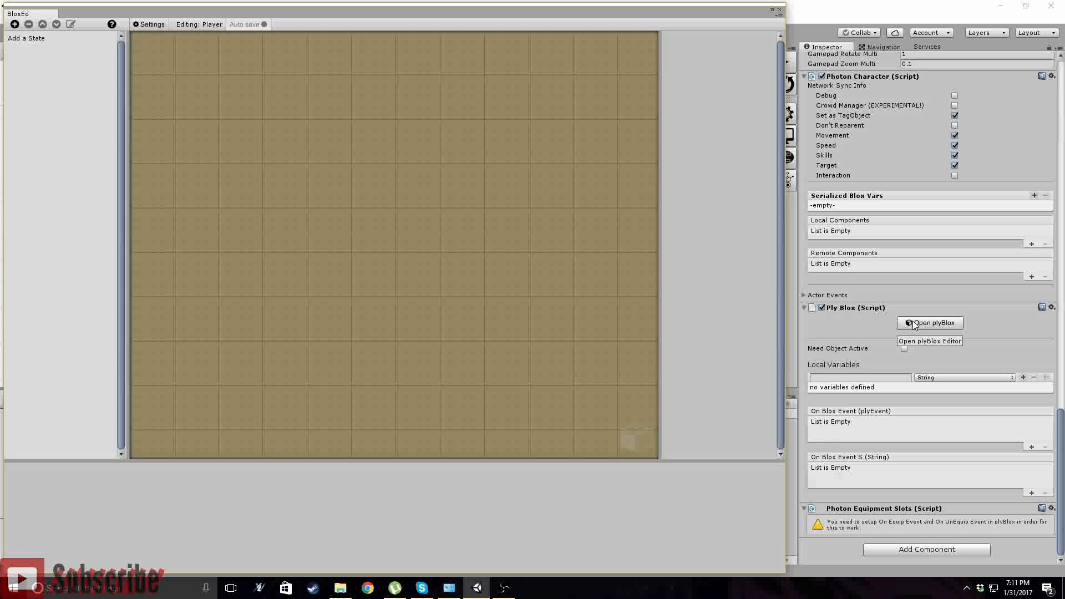
click(15, 24)
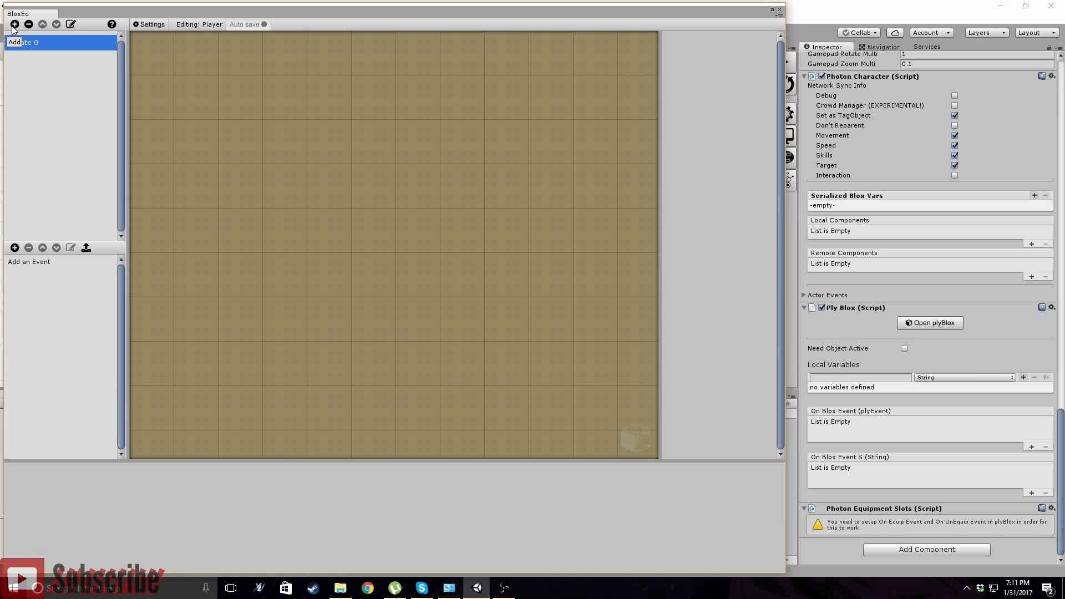
click(14, 247)
mouse_move(76, 281)
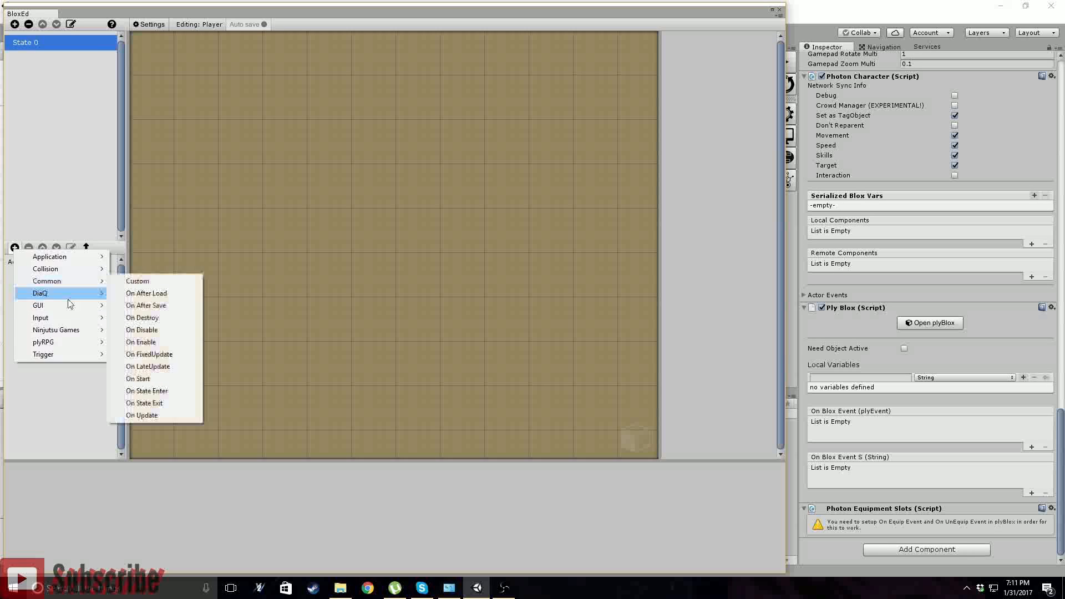
mouse_move(68, 320)
mouse_move(69, 342)
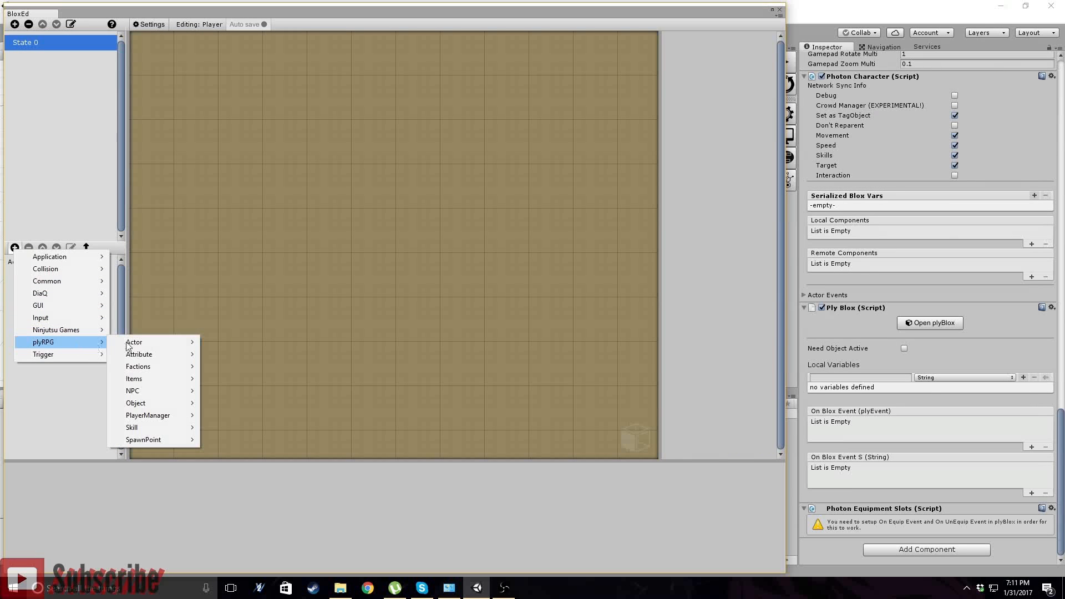
mouse_move(167, 382)
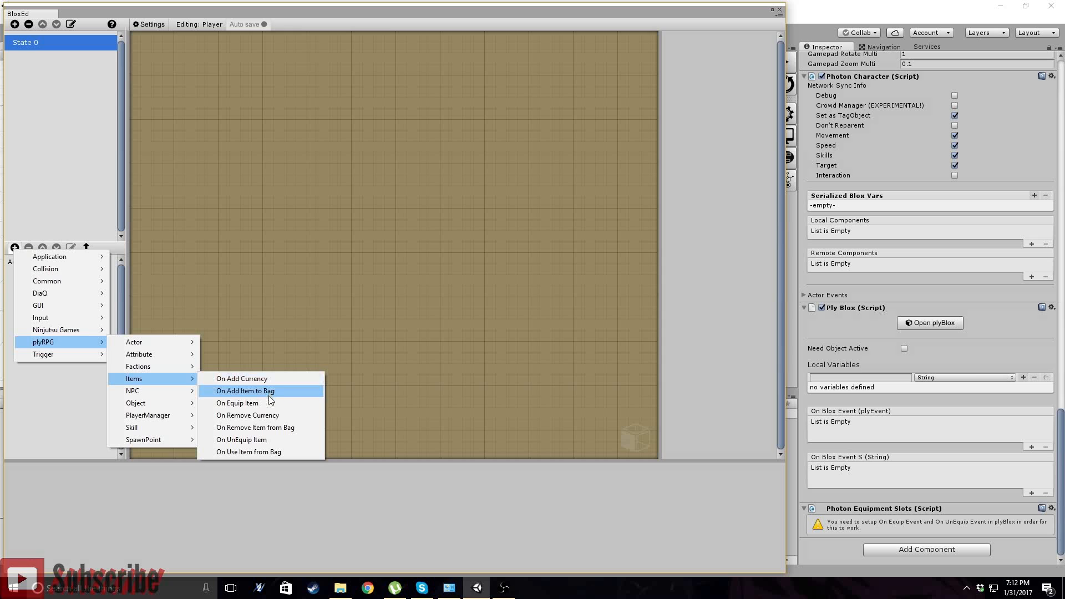
click(226, 404)
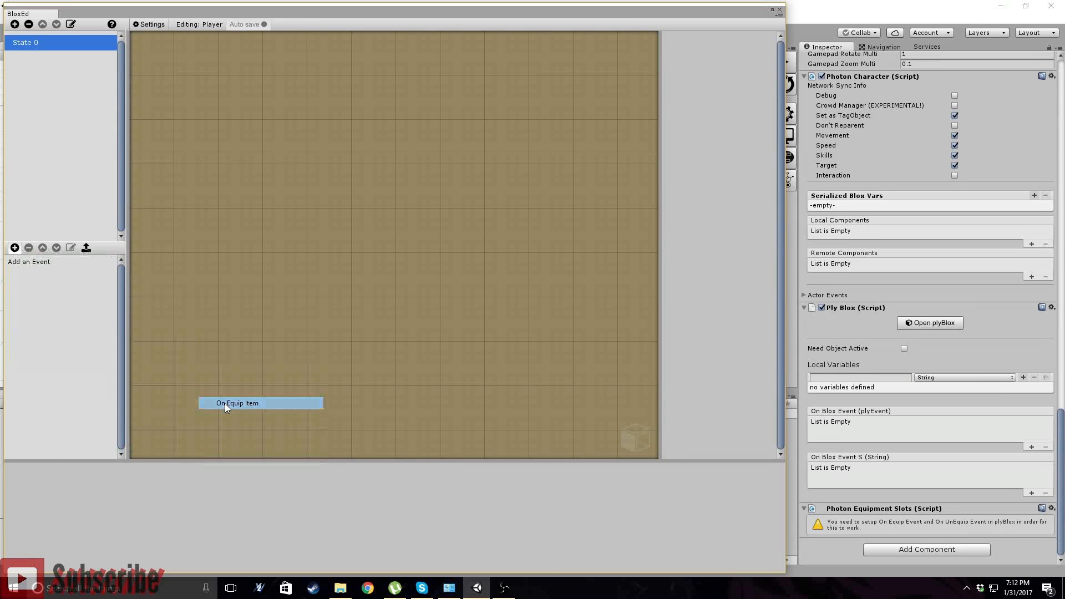
- Add the plyRPG item event On UnEquip Item to the Player's plyBlox state and close the plyBlox editor
click(14, 245)
mouse_move(48, 340)
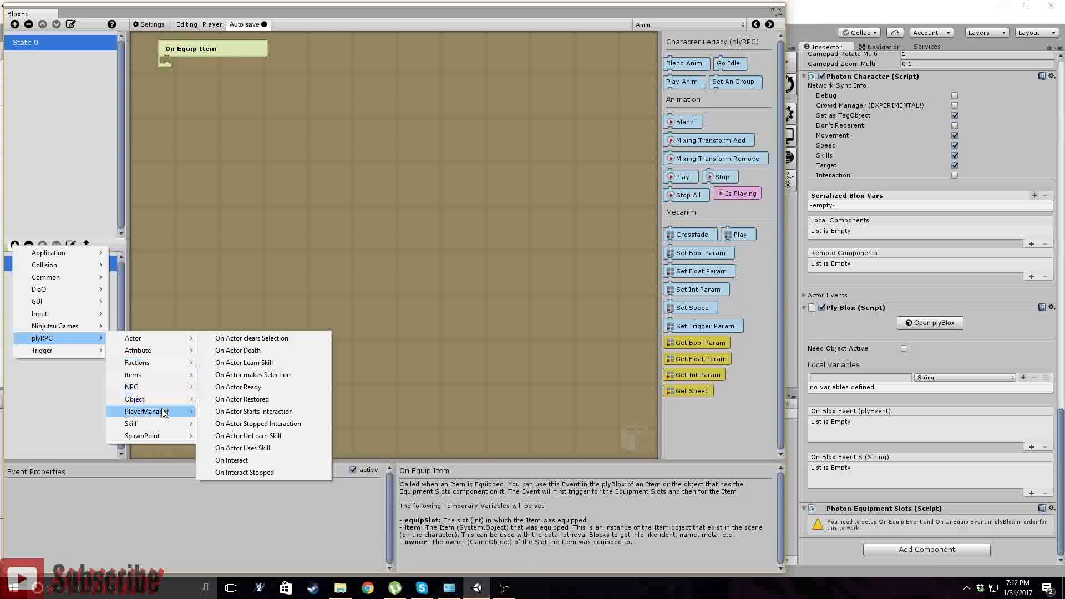
mouse_move(138, 380)
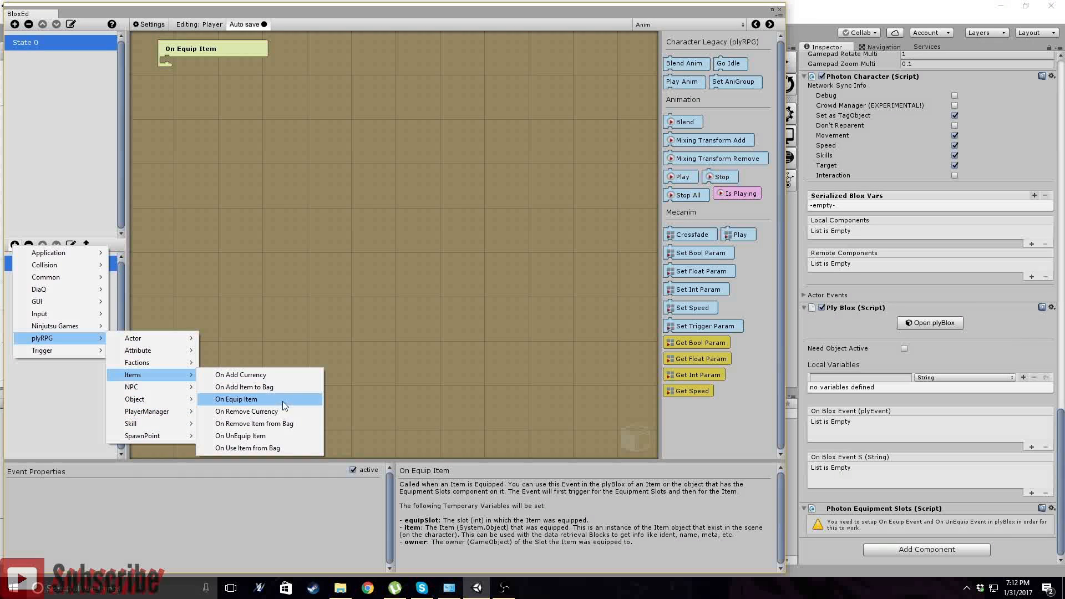
click(253, 436)
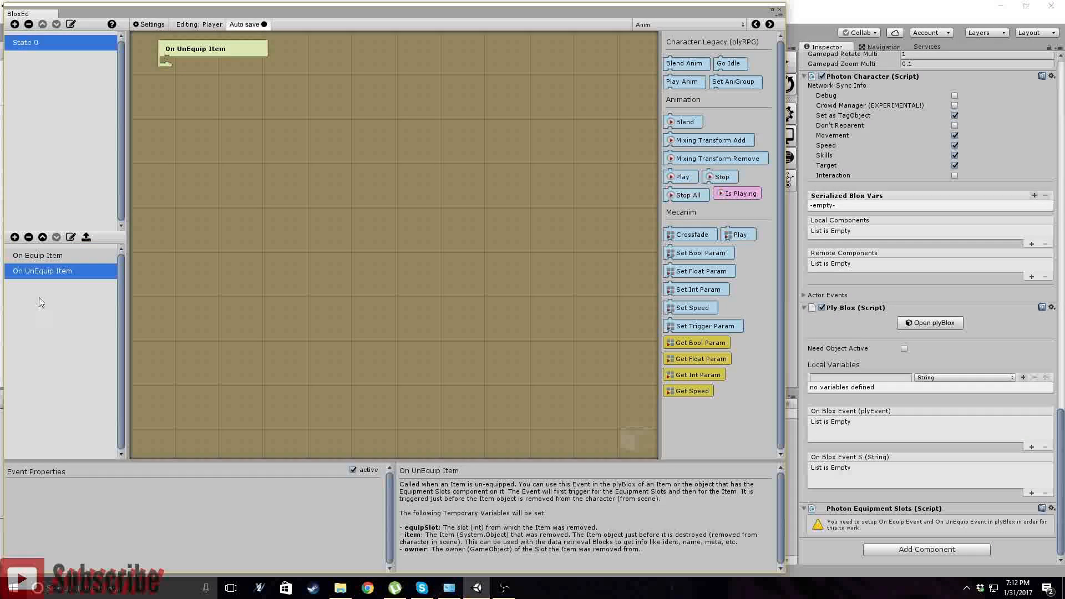
click(36, 257)
click(35, 271)
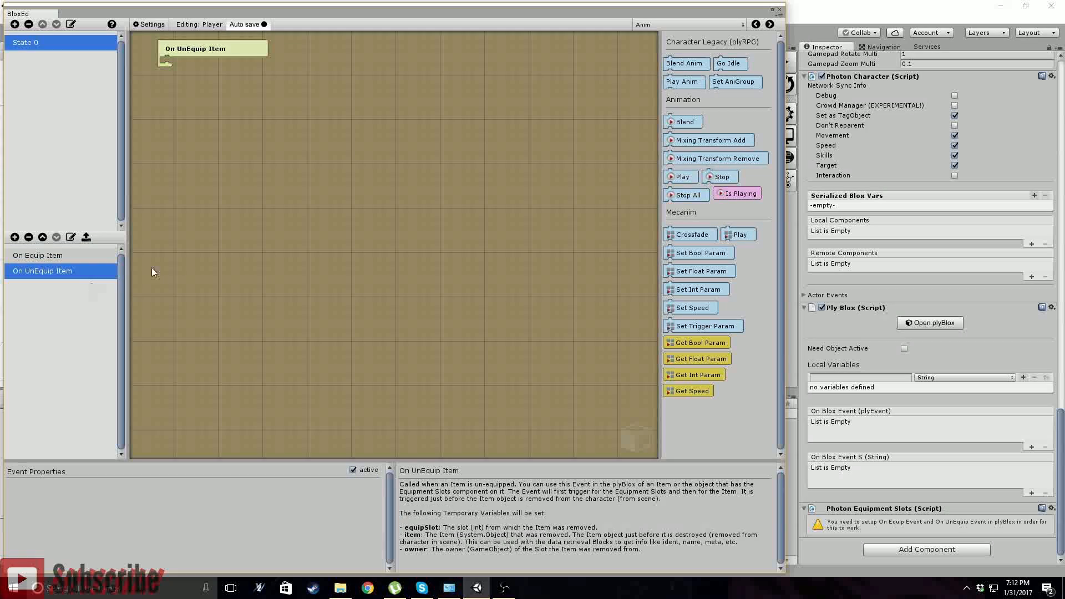
click(780, 9)
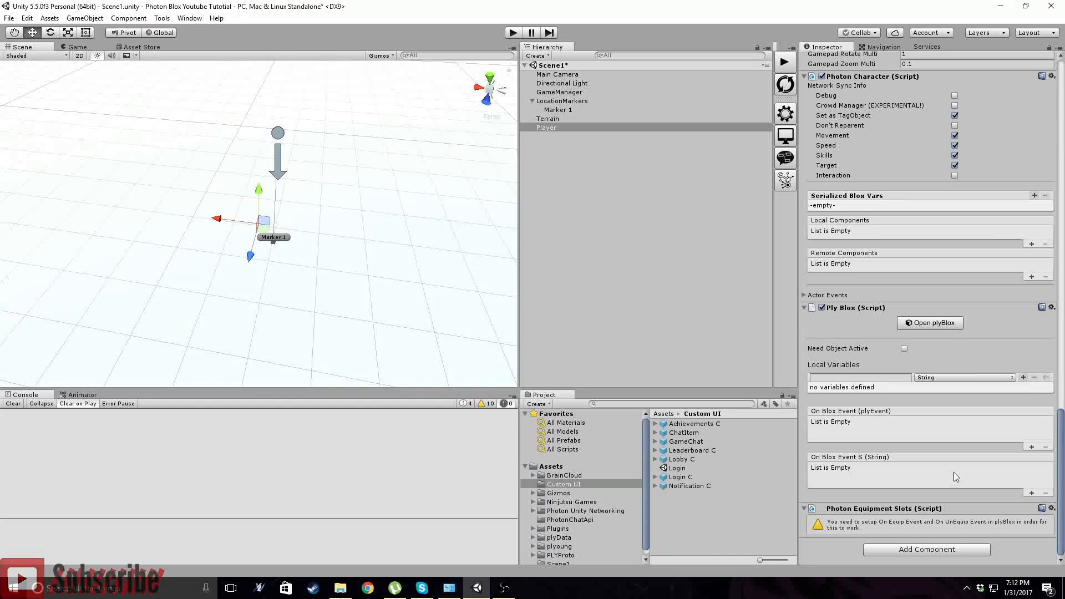
click(915, 552)
click(901, 514)
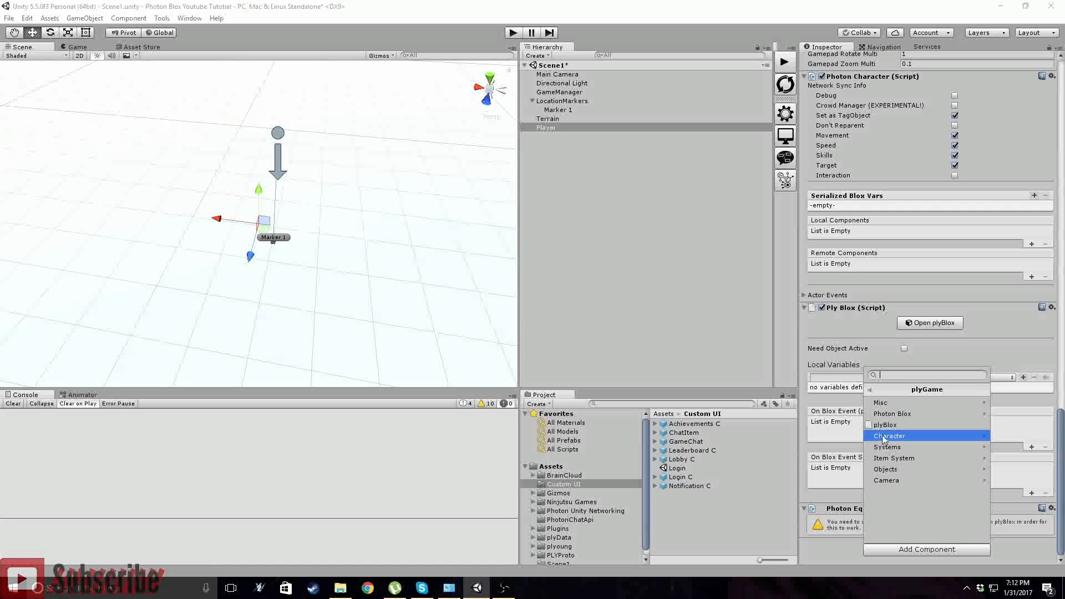
click(887, 414)
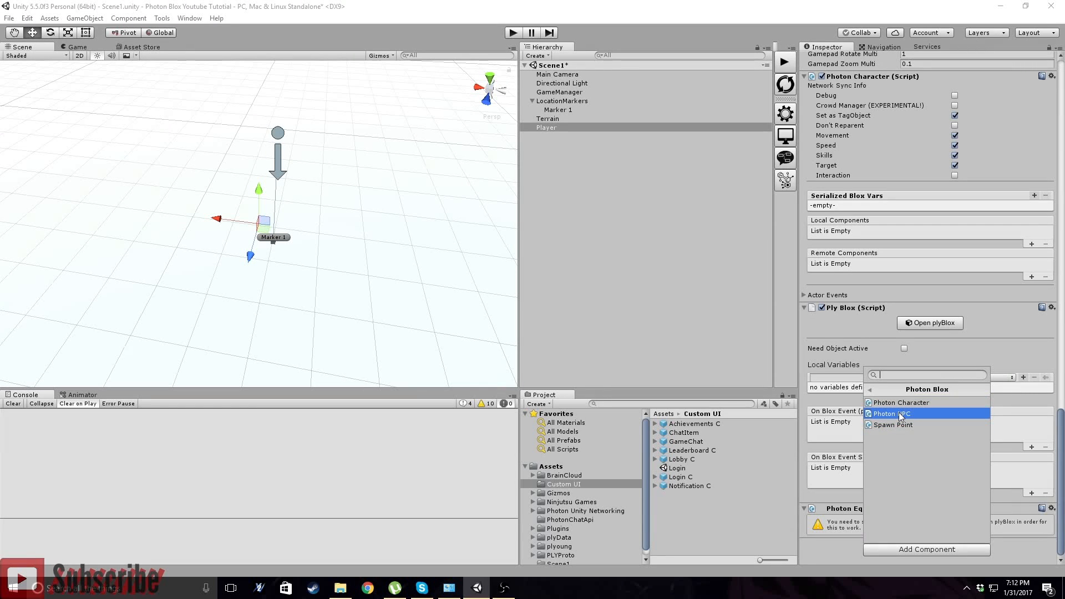
click(871, 390)
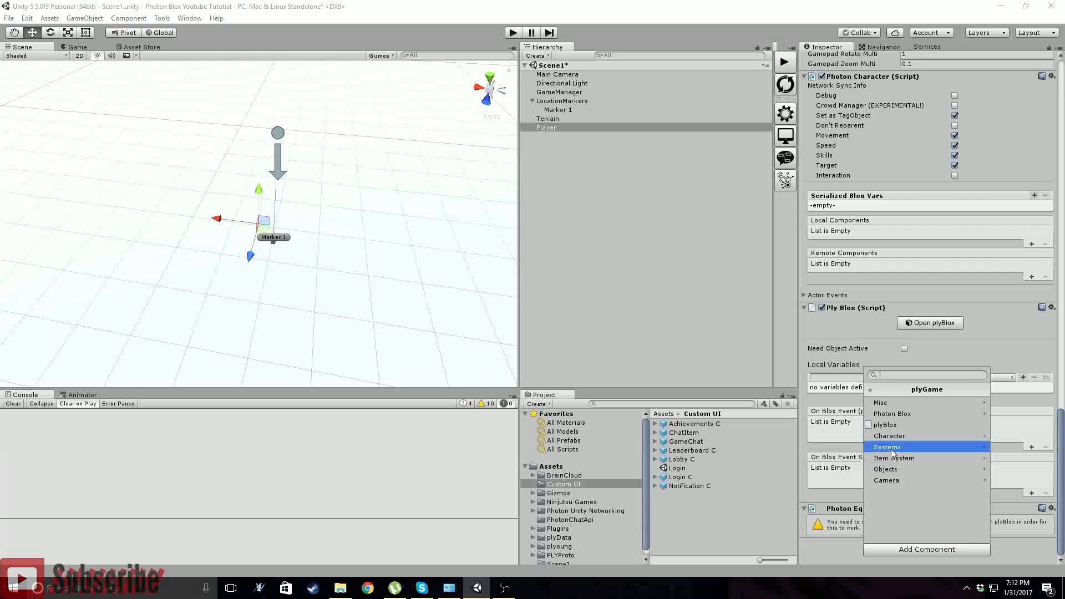
click(830, 545)
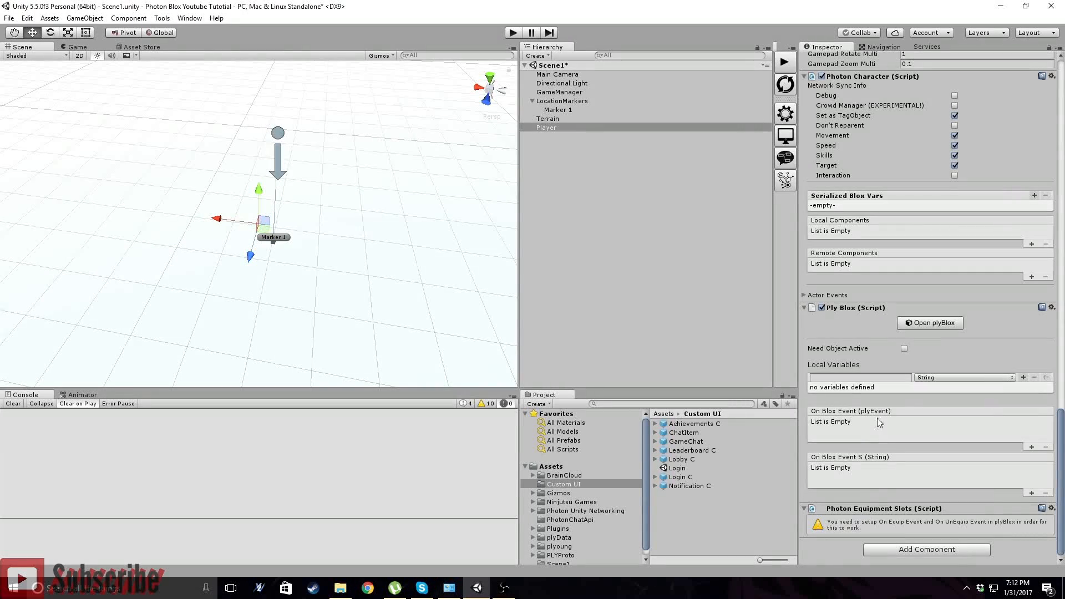
- Review the components attached to the Player object and the component categories plyGame offers, without adding any
scroll(918, 430, up, 8)
scroll(918, 429, up, 12)
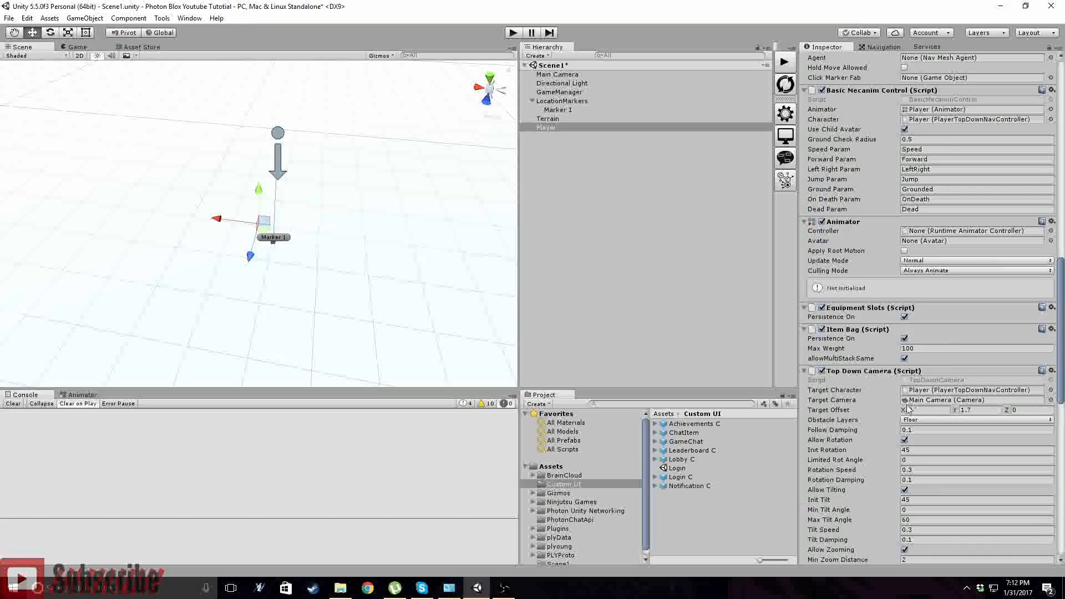
scroll(946, 365, up, 15)
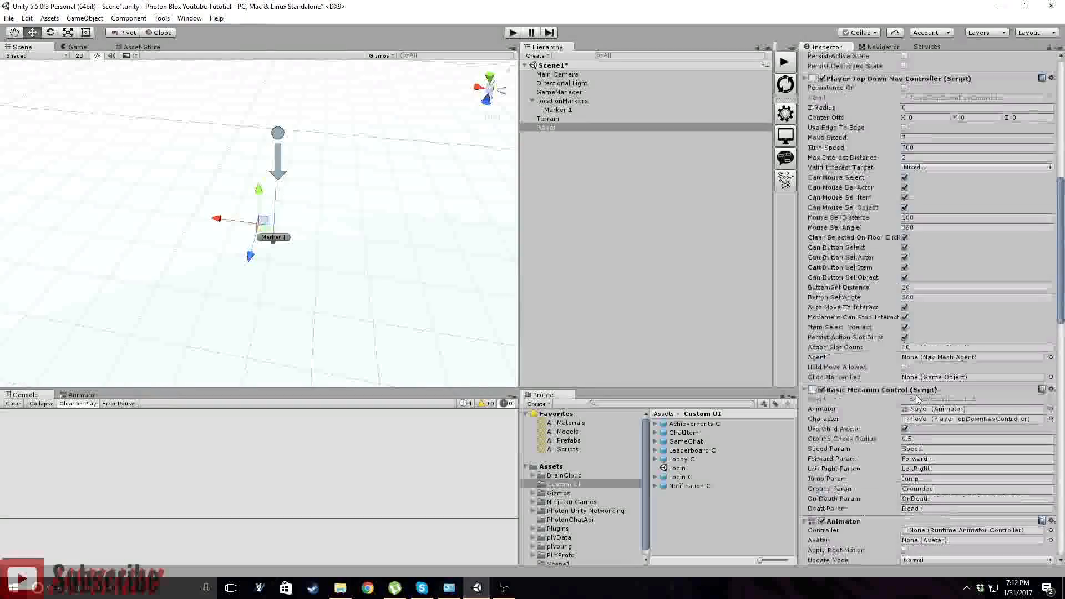
scroll(913, 409, down, 20)
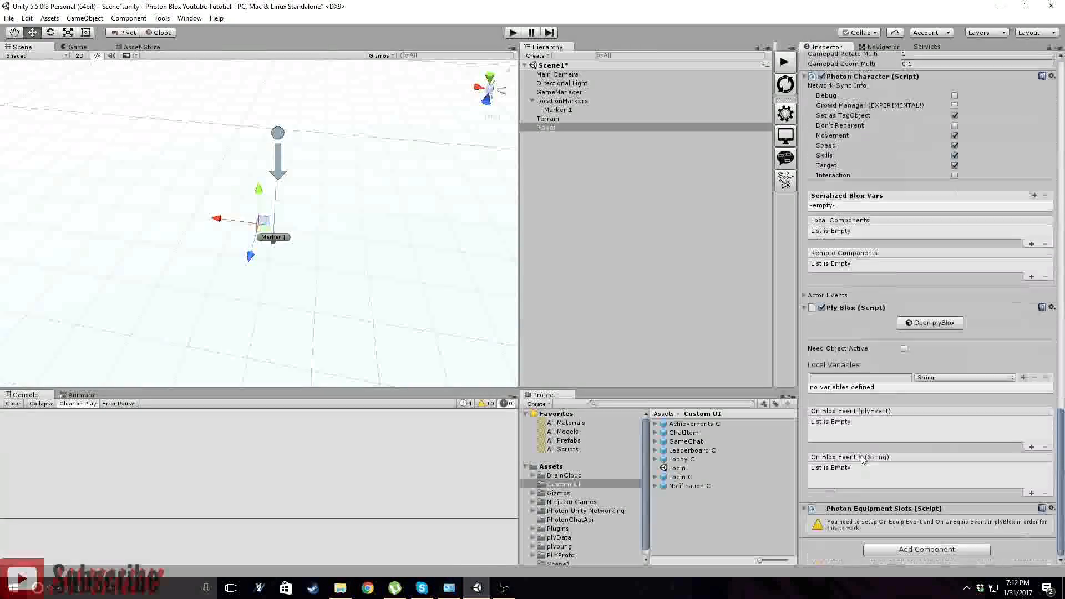
click(901, 549)
click(899, 516)
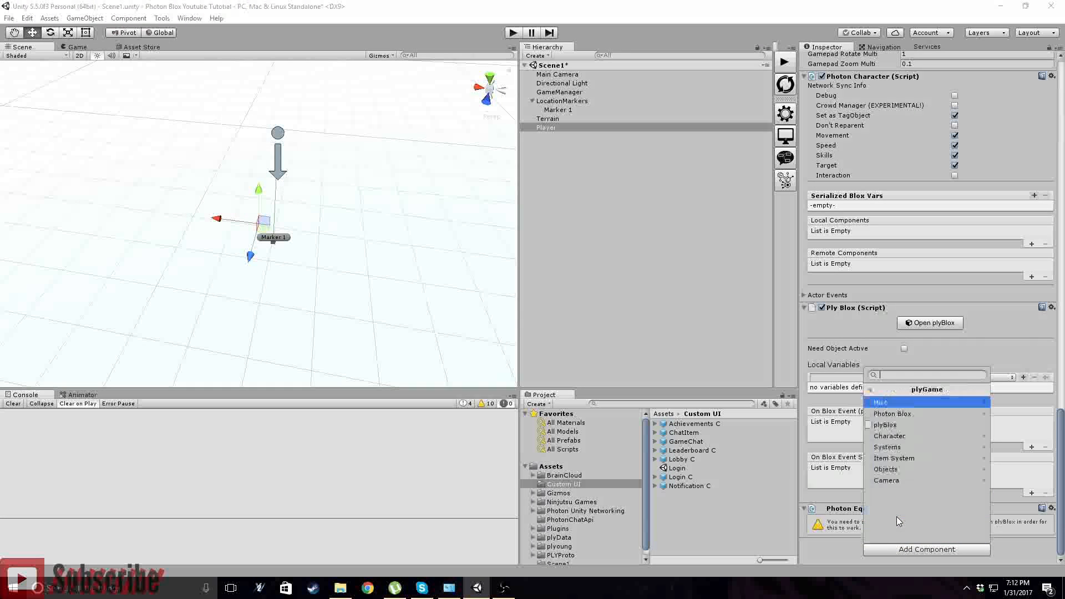
click(890, 467)
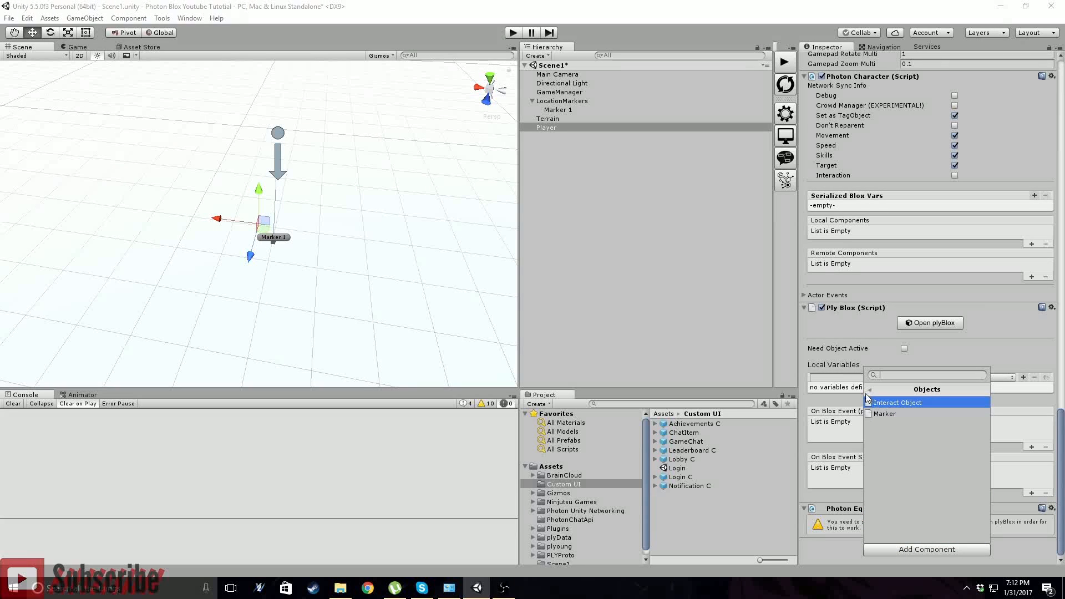
click(869, 389)
click(886, 459)
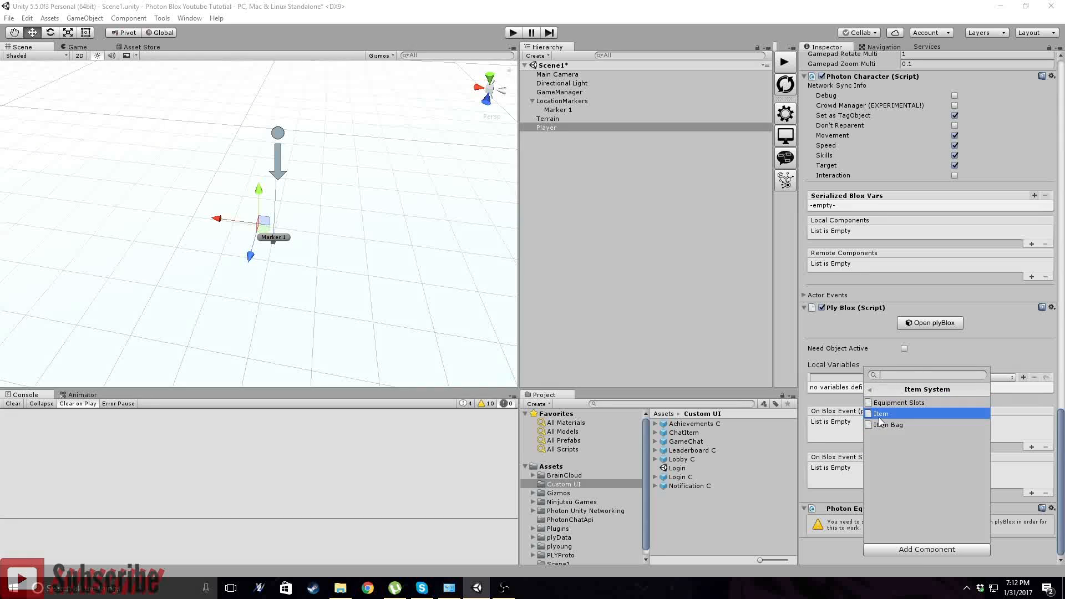
click(870, 389)
click(890, 449)
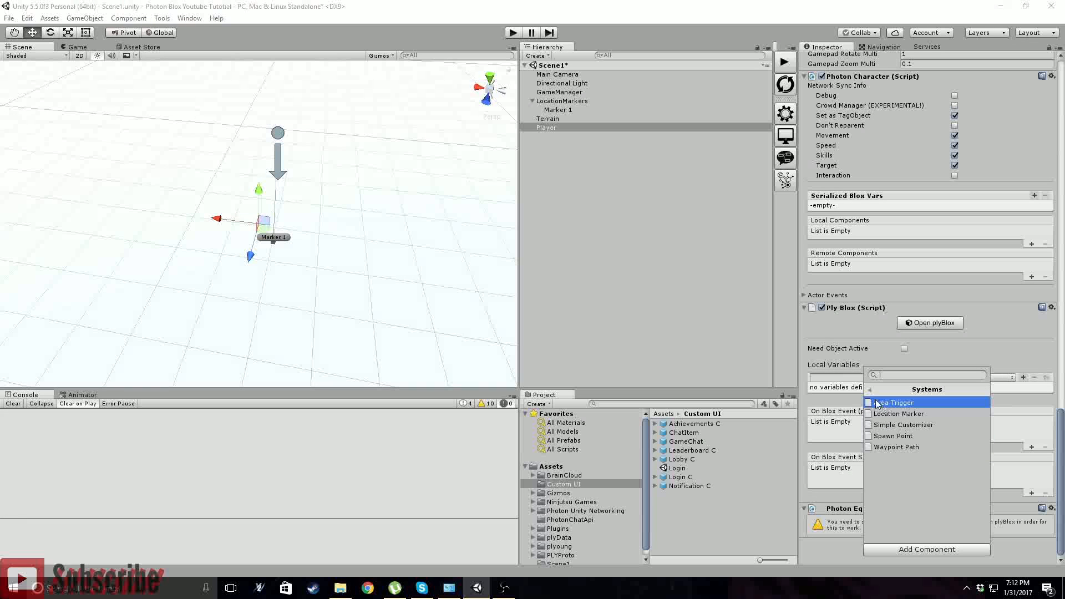
click(869, 390)
click(876, 402)
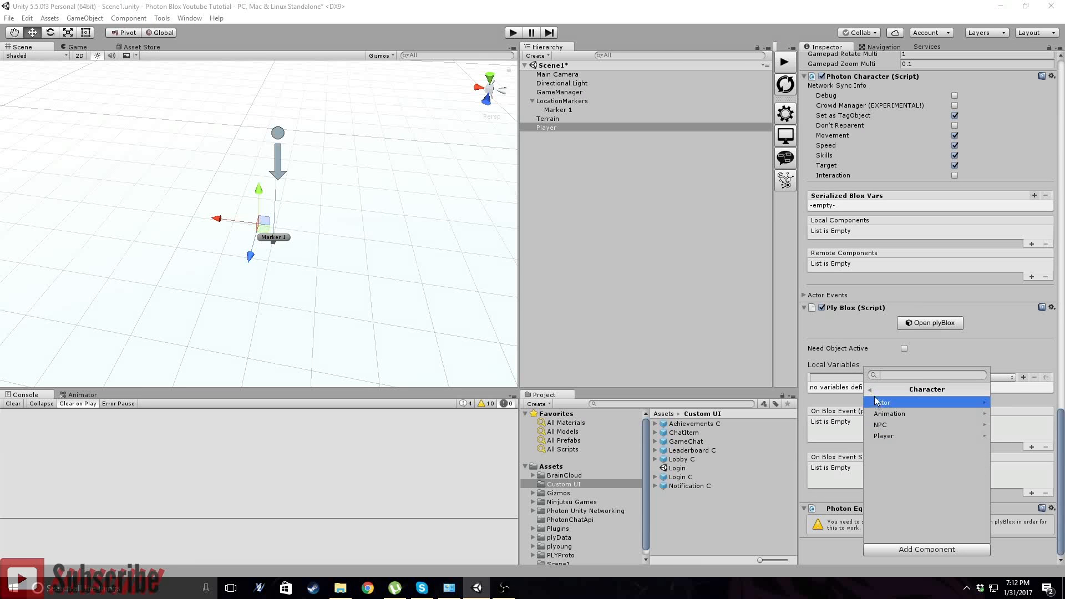
click(869, 390)
click(886, 414)
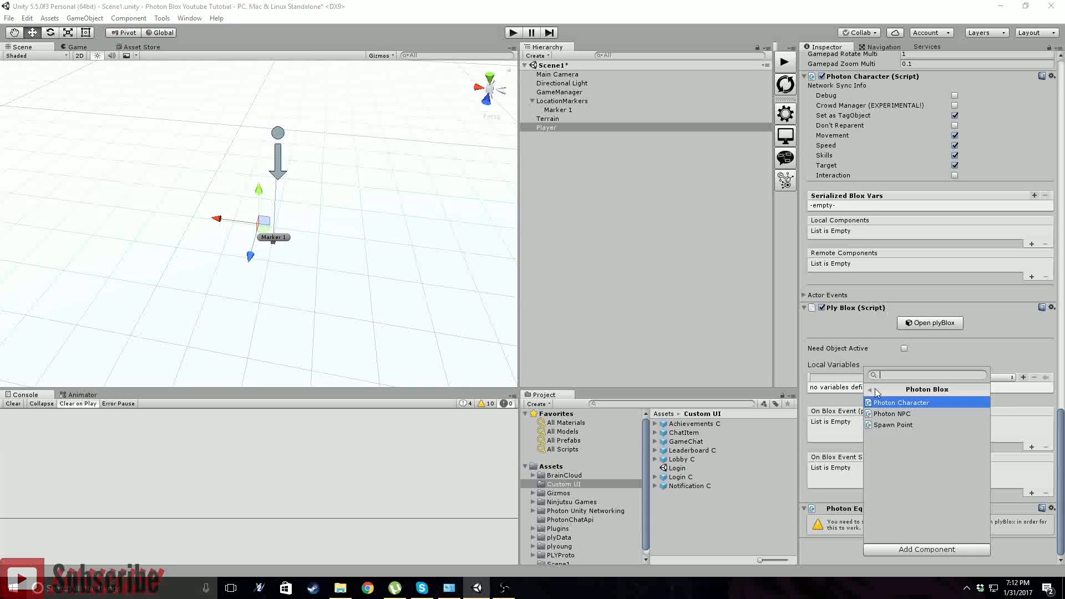
click(870, 391)
click(881, 413)
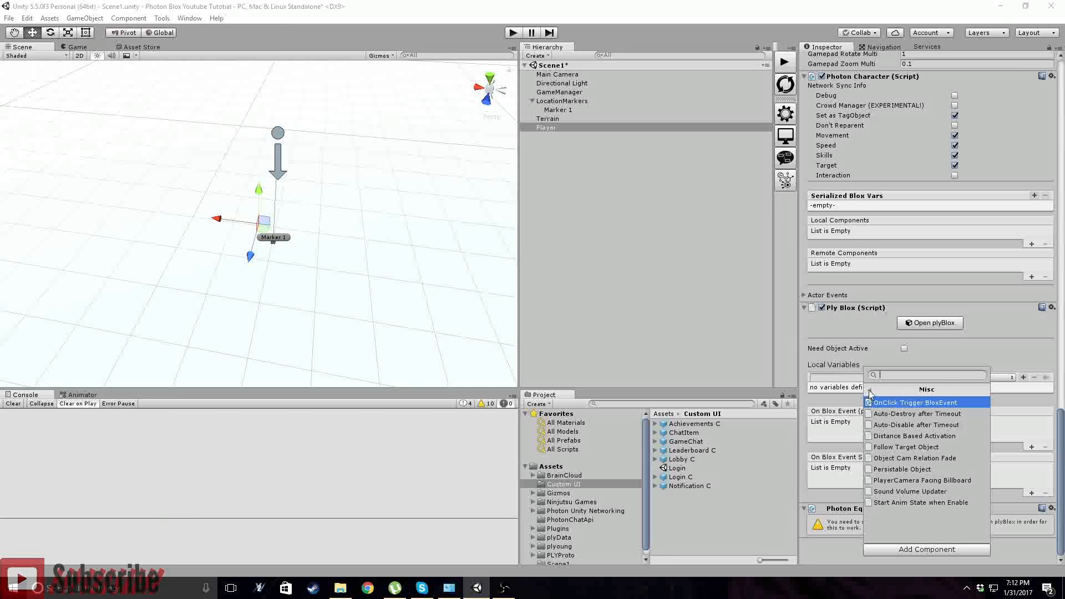
click(869, 391)
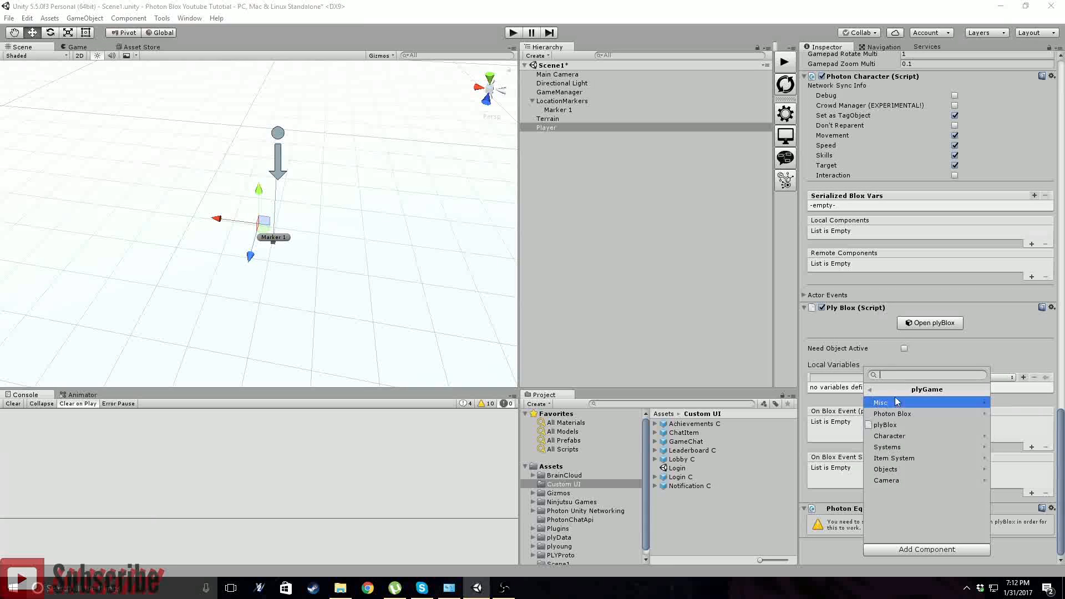
click(840, 547)
click(581, 211)
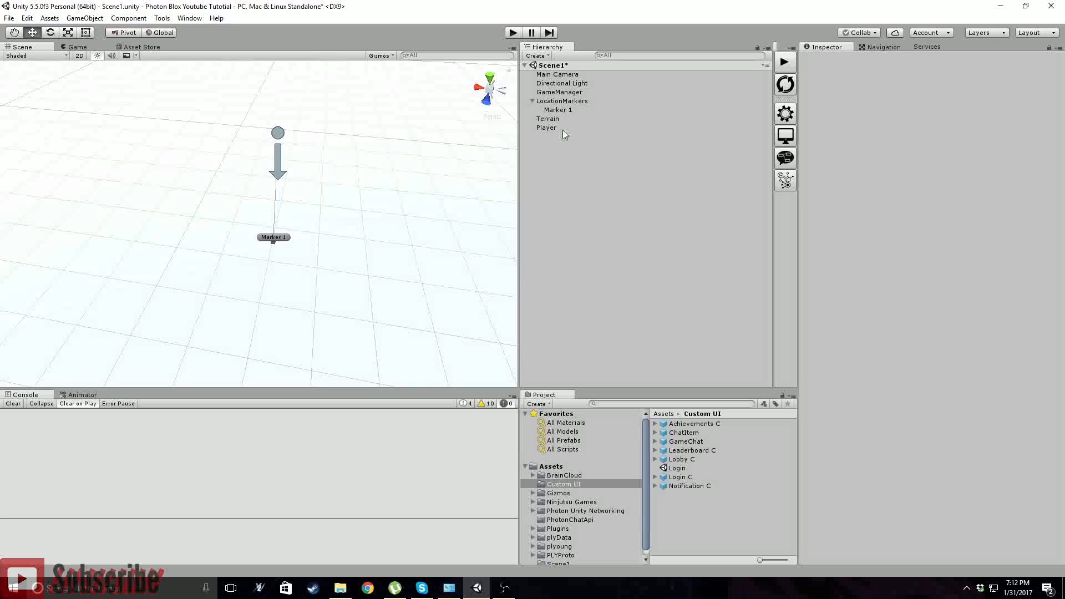
- Look through the Scenes and Objects subfolders of the PLYProto assets for a model to use on the Player
click(546, 128)
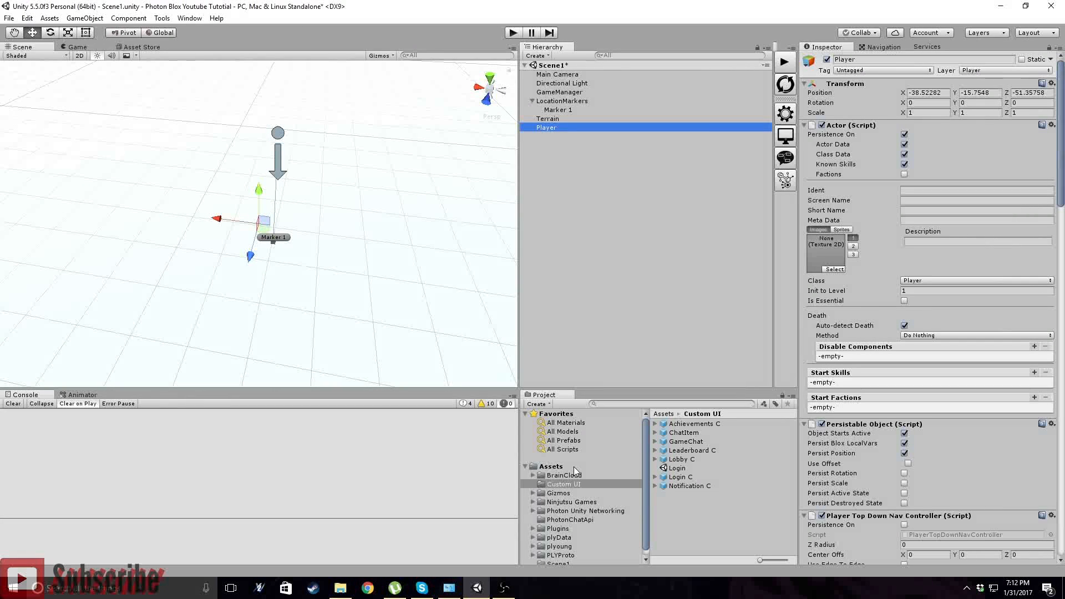
scroll(574, 483, down, 1)
drag(566, 548, 681, 505)
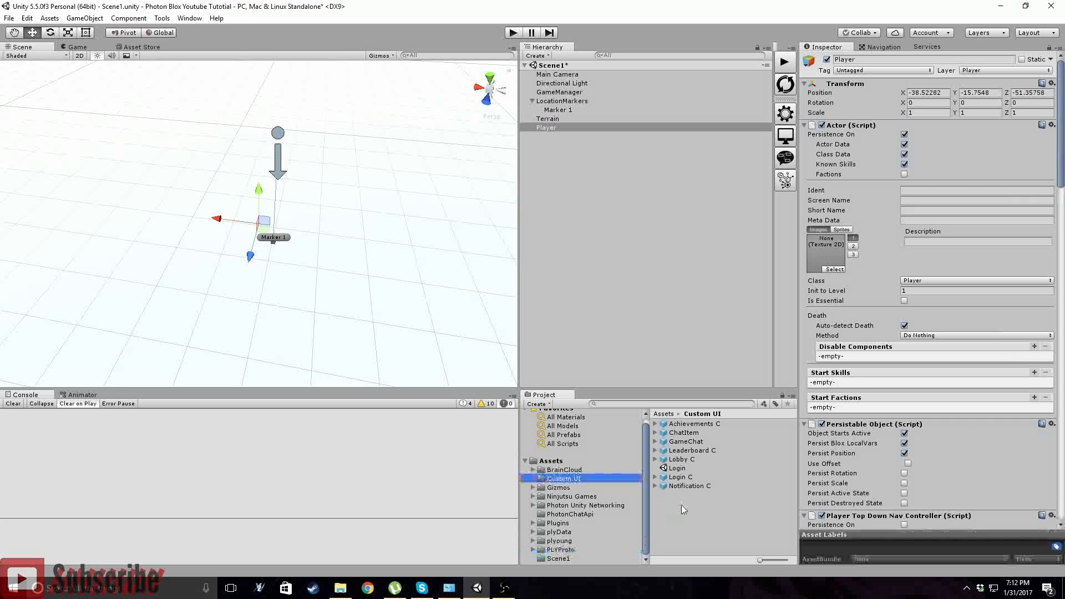
click(561, 550)
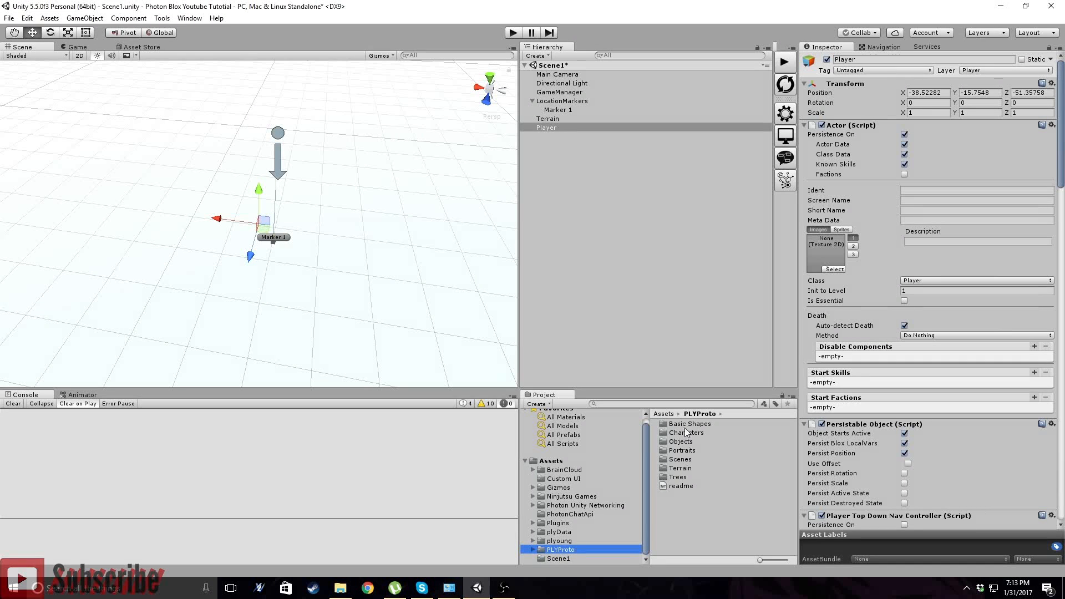
double_click(682, 459)
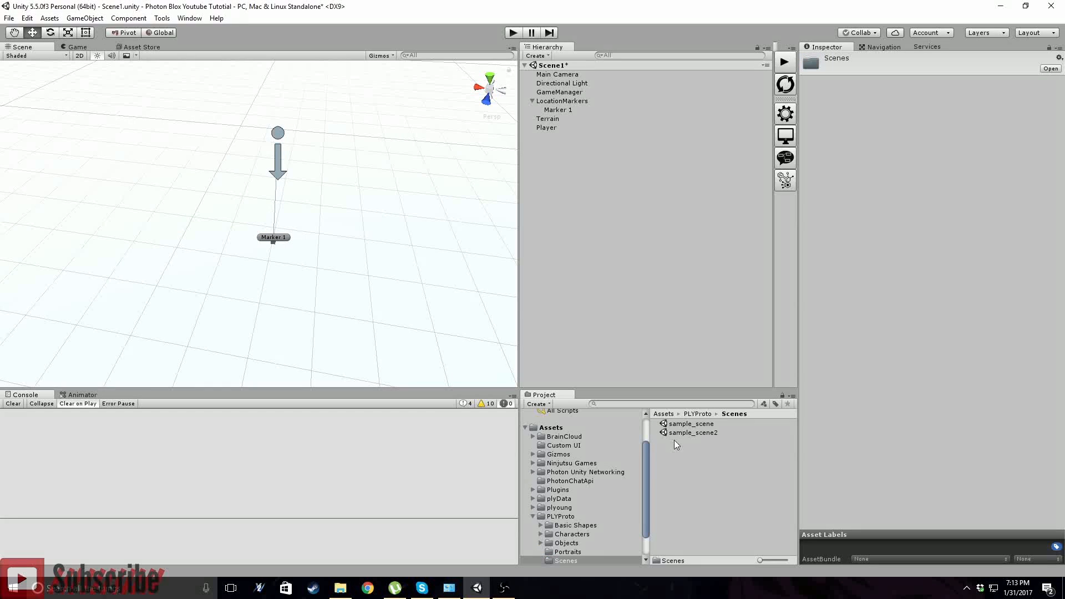
click(568, 550)
click(565, 542)
click(676, 451)
click(677, 441)
click(673, 432)
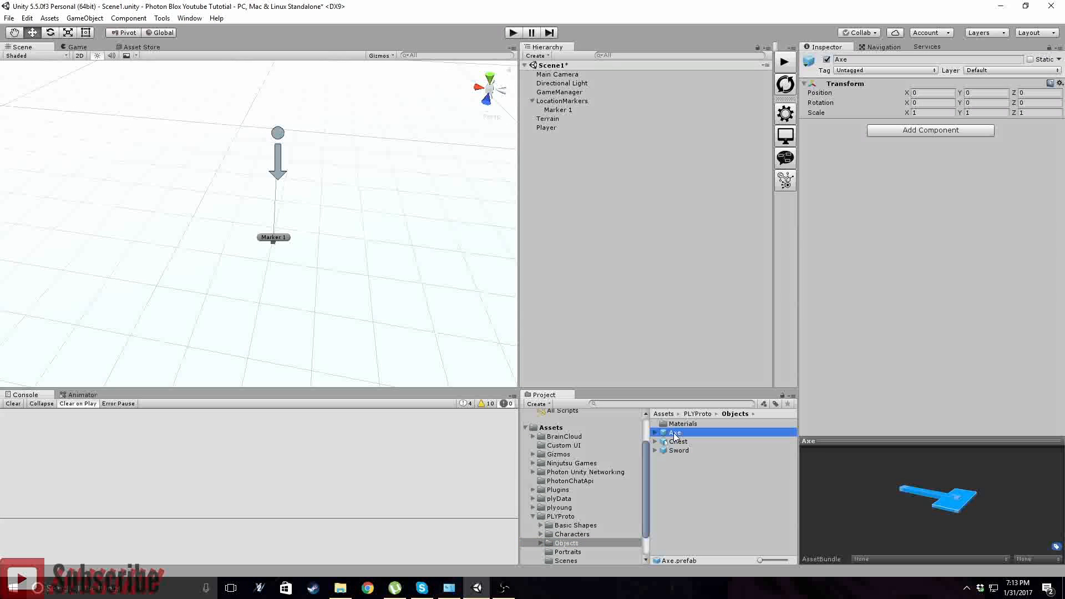
click(681, 424)
- Add the Humanoid prefab from PLYProto's Characters/humanoid folder to the scene as a child of the Player object
click(570, 534)
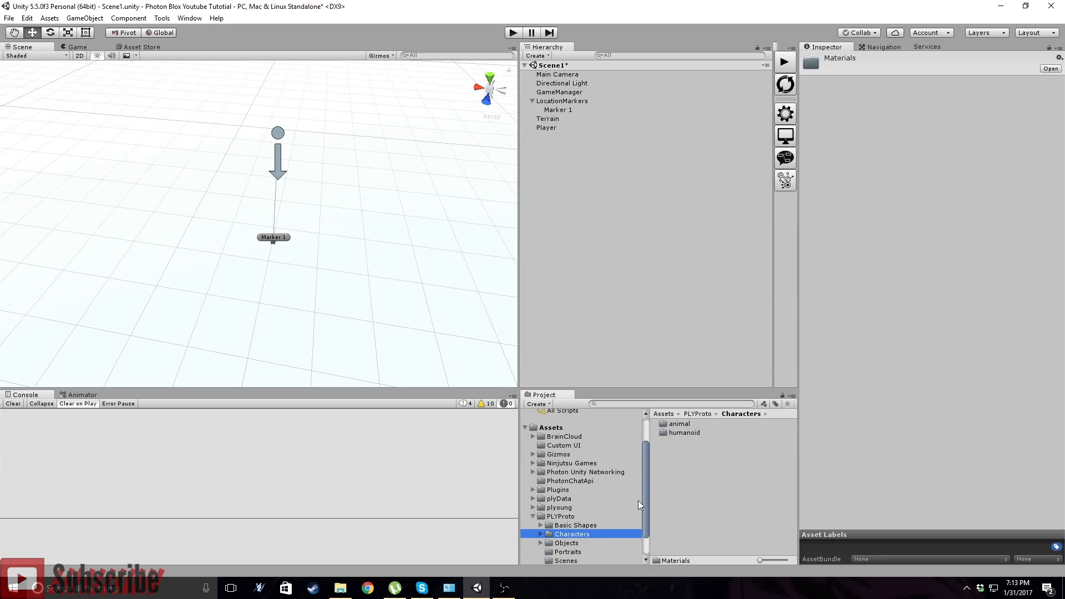
double_click(680, 433)
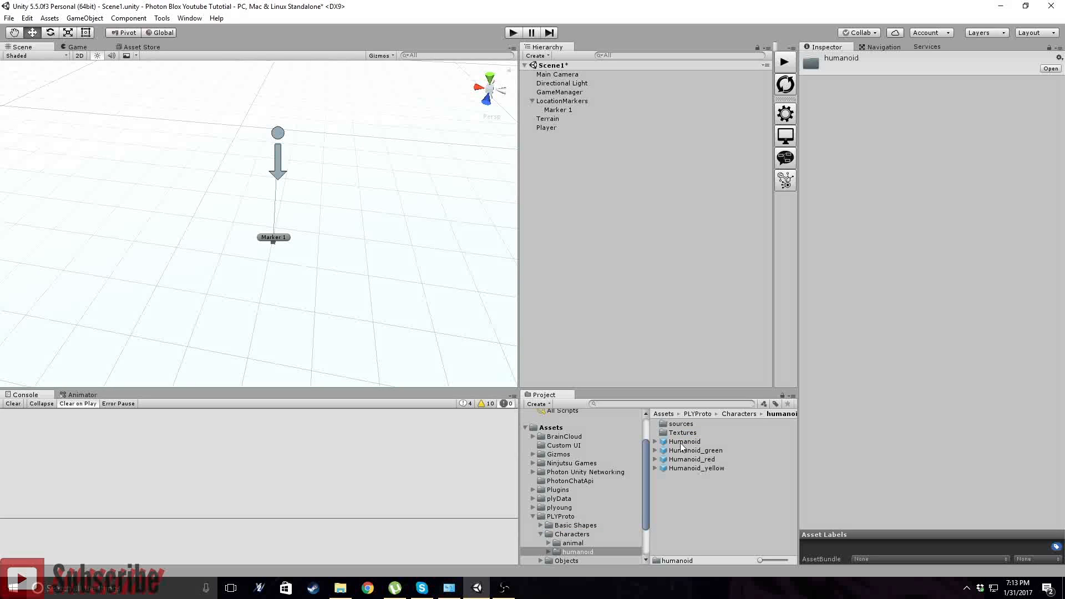
click(682, 441)
mouse_move(901, 495)
mouse_down()
mouse_move(856, 491)
mouse_move(893, 492)
mouse_up()
drag(669, 445, 544, 128)
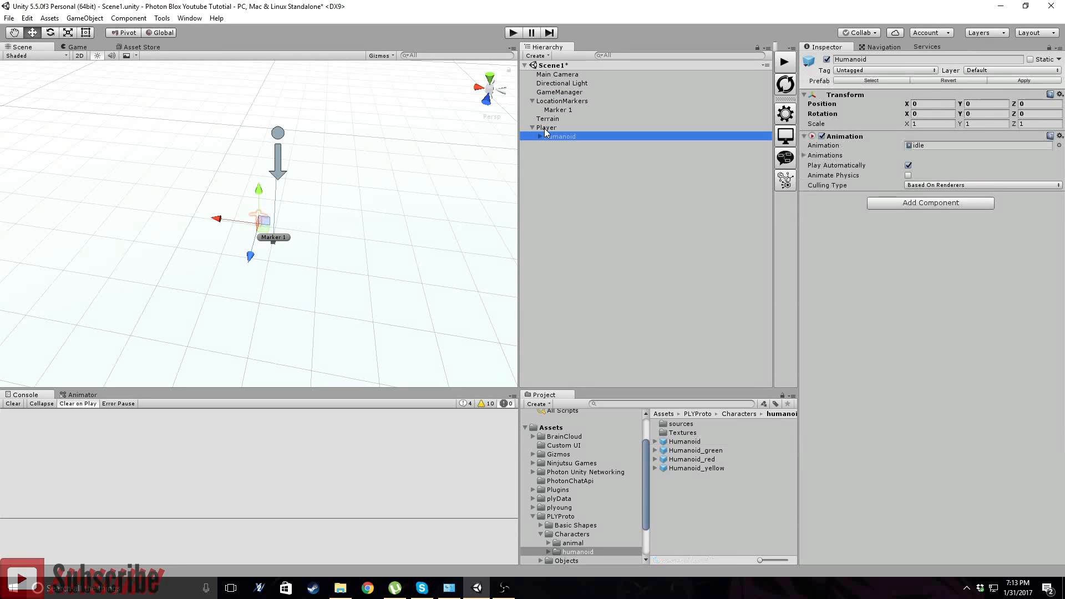
- Set the Player's Y position to 0 and move it beside Marker 1, to about X -42.99 and Z -34.69
mouse_move(334, 289)
right_down()
mouse_move(366, 280)
mouse_move(311, 253)
right_up()
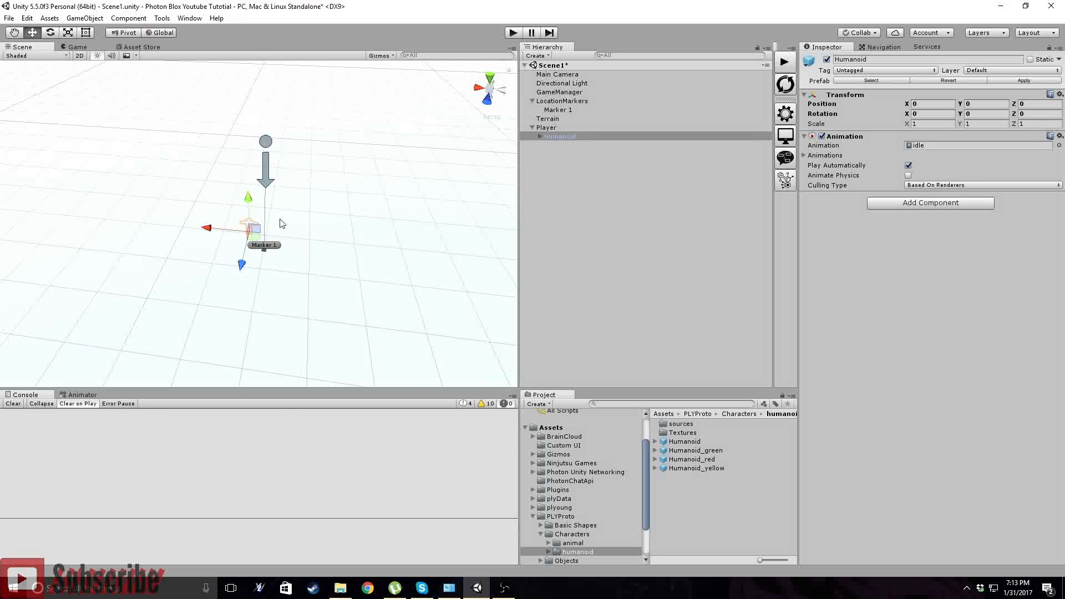
click(548, 128)
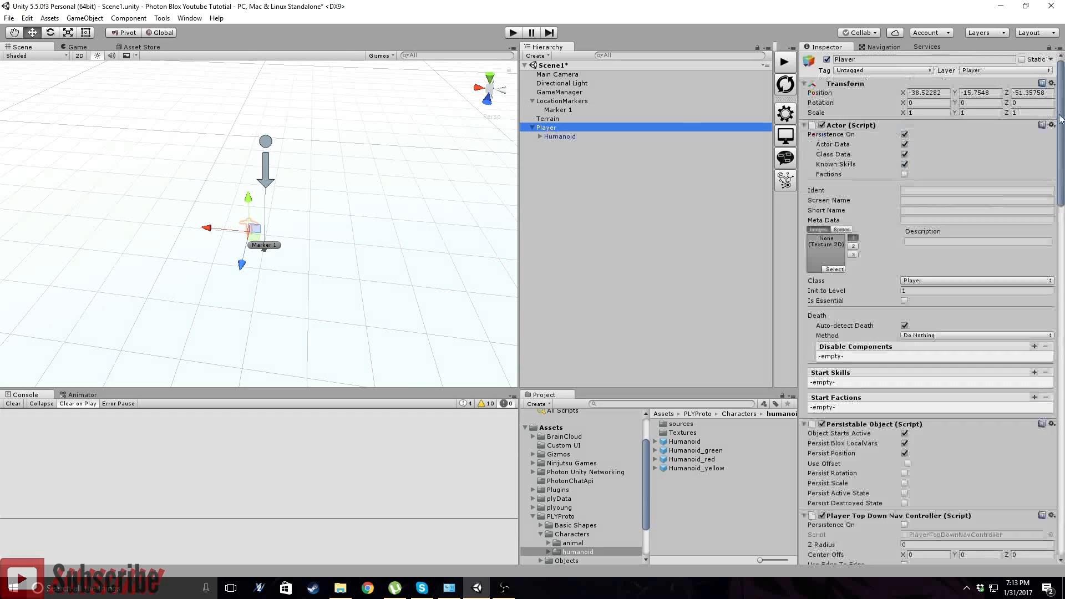
click(993, 93)
text(0)
right_drag(321, 129, 315, 112)
drag(271, 121, 247, 193)
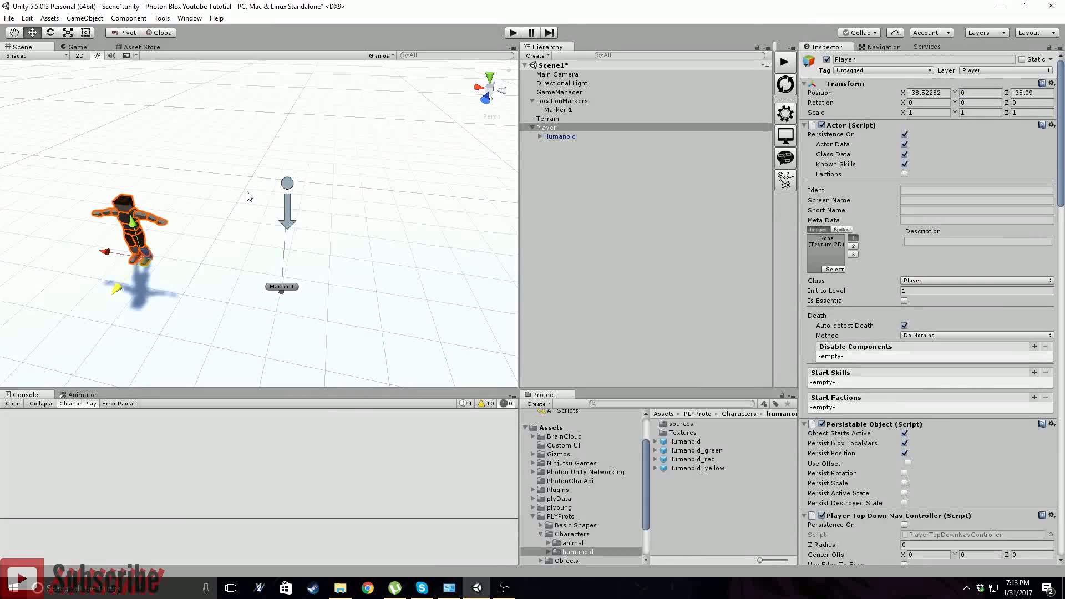
drag(102, 257, 293, 286)
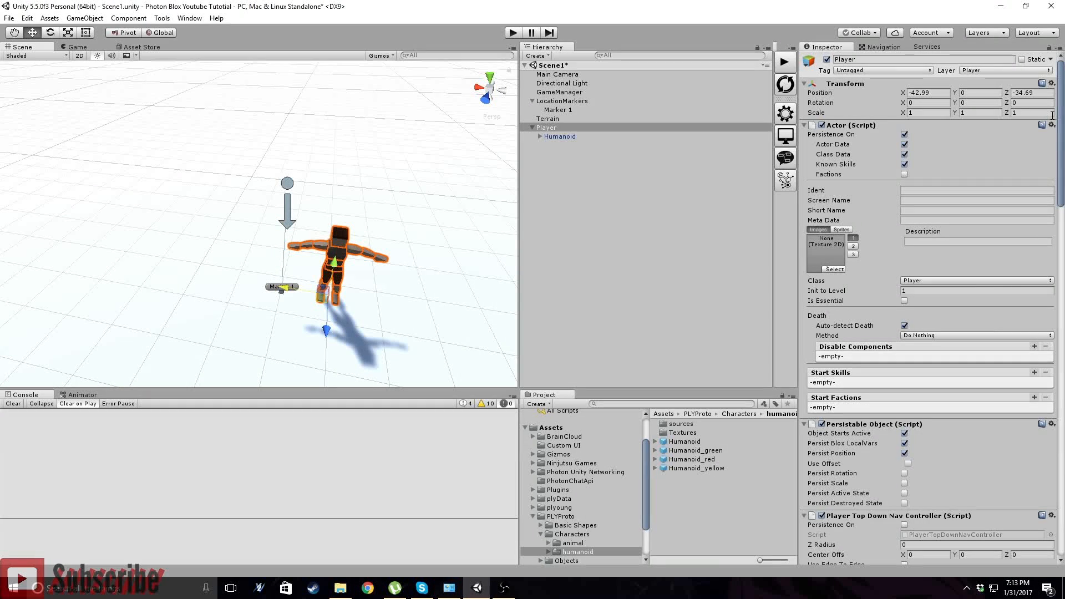
- Create a 3D cube under the Player as a size reference and shift it beside the humanoid to about X -1.04
key(f)
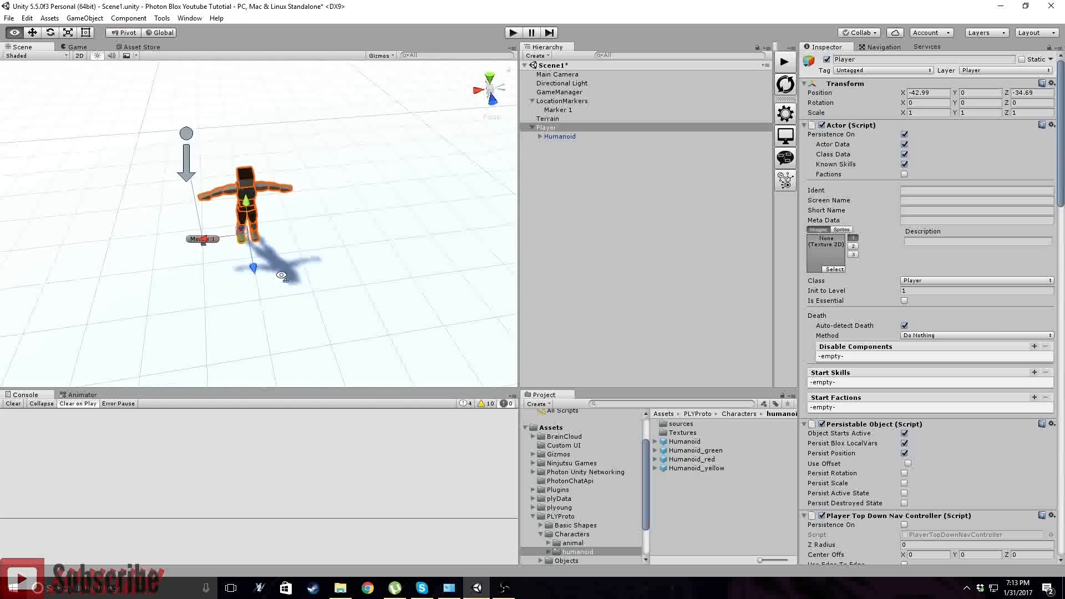
alt+drag(374, 295, 346, 248)
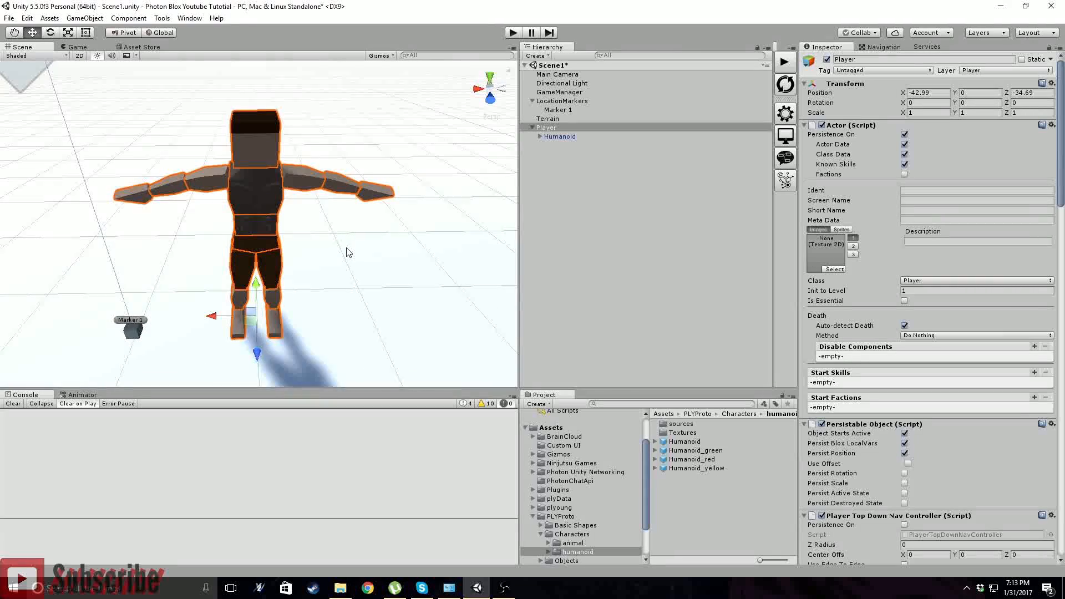
scroll(350, 253, down, 3)
right_click(594, 306)
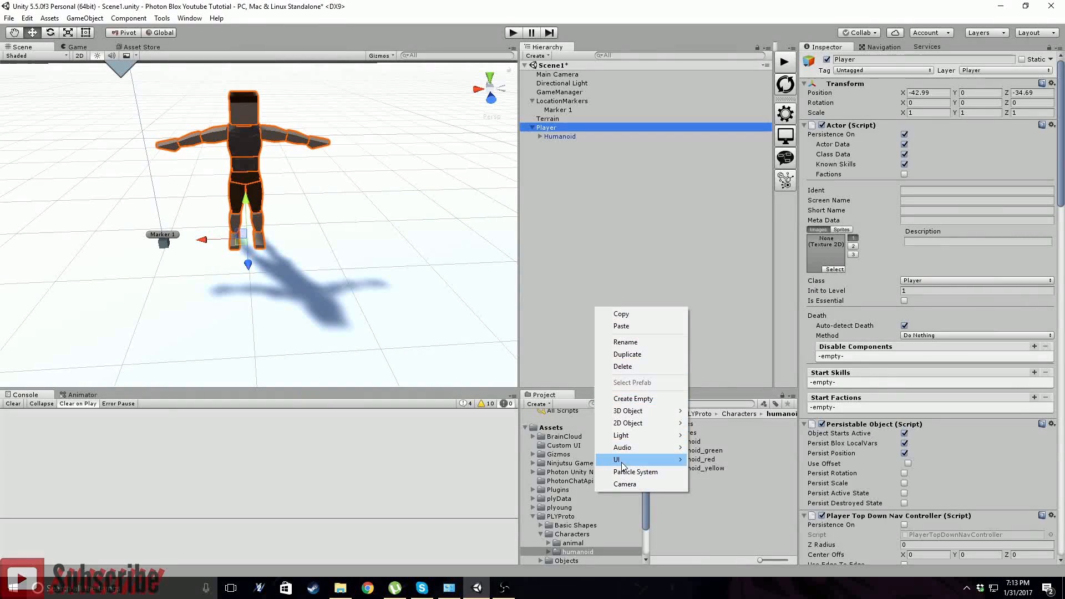
mouse_move(654, 410)
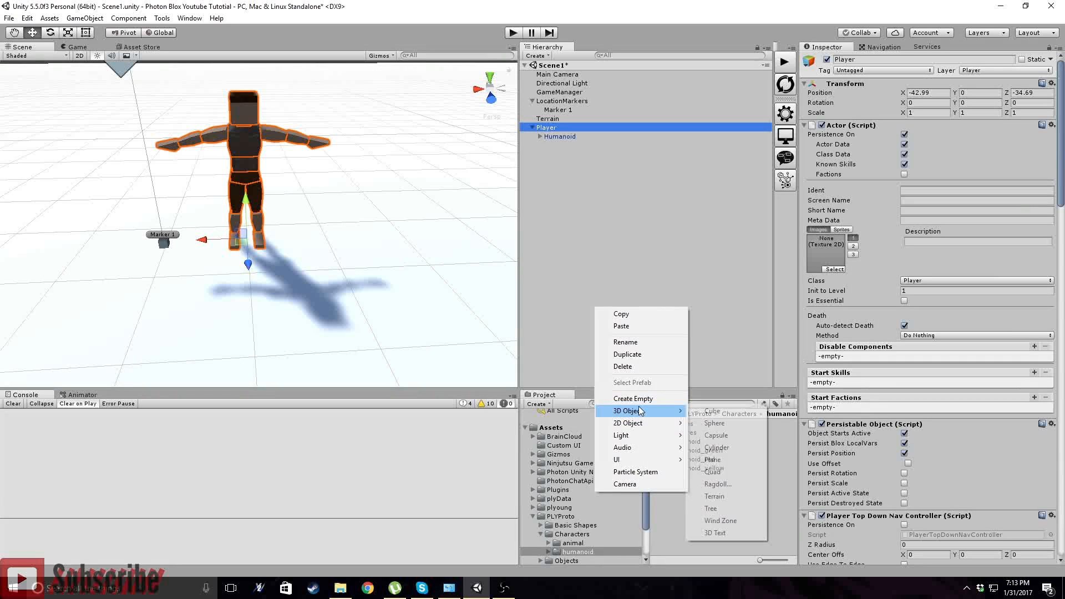
click(713, 412)
drag(203, 240, 284, 239)
- Set the cube's Y scale to 2 and Y position to 1, and move it out of the Player's hierarchy
click(981, 113)
text(2)
click(974, 95)
text(1)
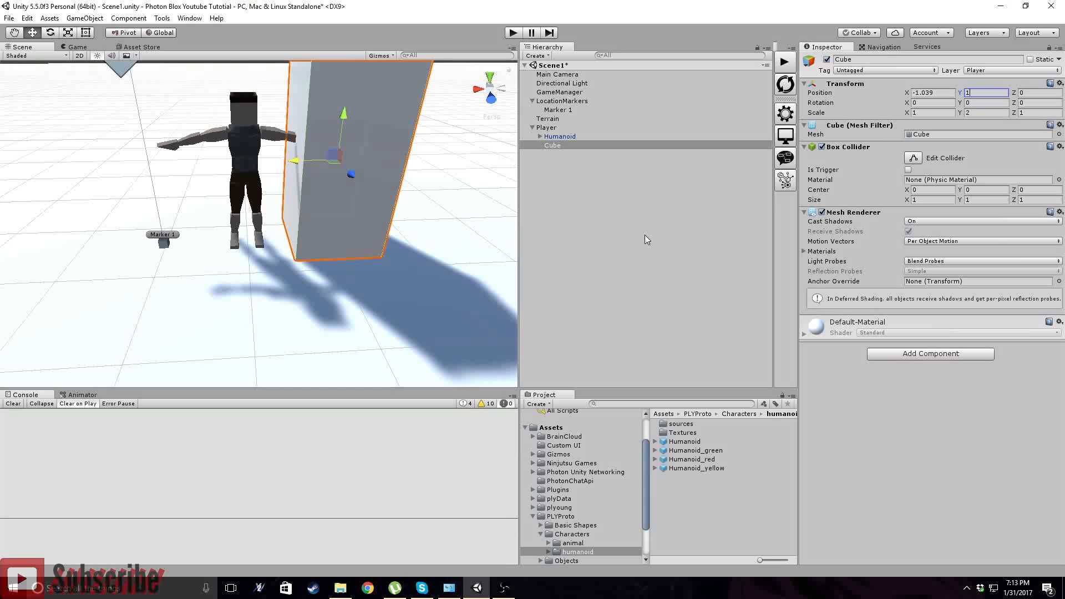
right_drag(370, 218, 368, 178)
scroll(361, 184, down, 5)
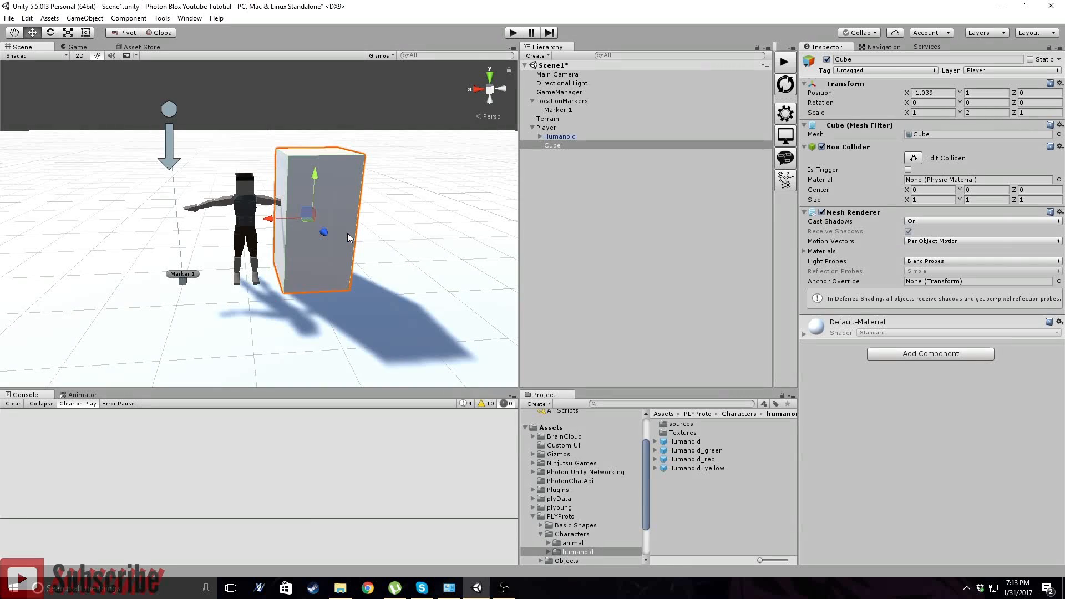
scroll(347, 237, up, 3)
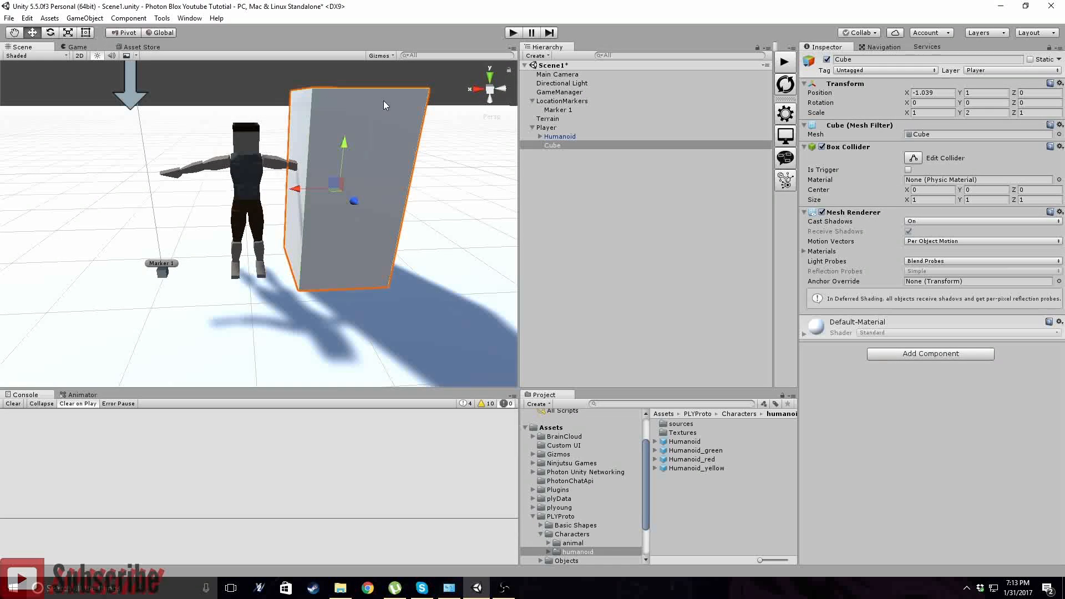
drag(559, 144, 558, 223)
- Scale the Humanoid uniformly to about 1.12 against the reference cube's height and delete the cube
double_click(559, 136)
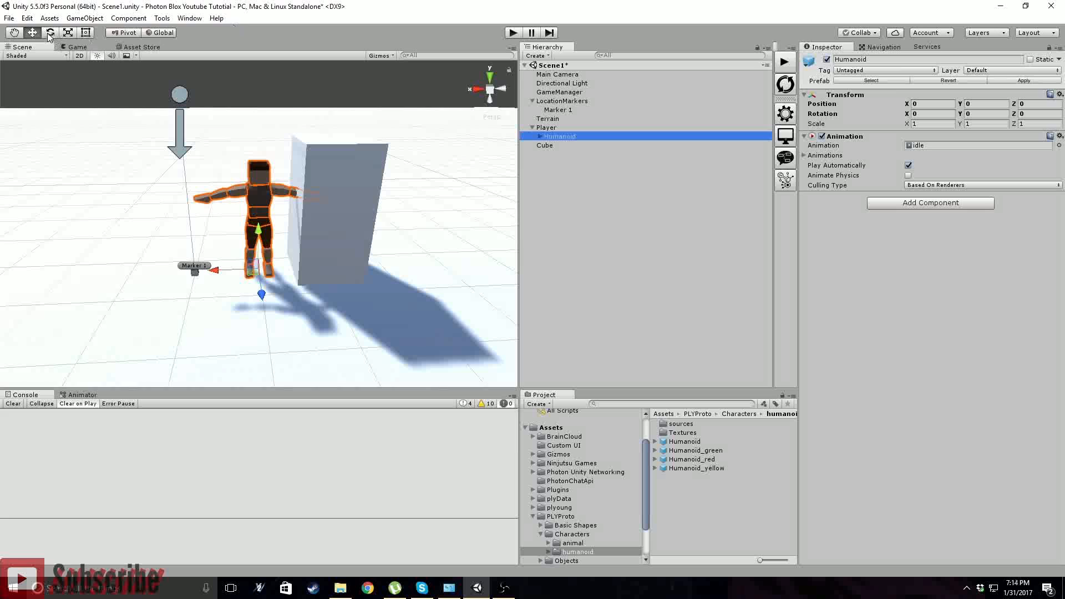
click(68, 32)
drag(258, 269, 263, 268)
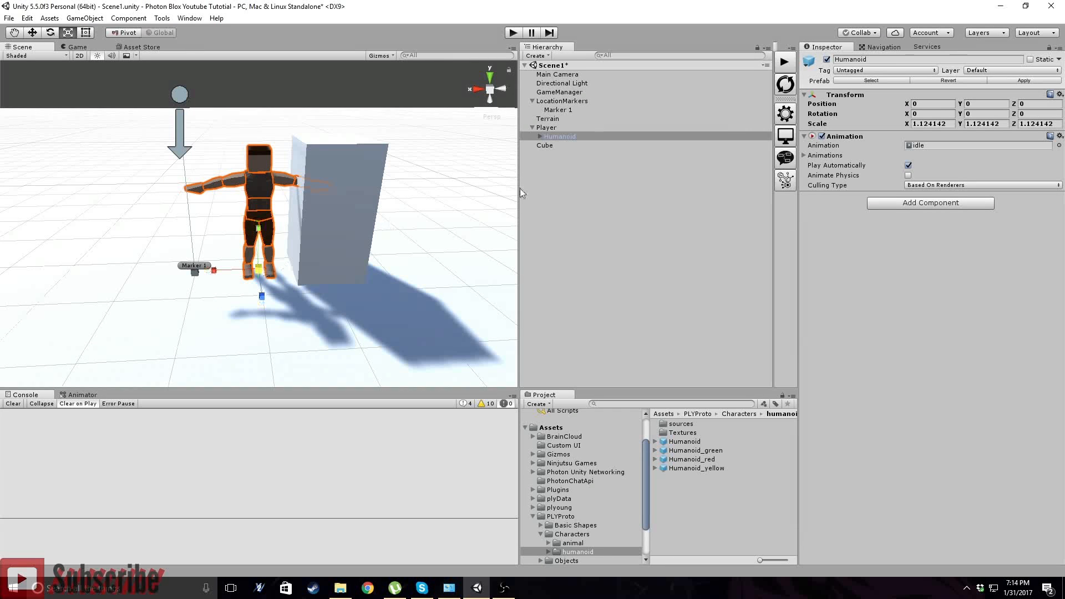
click(544, 146)
key(Delete)
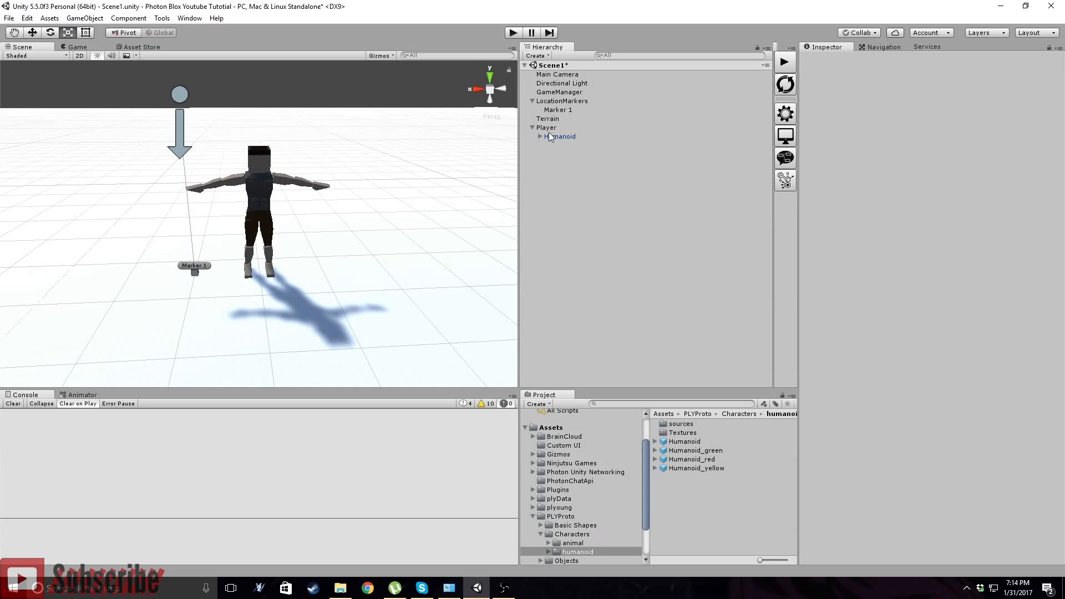
- Review the Player's components and add a Nav Mesh Agent component to it
click(546, 128)
scroll(888, 277, down, 15)
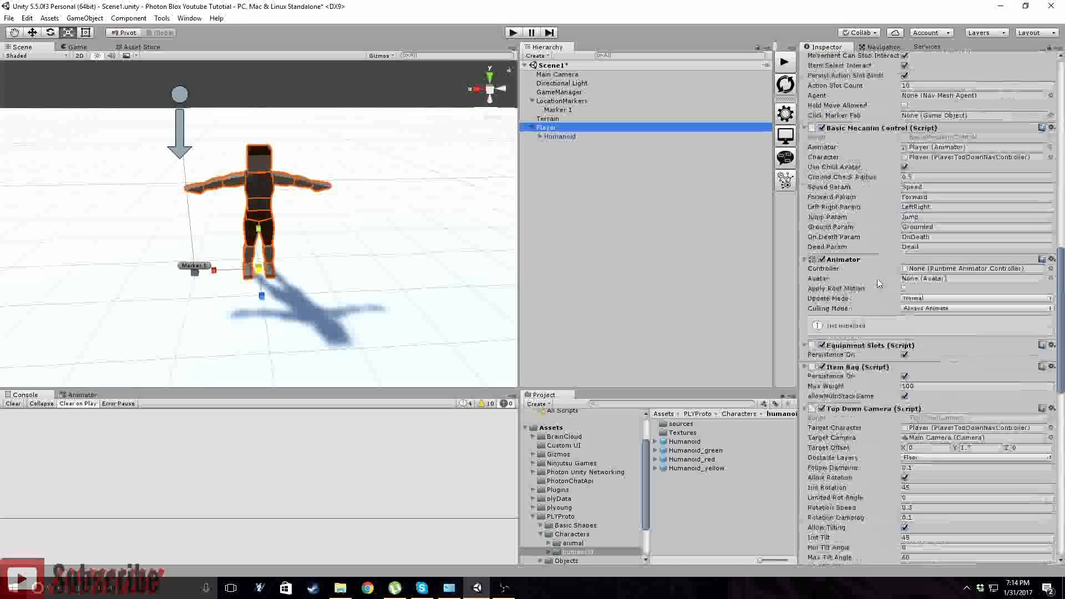
scroll(908, 271, down, 2)
scroll(977, 354, up, 15)
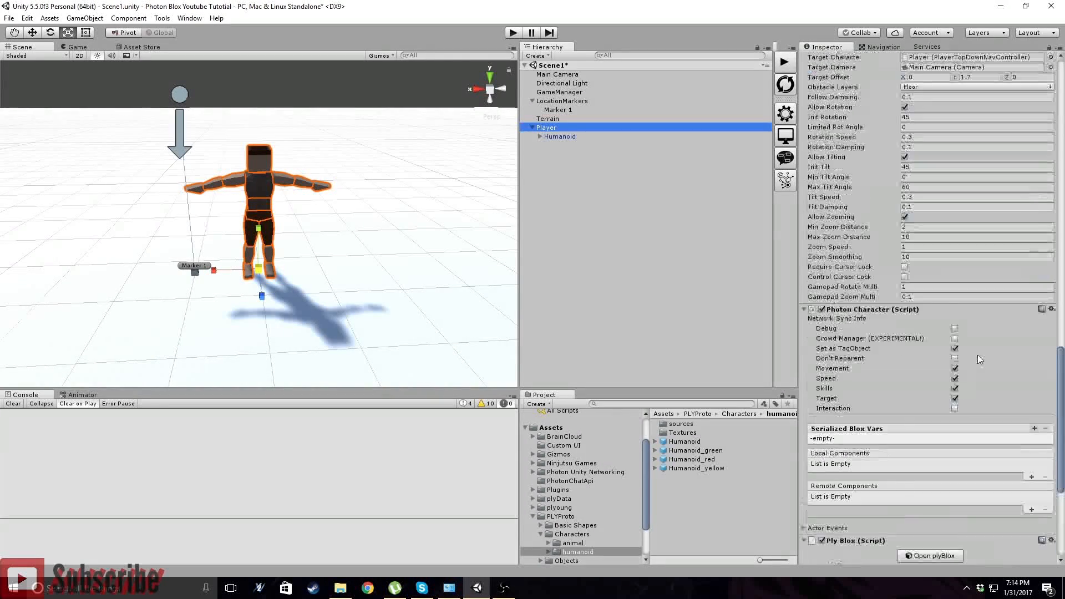
scroll(965, 343, up, 10)
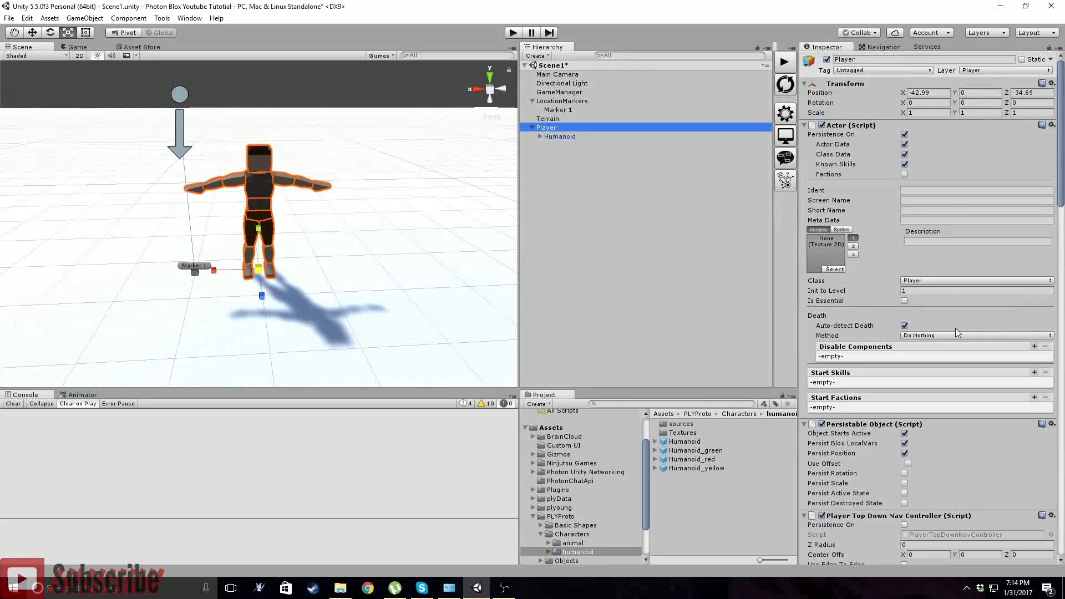
scroll(954, 328, down, 12)
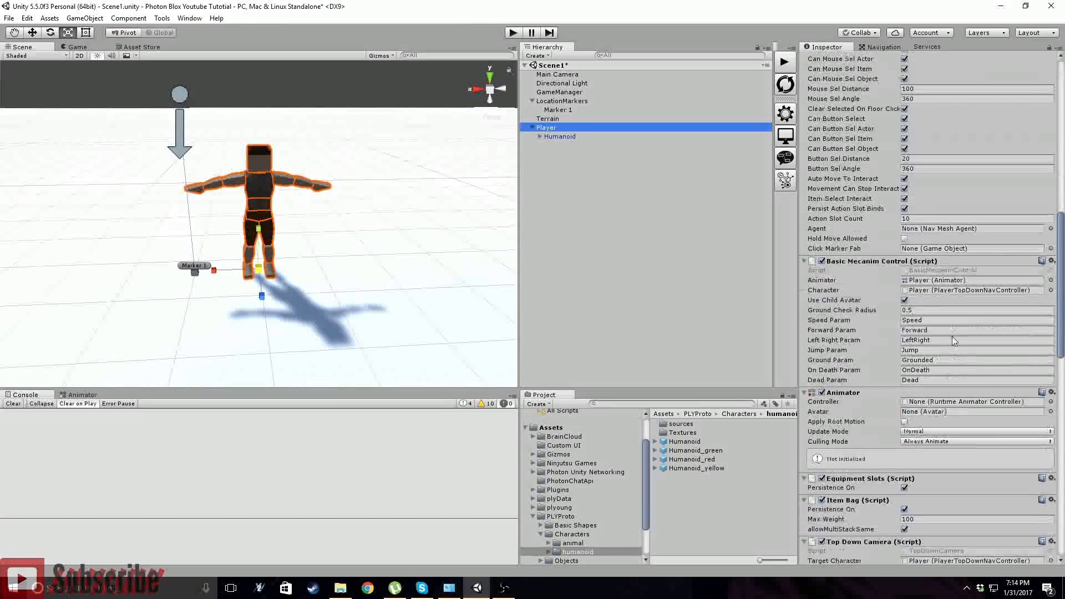
scroll(951, 338, down, 15)
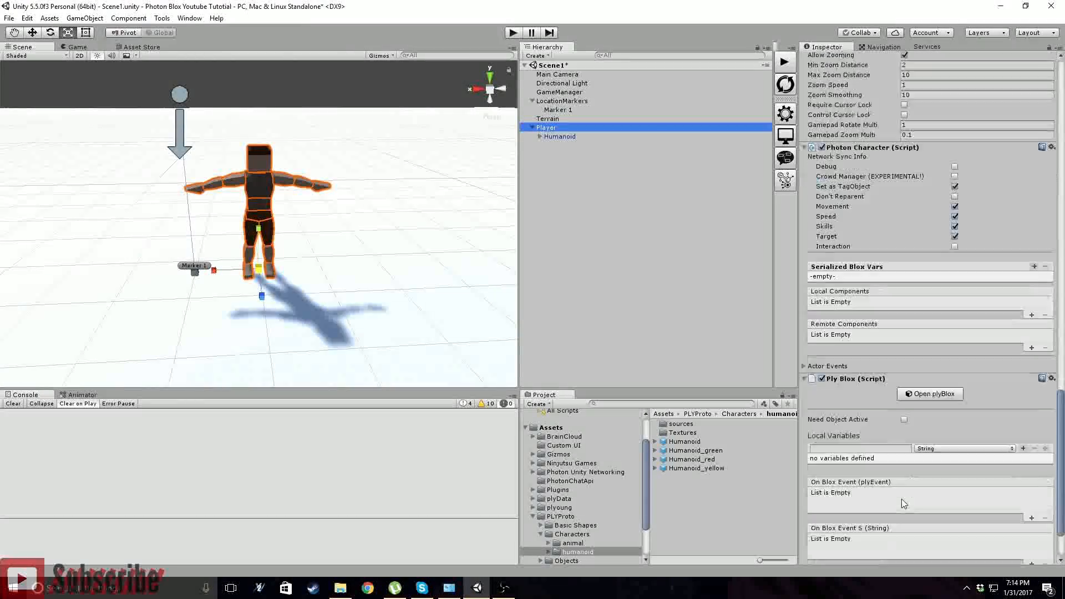
click(927, 551)
text(nav)
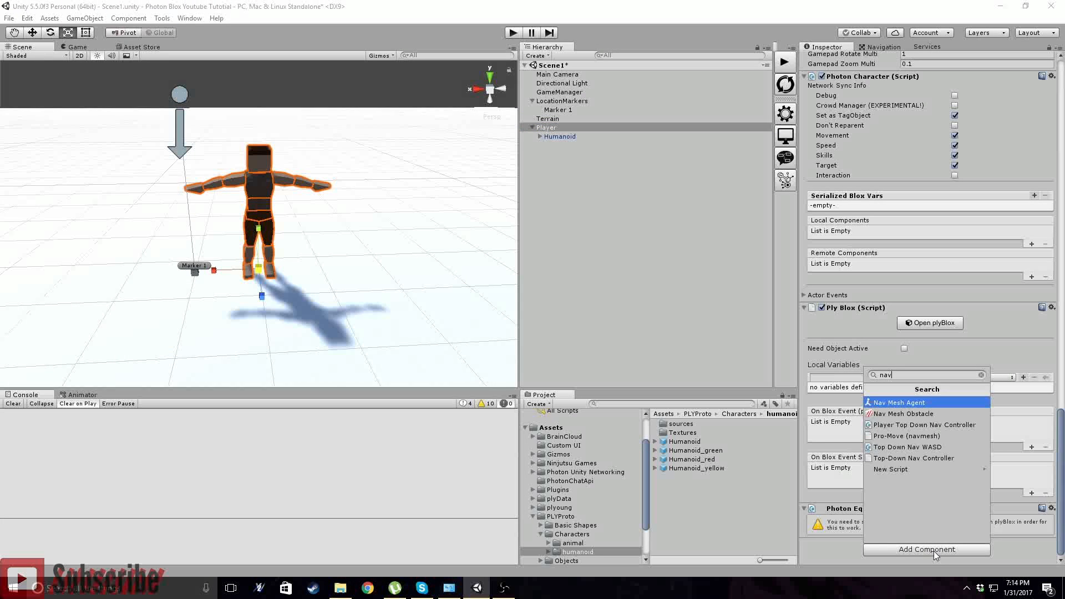
key(Return)
scroll(911, 383, down, 2)
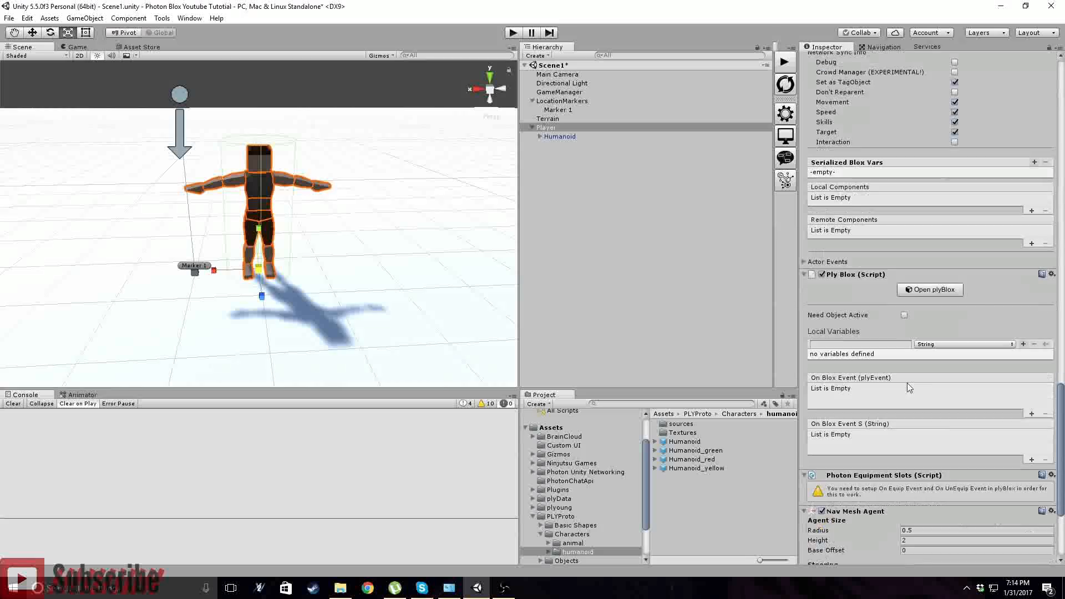
scroll(911, 384, down, 5)
- Add a Capsule Collider component to the Player
mouse_move(293, 252)
right_down()
mouse_move(296, 268)
mouse_move(261, 268)
mouse_move(333, 267)
mouse_move(340, 300)
right_up()
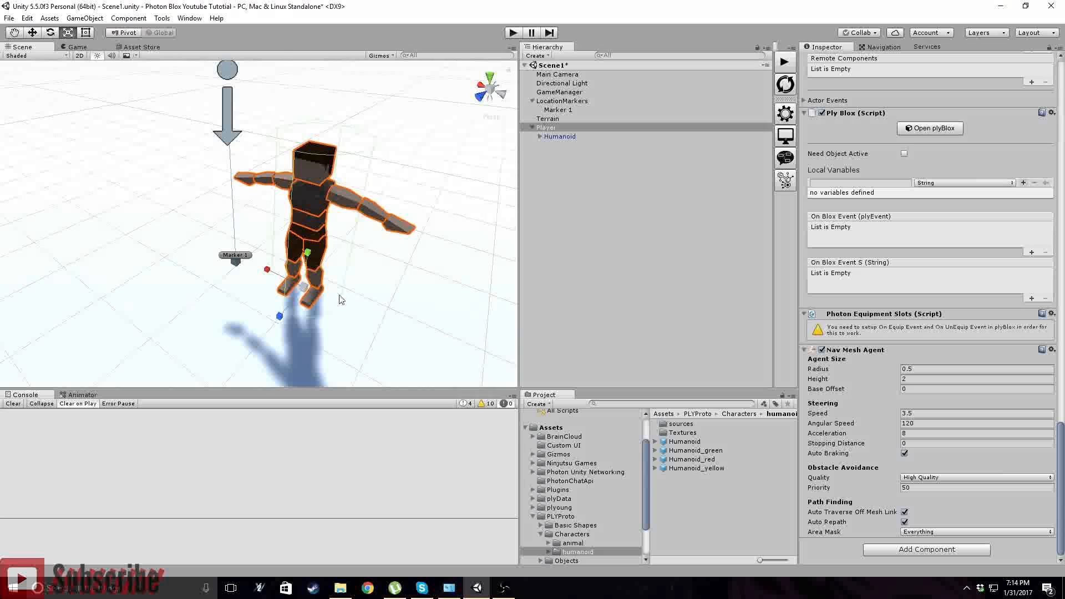
click(945, 550)
text(cap)
key(Return)
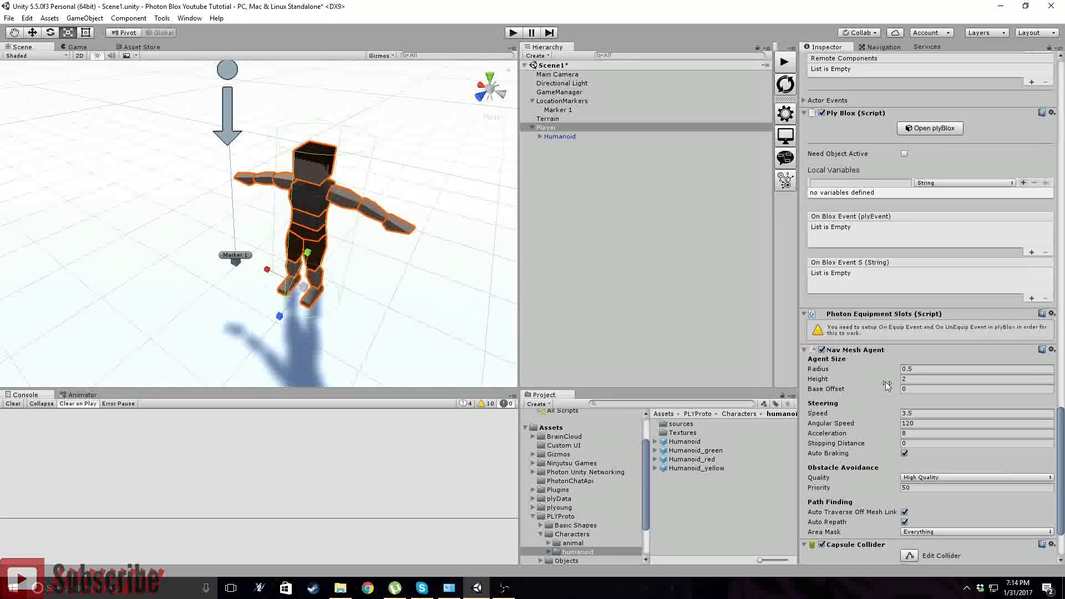
- Set the Player's Capsule Collider centre Y to 1.04 and height to 2, and check its fit around the humanoid
scroll(886, 385, down, 3)
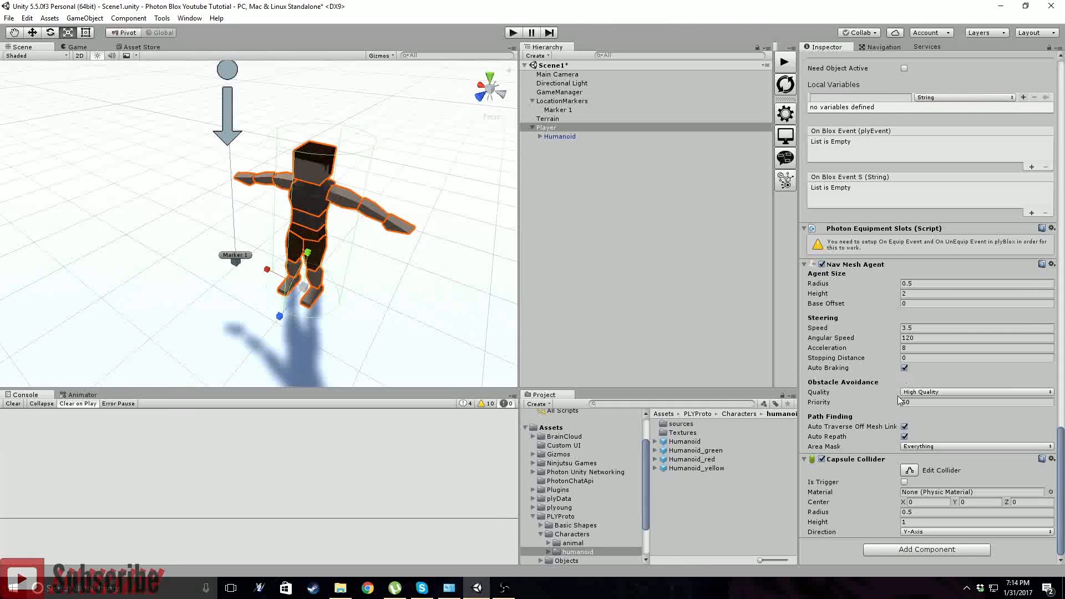
click(914, 523)
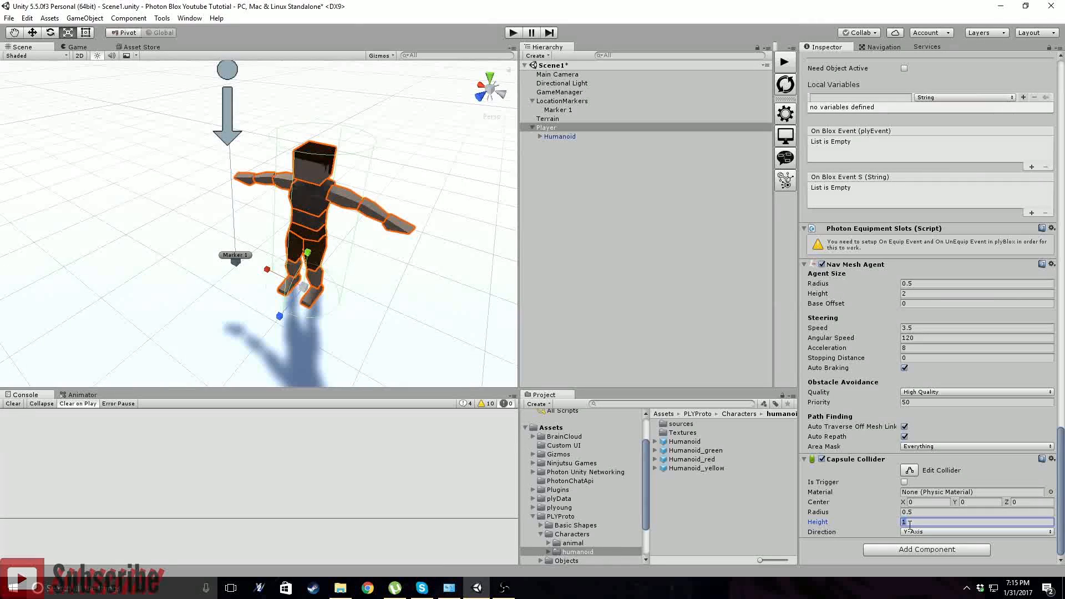
click(963, 502)
text(1.04)
click(914, 522)
text(2)
scroll(284, 335, up, 5)
right_drag(320, 334, 276, 294)
scroll(389, 201, down, 6)
scroll(355, 269, up, 5)
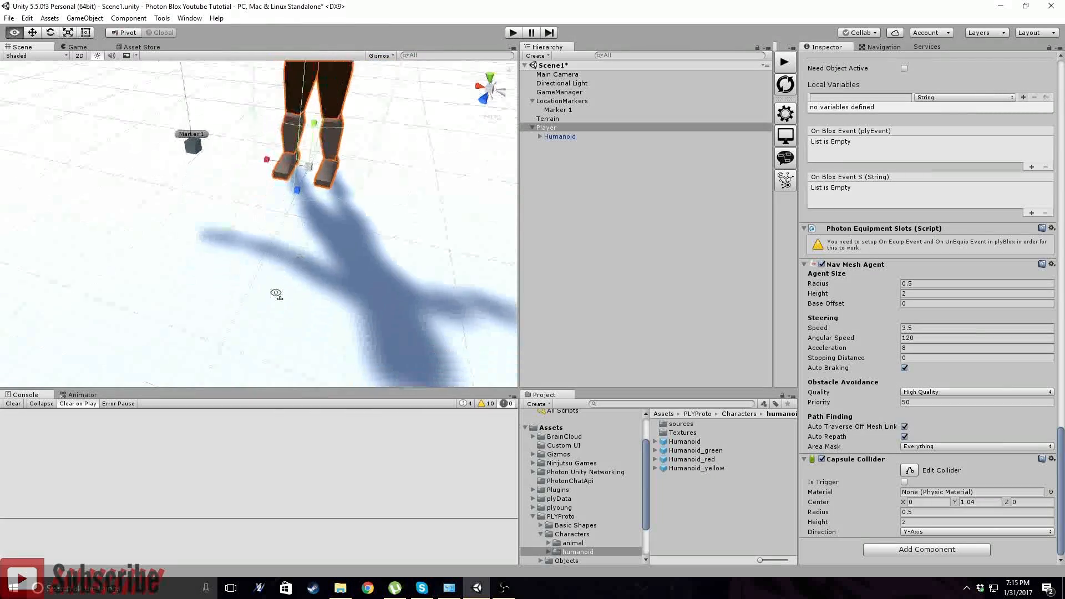
scroll(277, 295, up, 6)
right_drag(309, 255, 413, 217)
scroll(351, 247, down, 3)
scroll(372, 183, down, 3)
right_drag(372, 183, 354, 244)
scroll(354, 244, up, 5)
scroll(348, 247, down, 6)
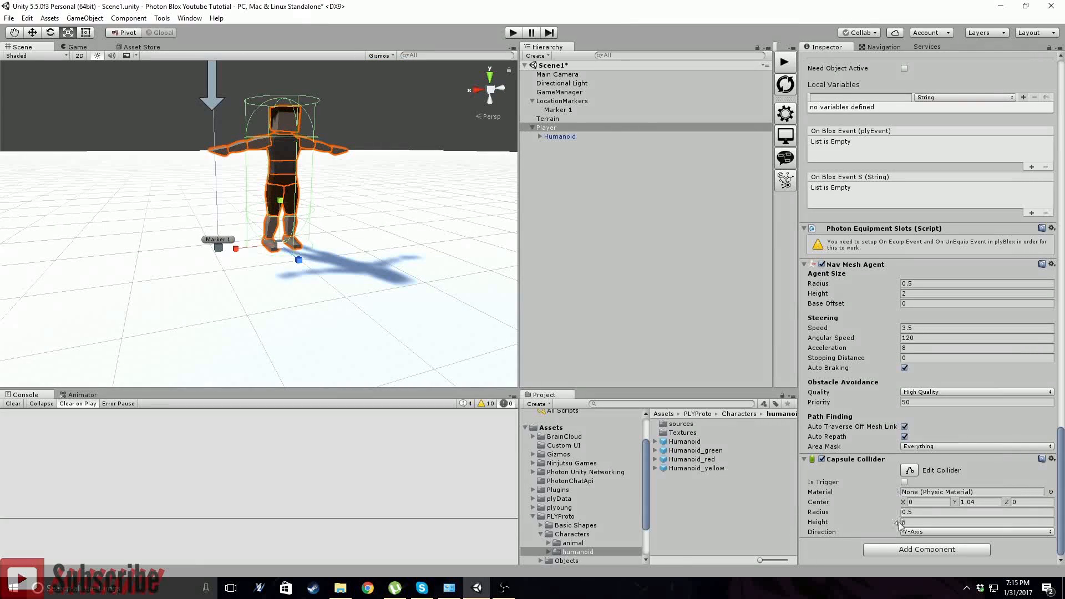
- Set the Capsule Collider's centre Y to 1 and check the capsule's alignment with the humanoid's feet and head
click(981, 503)
text(1)
right_drag(382, 254, 332, 258)
scroll(365, 276, up, 3)
scroll(366, 276, down, 6)
scroll(366, 276, up, 5)
scroll(342, 281, down, 4)
scroll(330, 269, down, 3)
scroll(331, 258, up, 3)
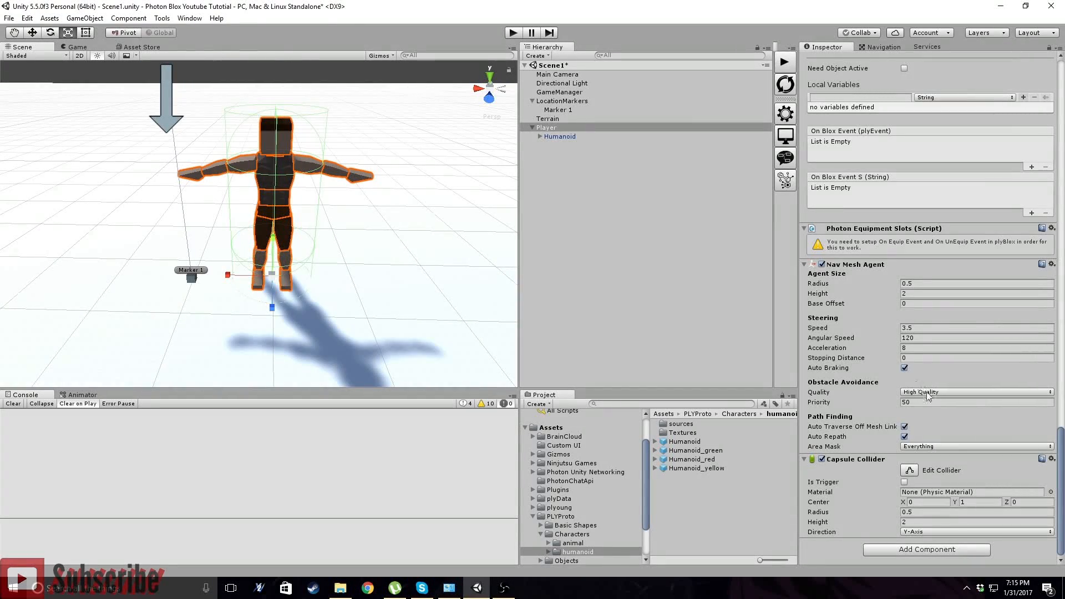
- Remove the Animation component from the Humanoid child of the Player
scroll(927, 392, up, 15)
scroll(931, 394, up, 10)
click(571, 138)
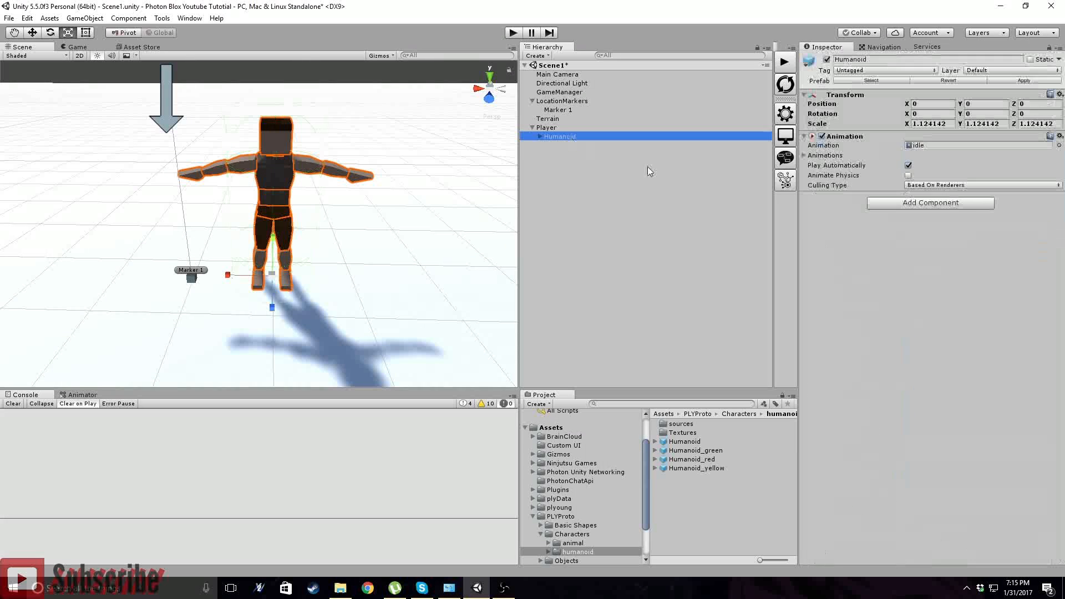
right_click(841, 137)
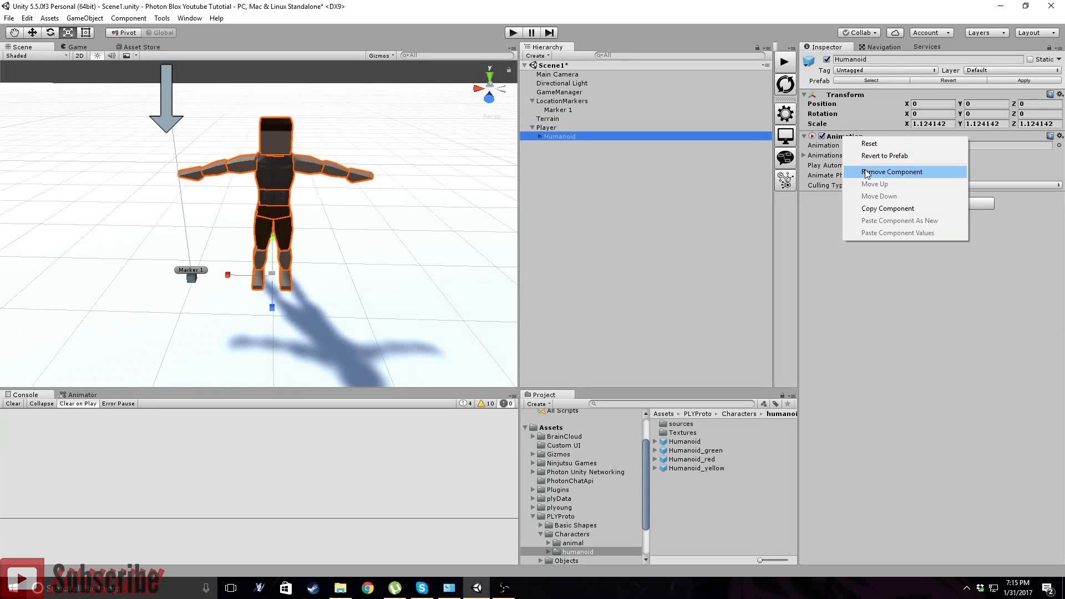
- Examine the components of the Humanoid, Humanoid_green, Humanoid_red and Humanoid_yellow prefabs
click(679, 443)
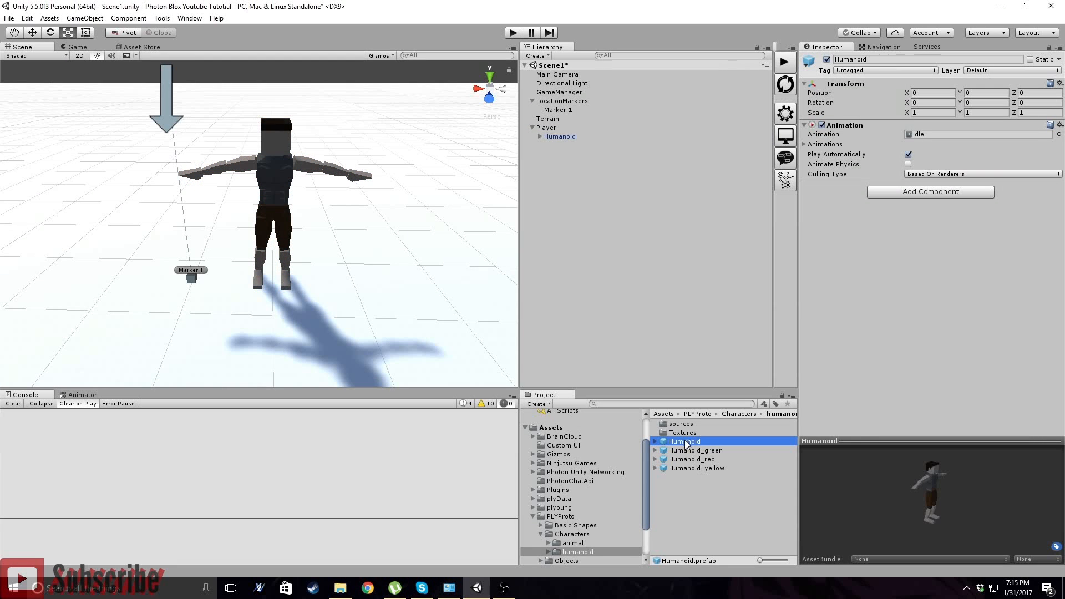
click(685, 452)
click(688, 460)
click(690, 469)
click(684, 459)
click(674, 449)
click(676, 442)
- Browse PLYProto's Basic Shapes and Characters folders and return to the humanoid folder
click(564, 526)
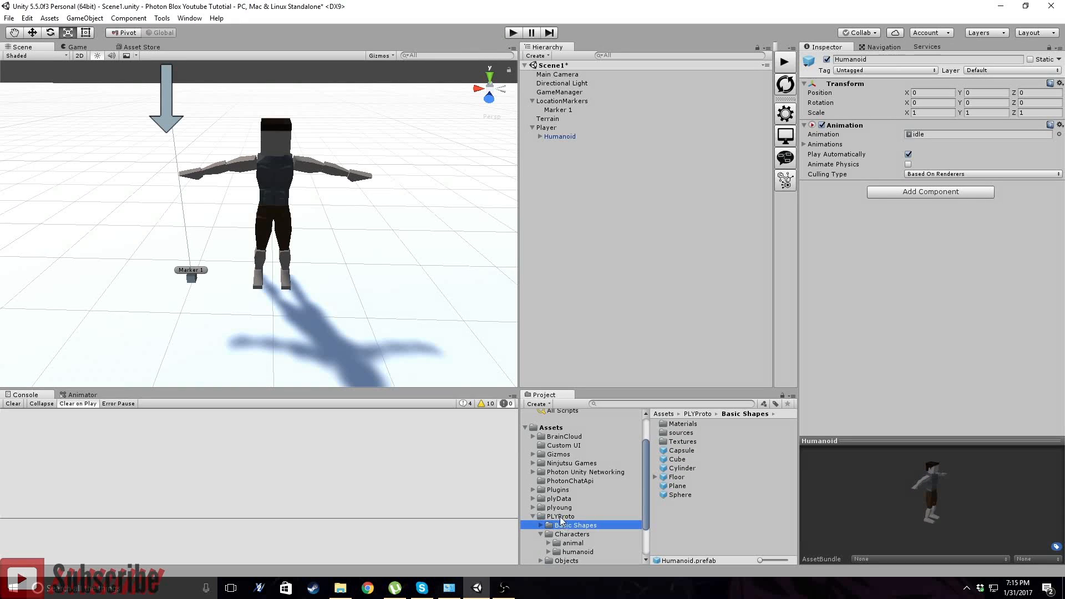
click(563, 516)
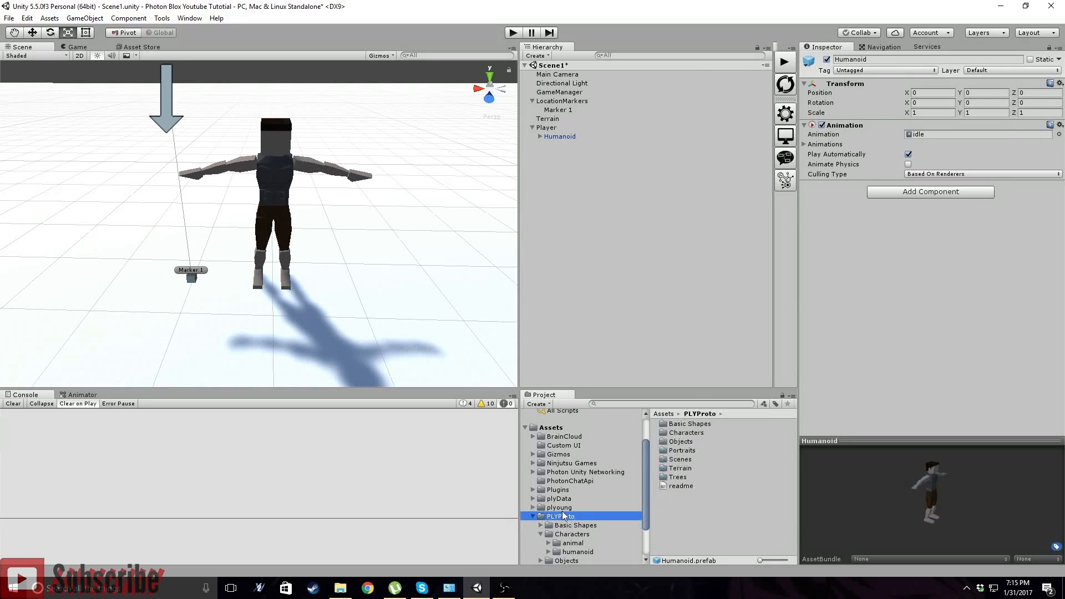
double_click(685, 424)
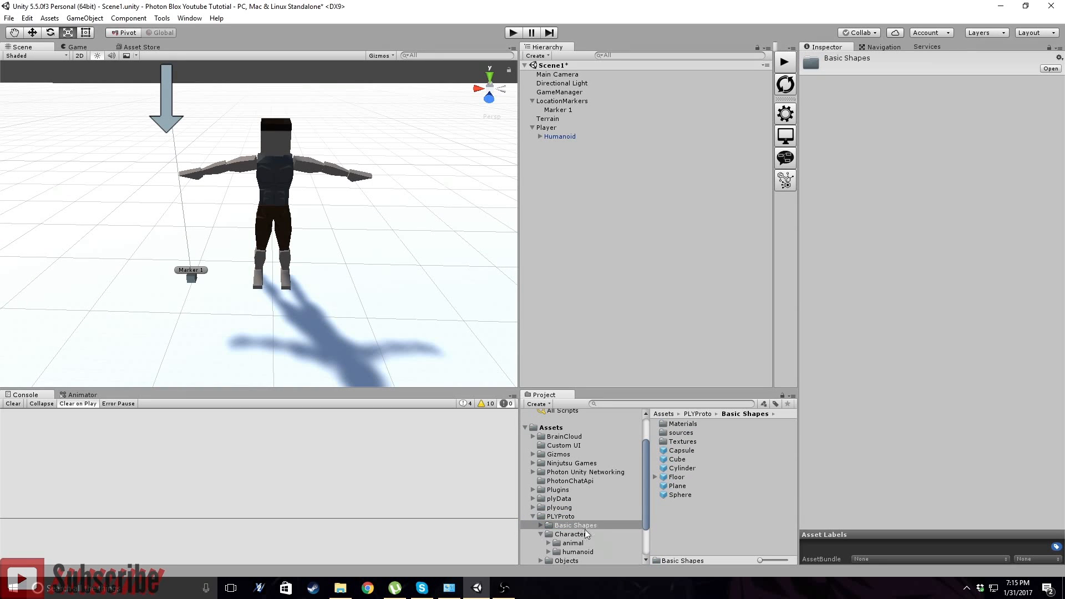
click(582, 534)
double_click(682, 433)
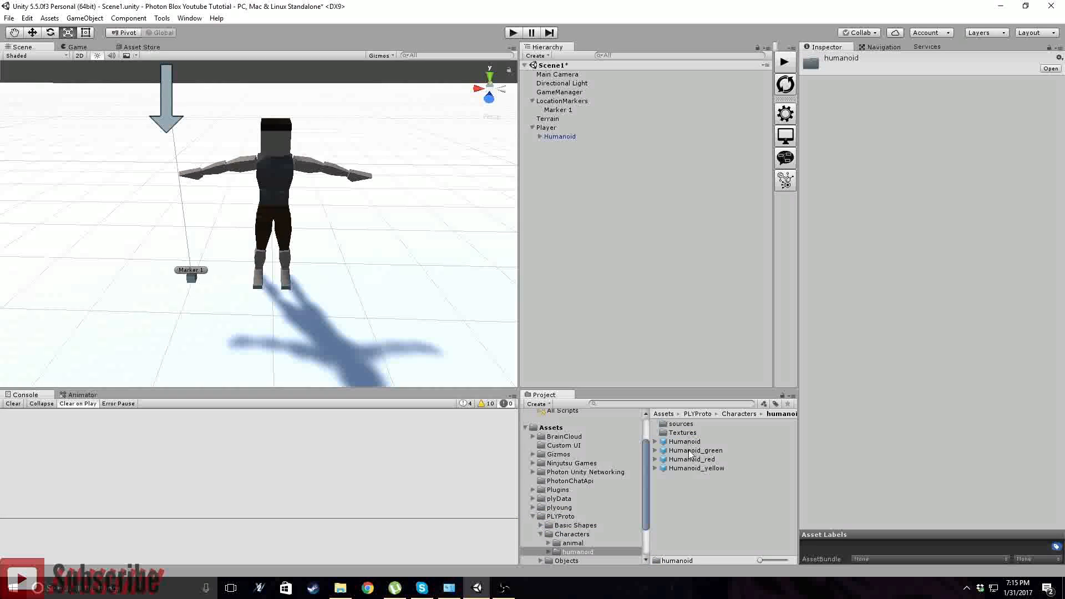
- Compare the coloured humanoid prefabs once more and end on the plain Humanoid prefab
click(656, 442)
click(654, 443)
click(655, 442)
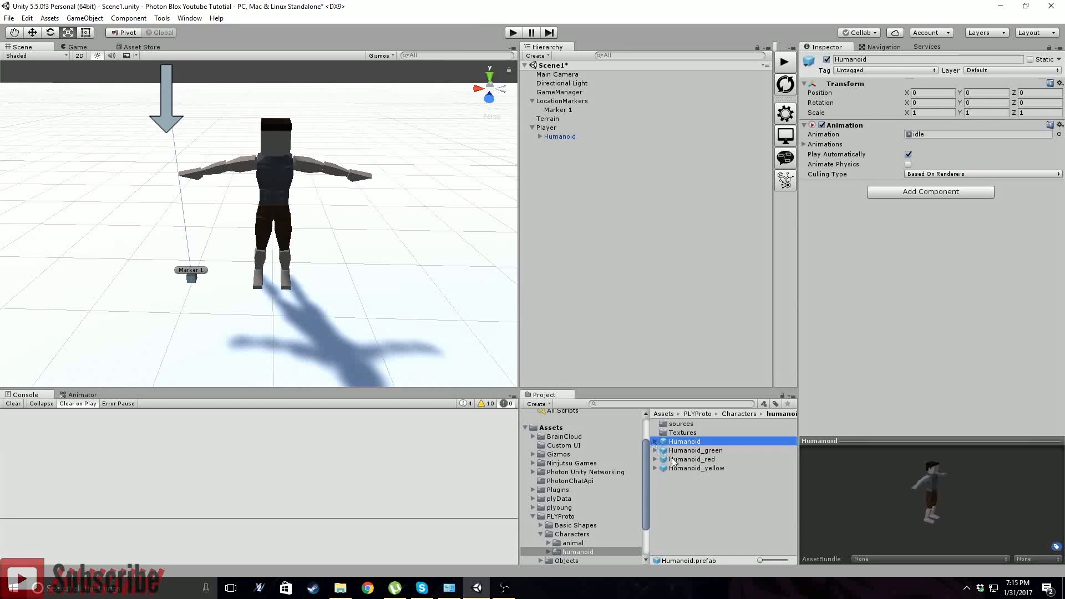
click(671, 451)
click(678, 460)
key(Down)
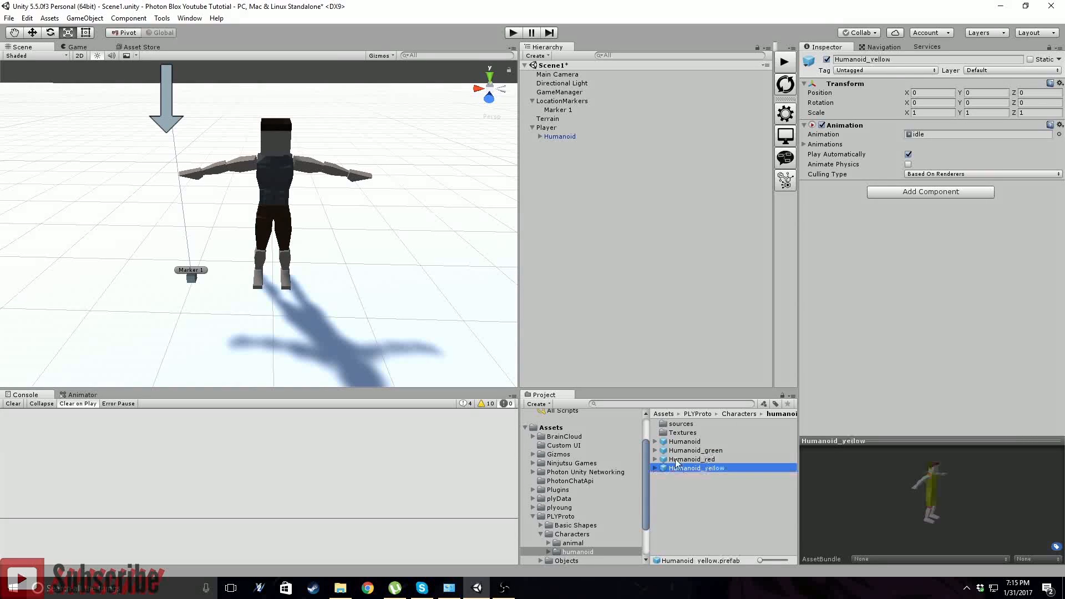
click(675, 442)
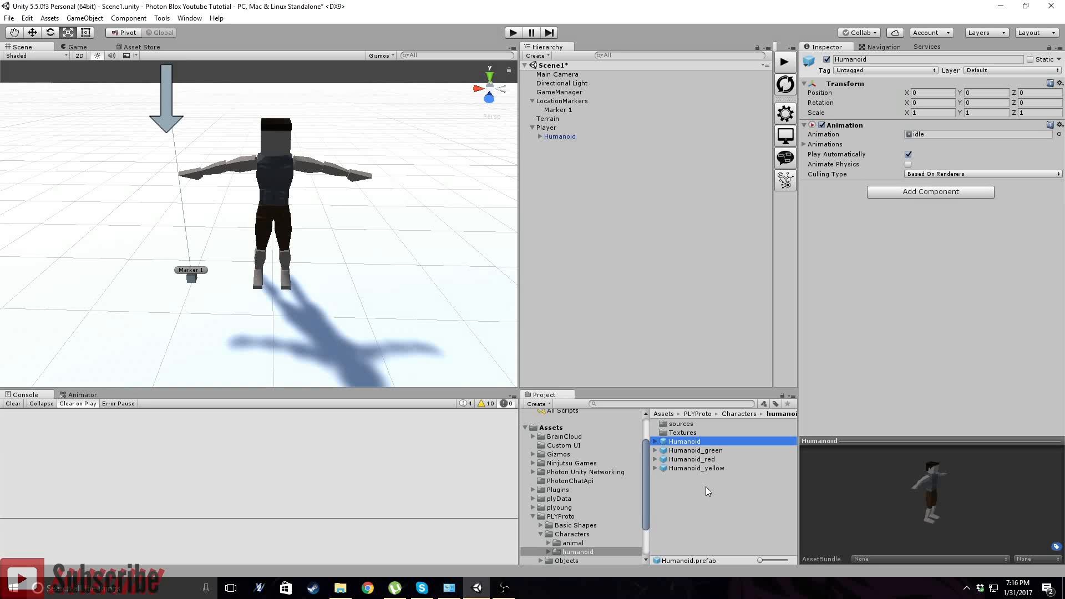
- Open the sources folder of PLYProto's Basic Shapes and examine the plane model's import settings
click(572, 543)
click(571, 534)
click(567, 525)
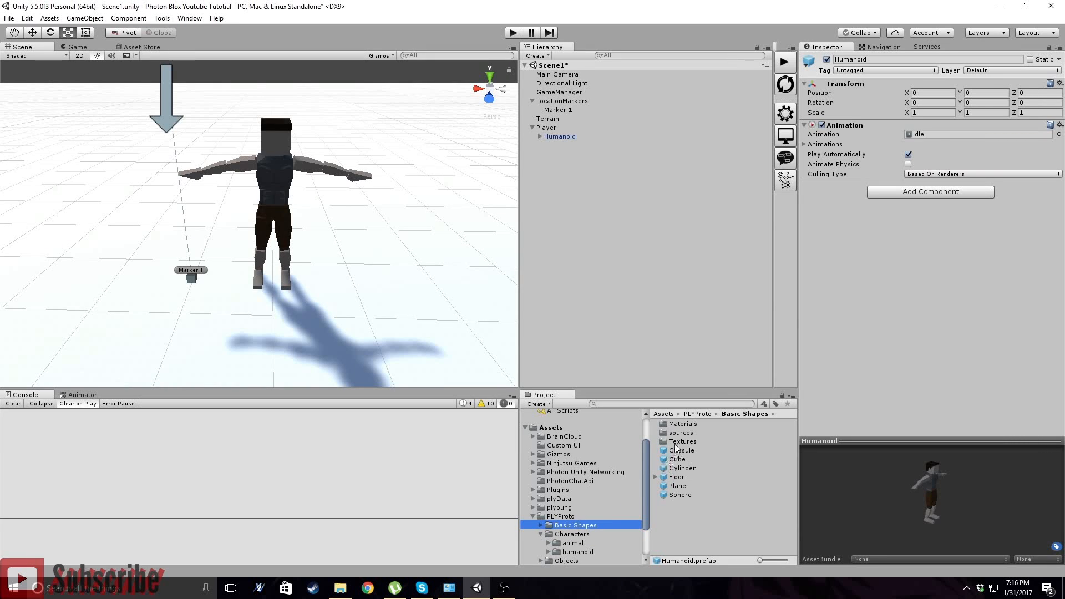
click(679, 436)
double_click(676, 432)
click(671, 432)
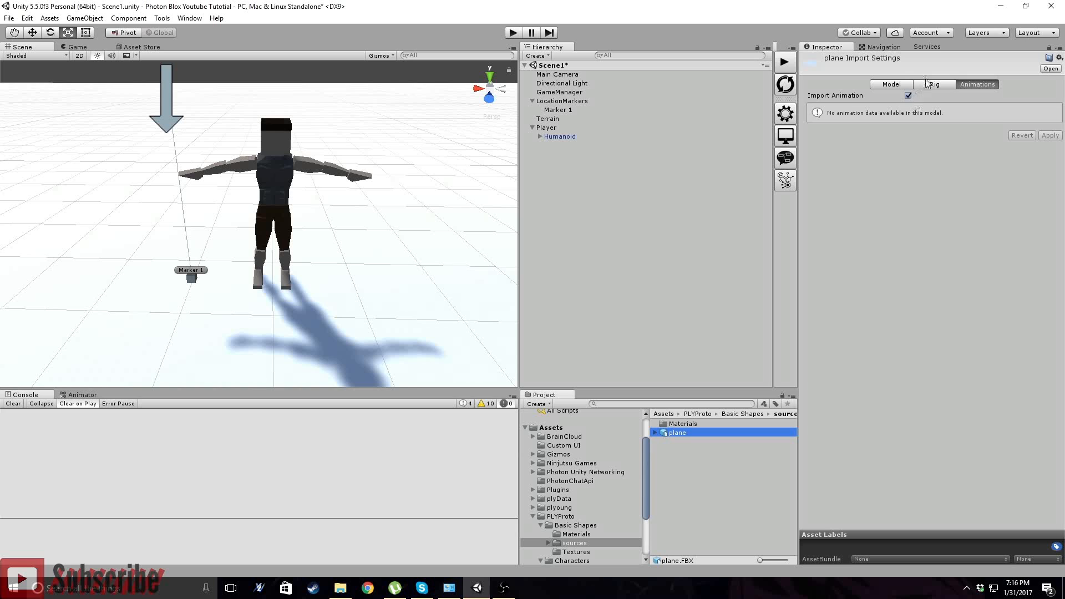
- Examine the plane model's Model, Rig and Animations import settings and the assets in the Basic Shapes folder
click(904, 85)
click(943, 84)
click(976, 84)
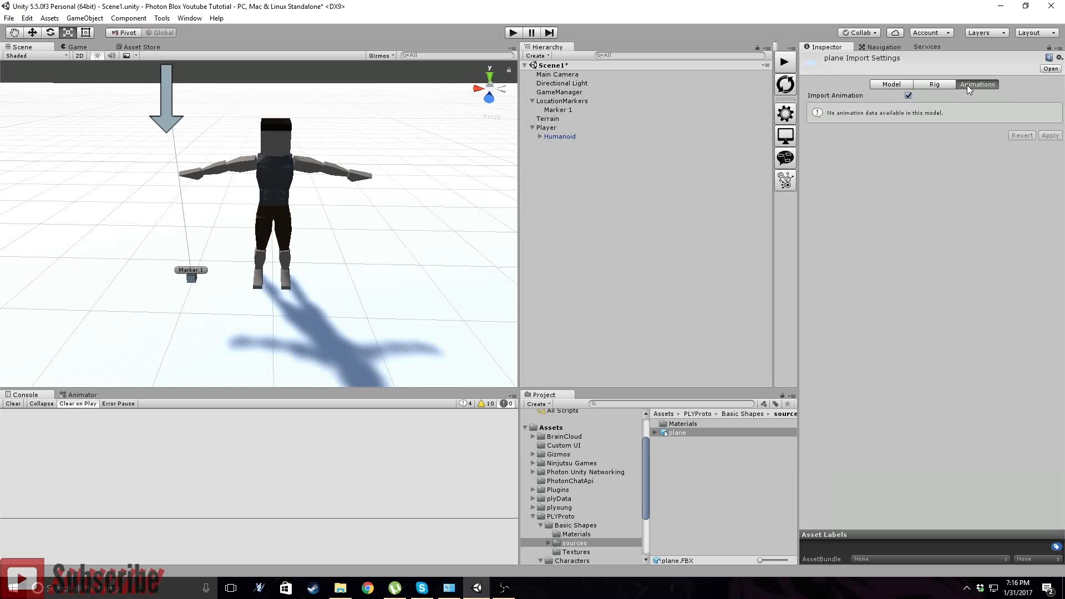
click(573, 525)
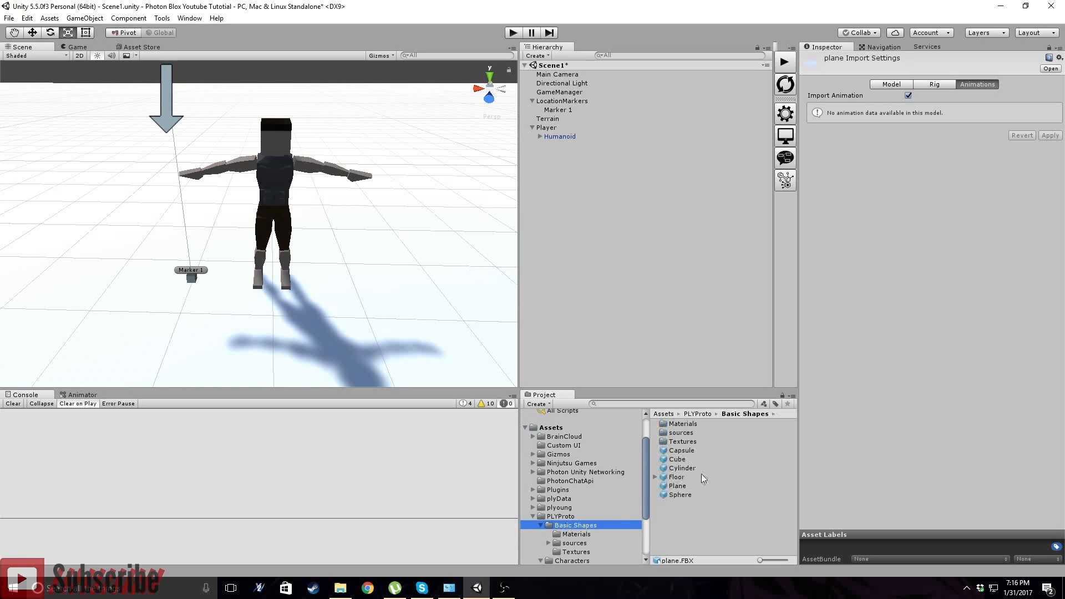
click(683, 478)
click(683, 486)
click(683, 495)
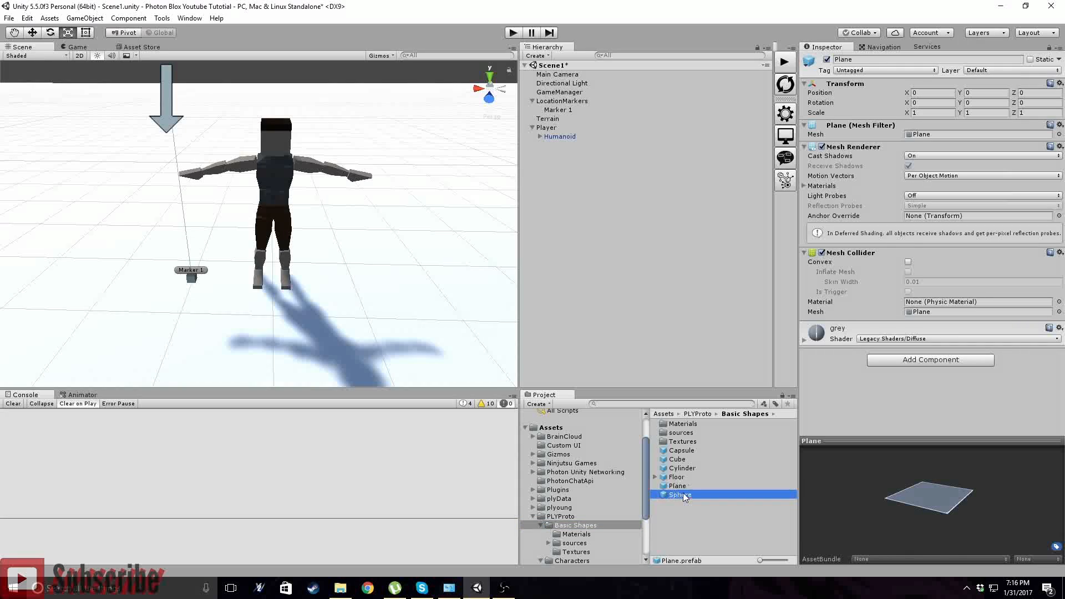
click(674, 451)
click(676, 442)
click(673, 433)
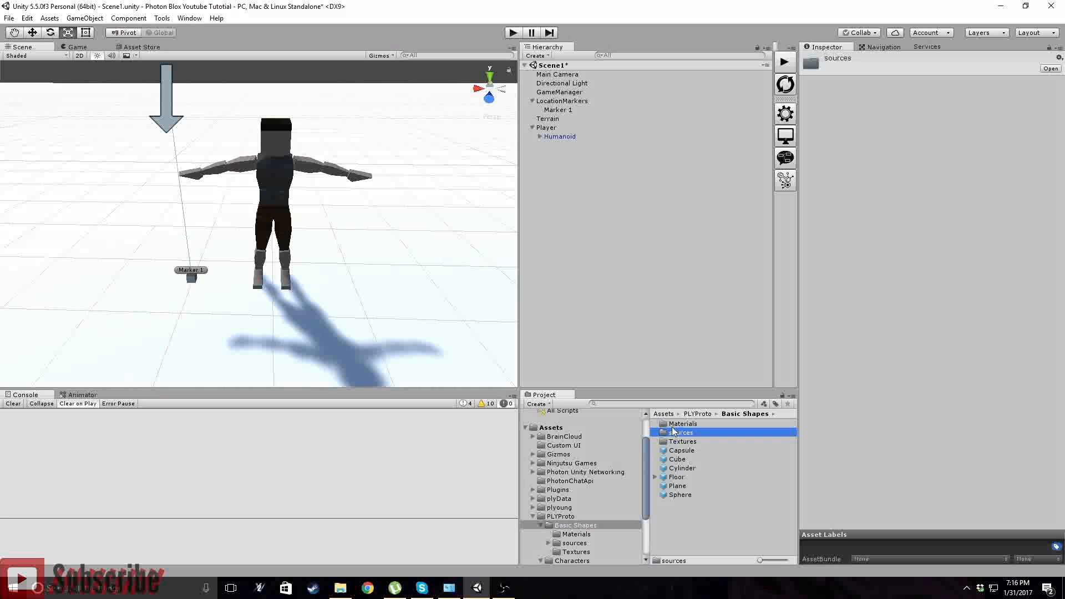
click(670, 424)
- Look through the PLYProto Characters, Objects, Portraits, Scenes, Terrain and Trees folders, checking the Chest and Terrain04_F models
scroll(578, 521, down, 3)
click(570, 496)
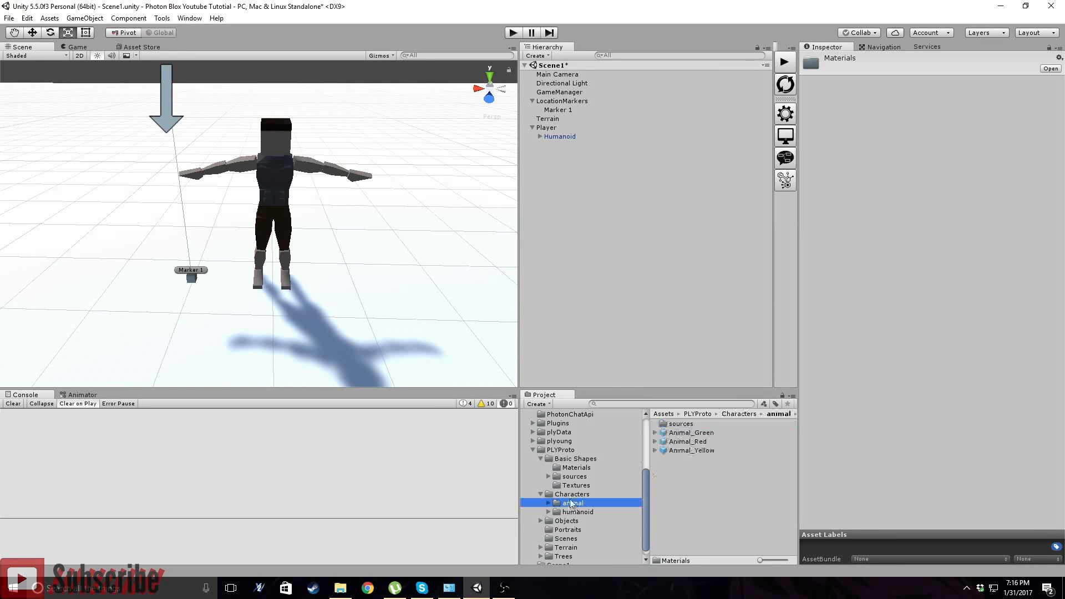
click(580, 511)
click(590, 520)
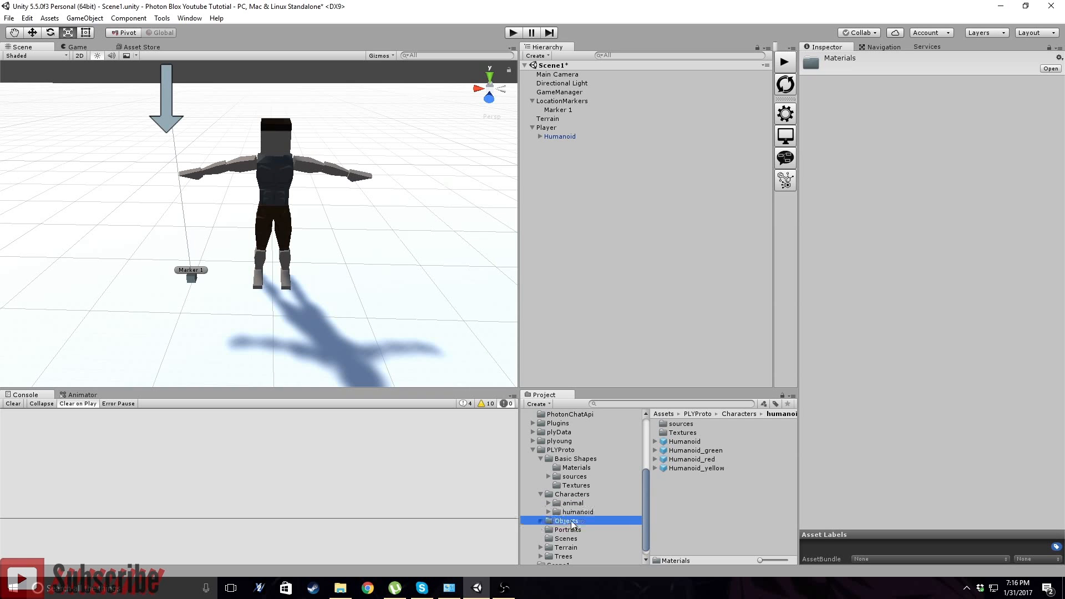
click(673, 442)
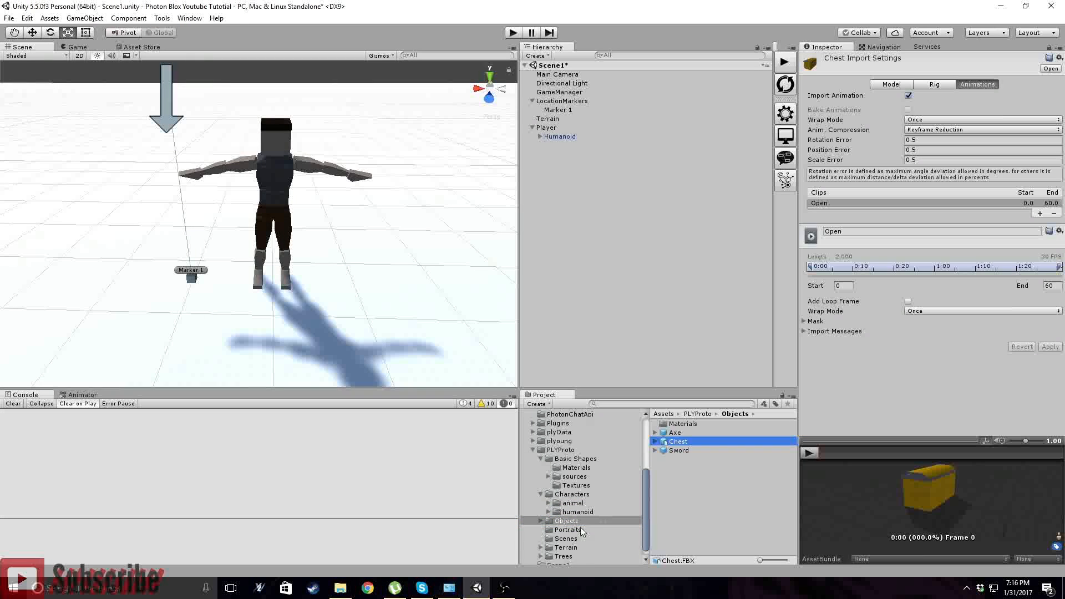
click(578, 528)
click(573, 537)
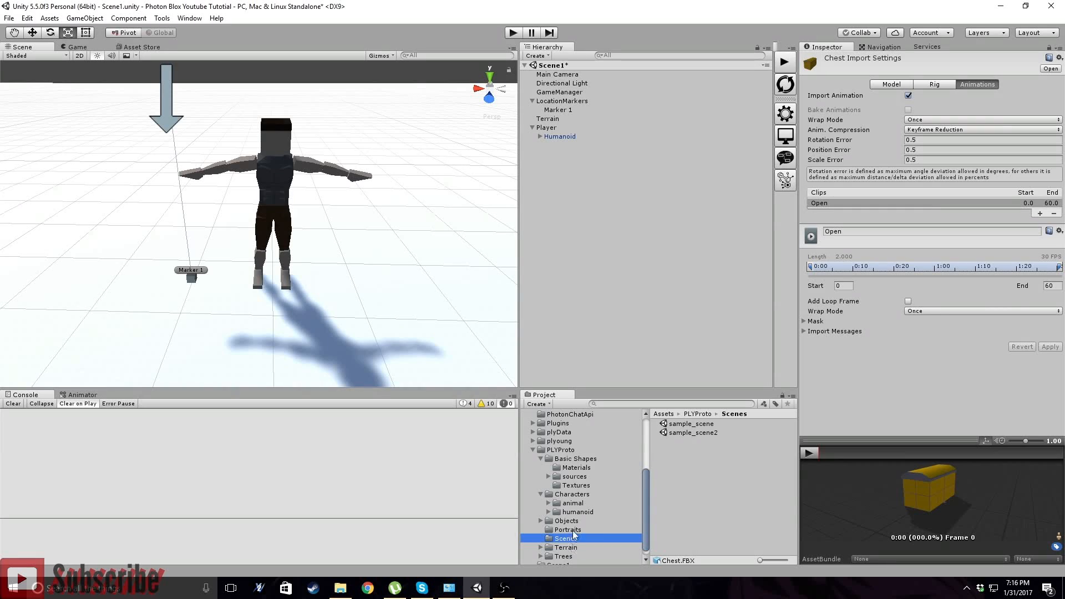
click(574, 555)
click(571, 548)
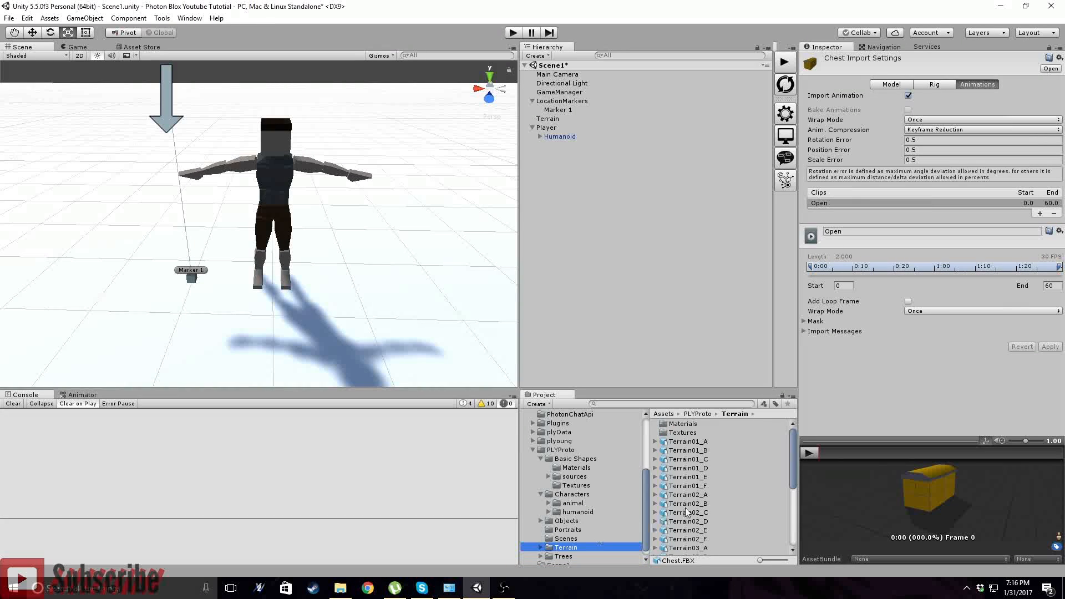
scroll(690, 501, down, 5)
click(691, 498)
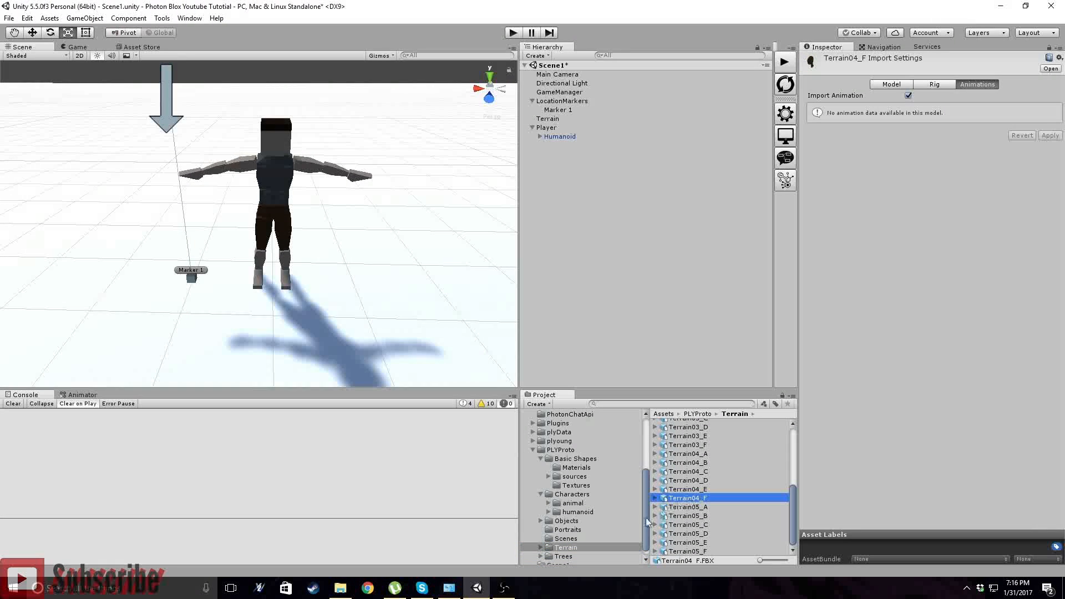
scroll(571, 546, down, 1)
click(565, 549)
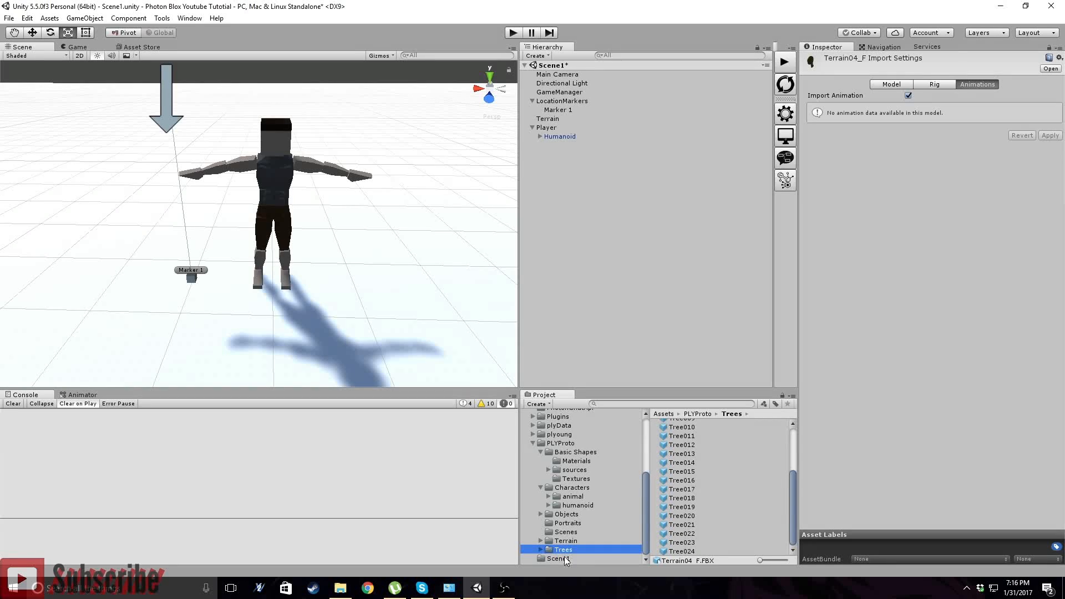
- Set the rig animation type of the Humanoid model in Characters/humanoid/sources to Generic and apply it
scroll(581, 522, up, 2)
click(575, 523)
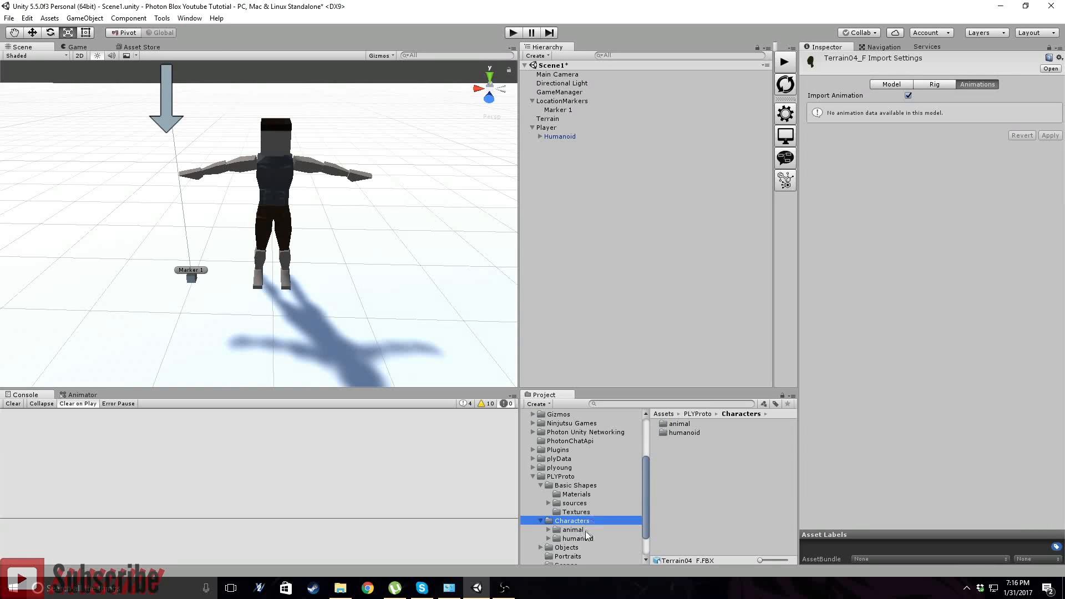
double_click(682, 432)
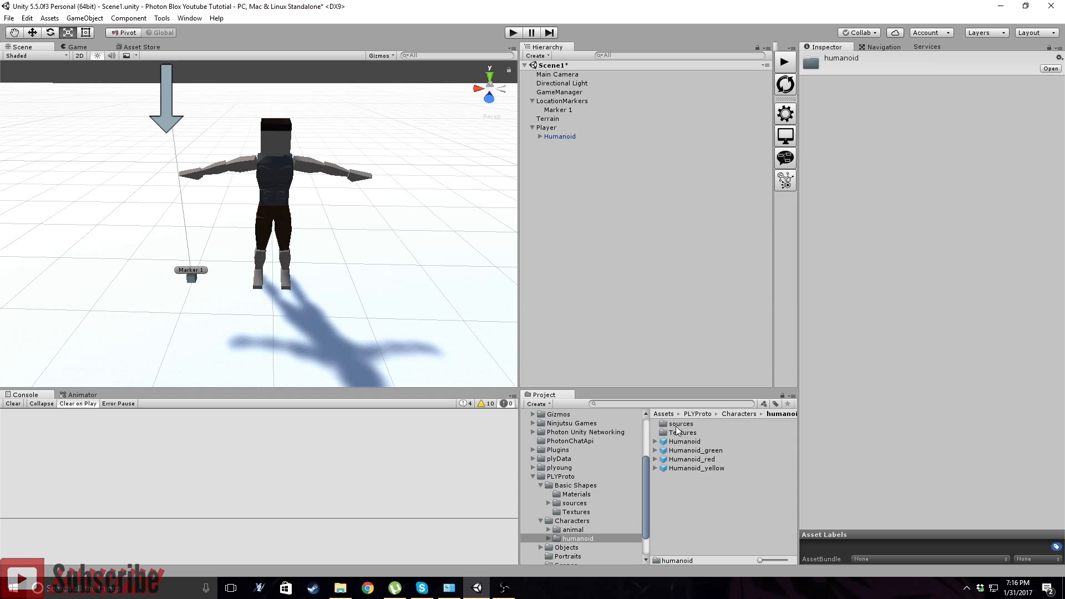
double_click(681, 423)
click(679, 459)
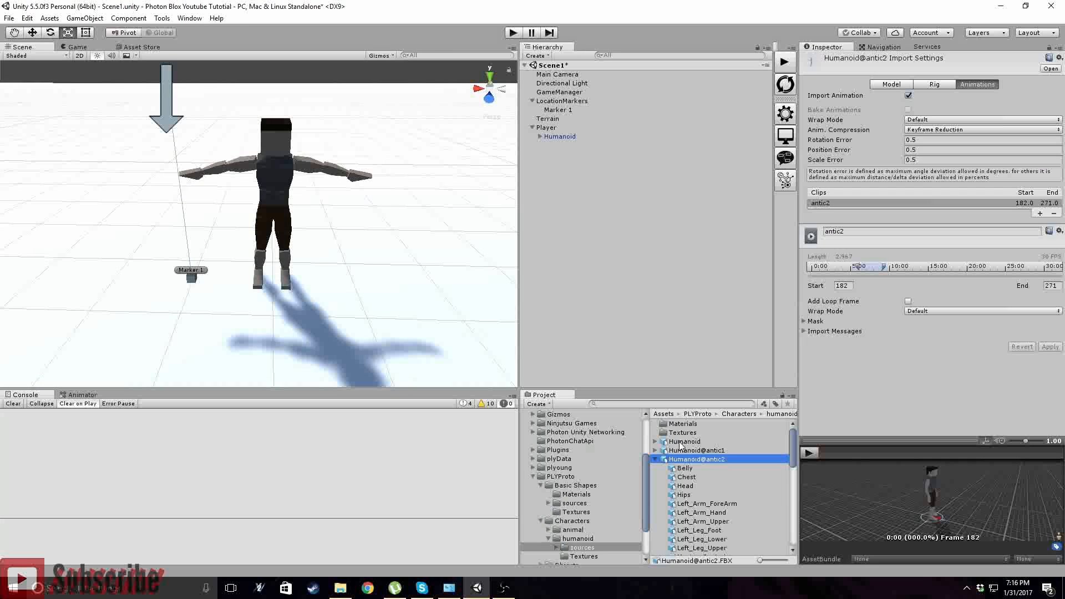
click(682, 442)
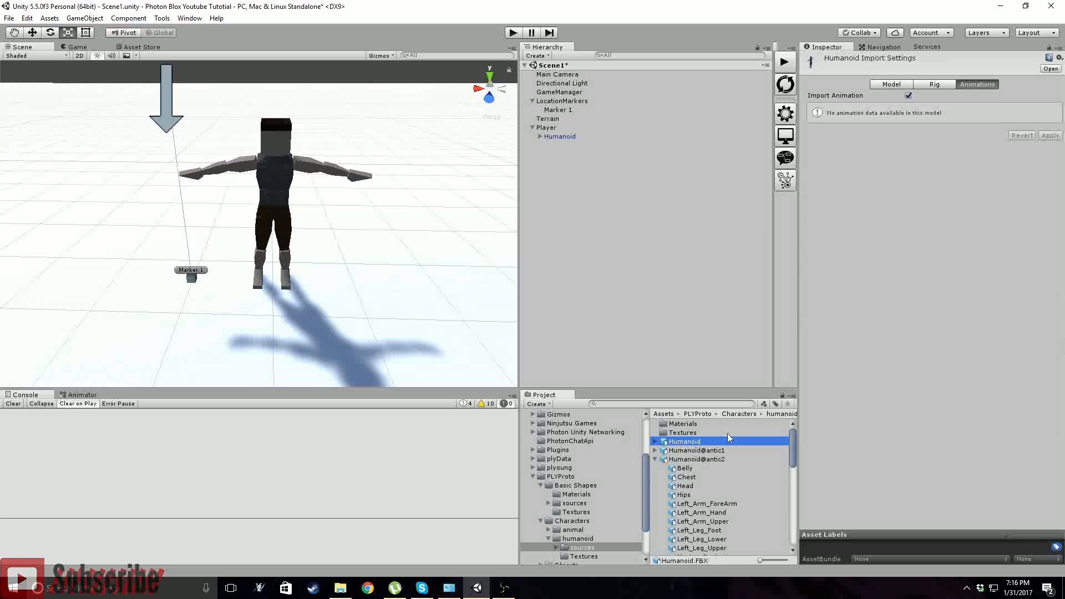
click(937, 86)
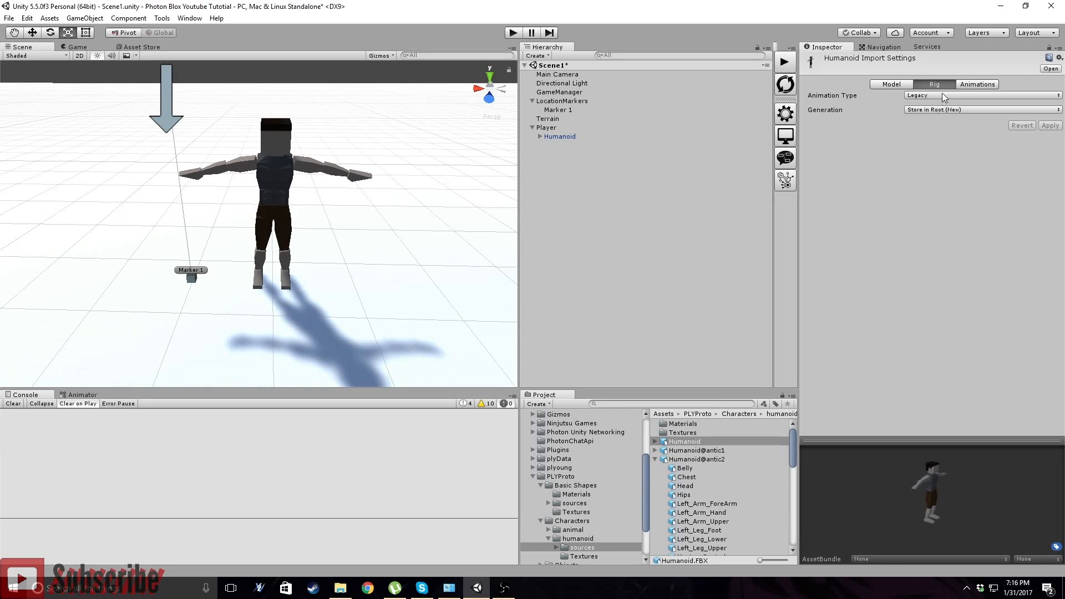
click(943, 93)
click(936, 133)
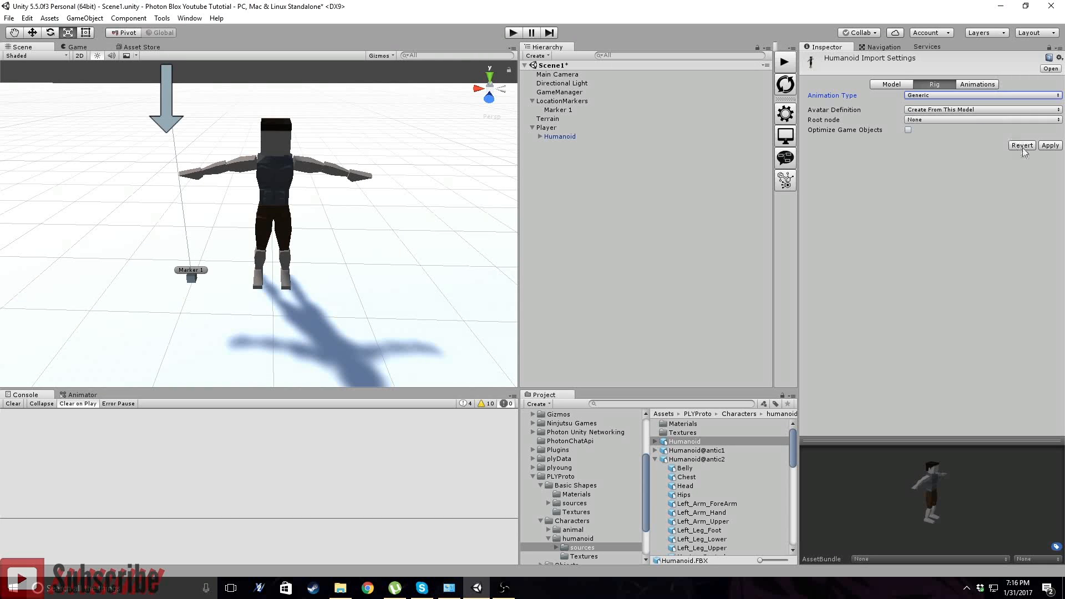
click(1049, 145)
- Collapse Humanoid@antic2 and expand the Humanoid model to find its HumanoidAvatar
click(660, 460)
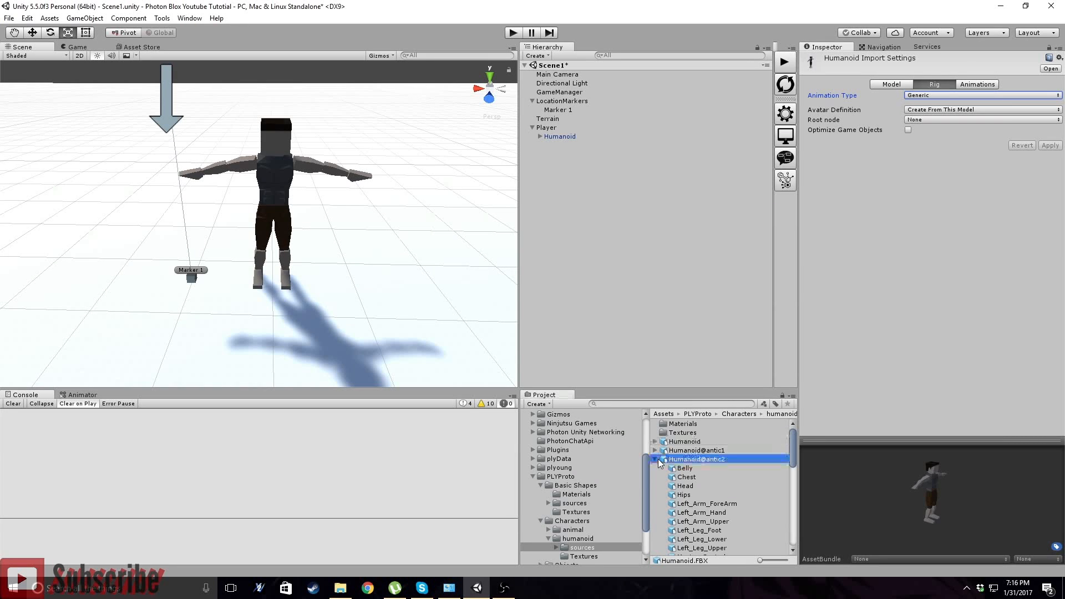
click(655, 459)
click(655, 442)
scroll(688, 499, down, 5)
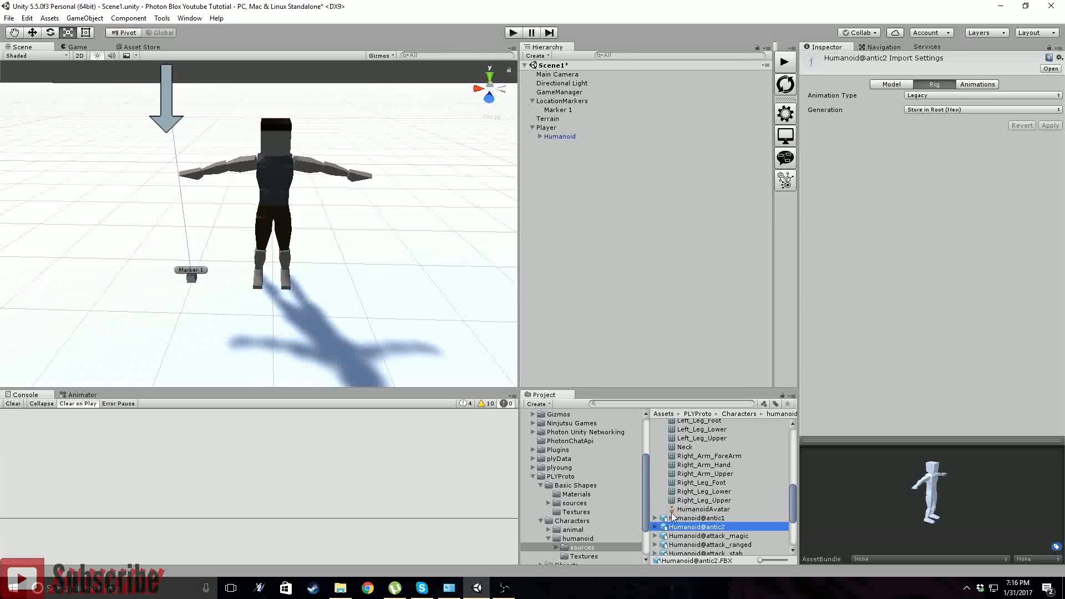
click(708, 511)
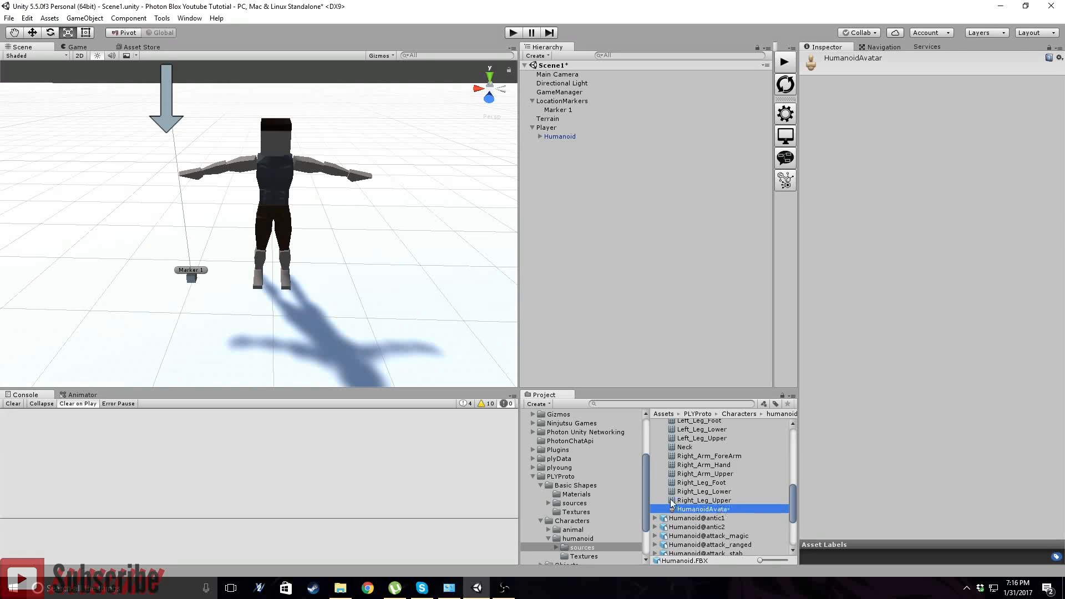
- Assign HumanoidAvatar as the Avatar of the Player object's Animator component
click(547, 127)
scroll(886, 381, down, 5)
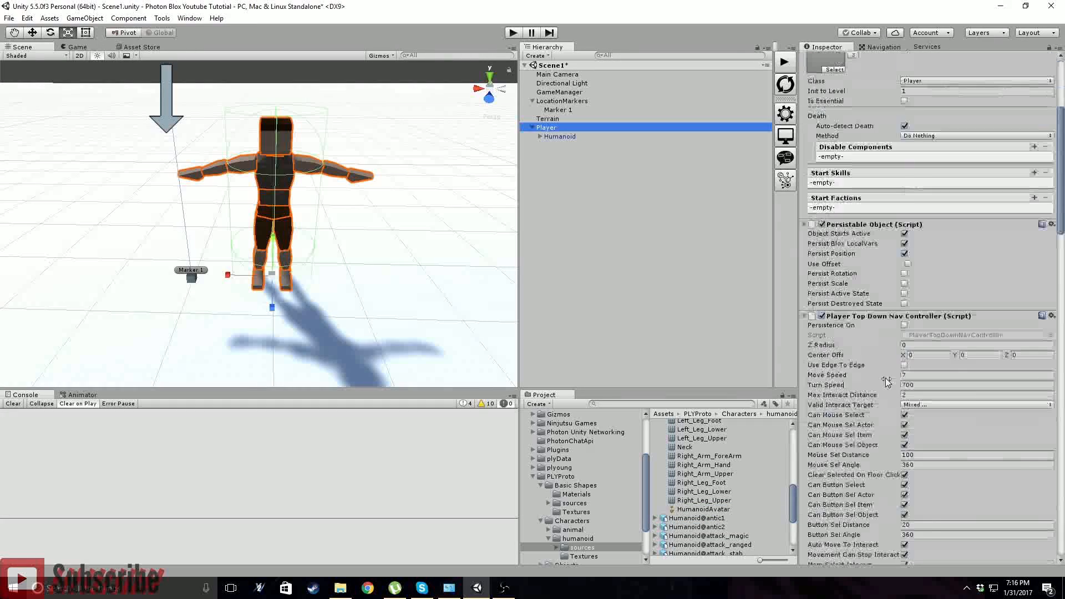
scroll(886, 382, down, 10)
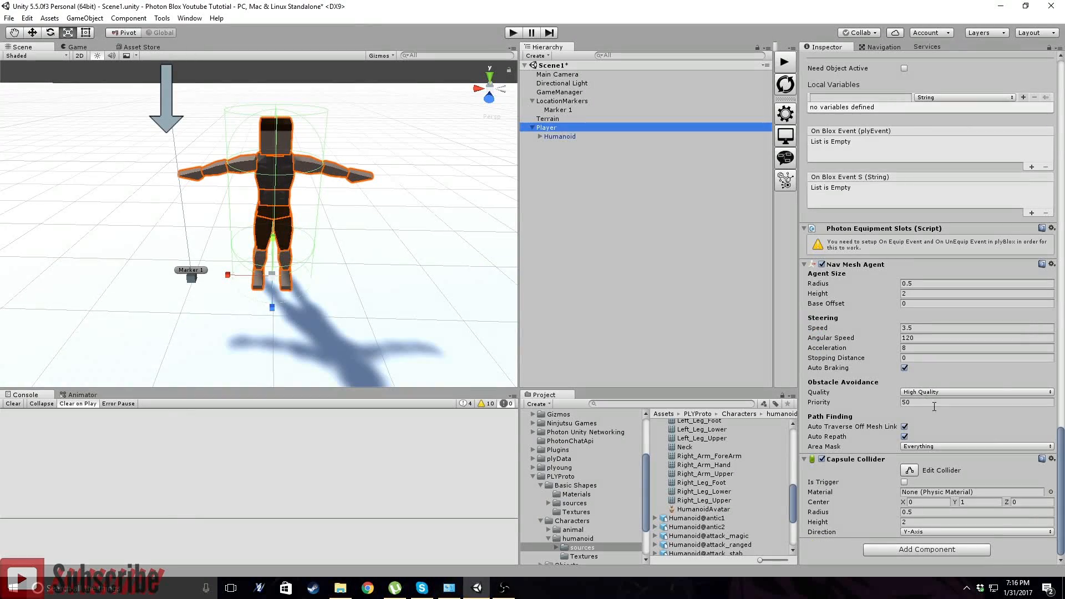
scroll(884, 282, up, 10)
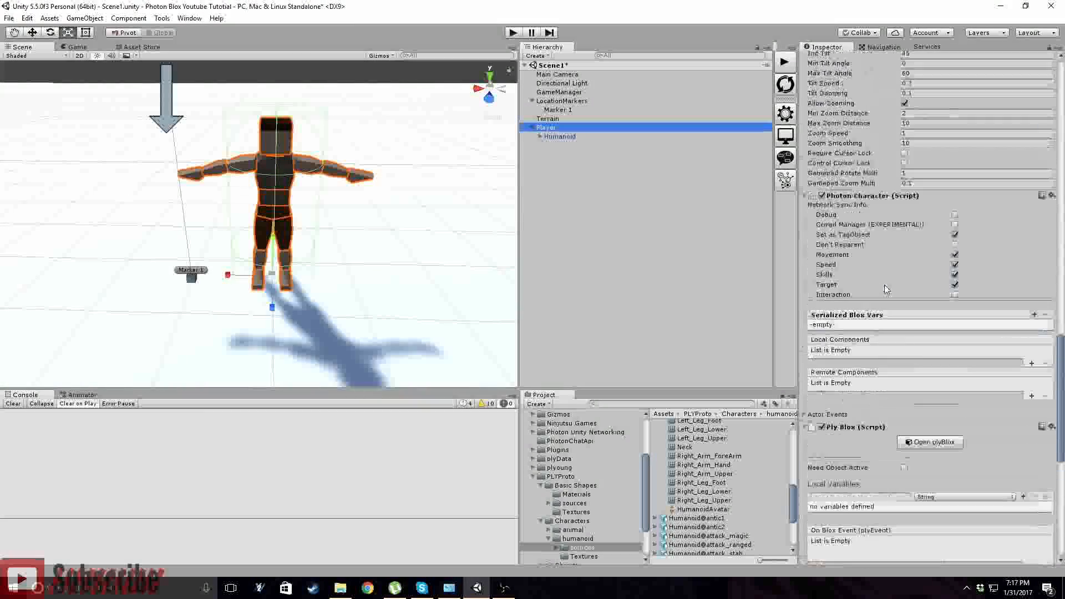
scroll(887, 287, up, 5)
scroll(871, 222, up, 10)
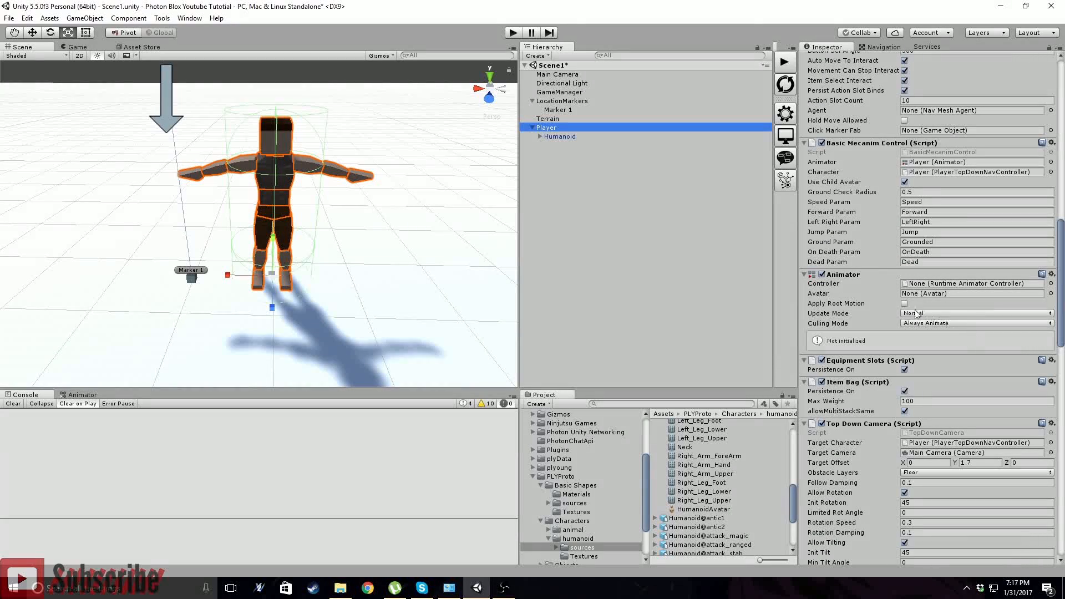
drag(695, 509, 931, 294)
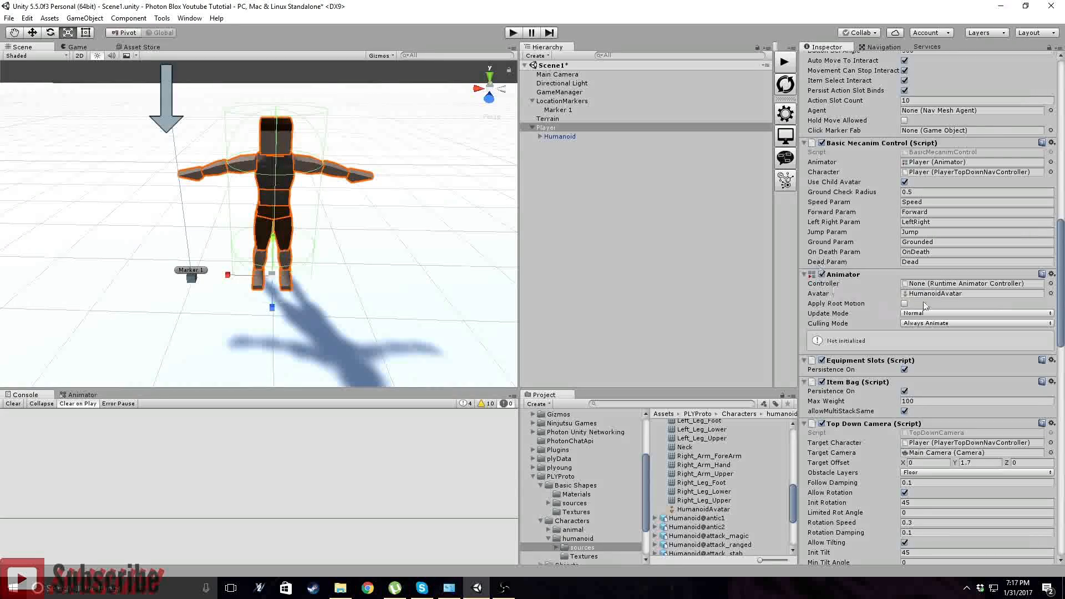
- Create a folder named "Animator Controllers" in the root Assets folder
scroll(588, 477, up, 3)
click(551, 466)
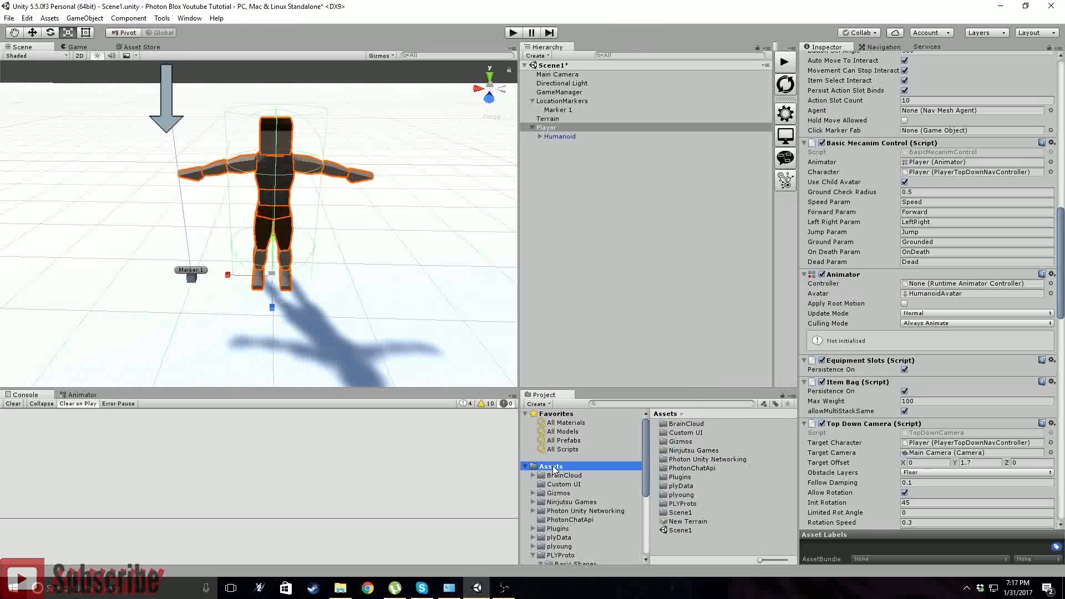
right_click(553, 469)
mouse_move(610, 264)
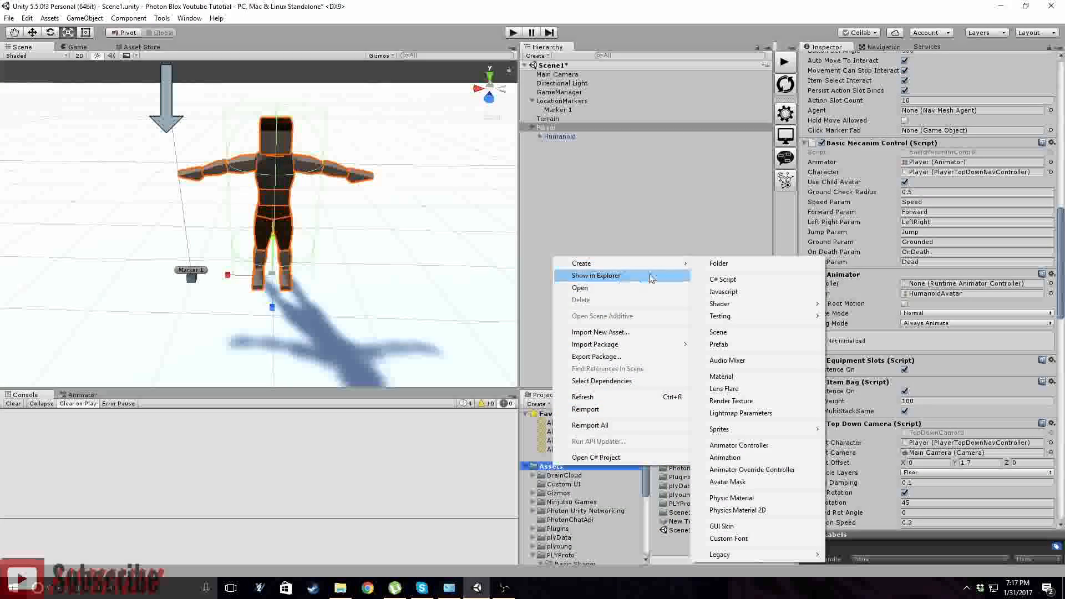
click(716, 264)
text(Animato)
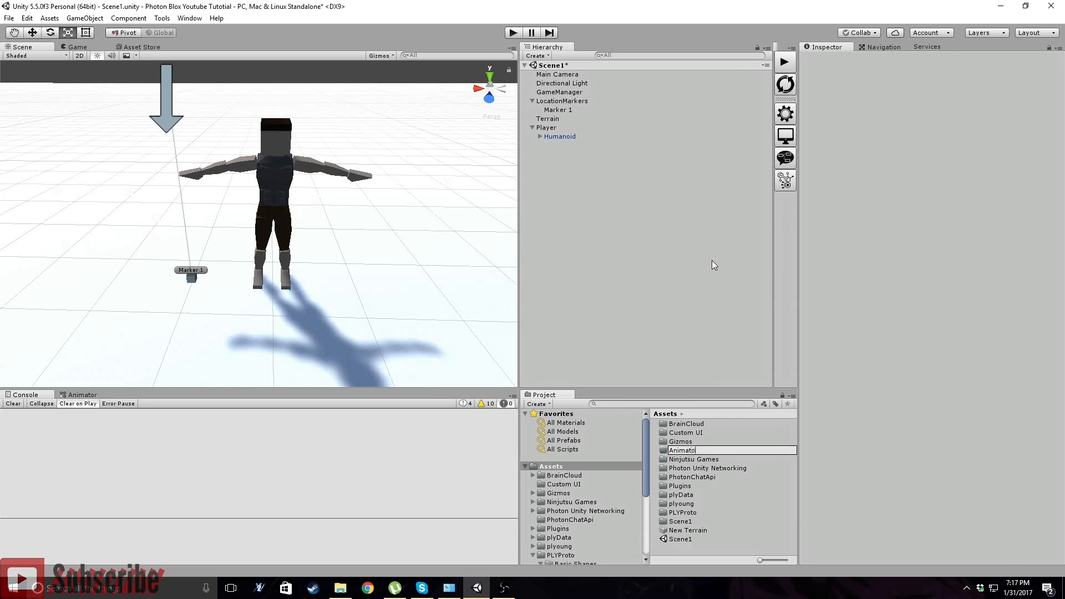
text(r Controllers)
key(Return)
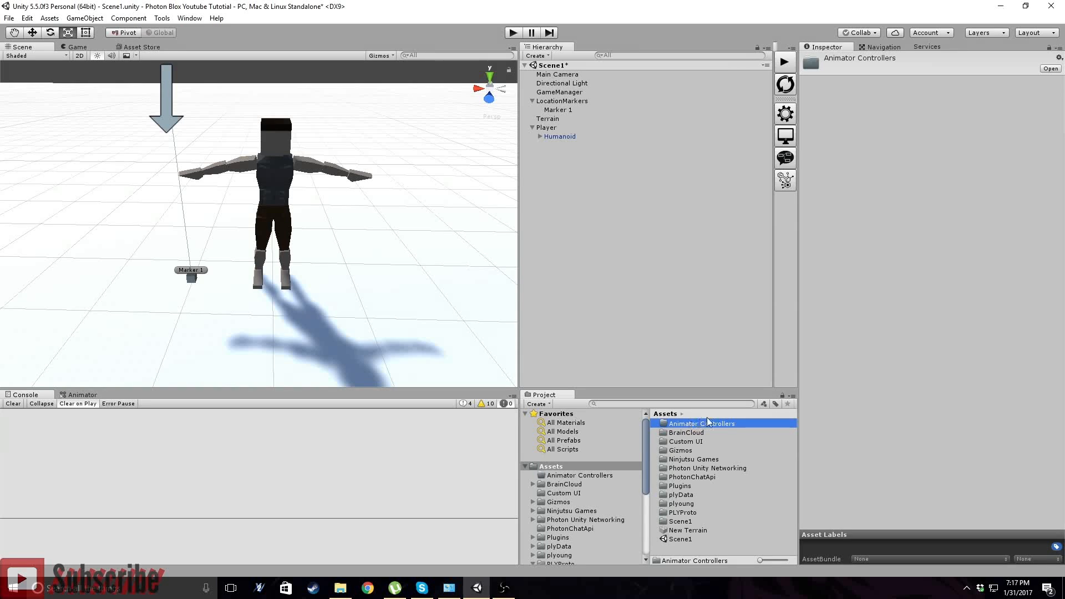
- Create an Animator Controller named "Player Controller" inside the Animator Controllers folder
right_click(686, 425)
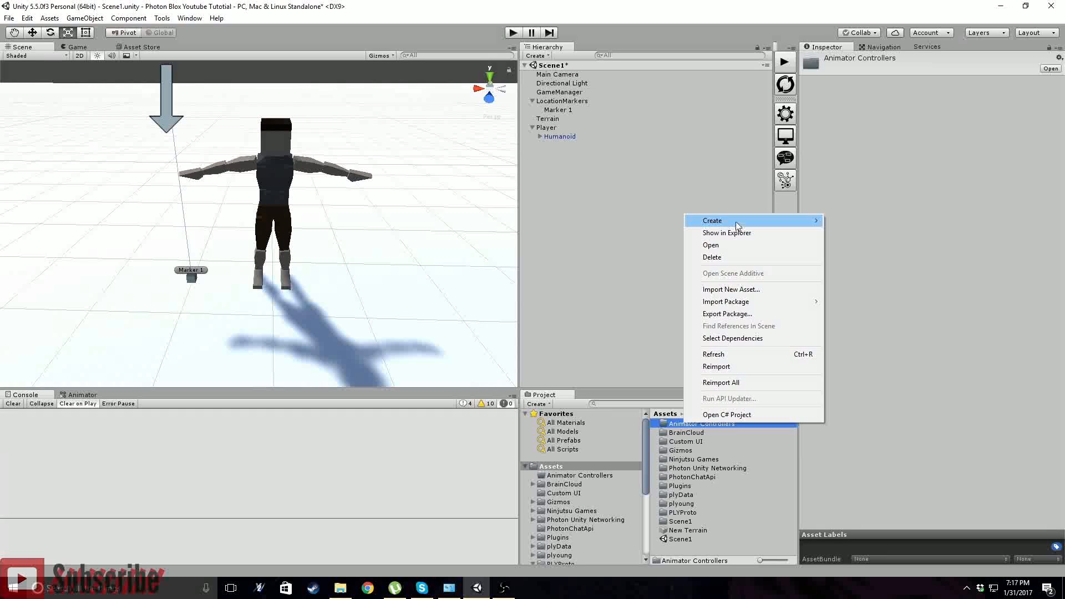
mouse_move(738, 222)
click(874, 403)
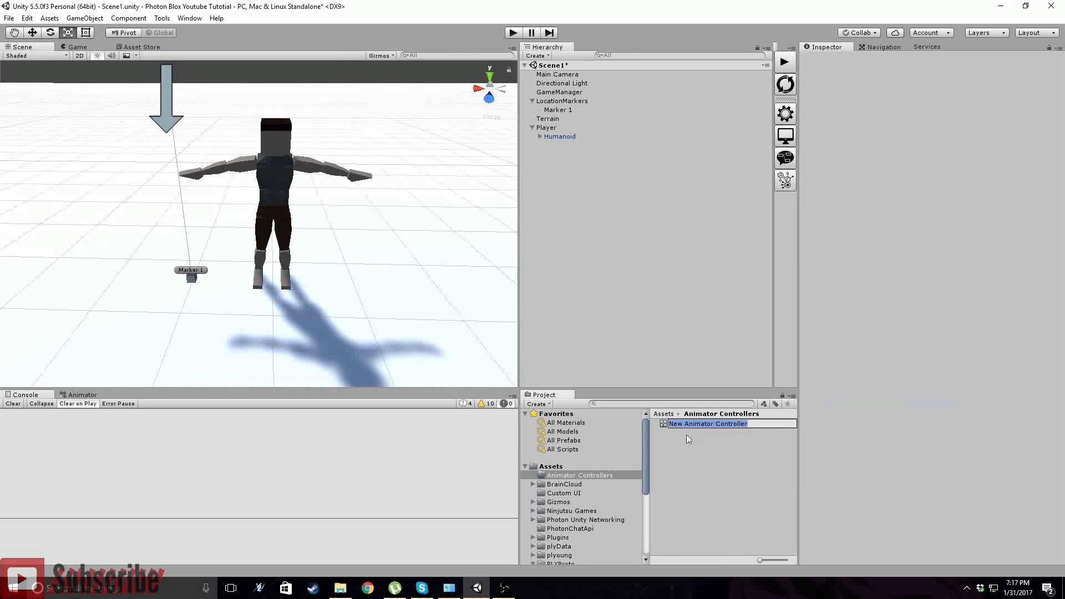
text(Player Controller)
key(Return)
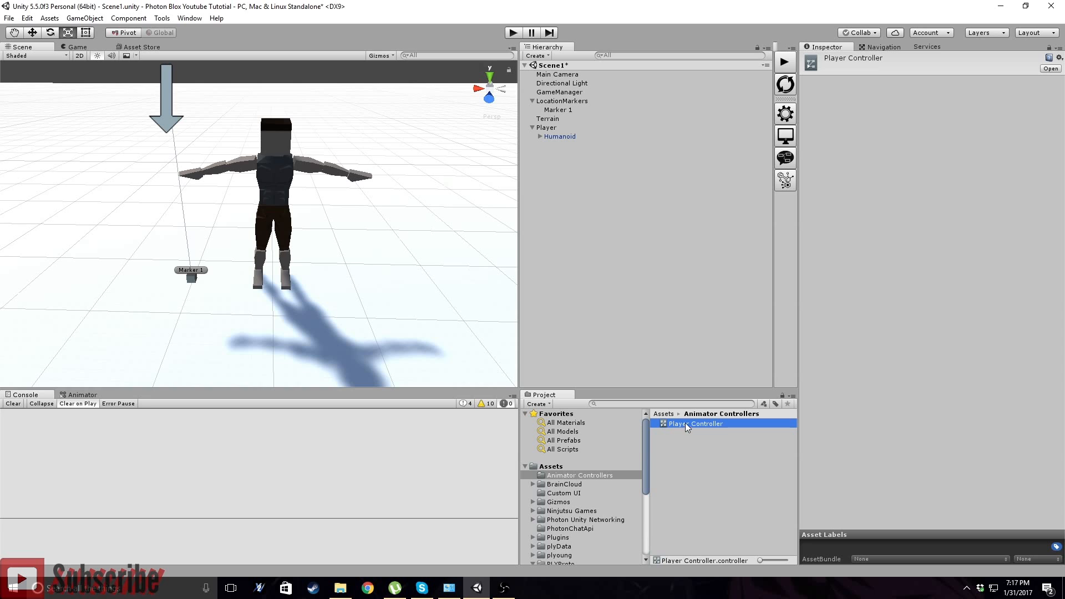
- Open Player Controller in the Animator window, docked with the Scene view, and add an empty state to its base layer
double_click(684, 422)
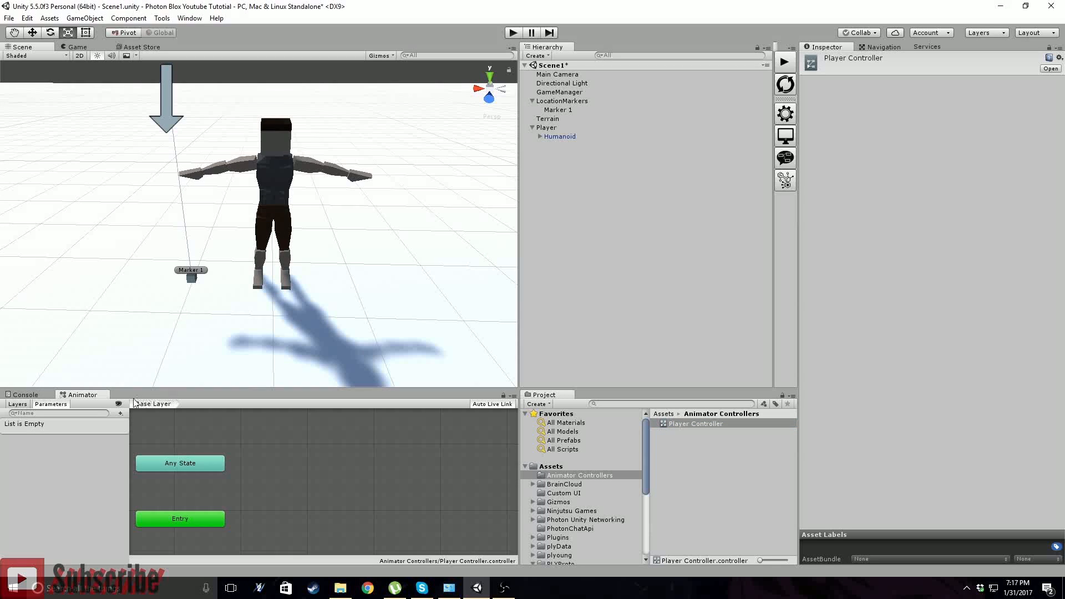
drag(100, 395, 185, 78)
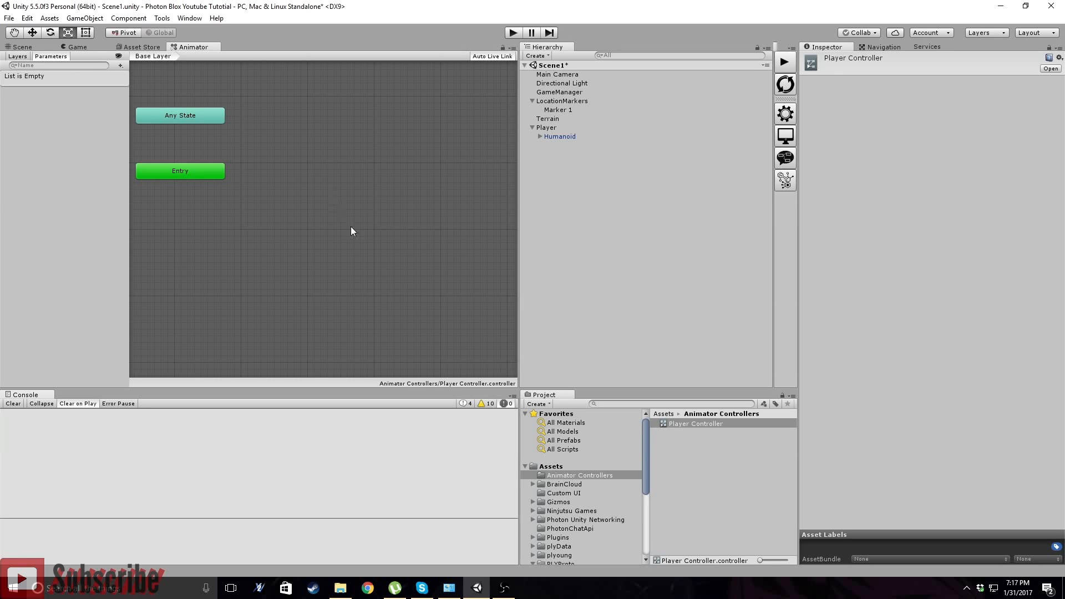
right_click(301, 182)
click(441, 189)
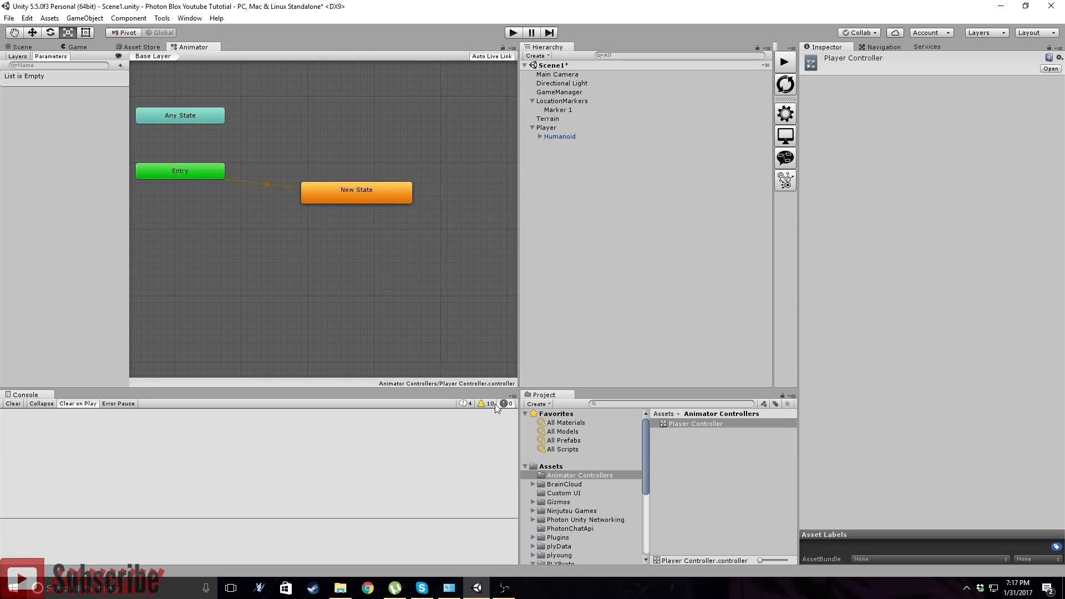
- Browse the PLYProto humanoid character's sources folder for animation assets for the new state
click(366, 193)
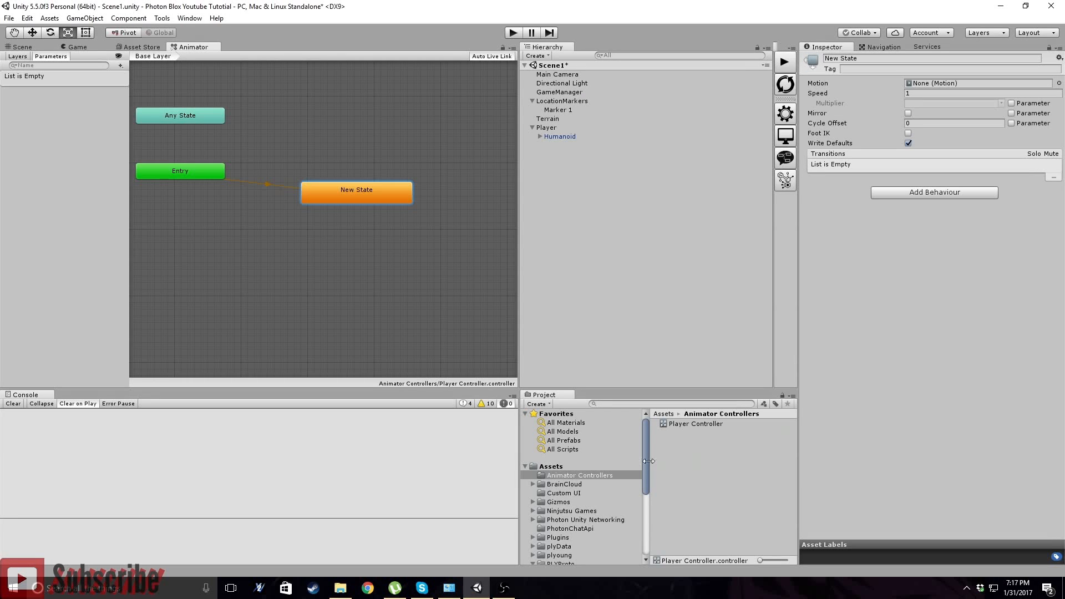
scroll(568, 504, down, 5)
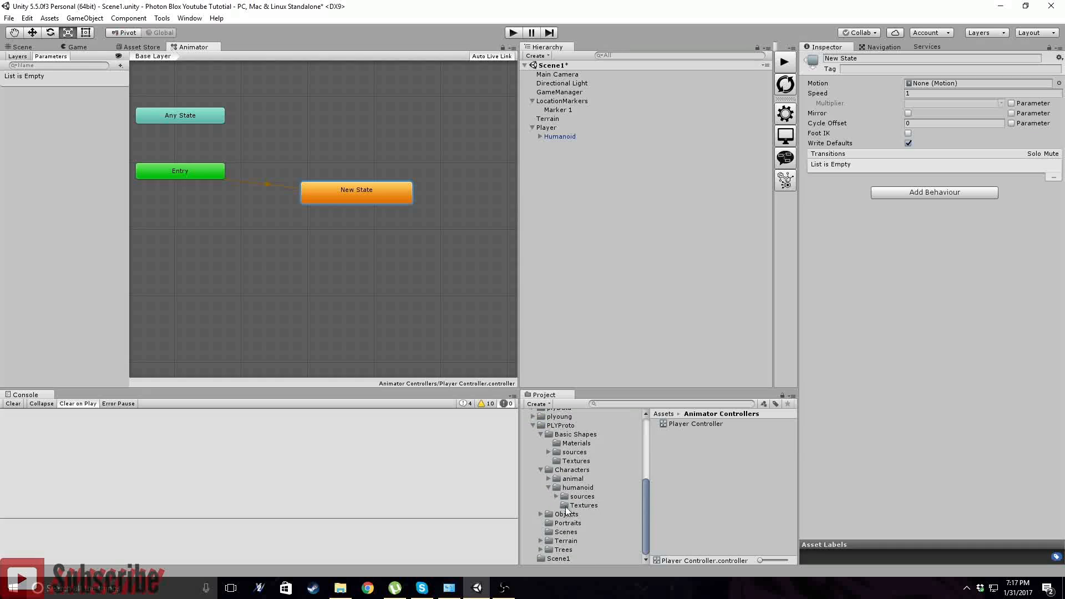
scroll(552, 501, down, 5)
click(578, 496)
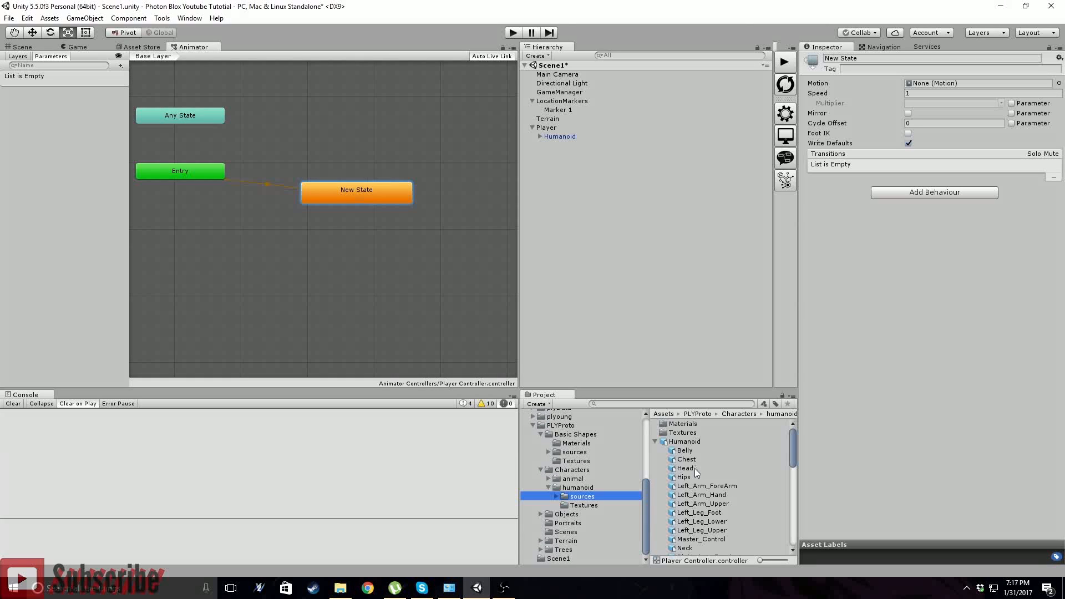
scroll(693, 481, down, 5)
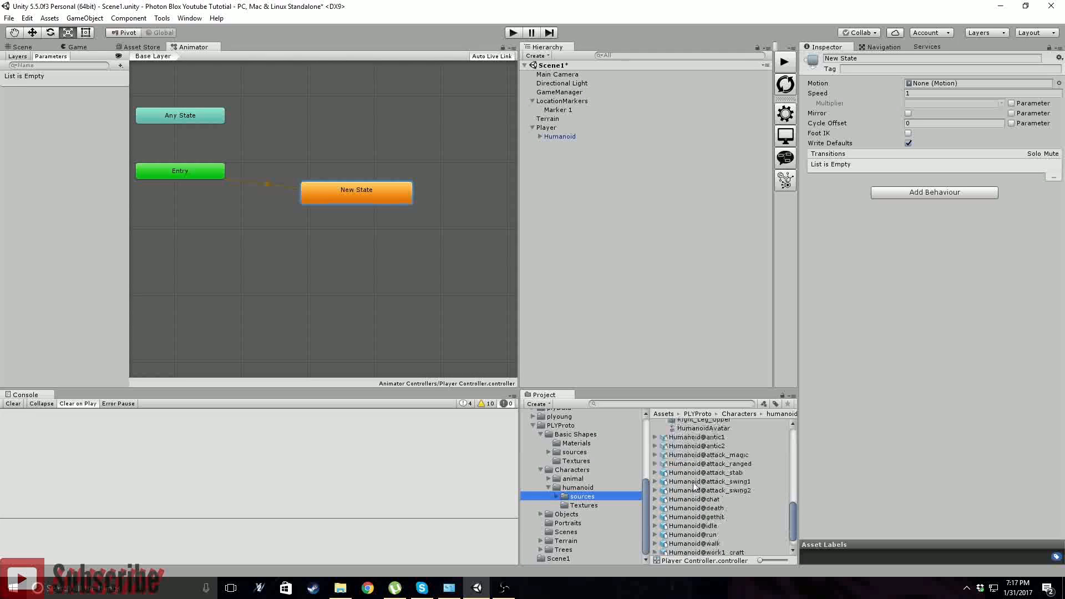
scroll(693, 482, up, 5)
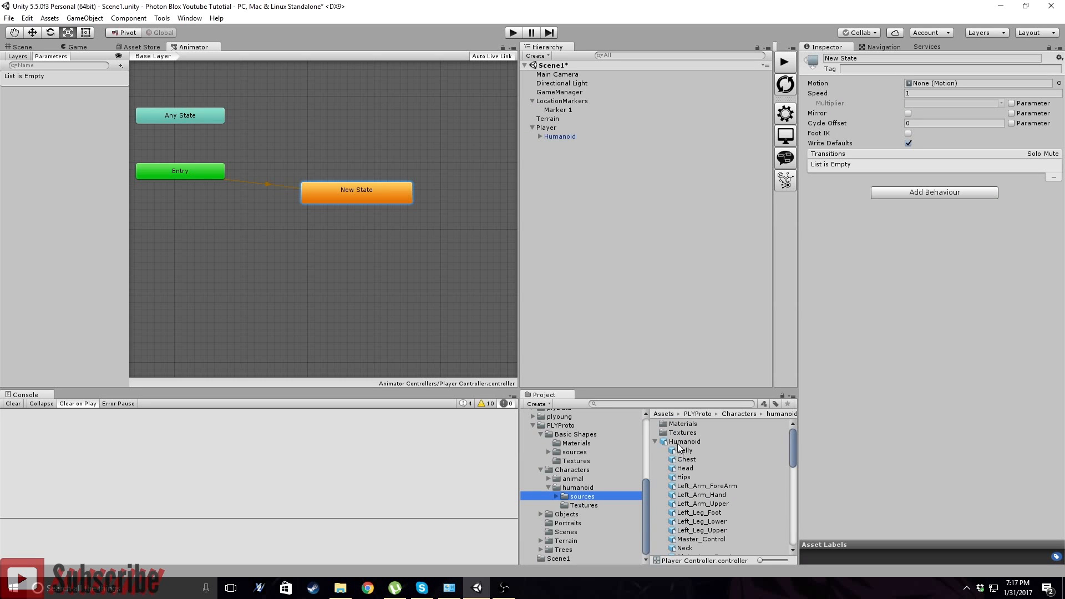
- Examine the Humanoid model's import settings for its model, rig and animations
click(677, 441)
click(901, 84)
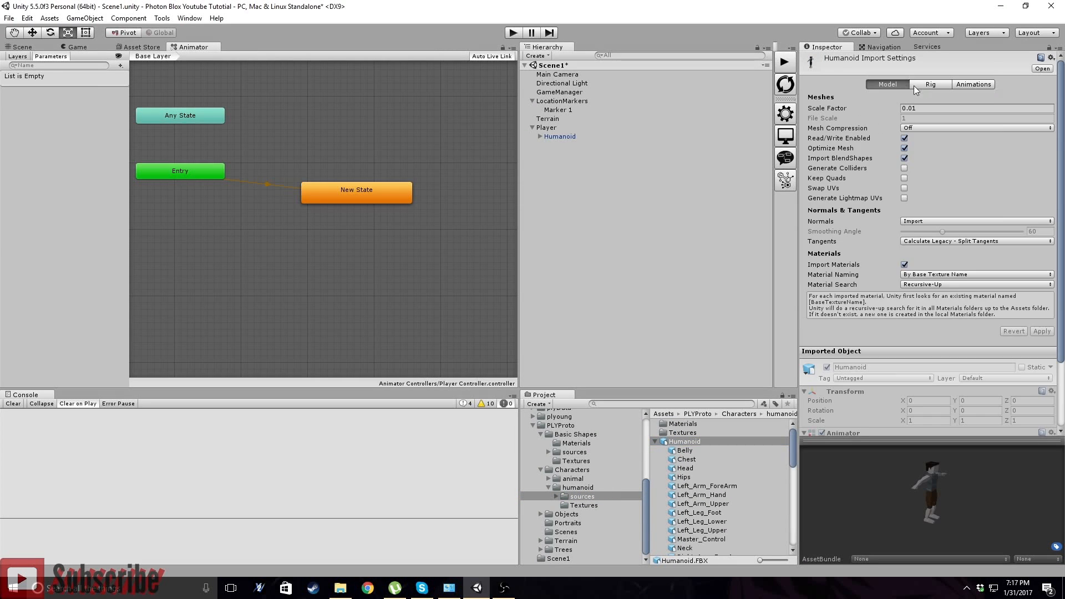
click(965, 85)
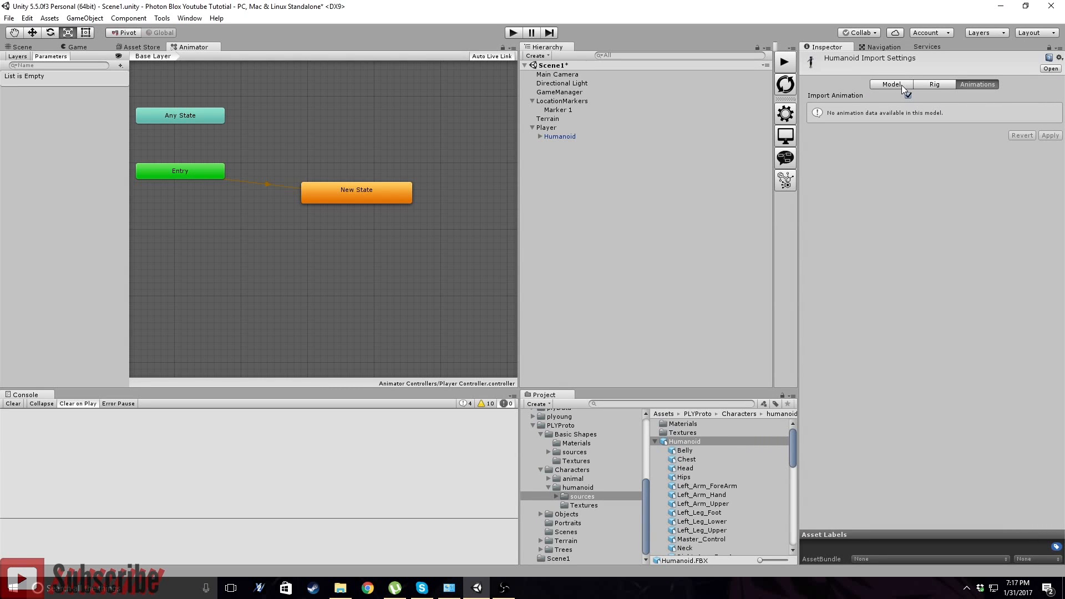
scroll(660, 455, down, 10)
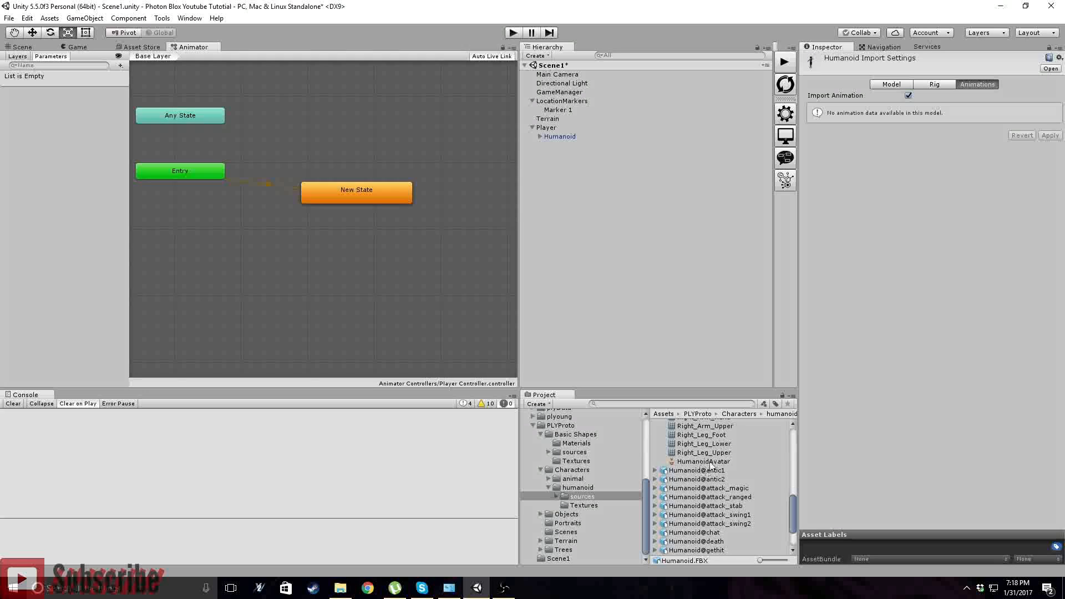
scroll(711, 469, up, 10)
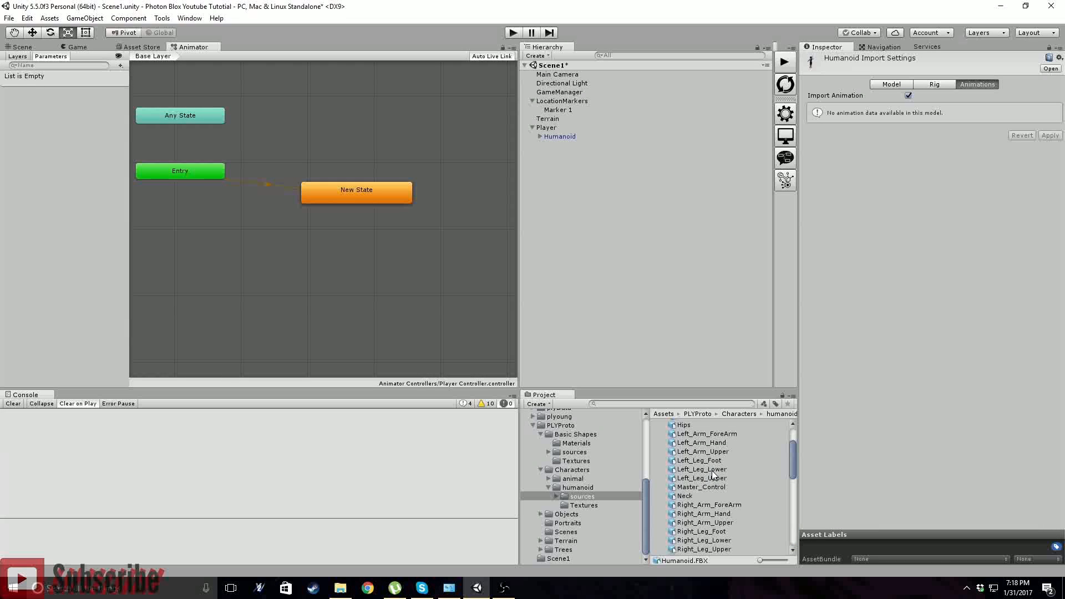
click(928, 84)
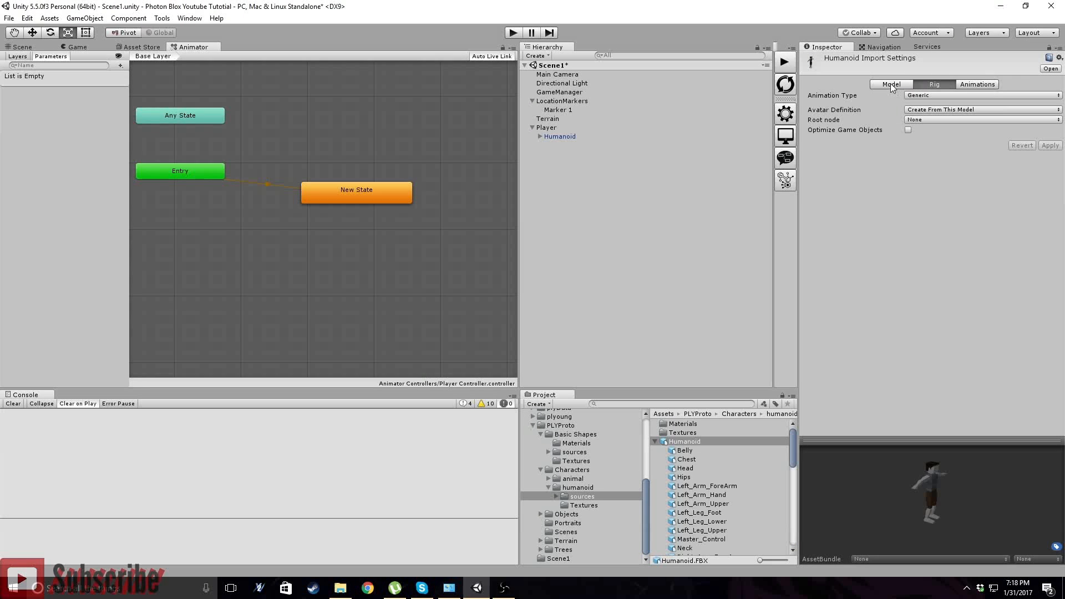
click(890, 83)
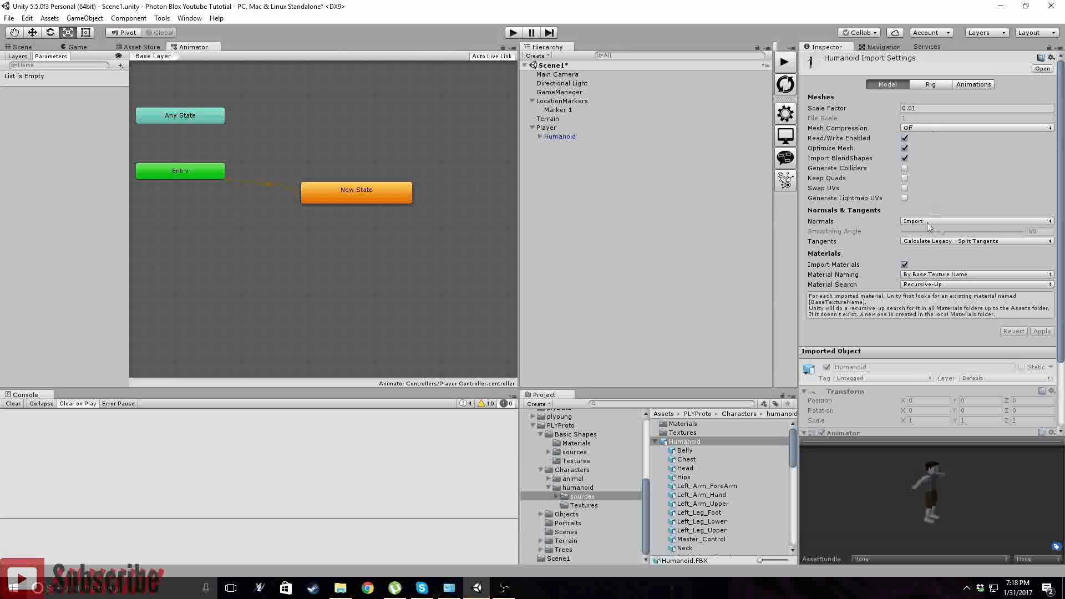
scroll(887, 266, down, 5)
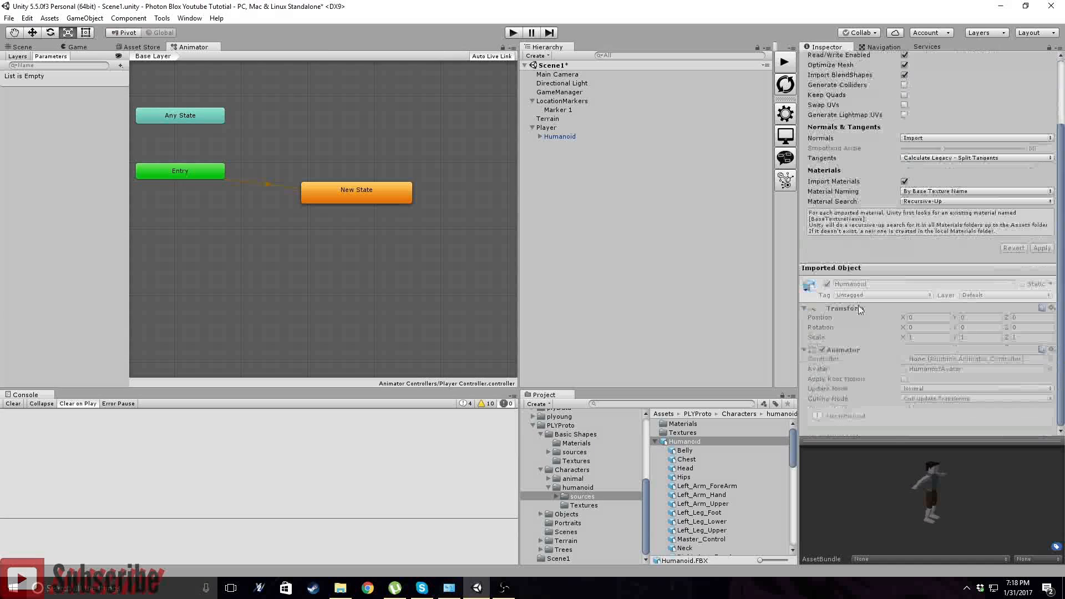
- Collapse the Humanoid model's contents, then set the rig animation type of Humanoid@walk to Generic and apply it
click(658, 442)
click(654, 442)
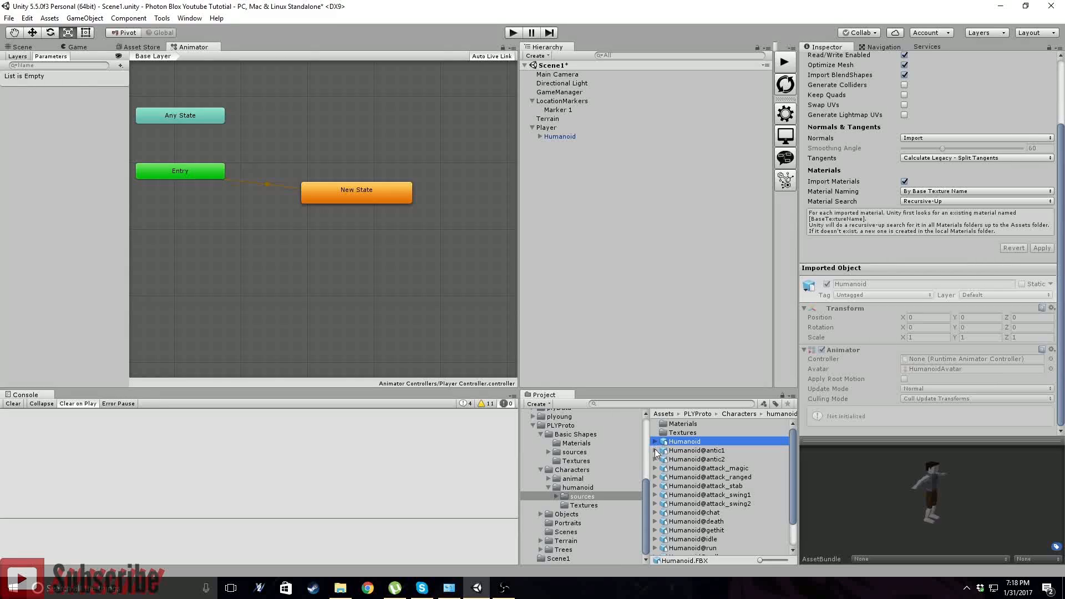
click(655, 451)
click(655, 450)
scroll(704, 477, down, 2)
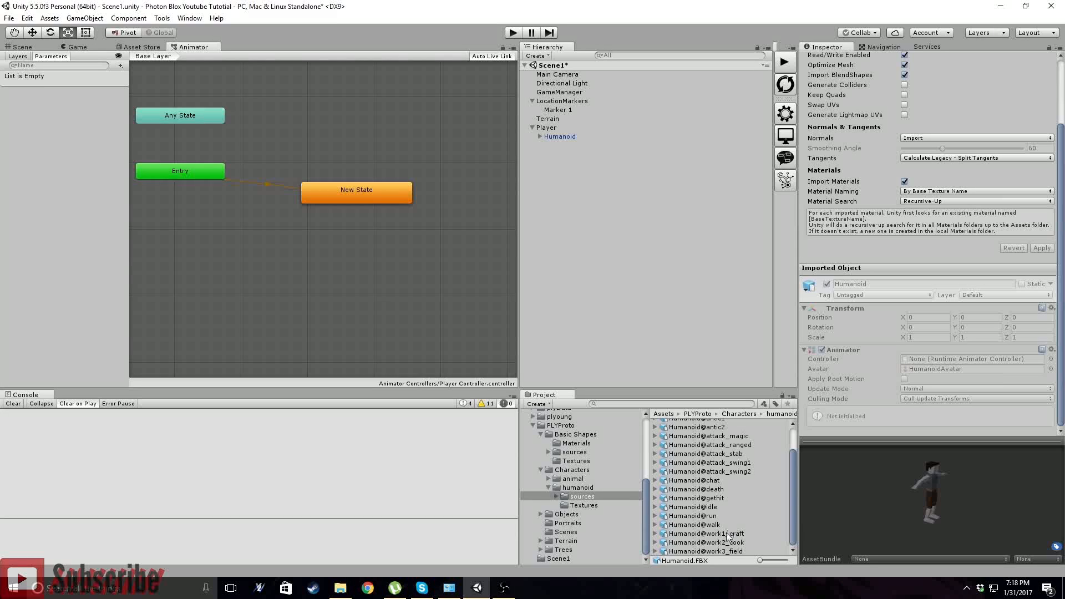
click(708, 526)
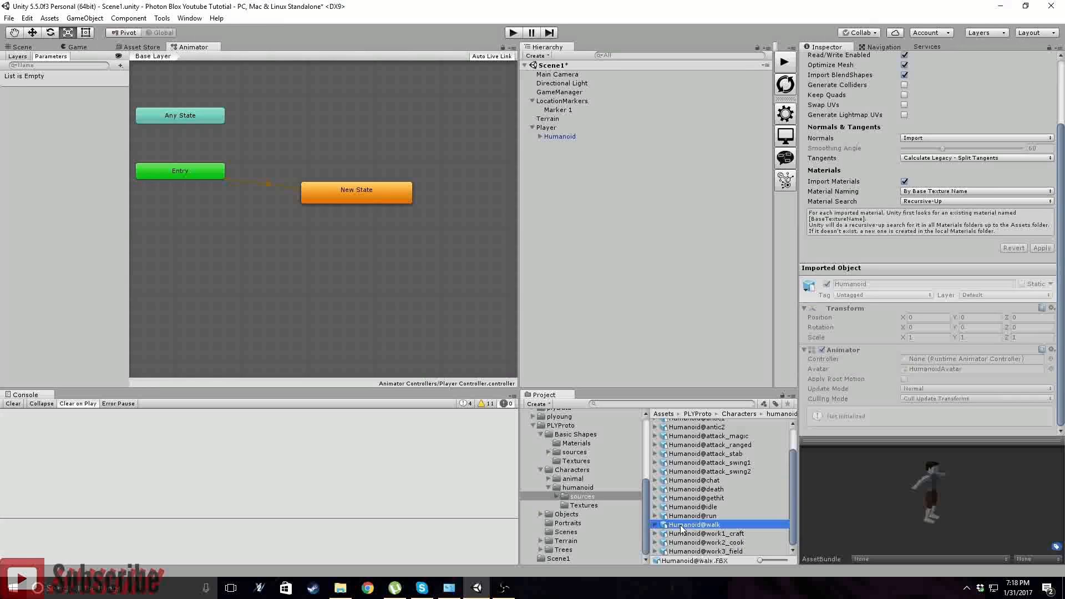
click(963, 87)
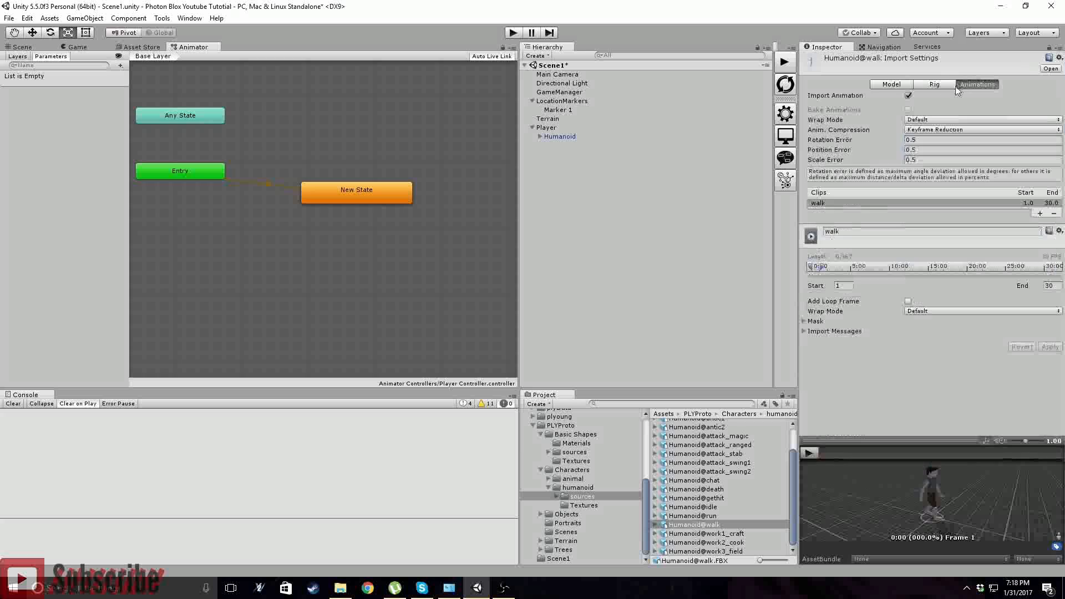
click(934, 85)
click(940, 97)
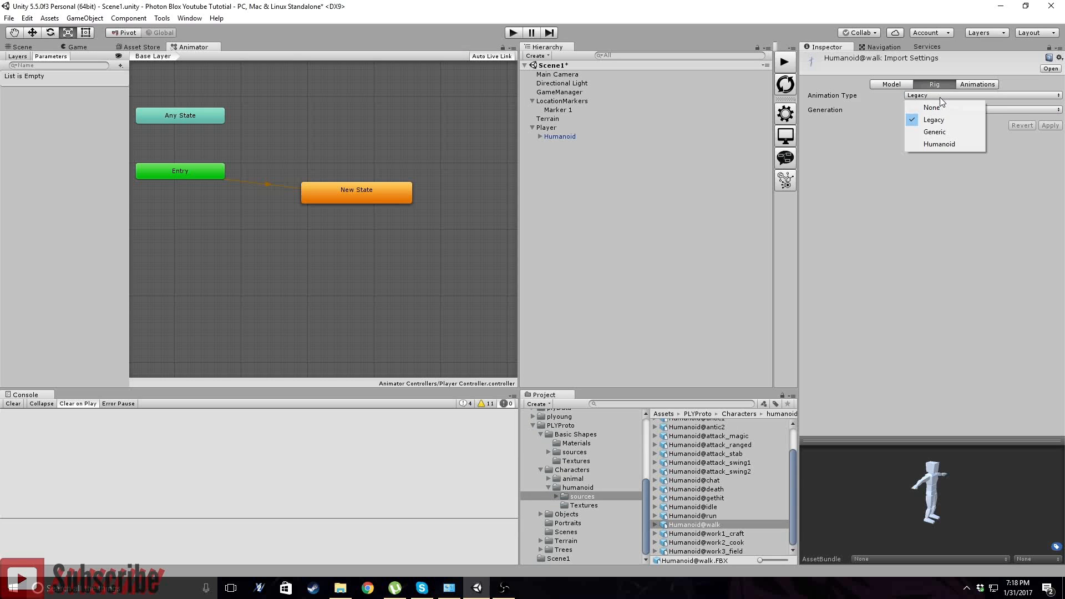
click(934, 132)
click(1049, 145)
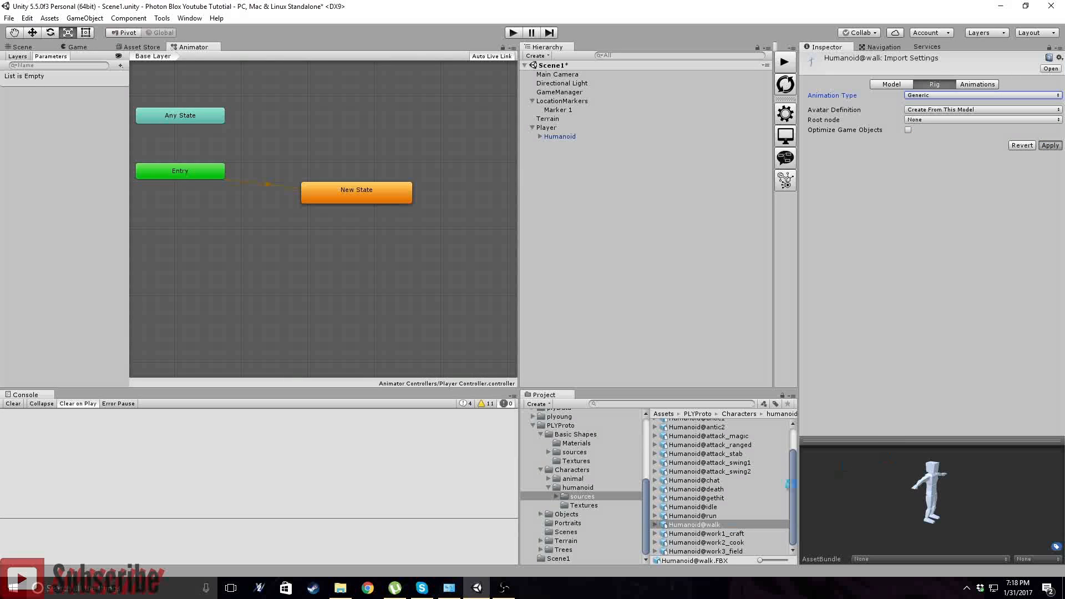
- Set the rig animation type of Humanoid@idle to Generic and apply the change
click(700, 508)
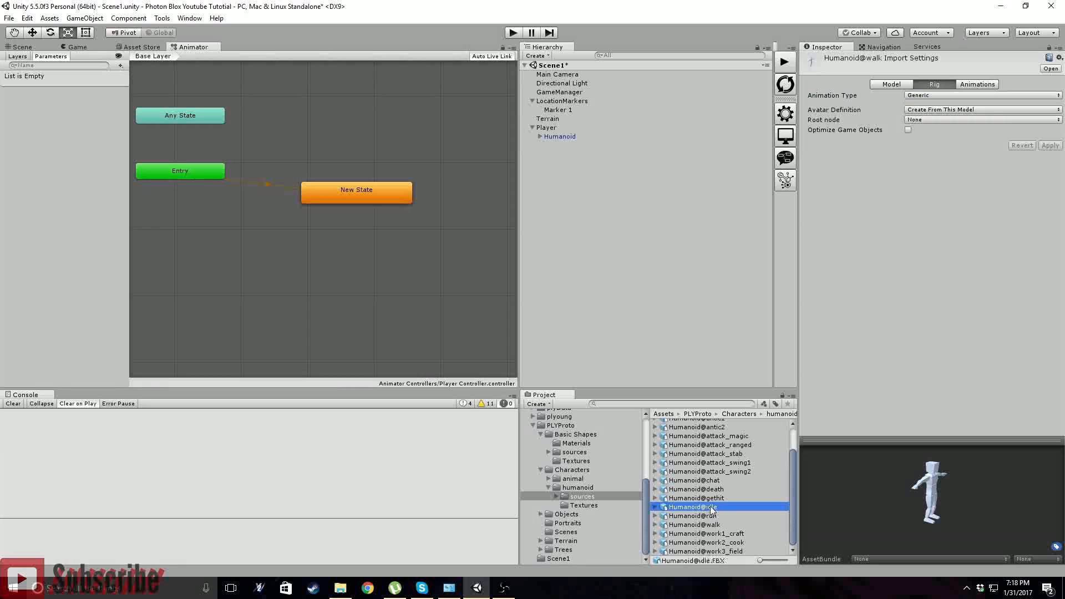
click(932, 96)
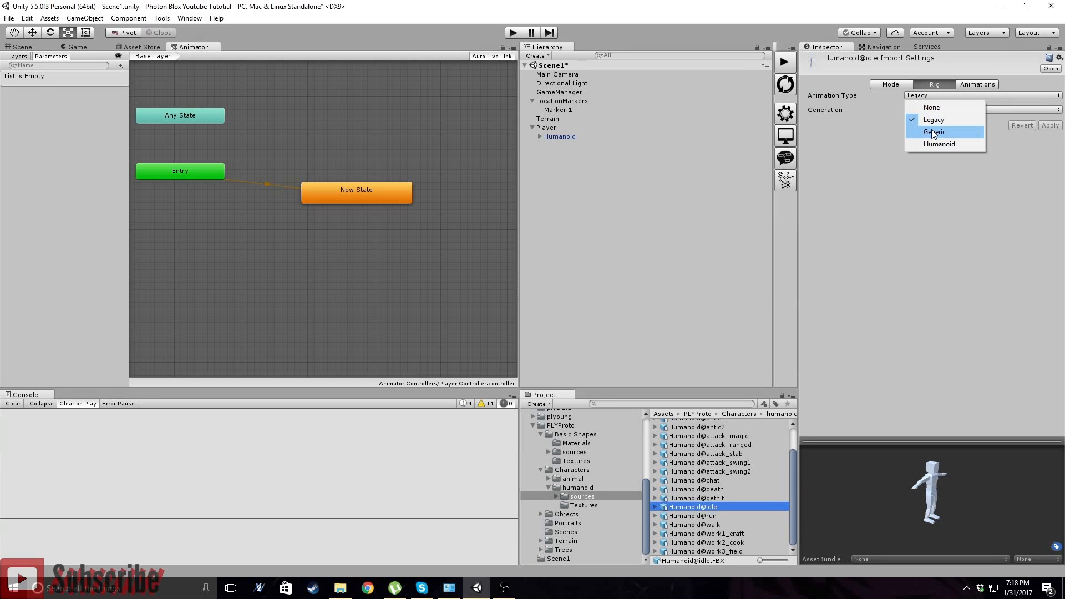
click(934, 132)
click(1051, 146)
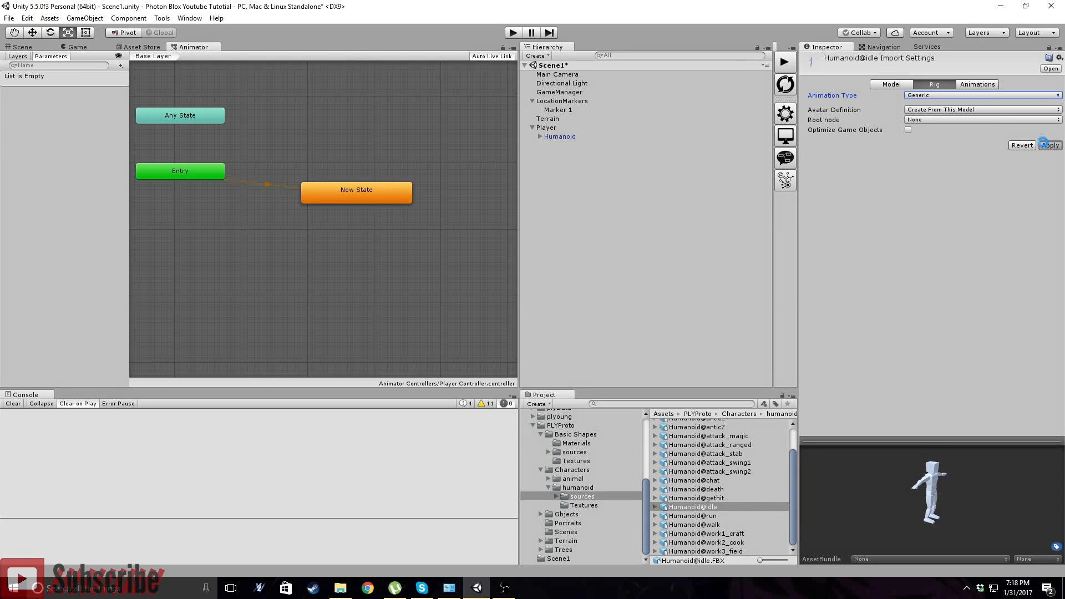
- Set the rig animation type of Humanoid@death to Generic and apply the change
click(704, 488)
click(950, 96)
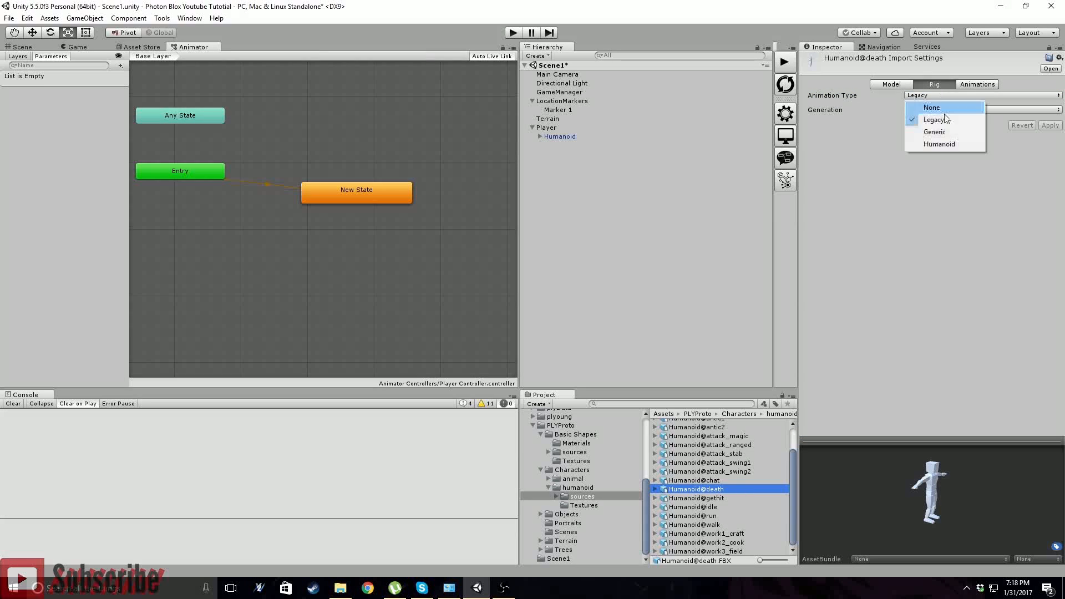
click(935, 132)
click(1048, 146)
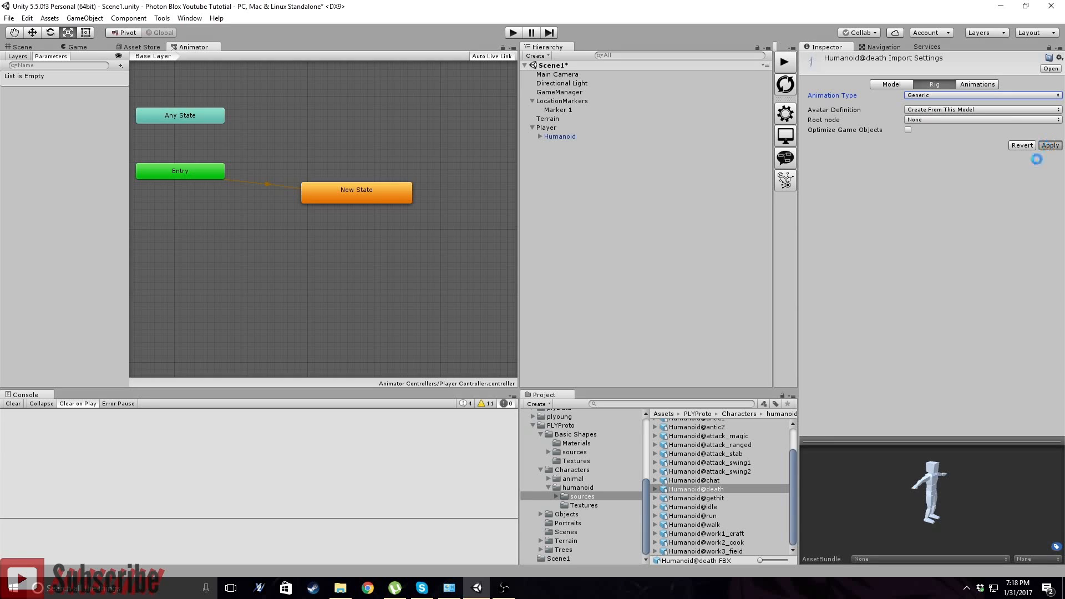
- Set the rig animation type of Humanoid@attack_stab to Generic and apply the change
scroll(713, 471, up, 2)
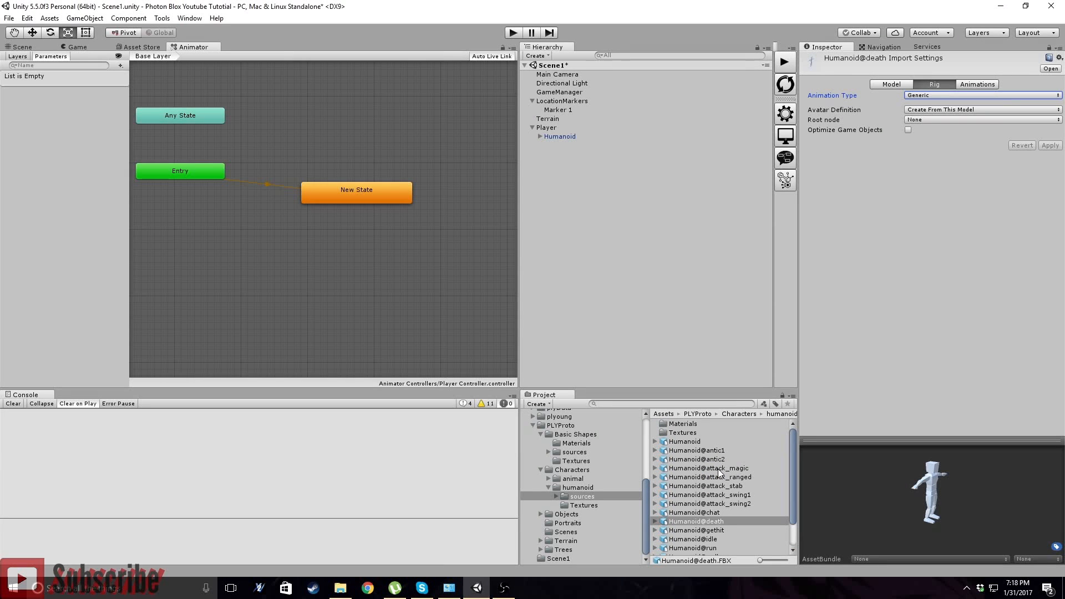
click(710, 486)
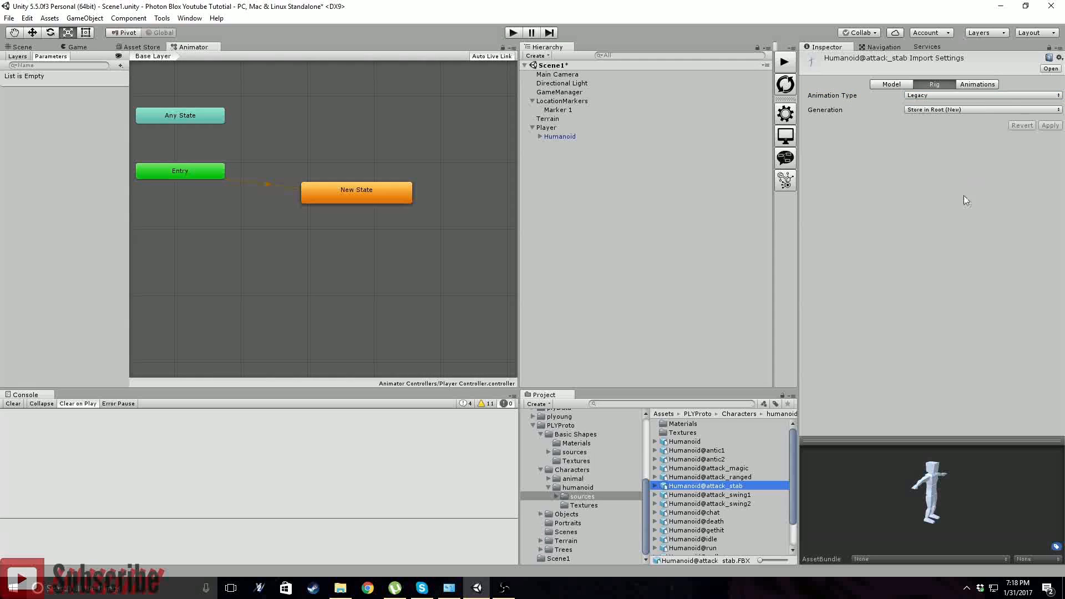
click(961, 95)
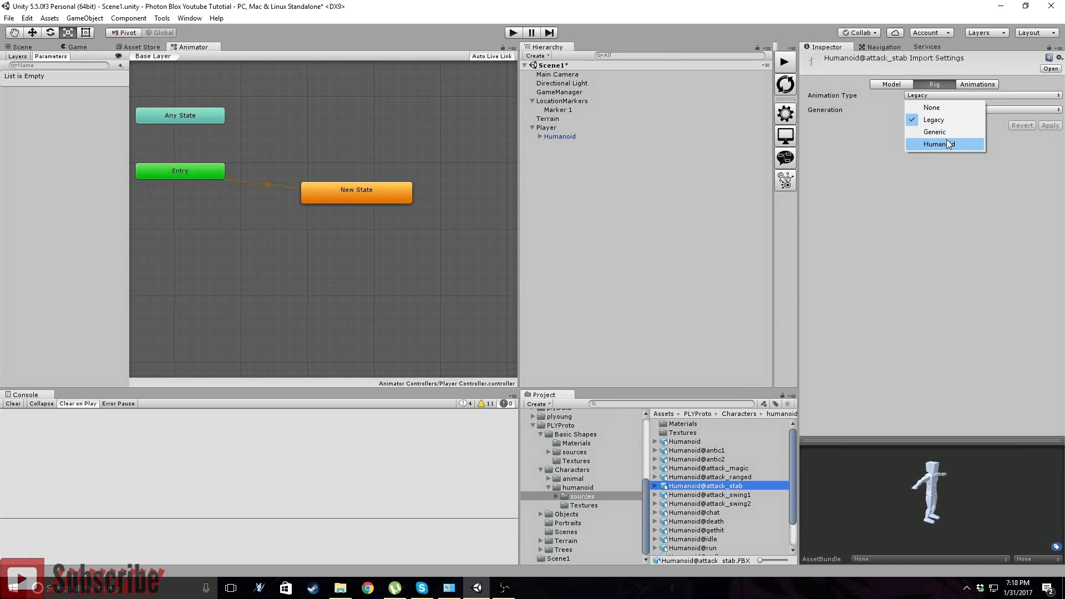
click(942, 131)
click(1050, 145)
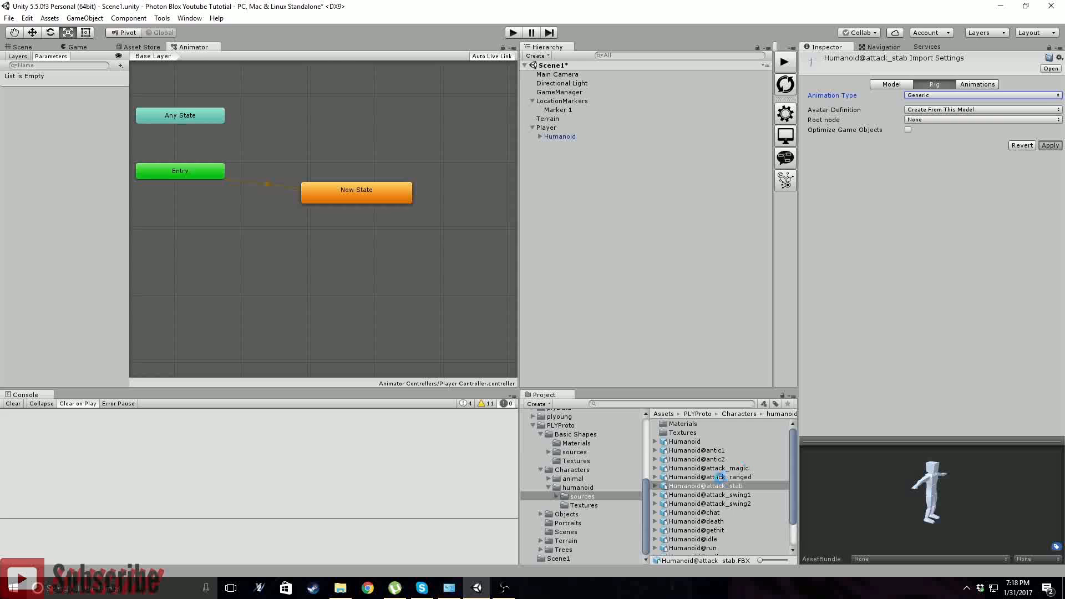
click(366, 200)
click(1058, 83)
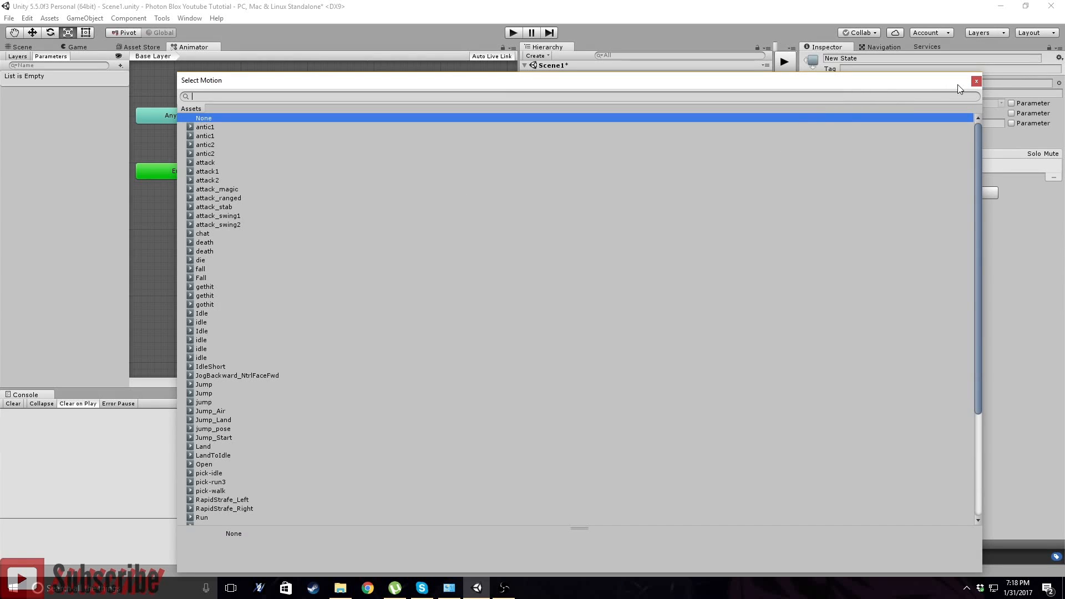
click(976, 81)
- Add the attack_stab clip from Humanoid@attack_stab as a state below New State in the Player Controller's base layer
scroll(564, 484, down, 3)
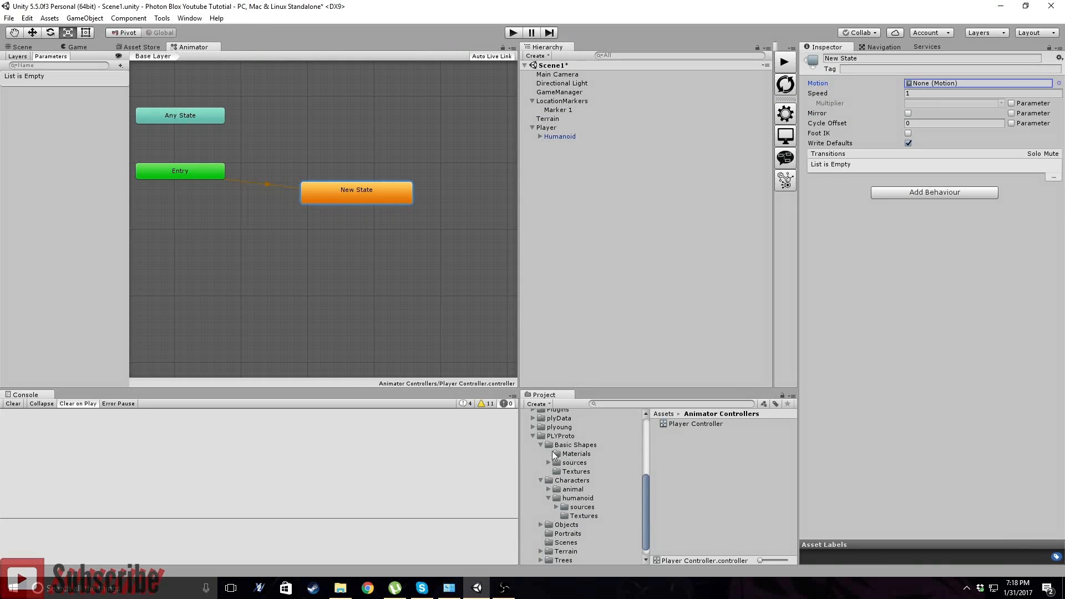
click(580, 507)
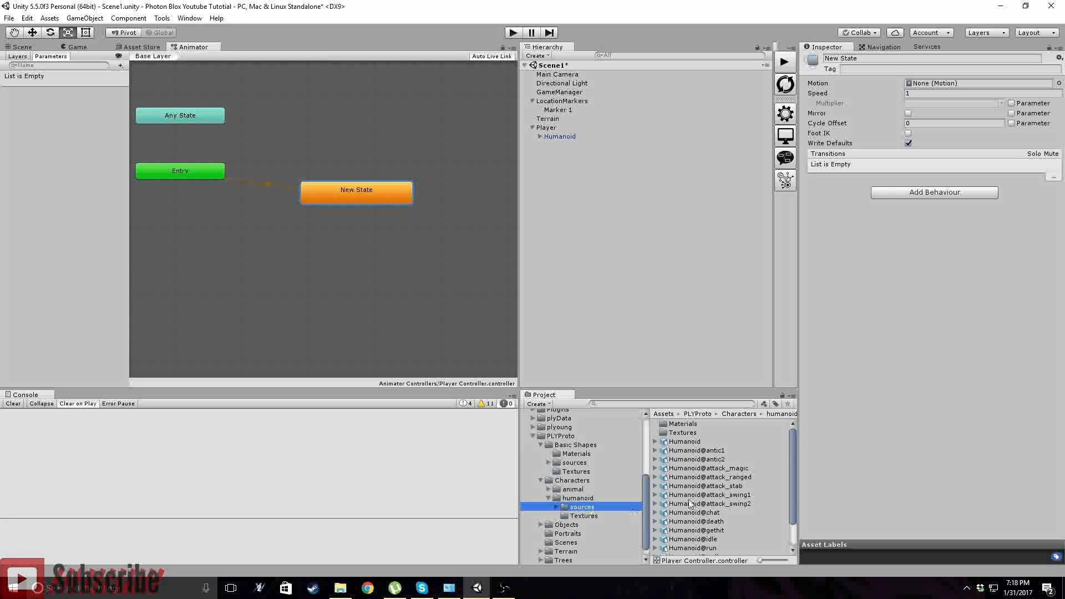
click(655, 485)
scroll(693, 510, down, 5)
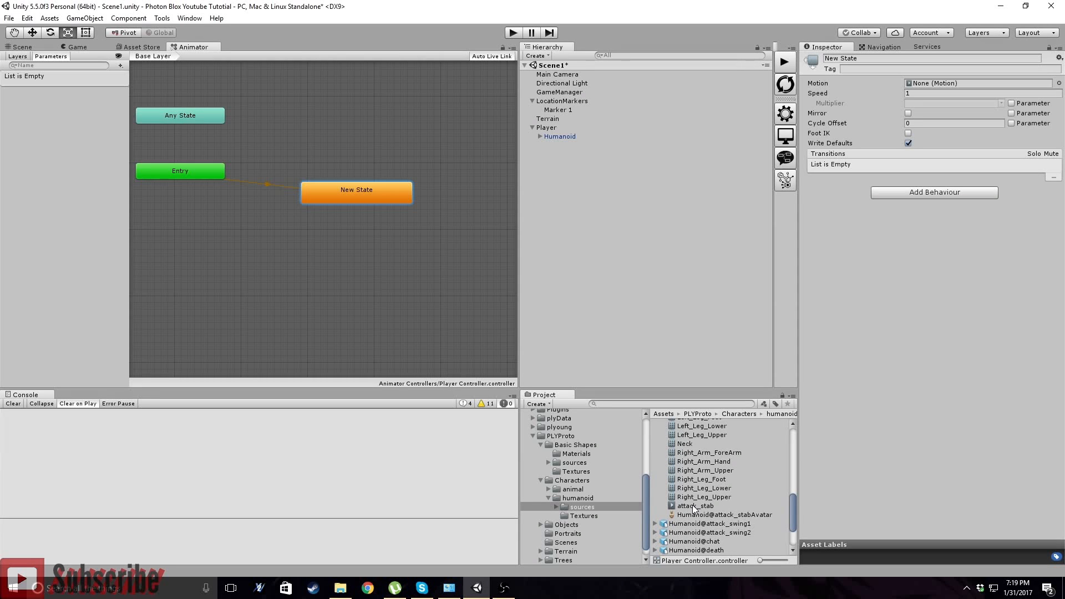
scroll(694, 501, down, 3)
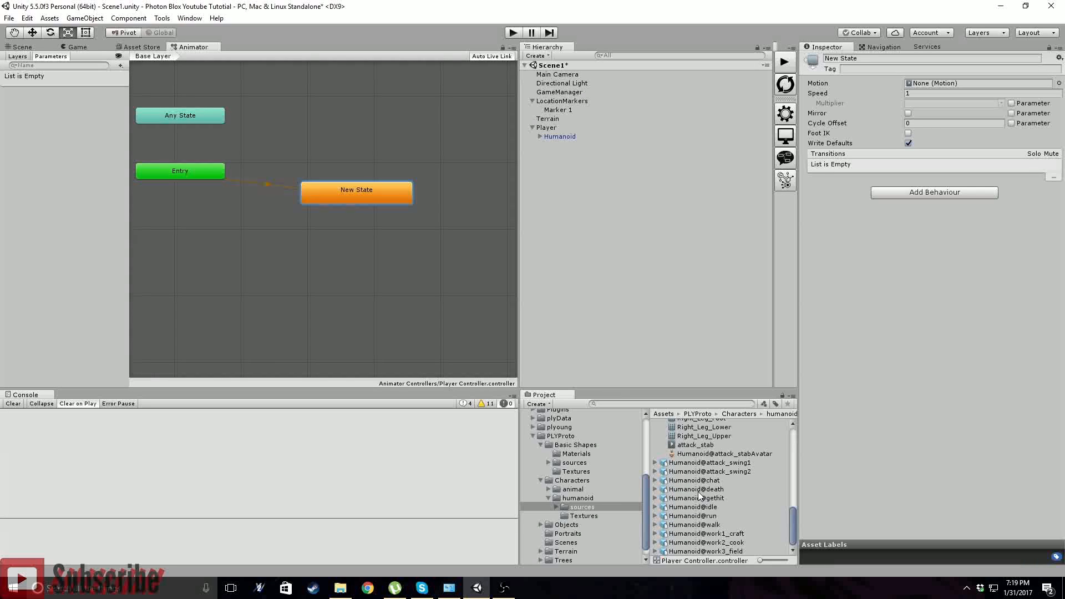
click(654, 507)
drag(699, 447, 416, 235)
- Add the idle clip from Humanoid@idle in the humanoid sources folder as a state in the Player Controller's base layer
click(563, 502)
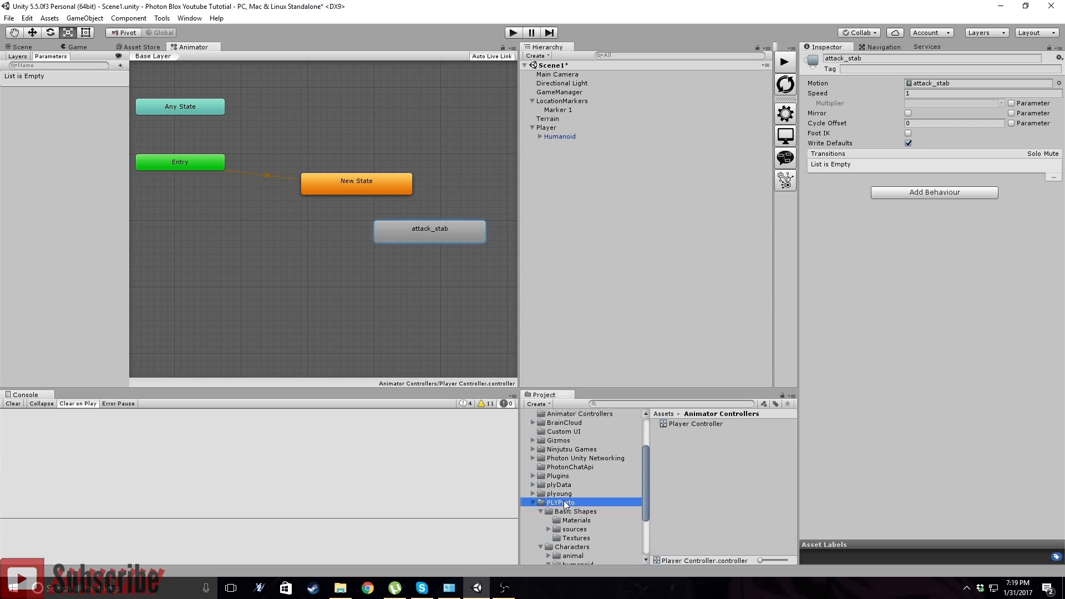
scroll(576, 541, down, 1)
click(581, 541)
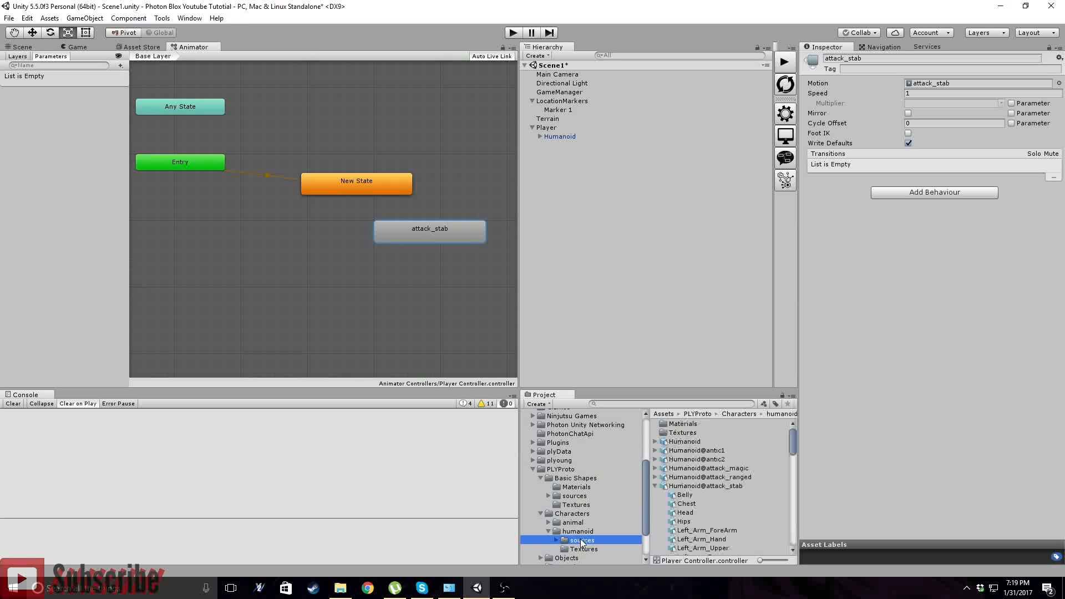
scroll(707, 505, down, 8)
scroll(704, 504, down, 5)
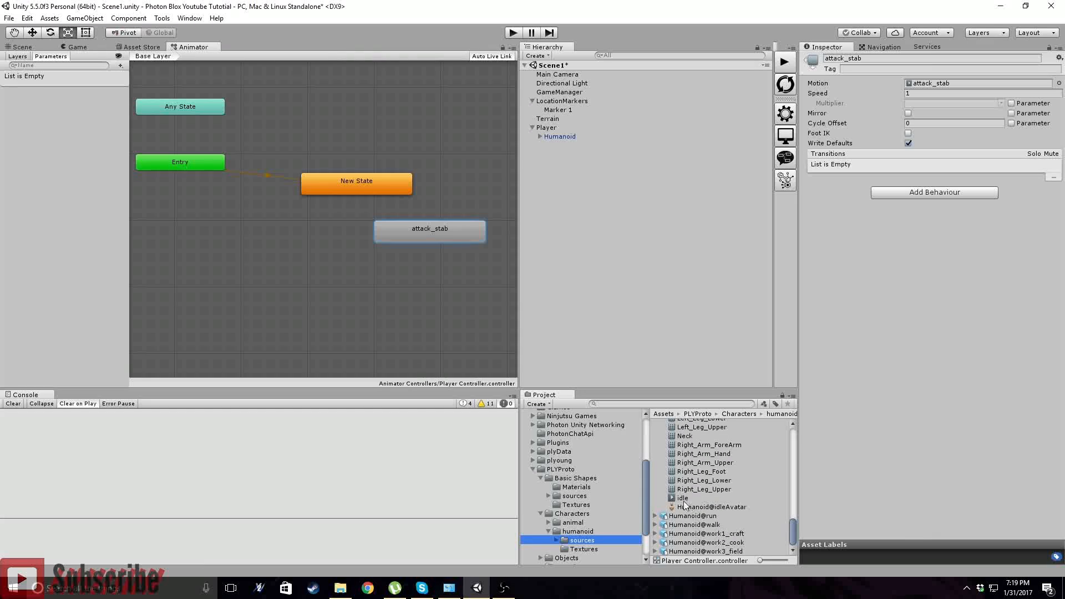
drag(683, 498, 361, 180)
- Delete New State from the base layer and set idle as the layer's default state
click(345, 188)
right_click(345, 187)
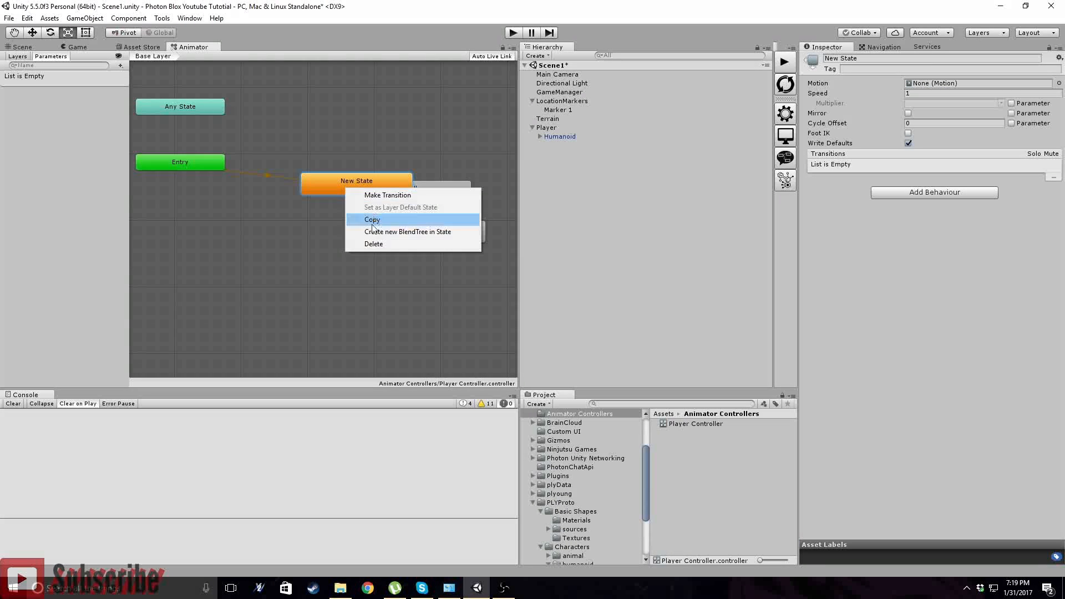
click(368, 244)
right_click(382, 194)
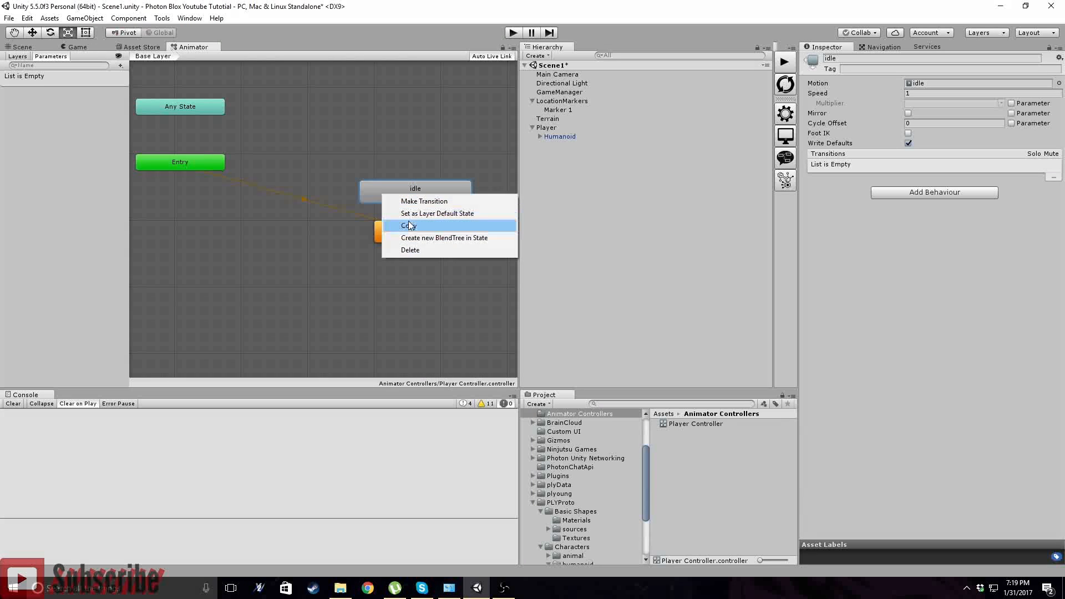
click(421, 214)
- Rearrange the state graph, placing idle just beside Entry and attack_stab above and to the right of idle
drag(402, 190, 311, 191)
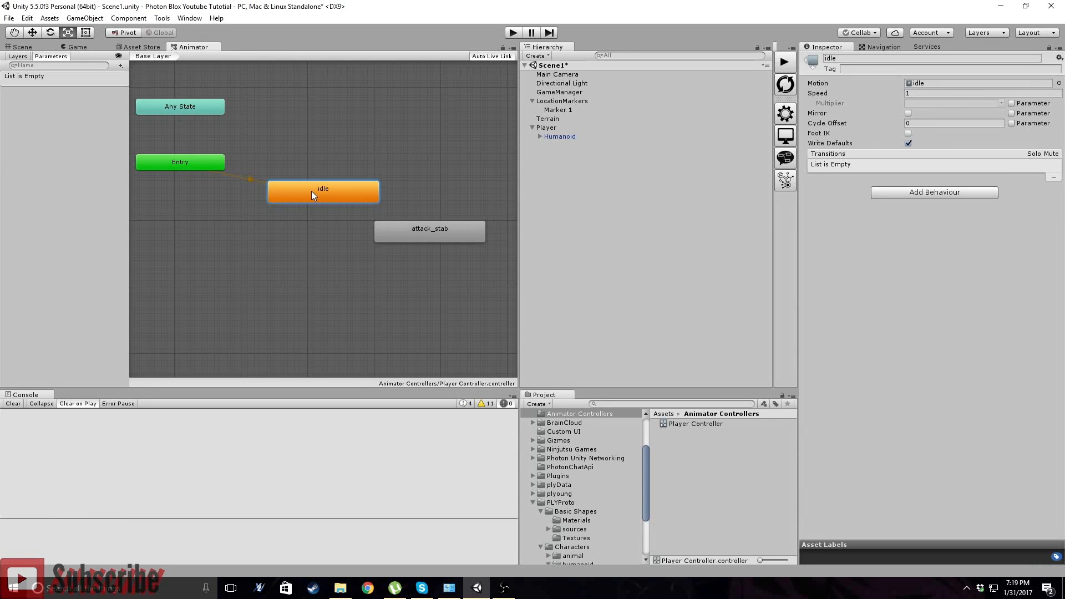
right_click(360, 197)
click(306, 254)
drag(390, 238, 410, 157)
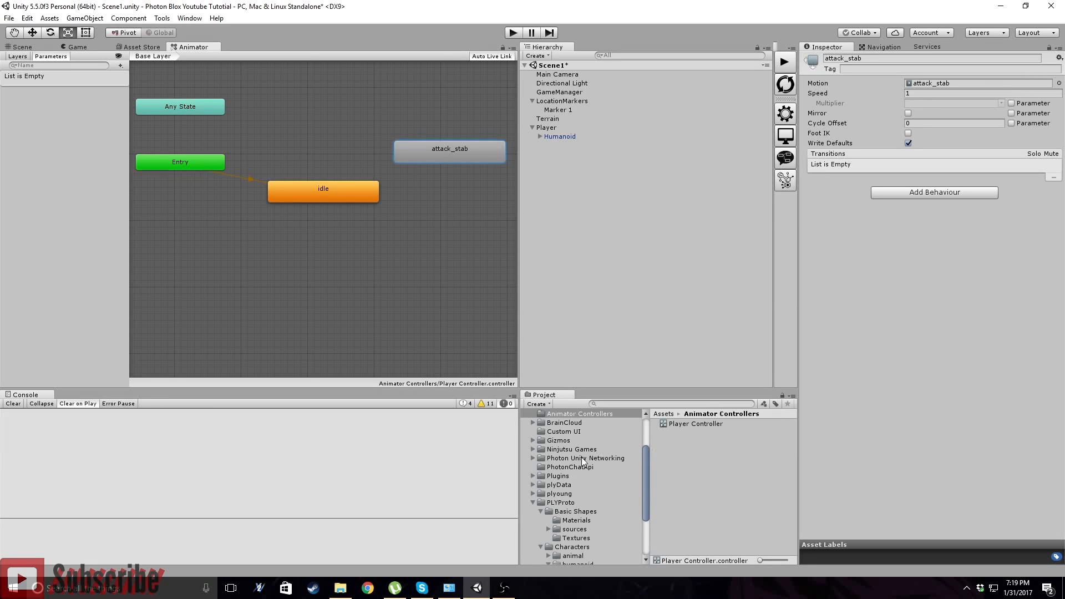
- Add the walk clip from Humanoid@walk in the humanoid sources folder as a state directly above idle
scroll(575, 477, down, 3)
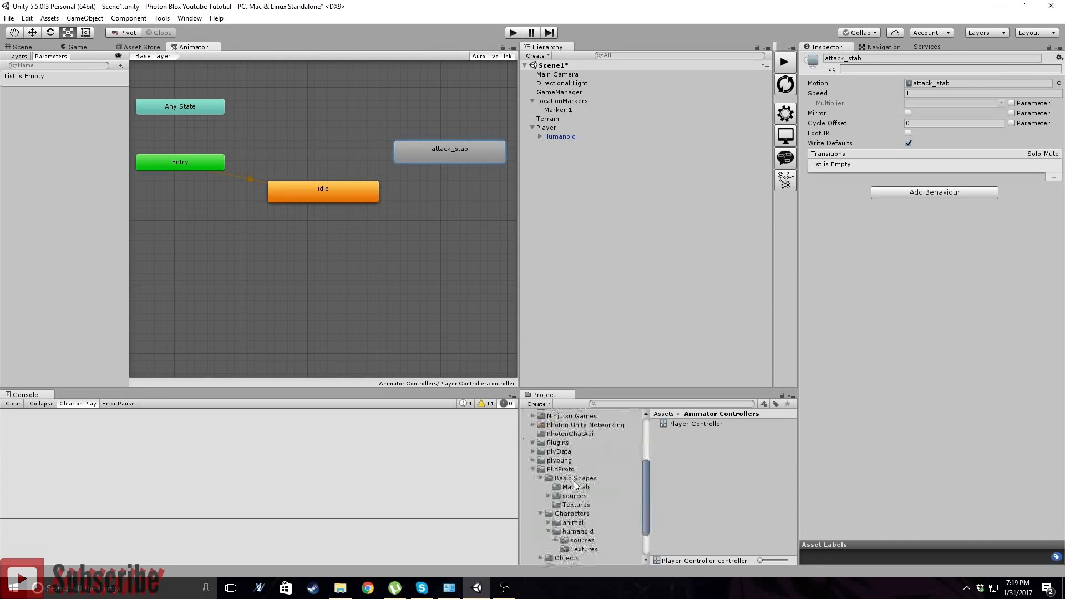
click(578, 532)
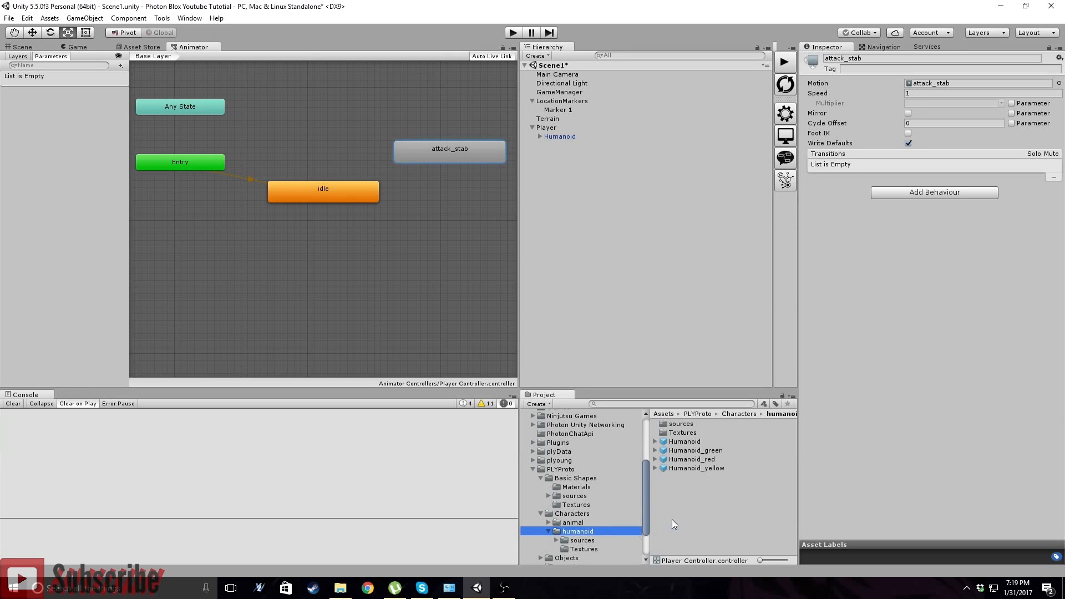
click(574, 540)
click(575, 531)
click(582, 541)
scroll(692, 488, down, 10)
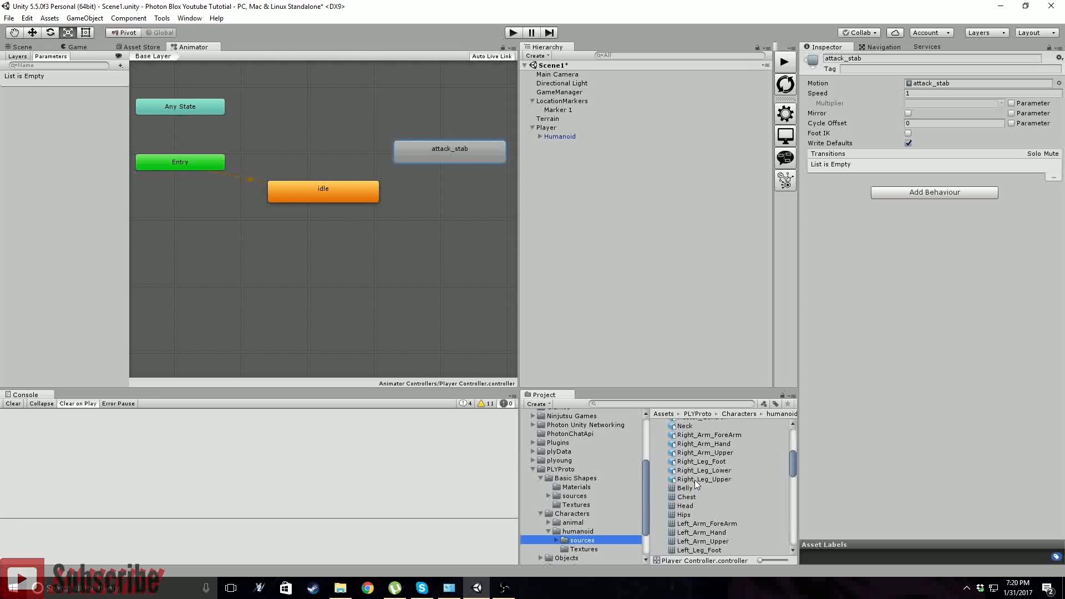
scroll(692, 488, down, 3)
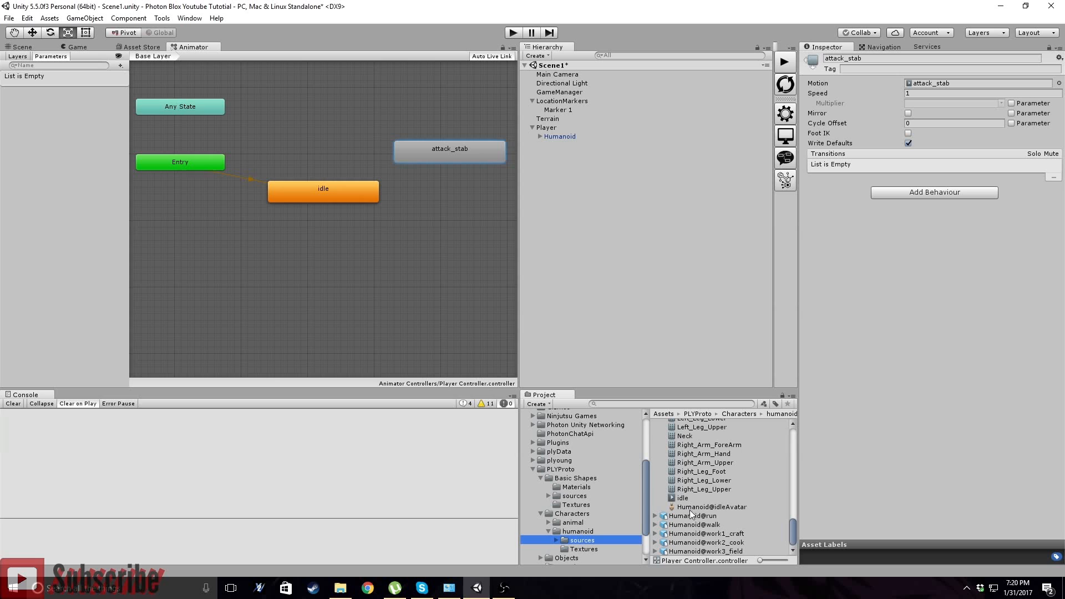
click(655, 524)
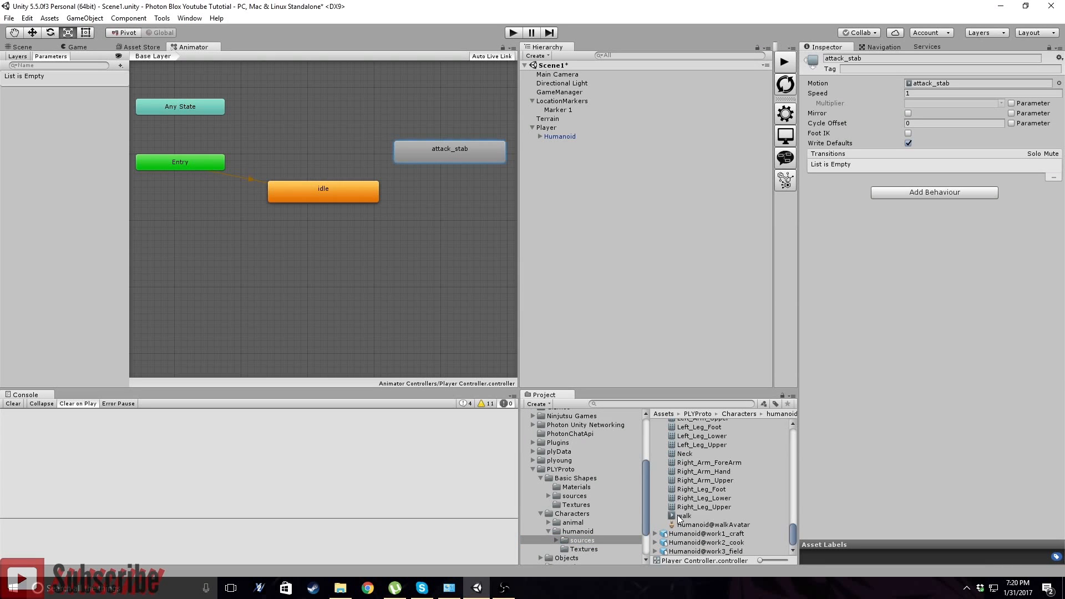
drag(677, 515, 403, 235)
drag(314, 131, 302, 123)
- Create transitions in both directions between the idle and walk states
right_click(330, 197)
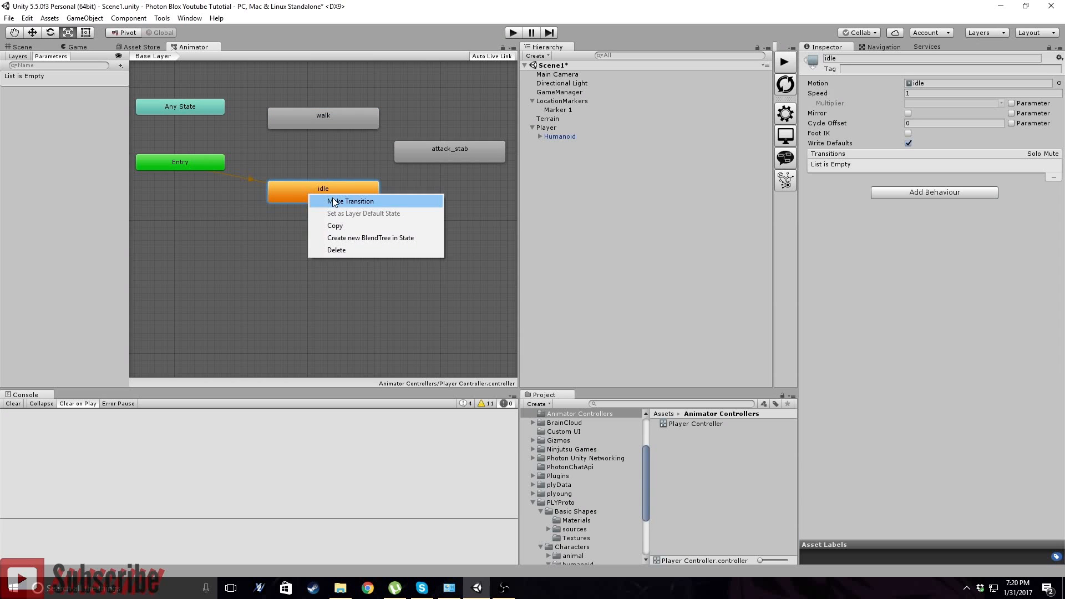
click(332, 200)
right_click(320, 133)
click(322, 130)
click(307, 187)
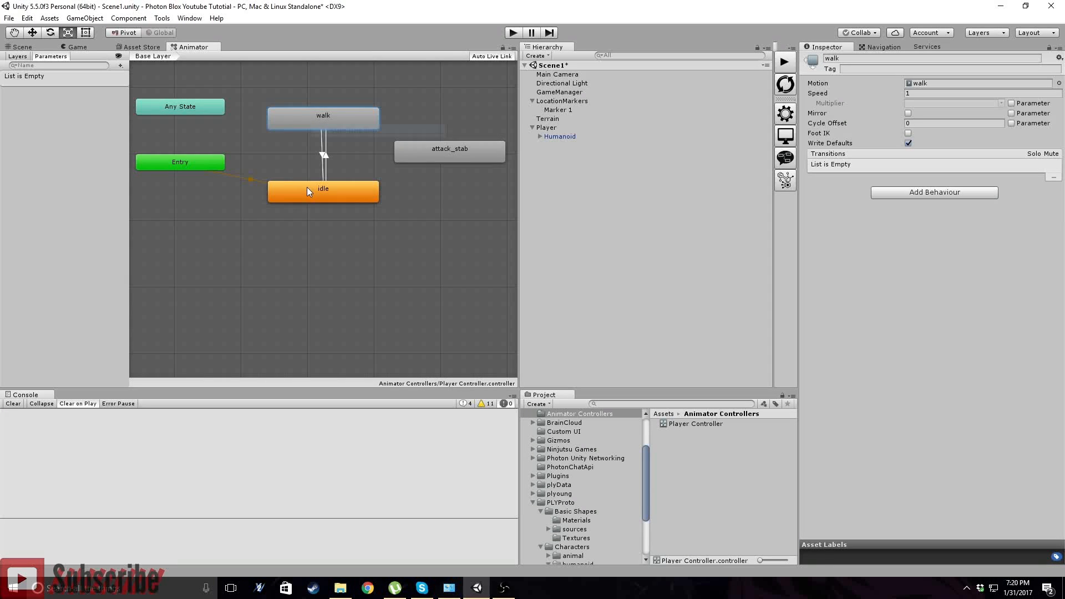
- Add a condition entry to the idle -> walk transition
click(330, 158)
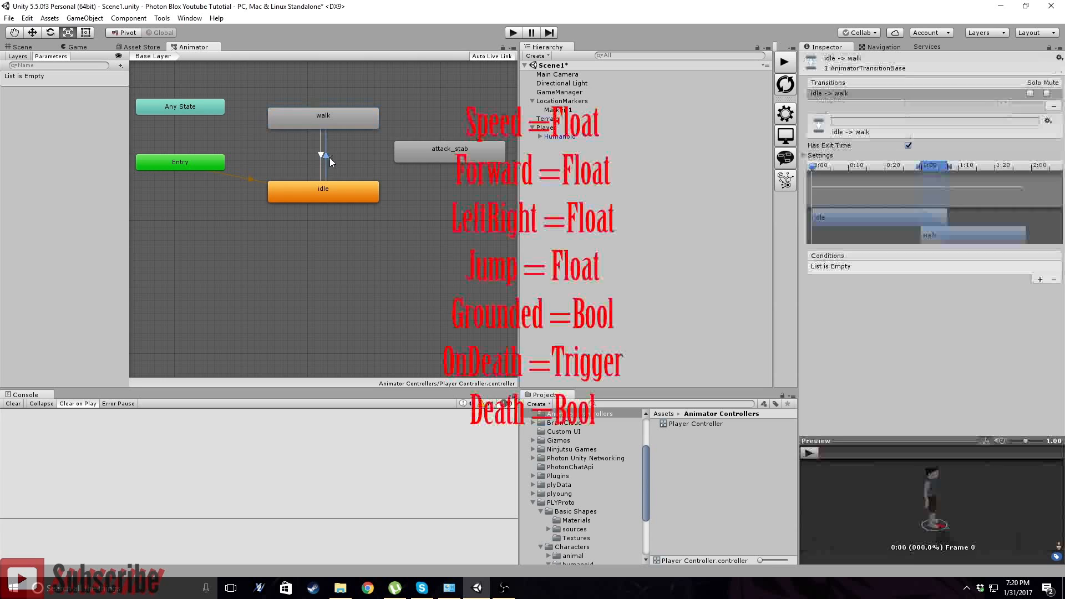
click(1039, 279)
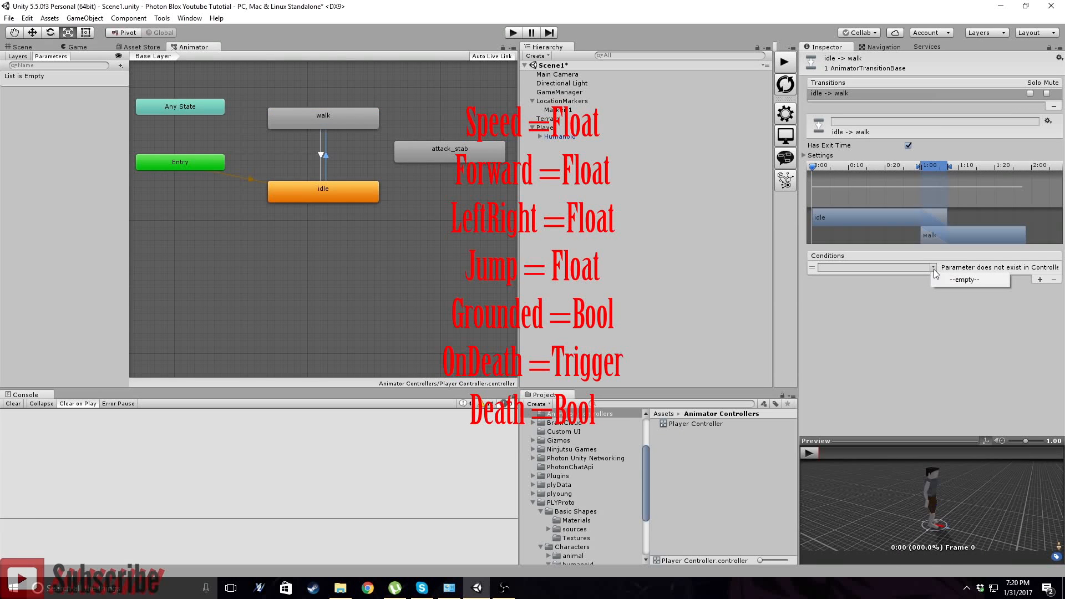
- Add four Float parameters to the Player Controller, keeping their default names
click(119, 66)
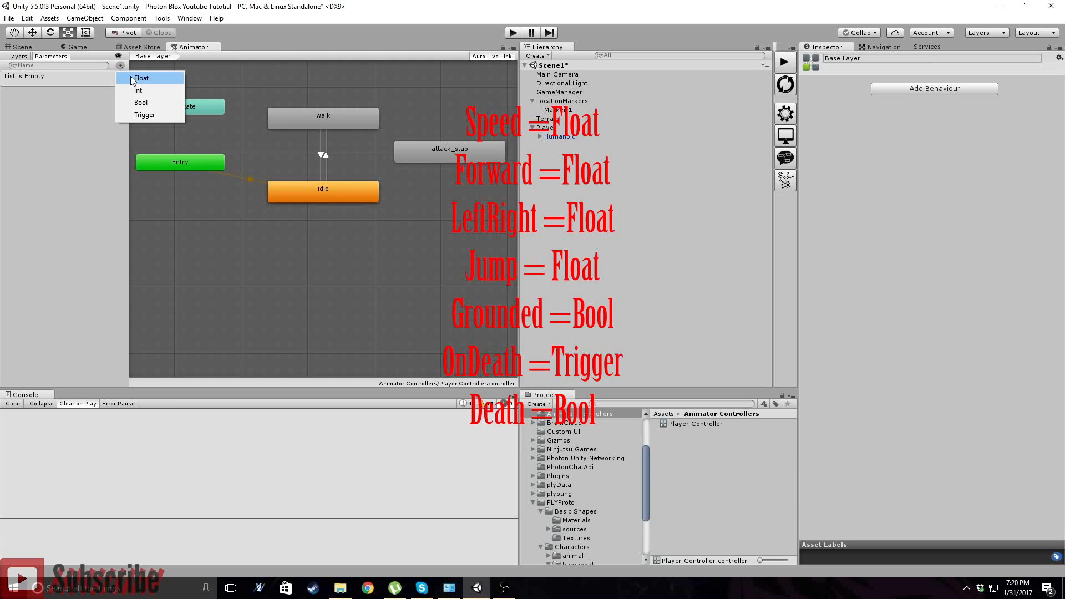
click(139, 78)
click(120, 66)
click(138, 78)
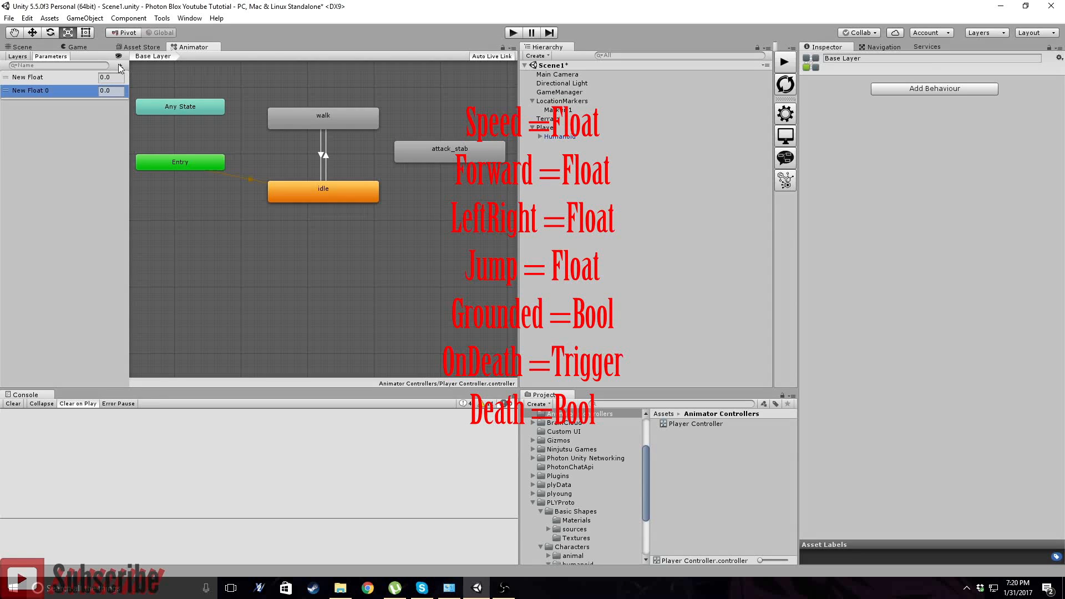
click(120, 65)
click(139, 78)
click(120, 65)
click(139, 78)
- Add a Trigger, a Bool and a second Trigger parameter to the Player Controller, keeping their default names
click(120, 65)
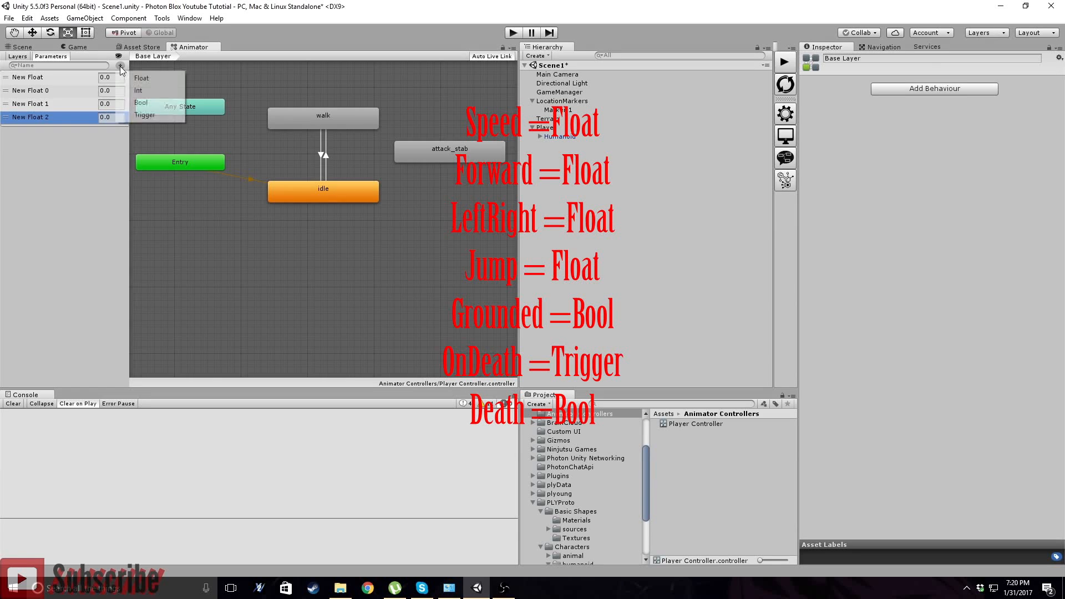
click(148, 115)
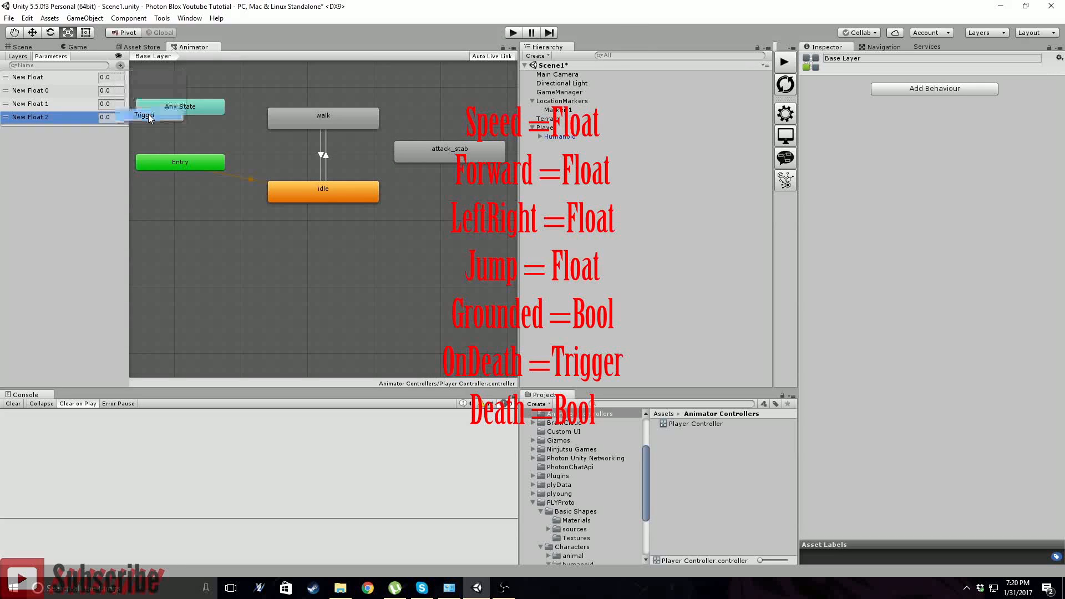
click(120, 66)
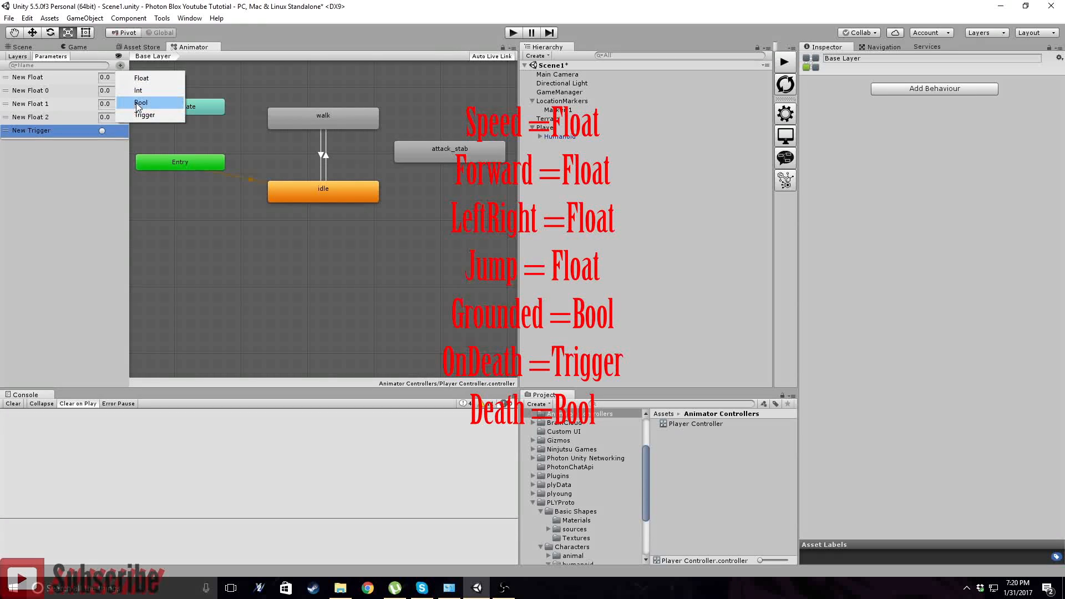
click(145, 102)
click(121, 66)
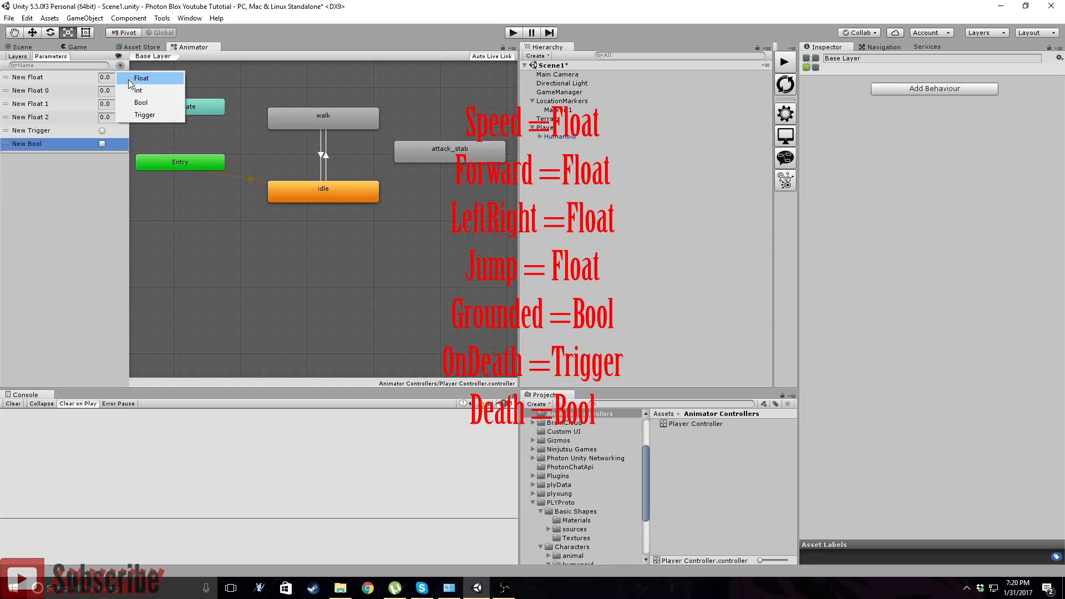
click(141, 115)
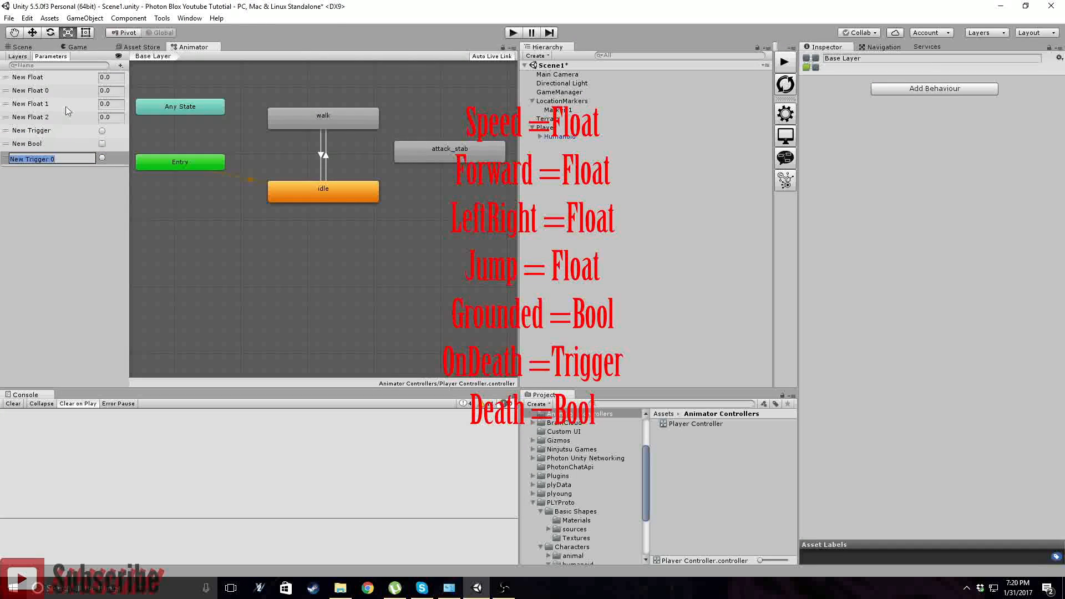
- Check the parameter names in the Player's Basic Mecanim Control component and rename the first float parameter as Speed
click(549, 128)
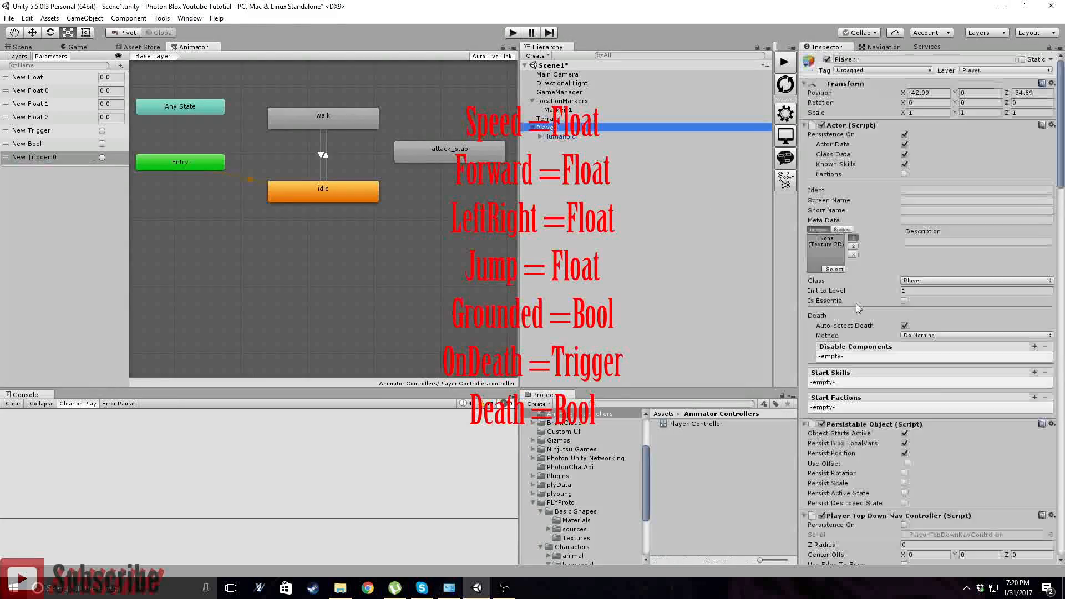
scroll(938, 420, down, 10)
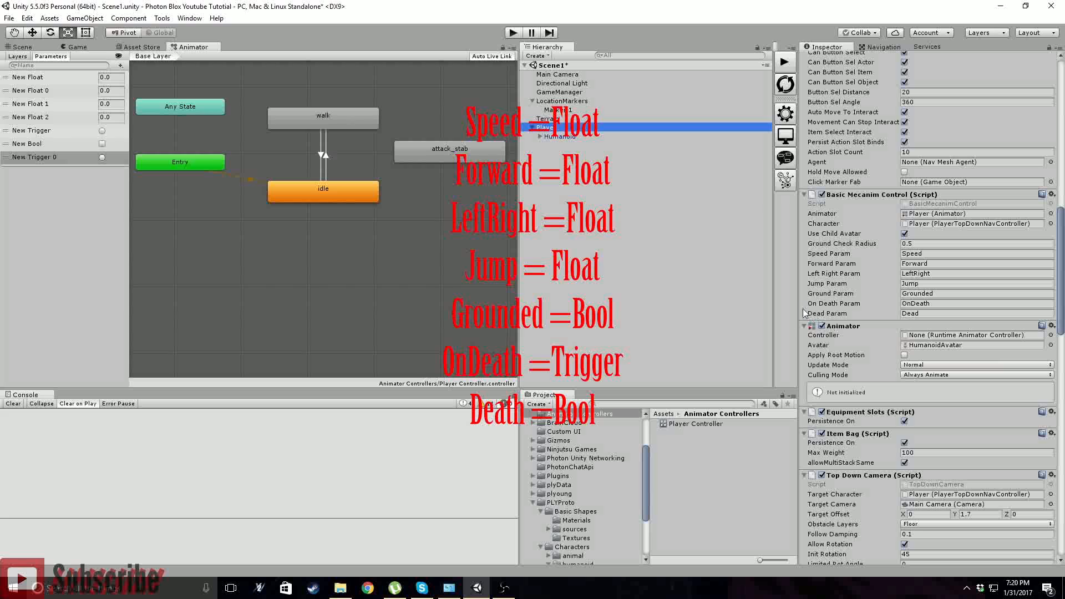
click(34, 78)
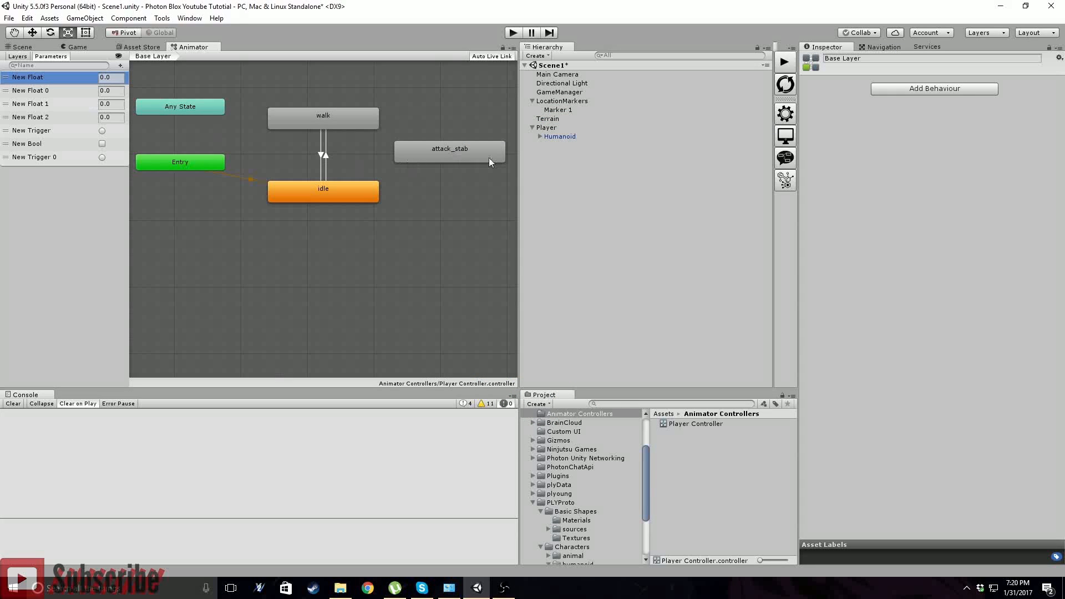
click(546, 127)
scroll(925, 358, down, 10)
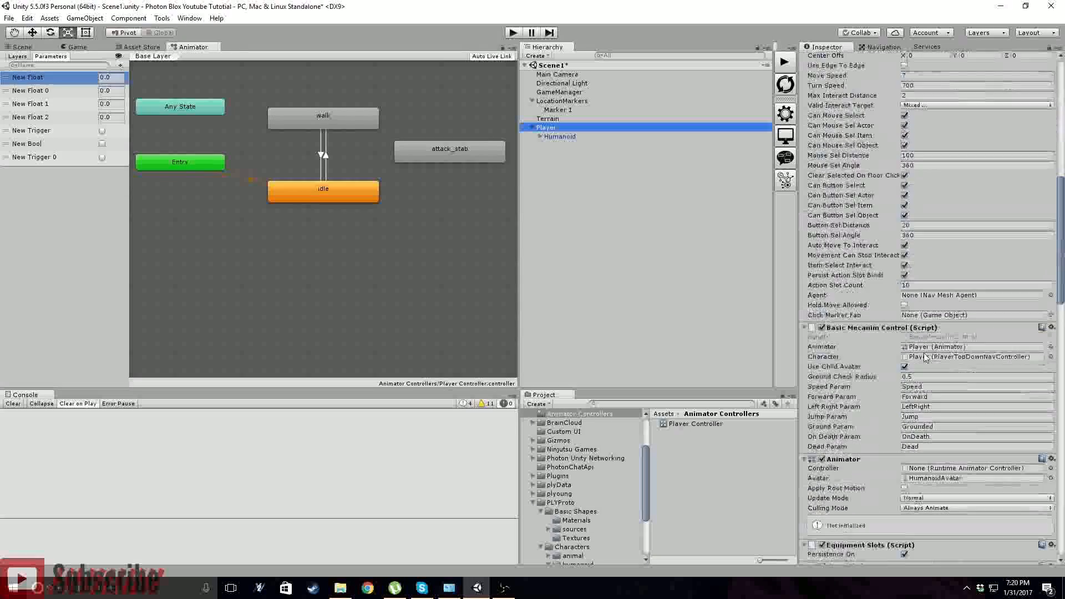
scroll(925, 358, down, 5)
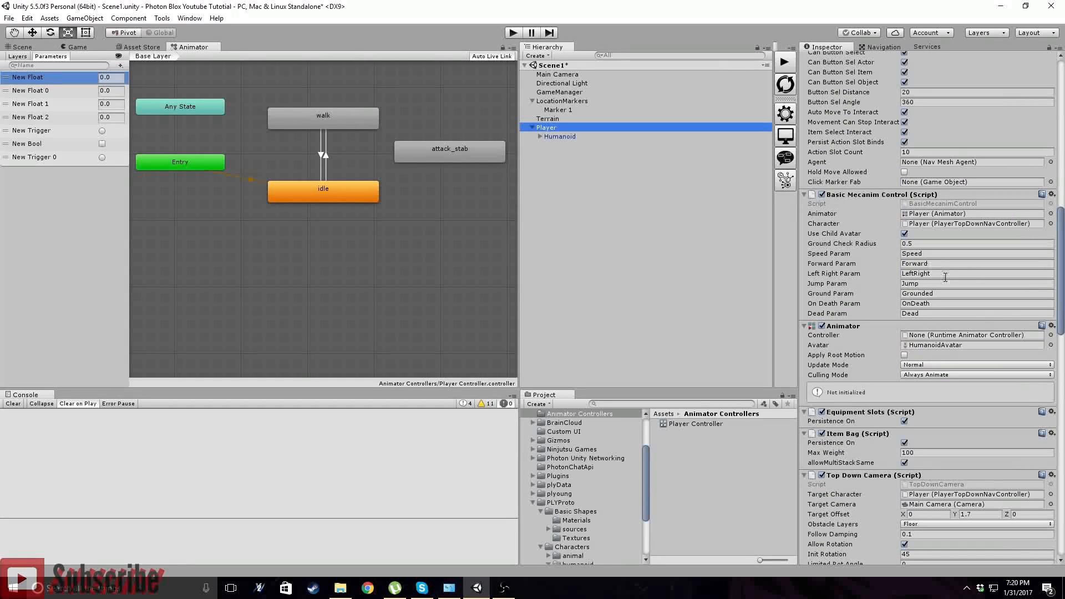
double_click(38, 79)
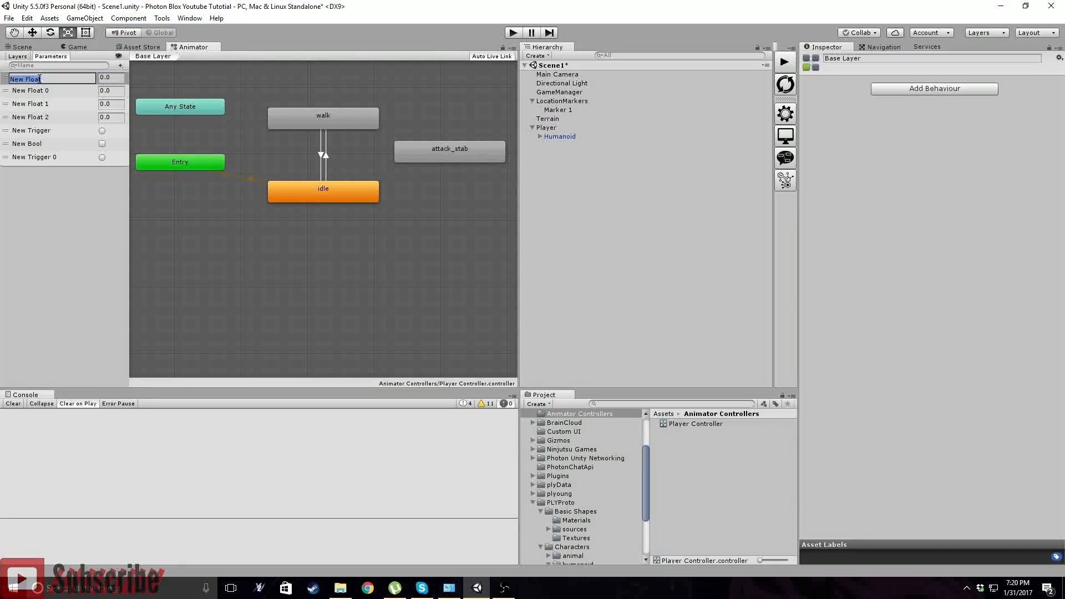
text(speed)
key(Return)
- Rename the second float parameter as Forward and the third as LeftRight
double_click(42, 90)
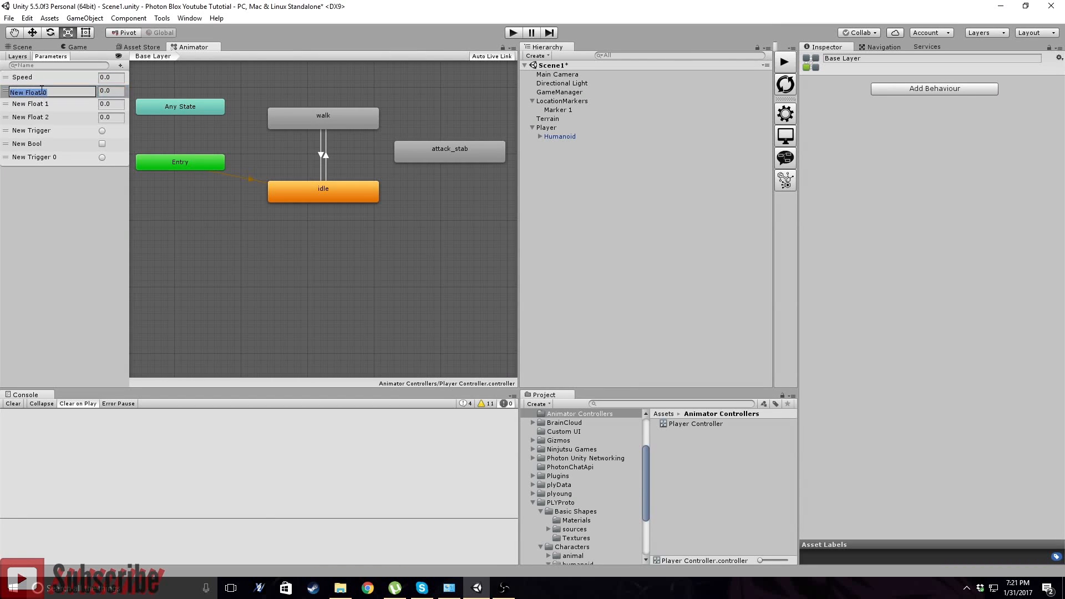
text(Forward)
key(Return)
double_click(40, 105)
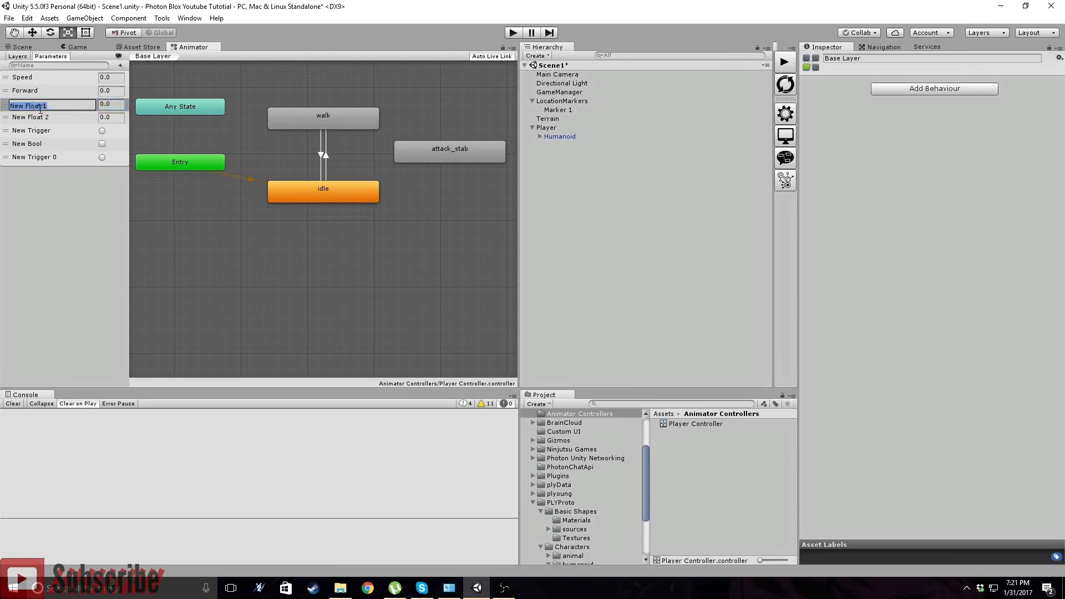
text(LeftRight)
key(Return)
- Recheck the Player's Basic Mecanim Control parameter names and add a third Trigger parameter to the Player Controller
click(546, 127)
scroll(959, 372, down, 15)
scroll(954, 411, down, 5)
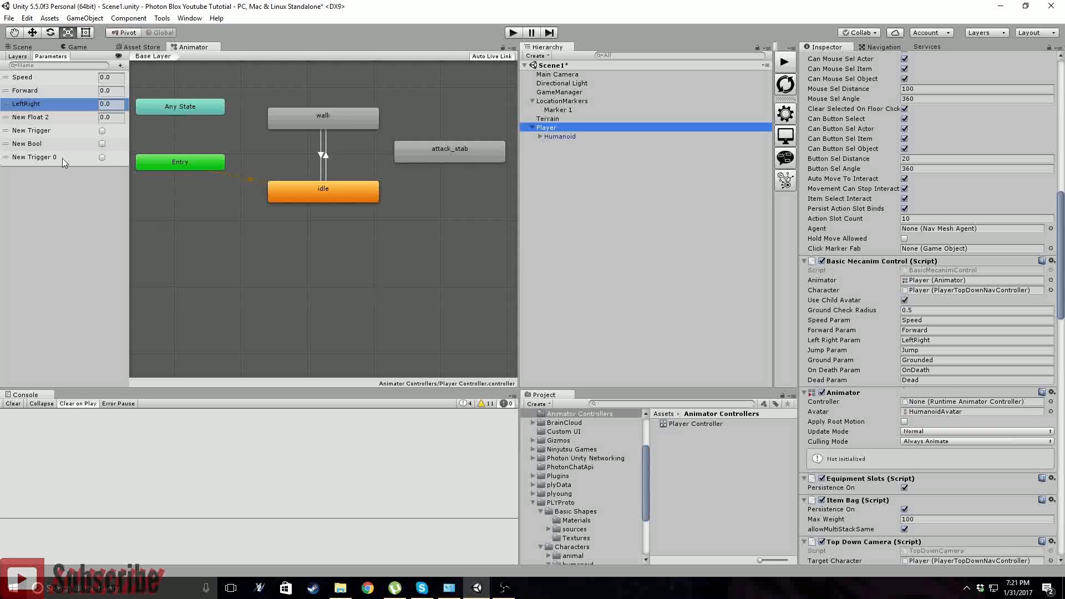
click(35, 144)
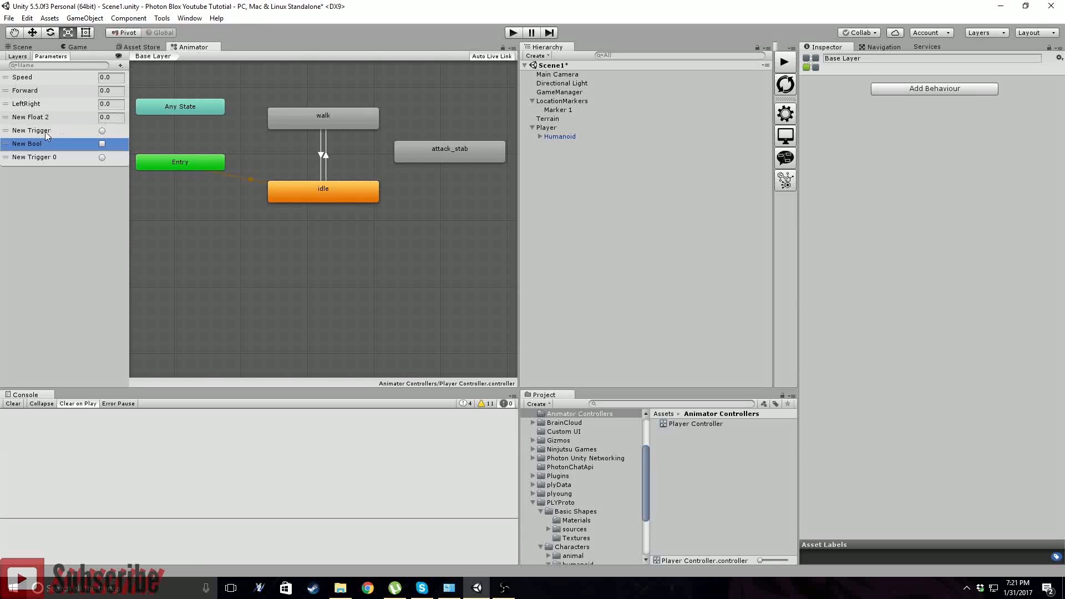
click(120, 65)
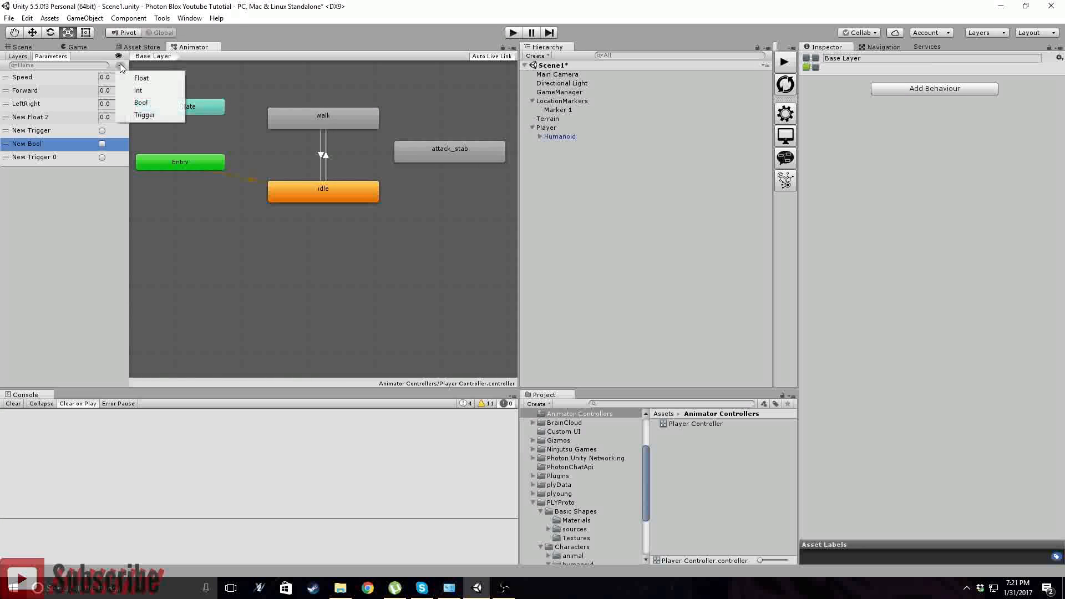
click(146, 115)
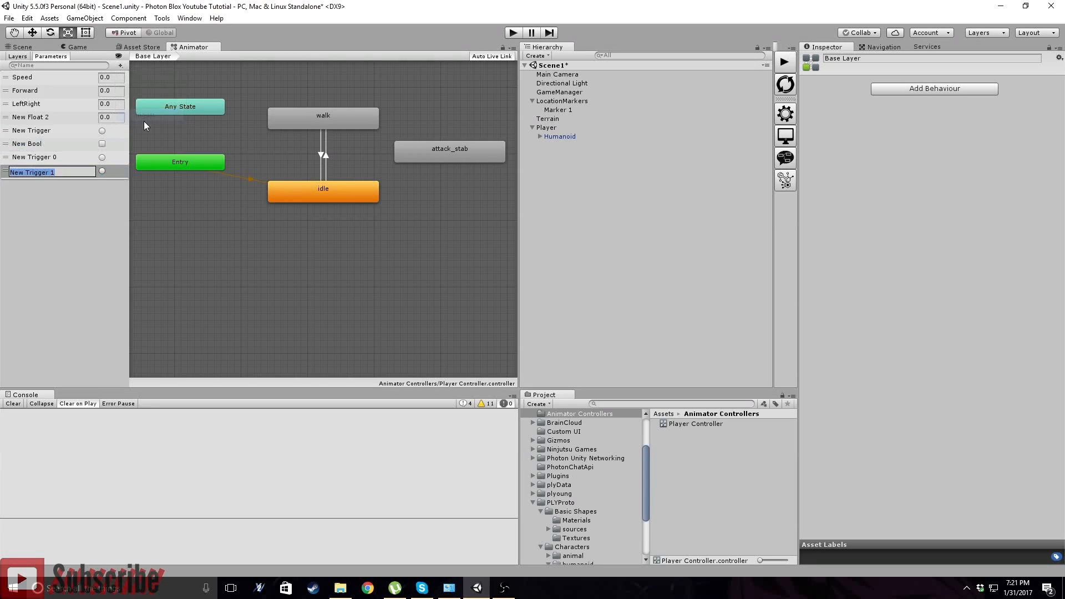
- Check the parameter names in the Player's Basic Mecanim Control component and rename the fourth float parameter as Jump
click(34, 145)
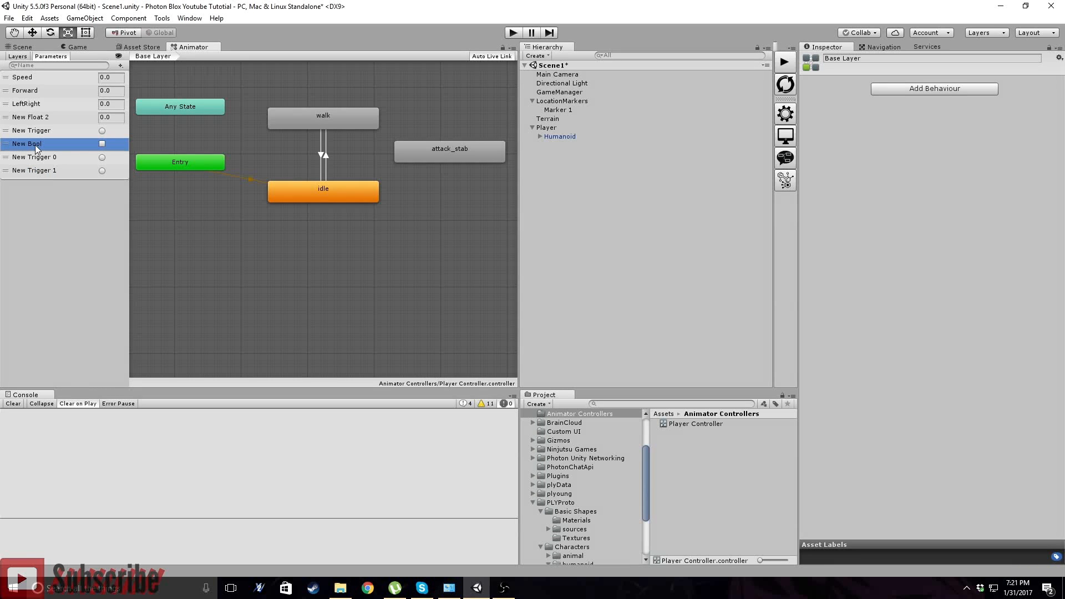
click(35, 132)
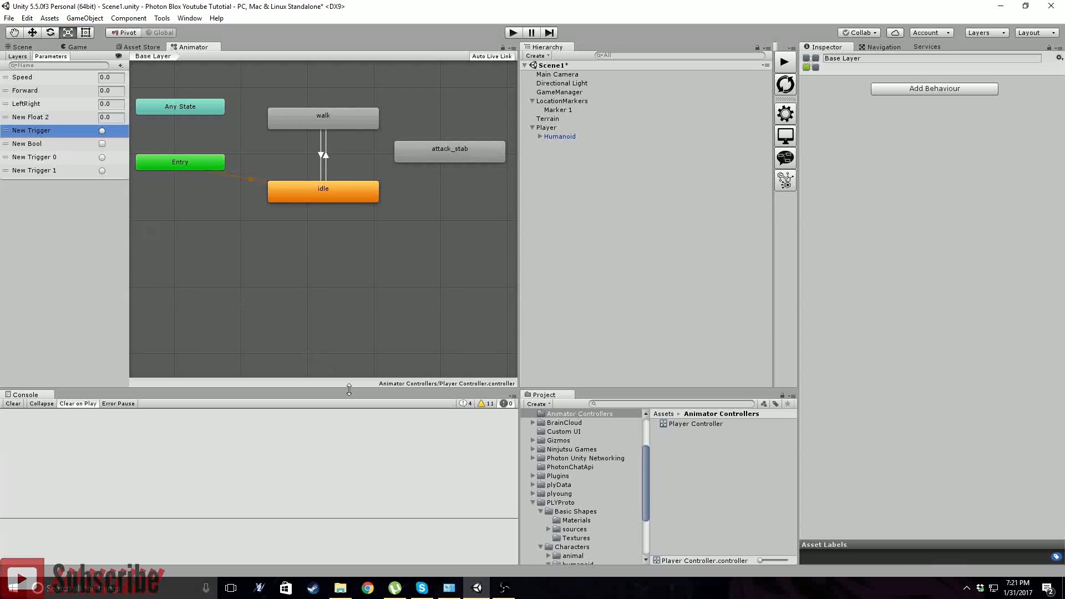
click(549, 131)
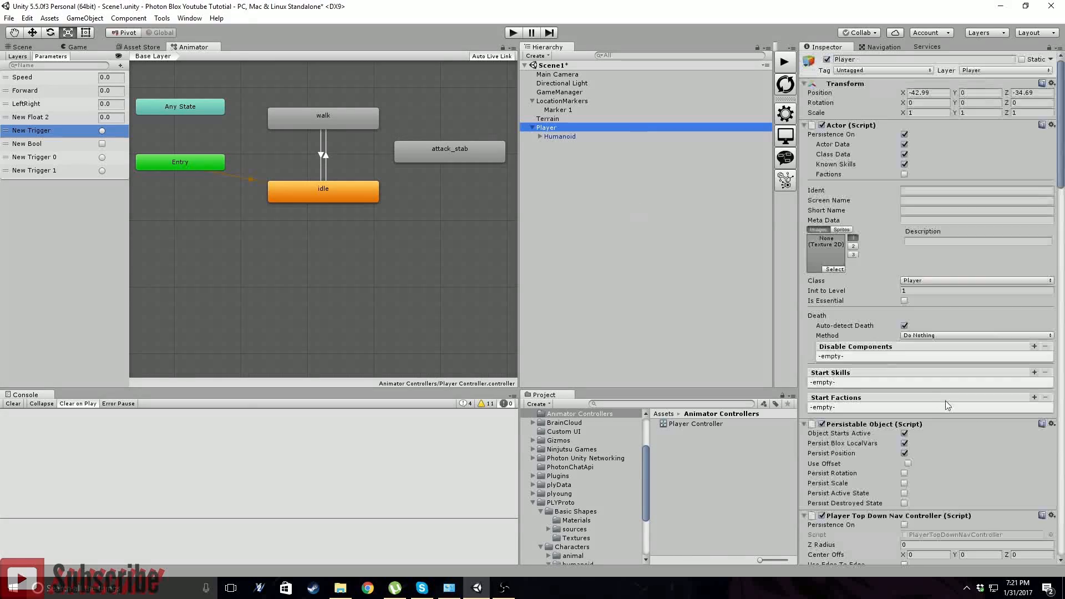
scroll(920, 292, down, 20)
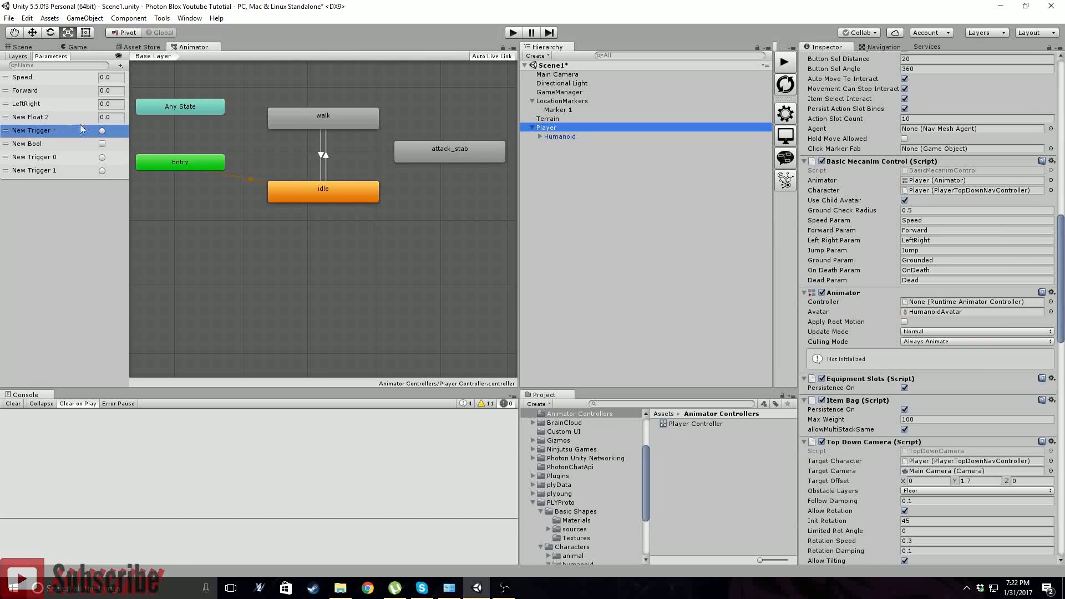
double_click(36, 119)
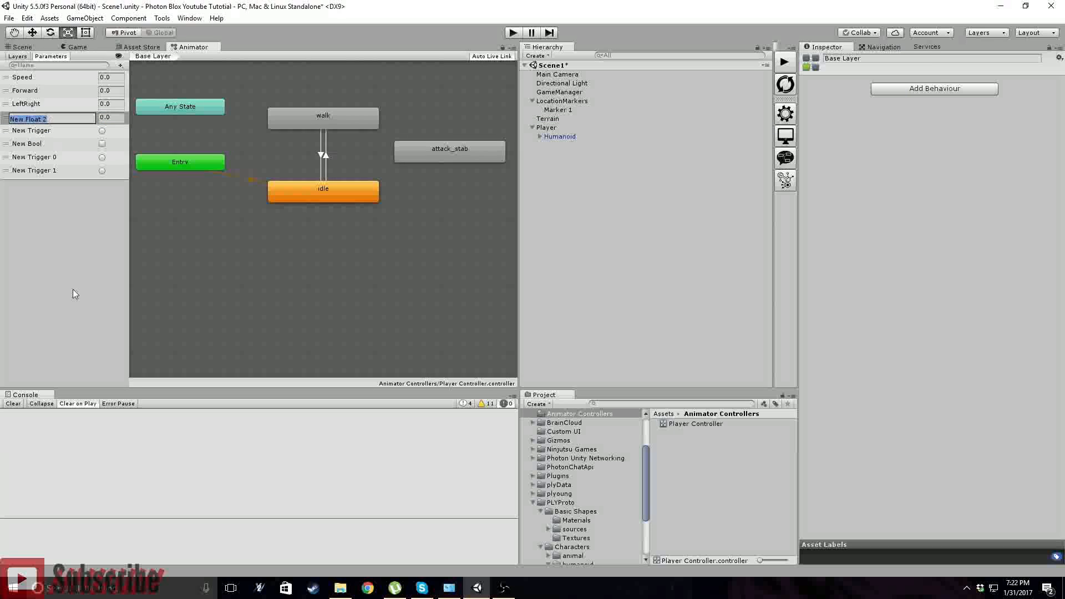
text(J)
key(Return)
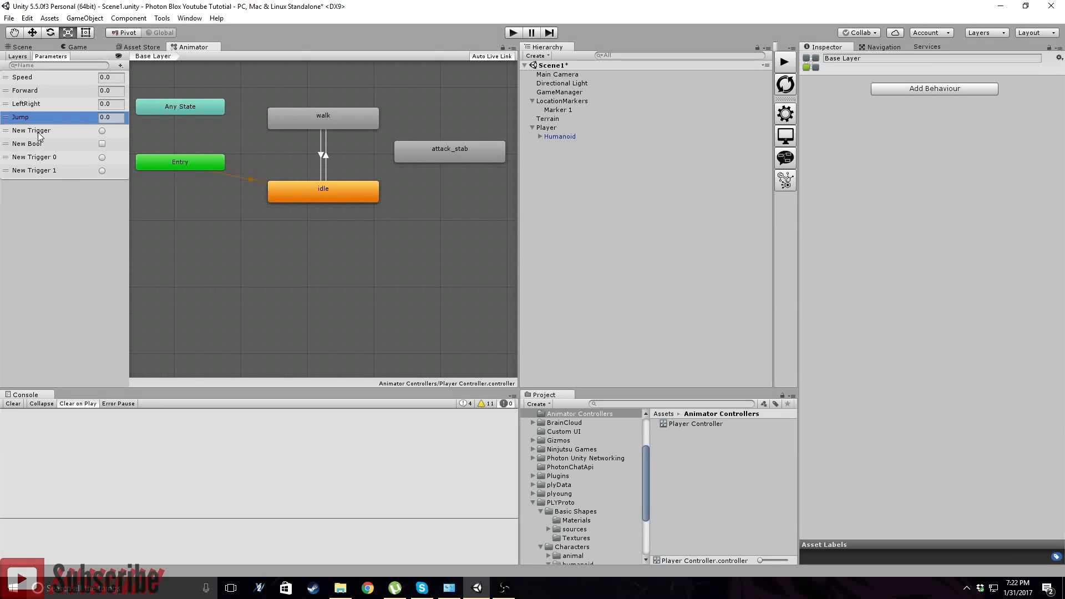
key(Down)
key(Down)
key(Down)
key(Down)
click(40, 158)
click(34, 144)
click(32, 129)
click(23, 113)
click(25, 99)
click(27, 92)
click(32, 80)
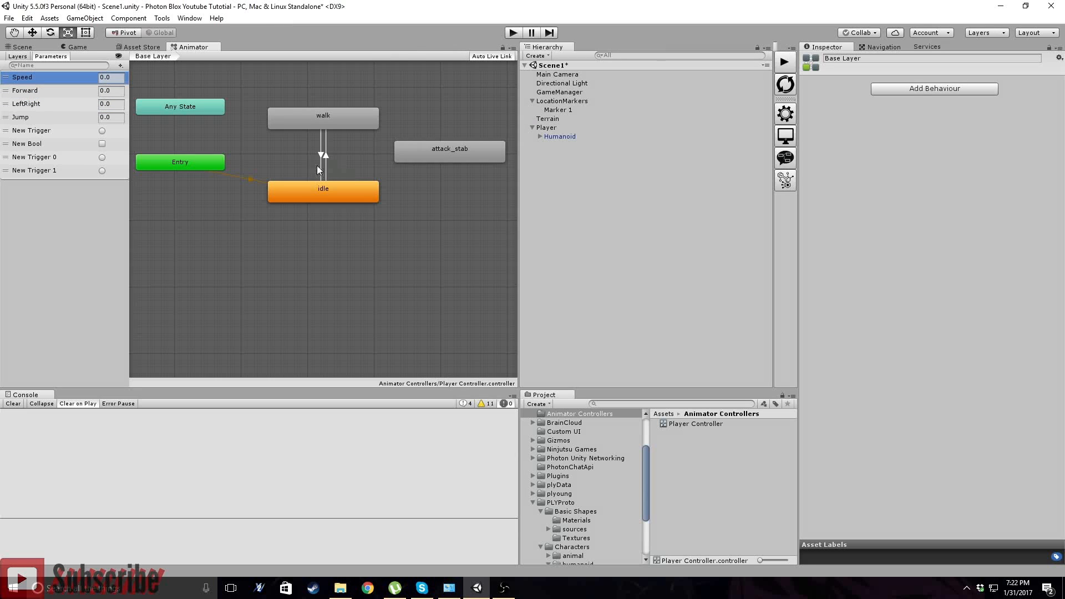
- Make the idle to walk transition depend on Speed being Greater than 0.1
click(323, 190)
click(324, 117)
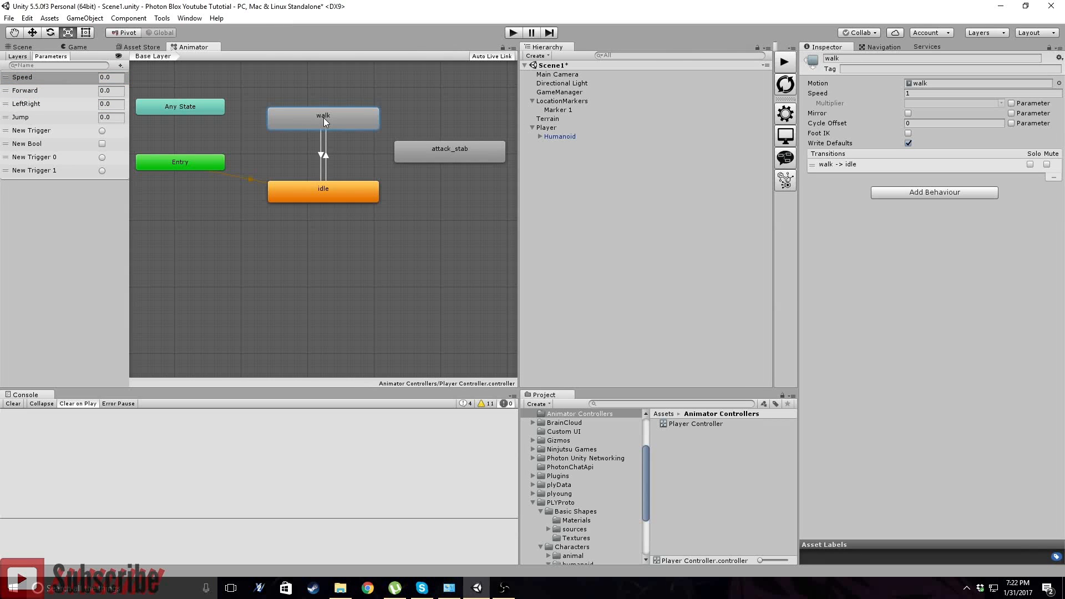
click(325, 156)
click(321, 155)
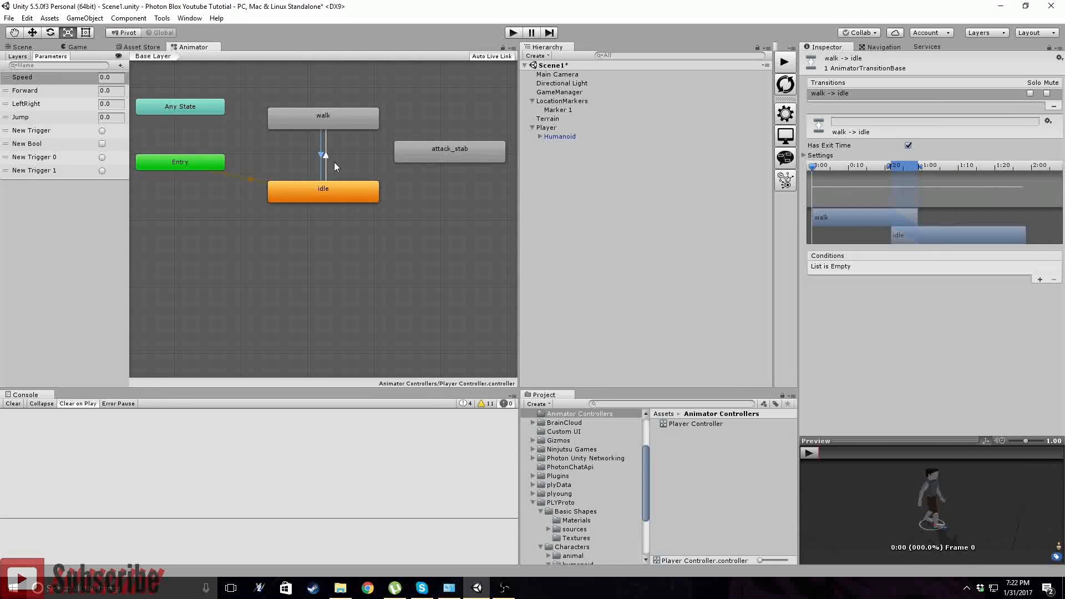
click(326, 157)
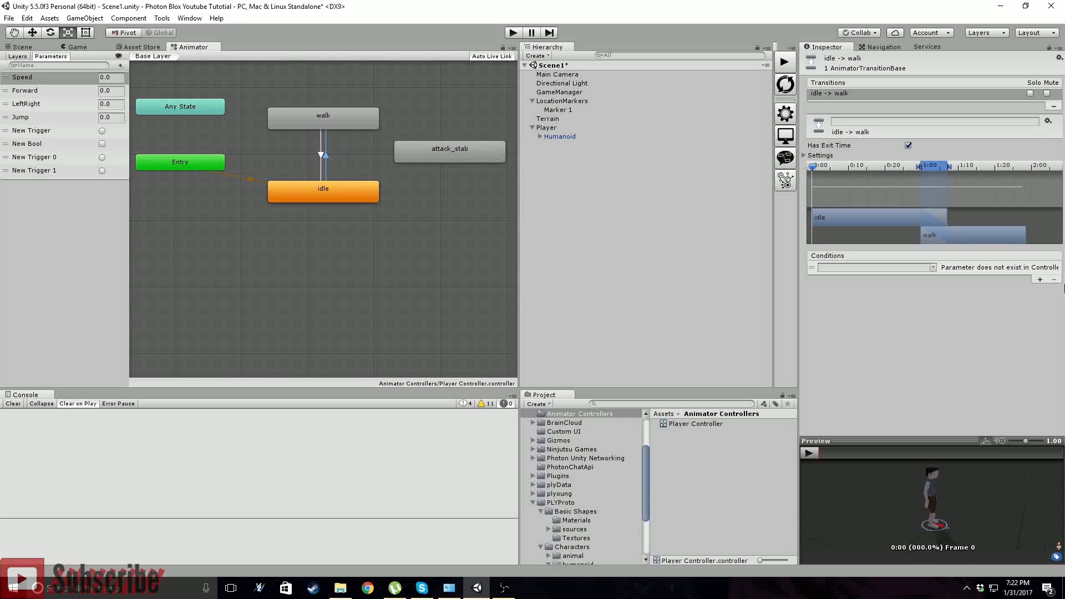
click(935, 268)
click(956, 280)
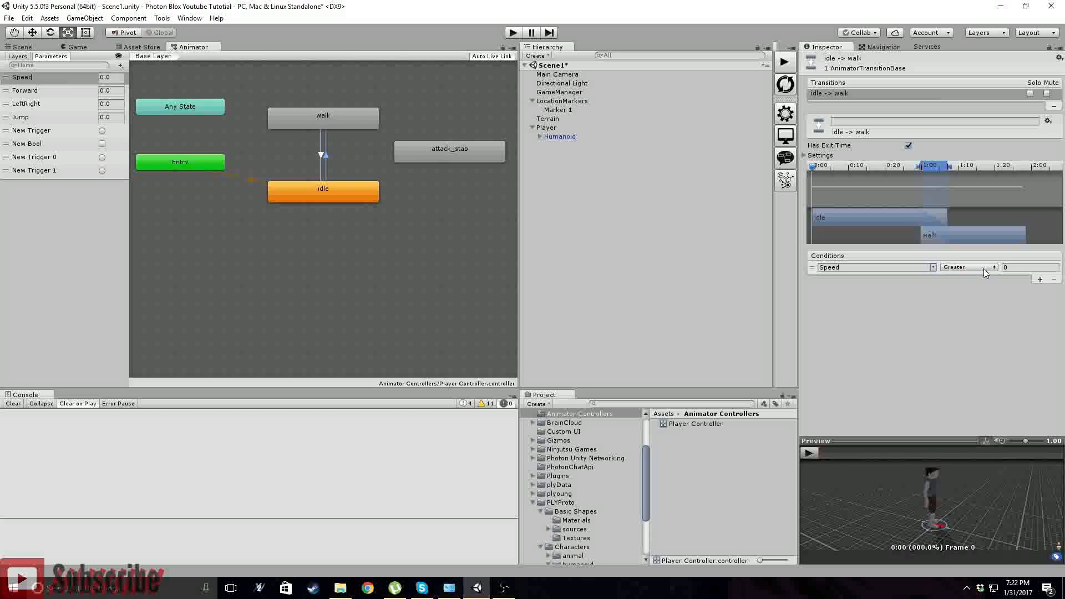
click(1013, 268)
text(0.1)
- Make the walk to idle transition depend on Speed being Less than 1
click(321, 154)
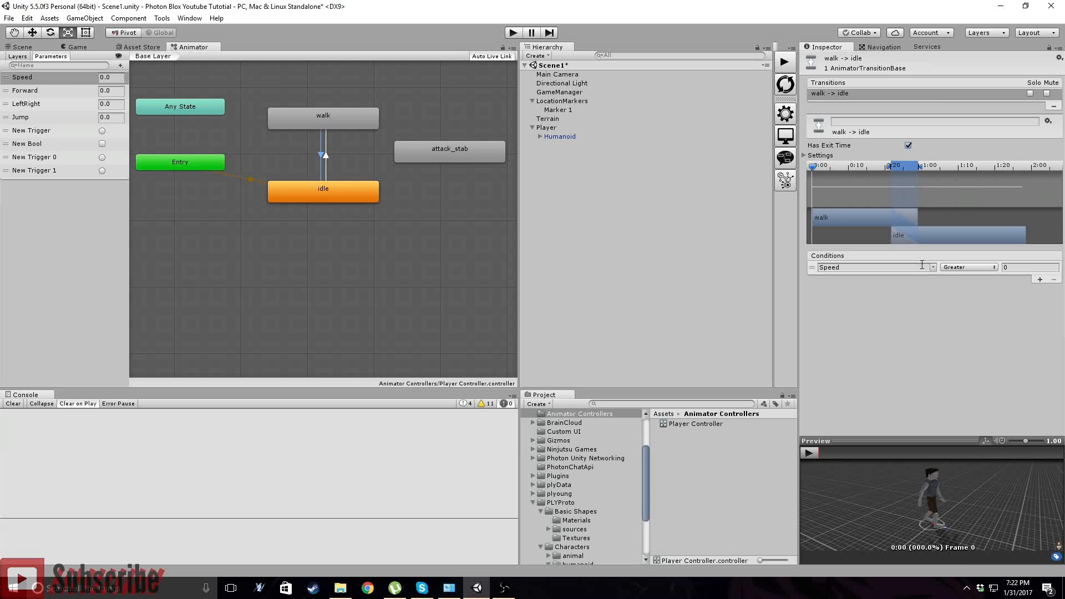
click(952, 268)
click(968, 292)
click(1012, 268)
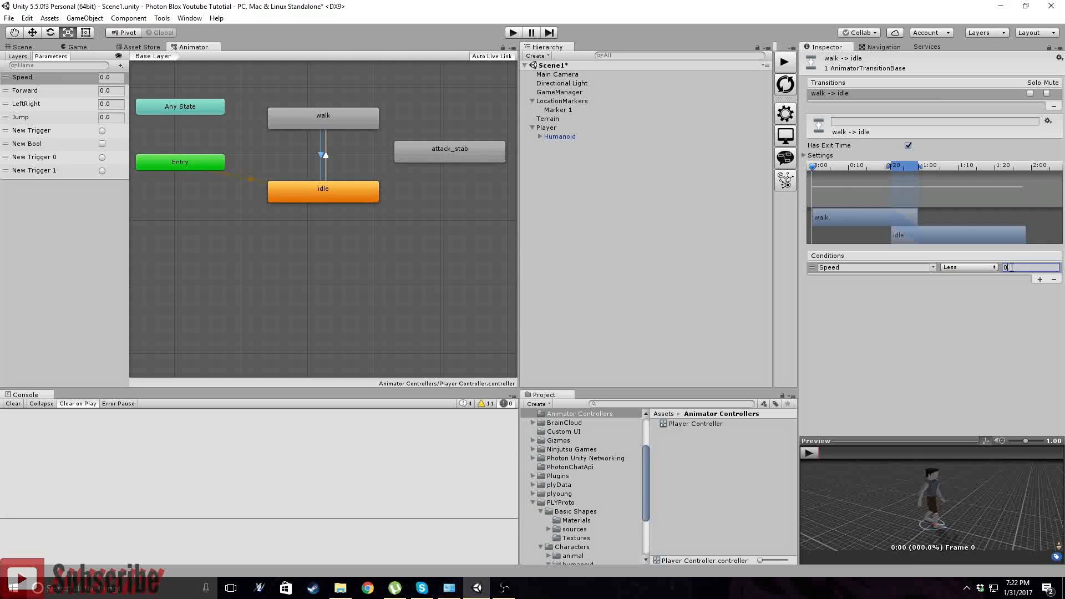
text(1)
- Review the conditions of both idle and walk transitions and play the preview of the walk to idle transition
click(326, 155)
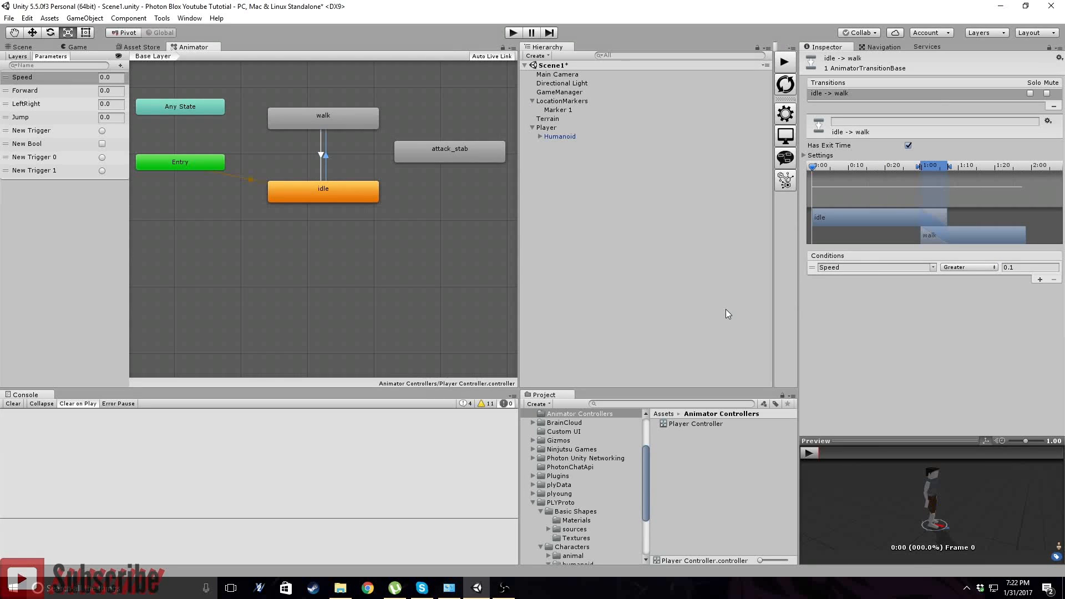
click(321, 154)
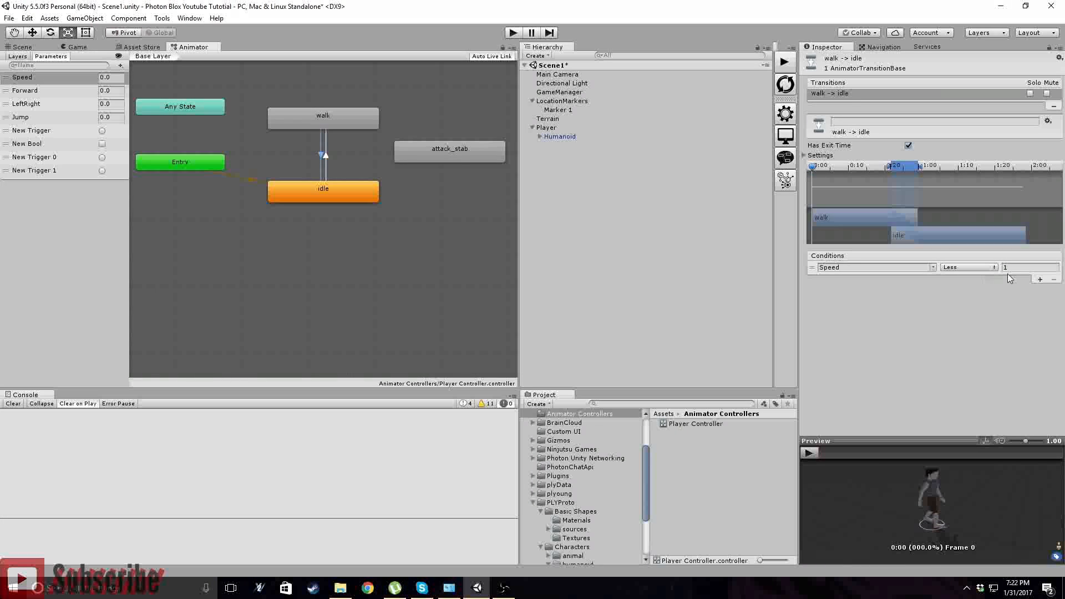
click(808, 452)
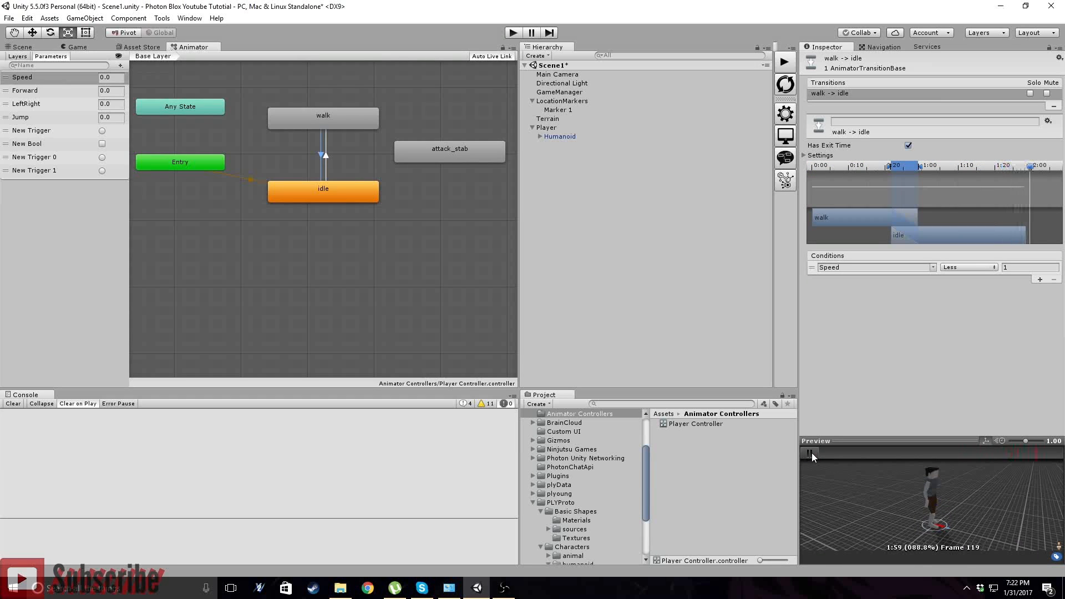
click(809, 453)
click(587, 250)
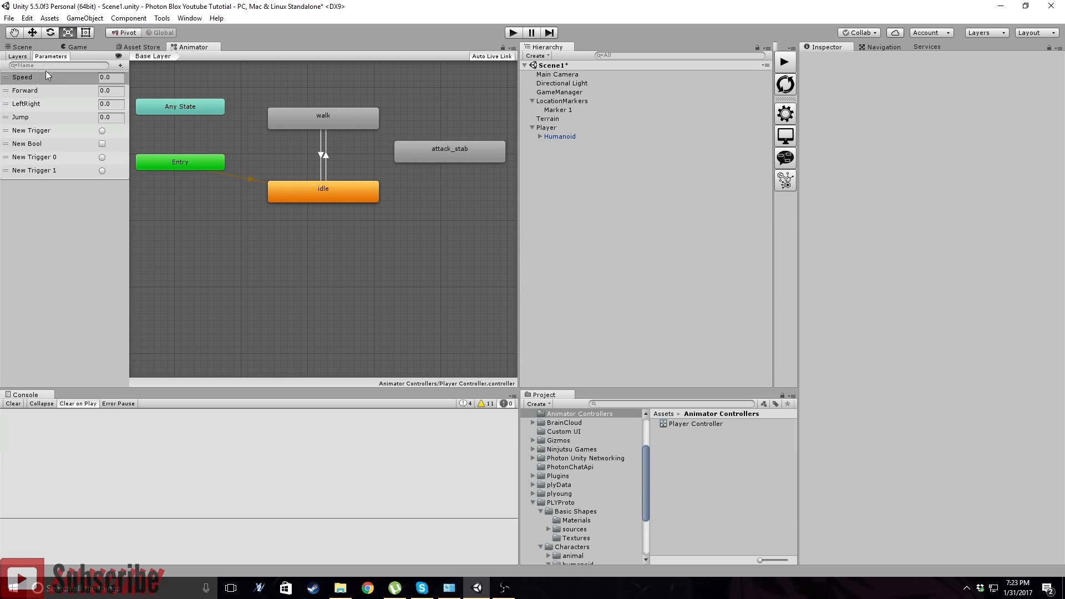
- Save the Player object as a prefab in the Assets folder and delete it from the scene hierarchy
click(22, 47)
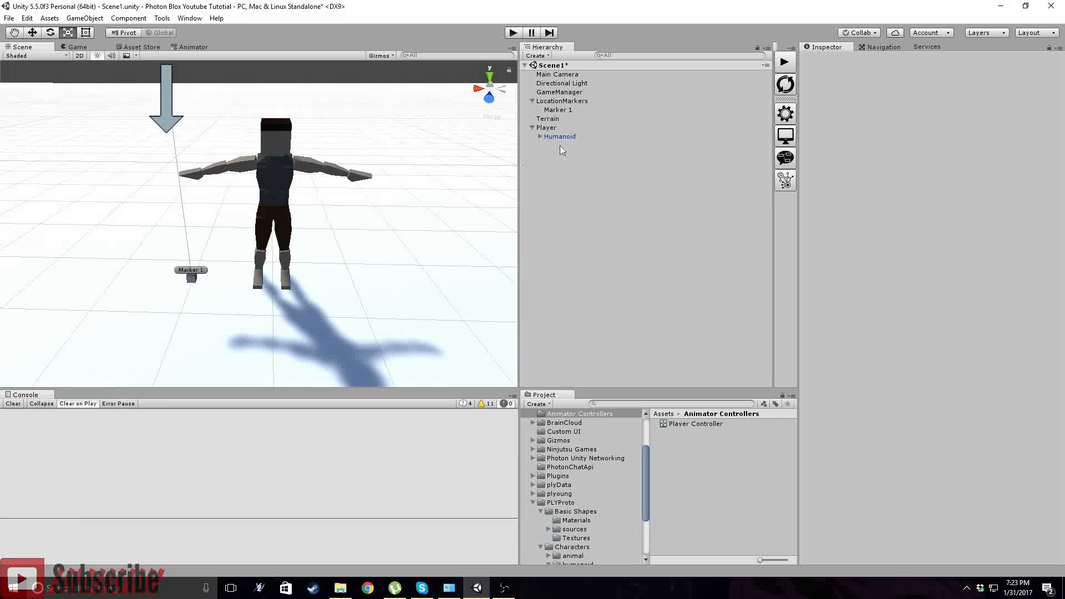
click(549, 127)
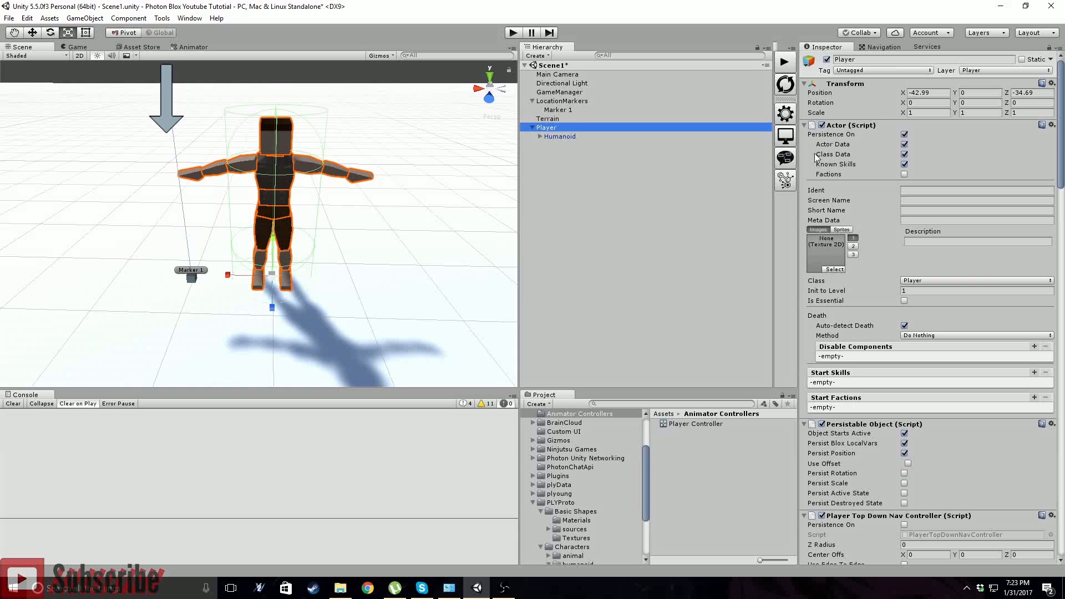
scroll(567, 460, up, 3)
click(567, 465)
click(549, 129)
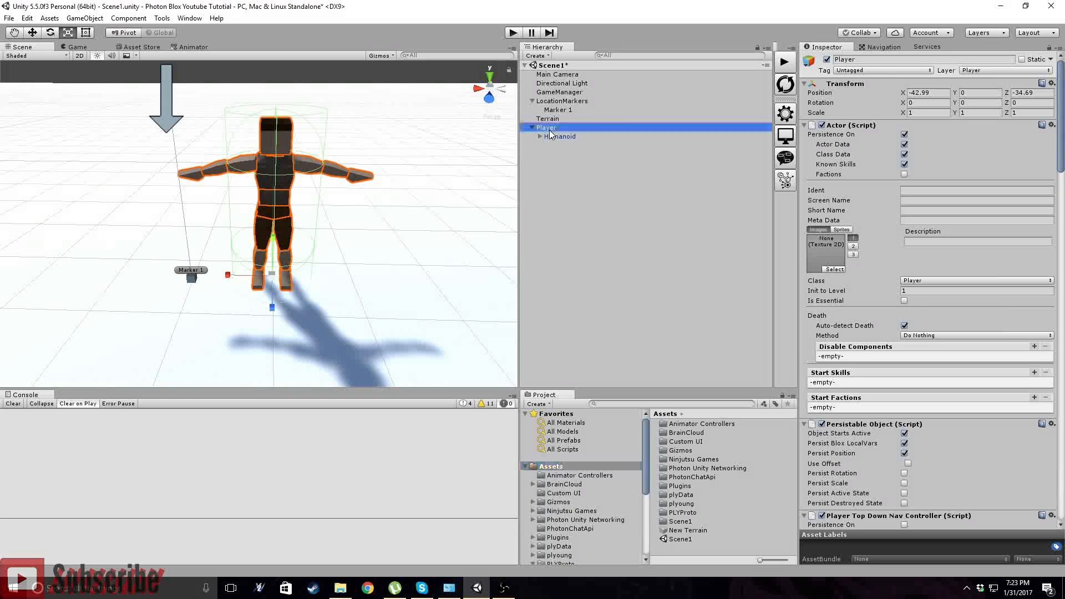
click(551, 466)
drag(552, 465, 550, 465)
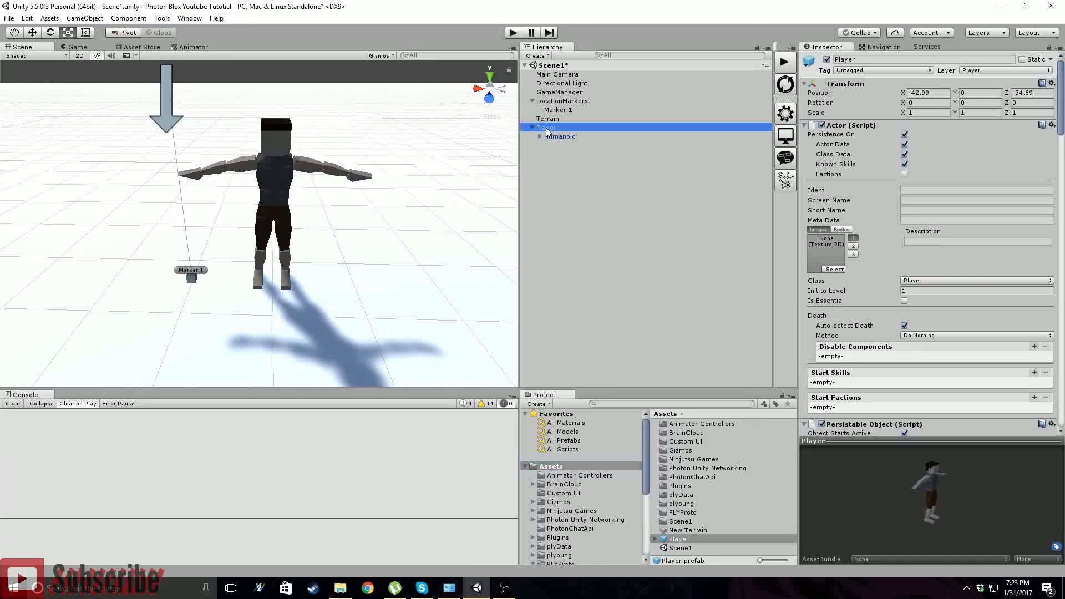
click(546, 128)
key(Delete)
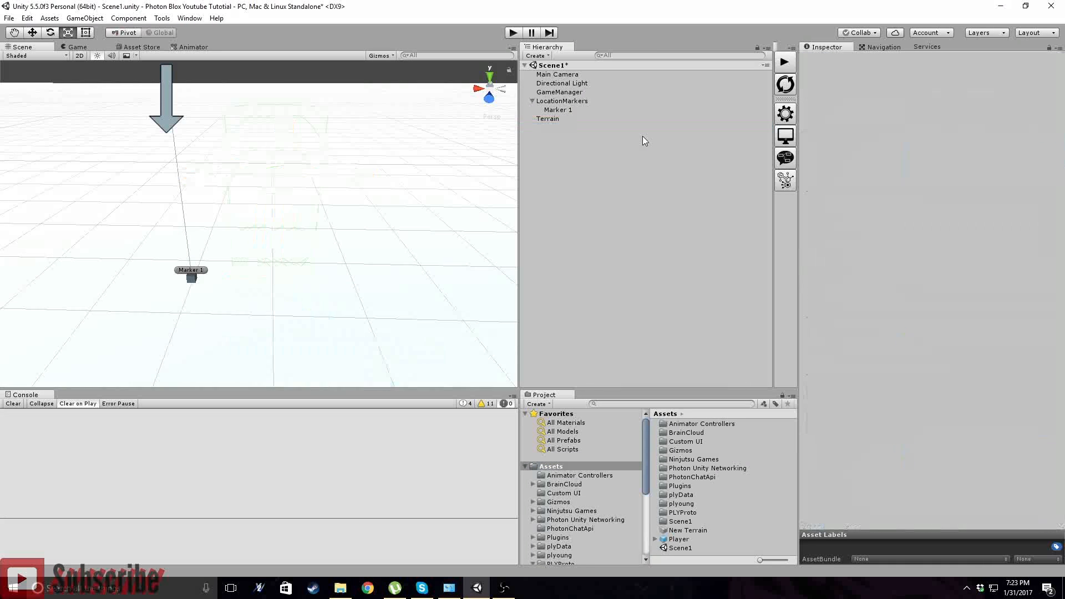
- Add the Player prefab to the Prefab Cache in the plyGame editor's Photon Blox network settings
click(794, 114)
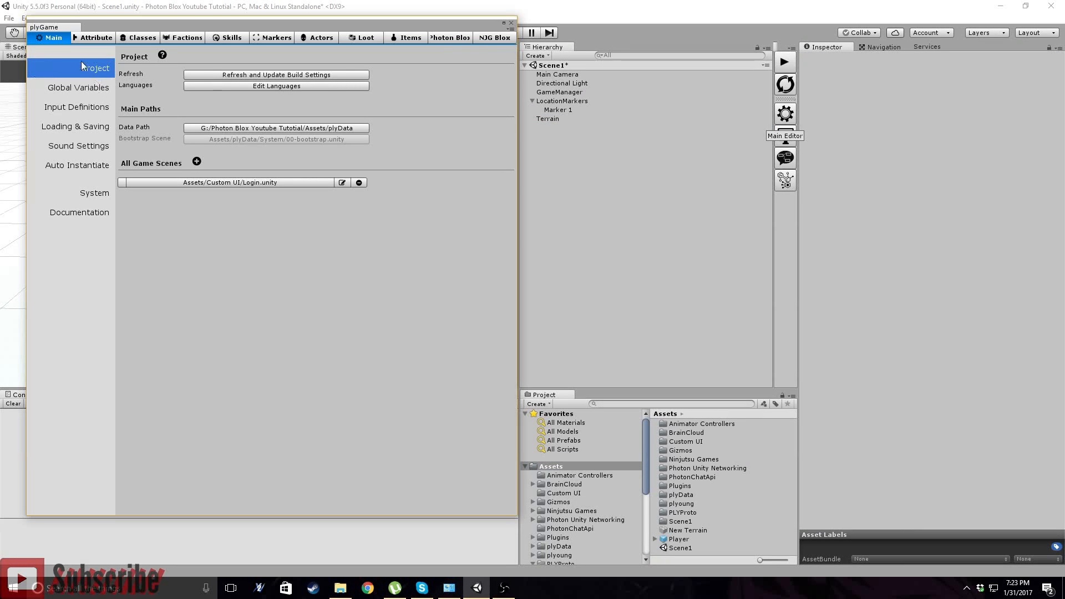
click(454, 39)
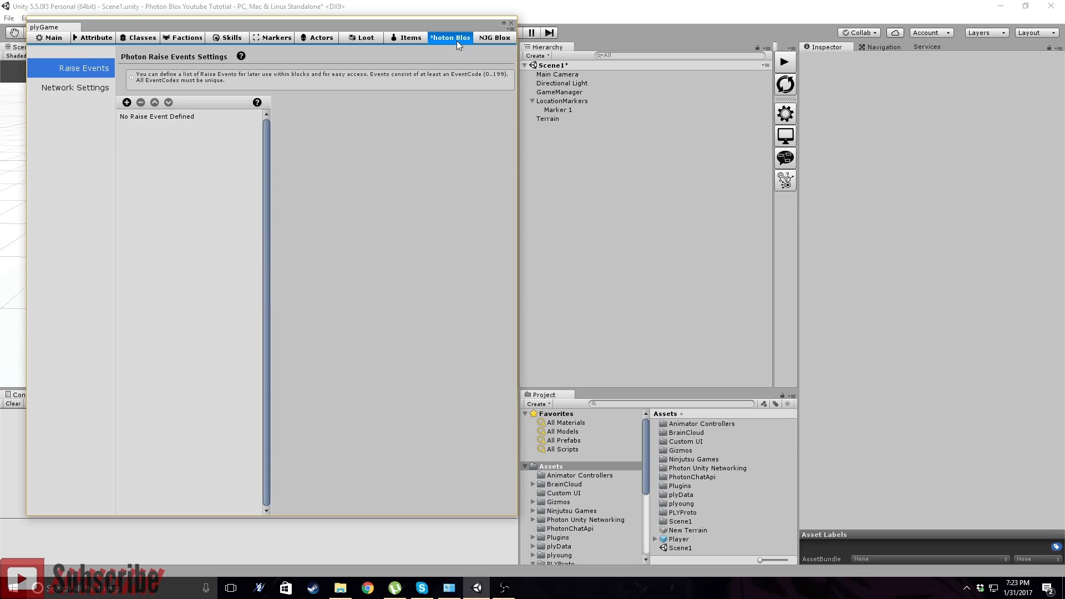
click(79, 87)
click(78, 71)
click(79, 88)
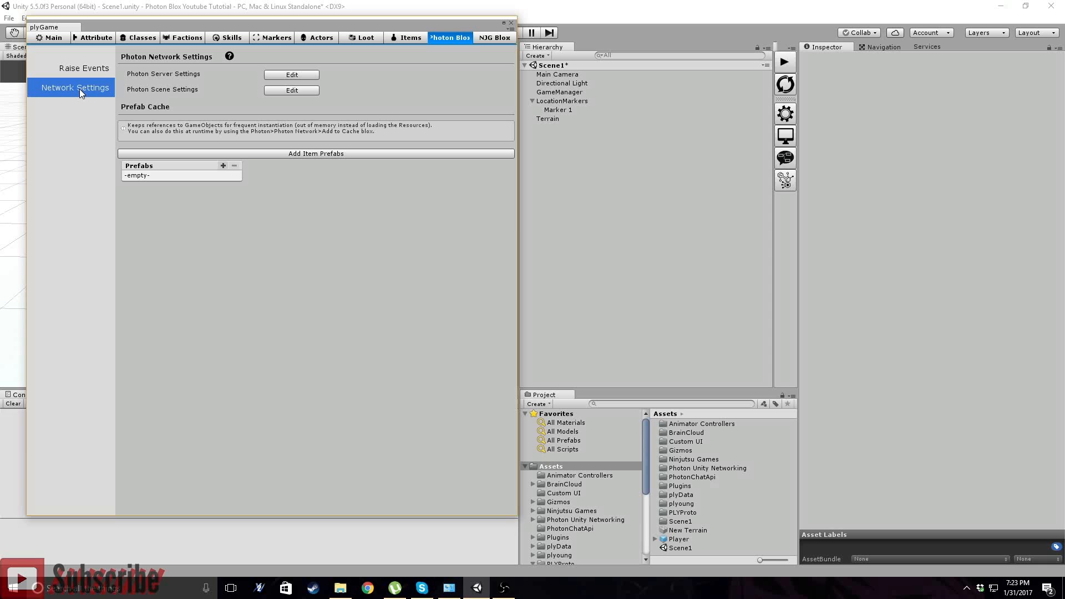
click(222, 166)
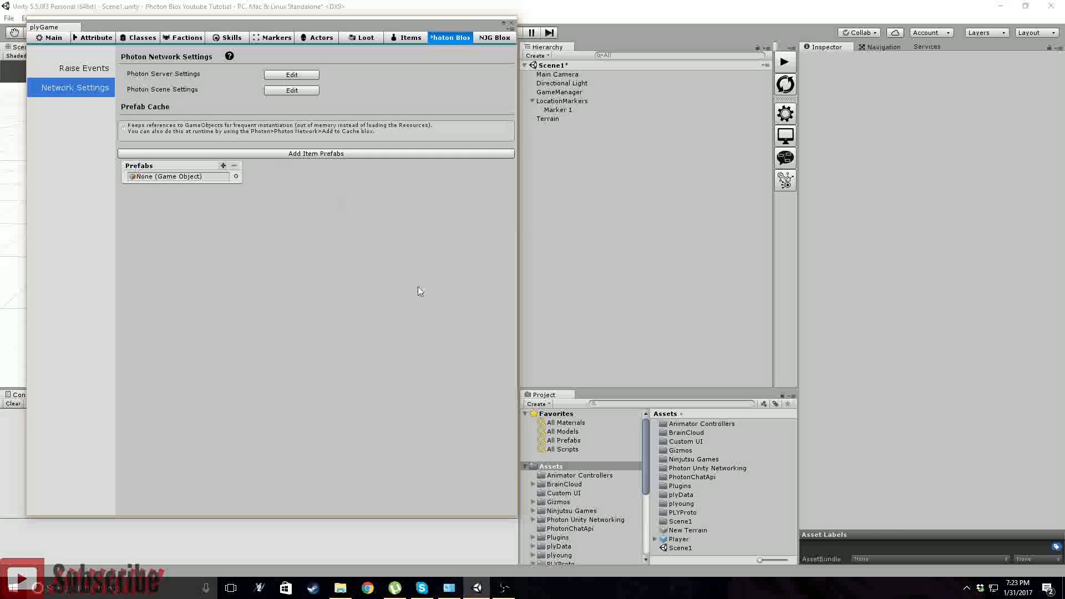
drag(679, 541, 148, 178)
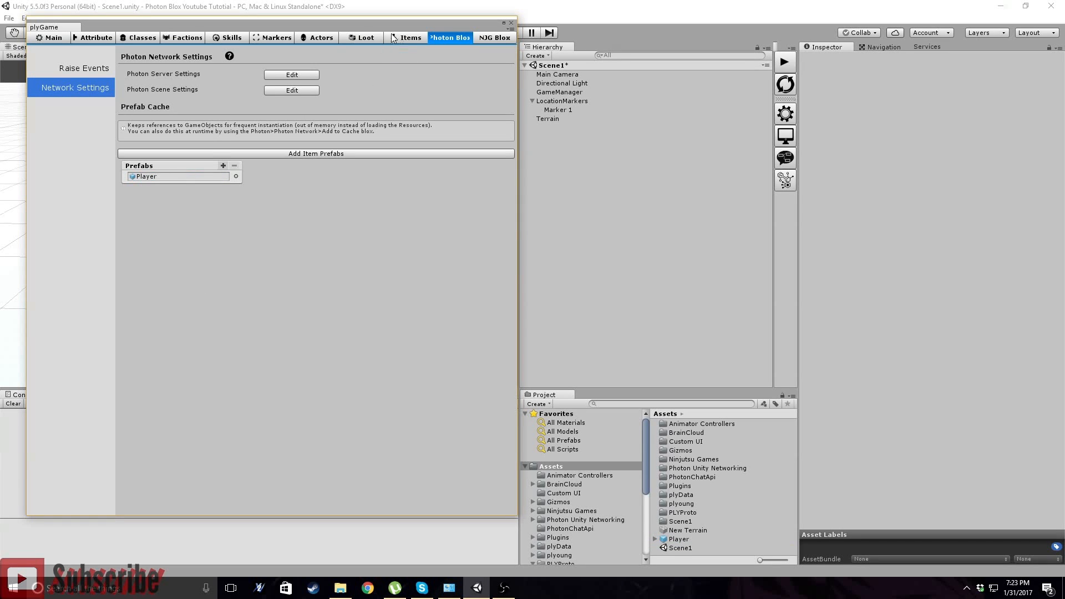
- Set Player as the Default Player Prefab in the Actors Player Manager and add it to the Player Prefab list
click(321, 39)
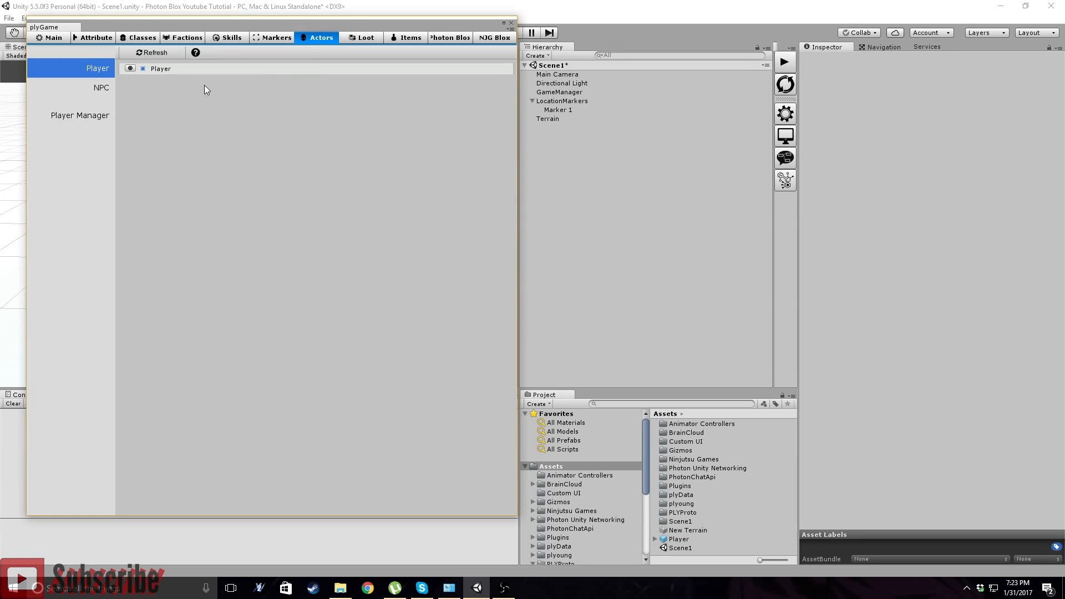
click(95, 114)
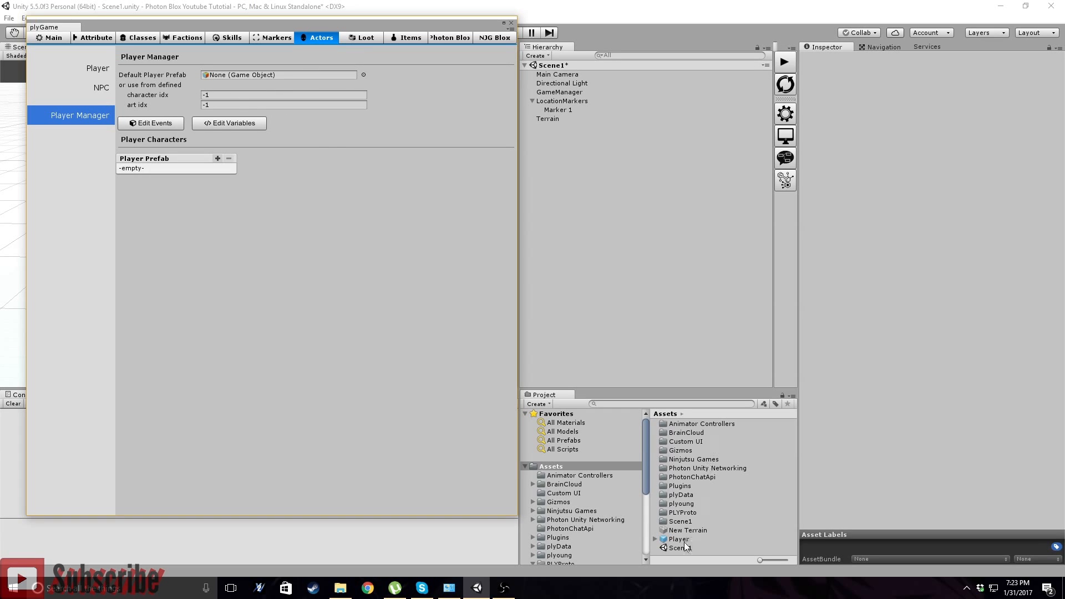
drag(678, 538, 234, 79)
click(216, 159)
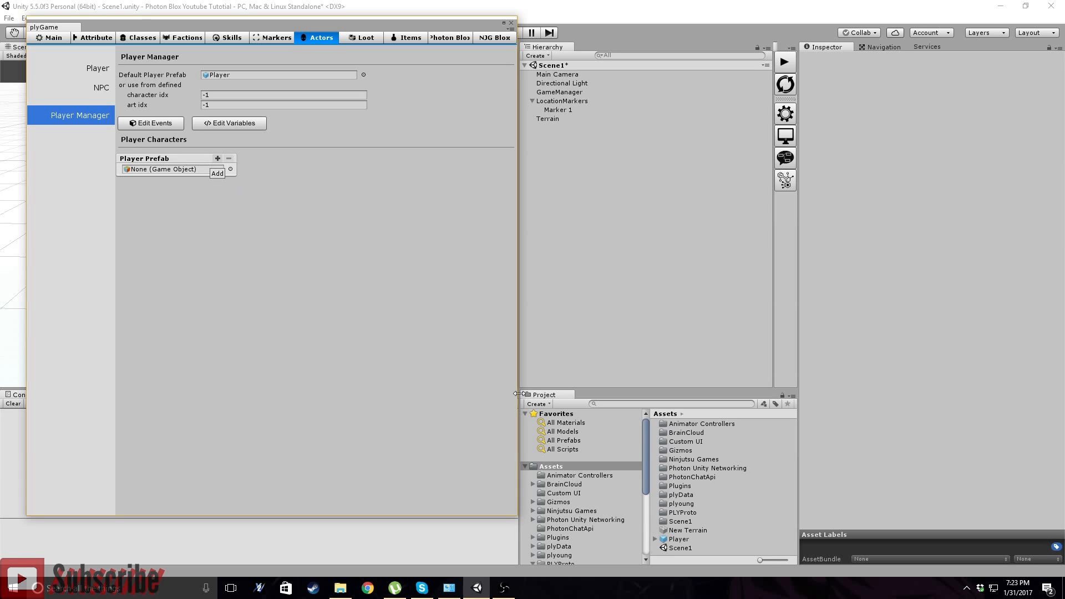
drag(680, 544, 149, 170)
click(275, 37)
click(230, 38)
click(195, 38)
click(151, 36)
click(78, 38)
click(53, 37)
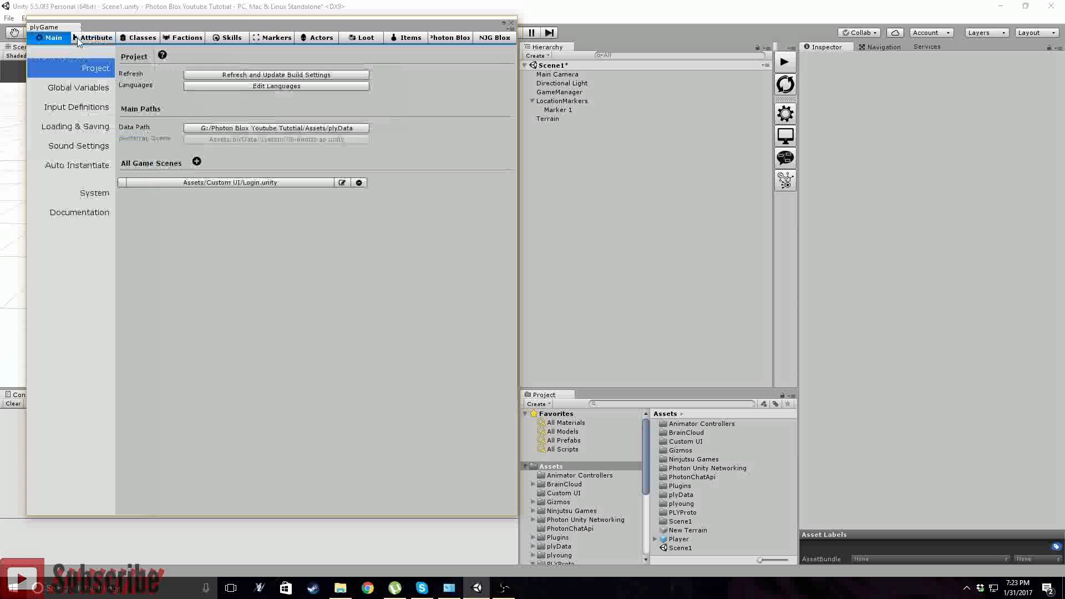
- Save Scene1 with the plyGame editor closed, and test-run the game by submitting the login form with empty fields
click(511, 23)
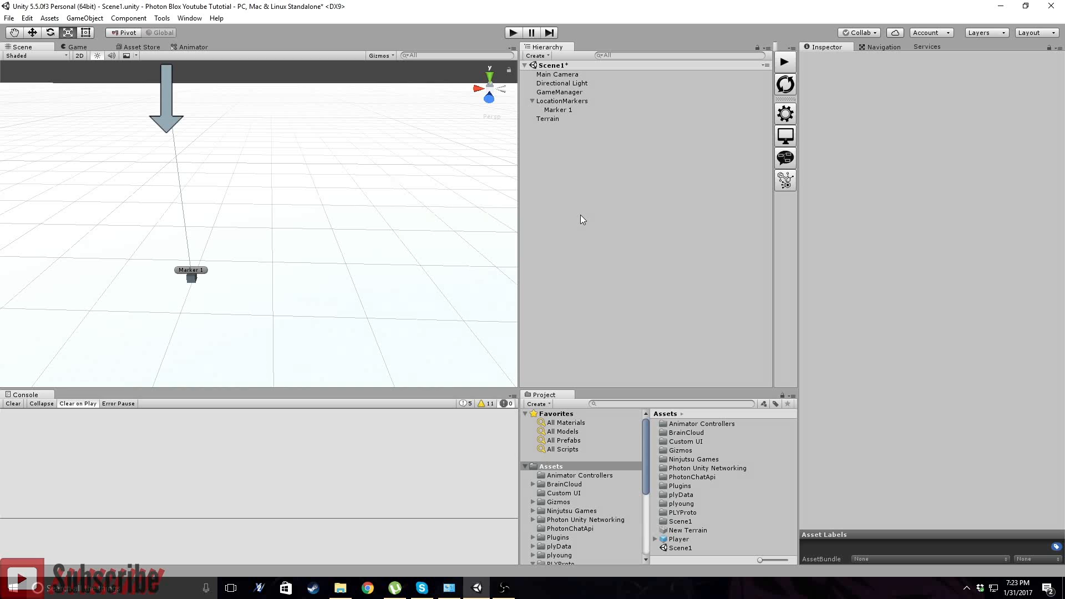
key(ctrl+s)
click(785, 64)
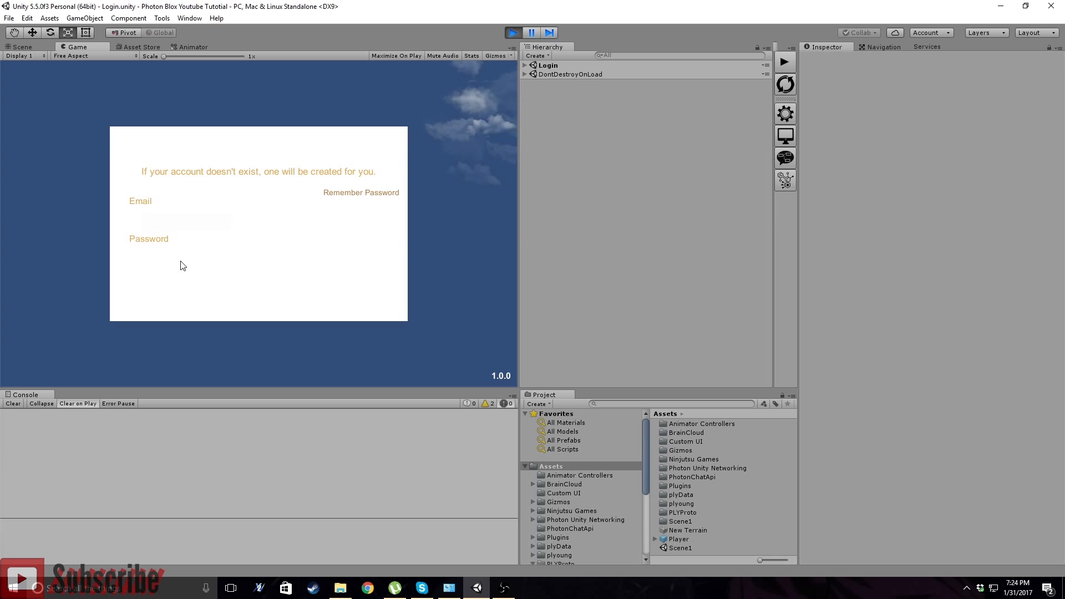
click(325, 303)
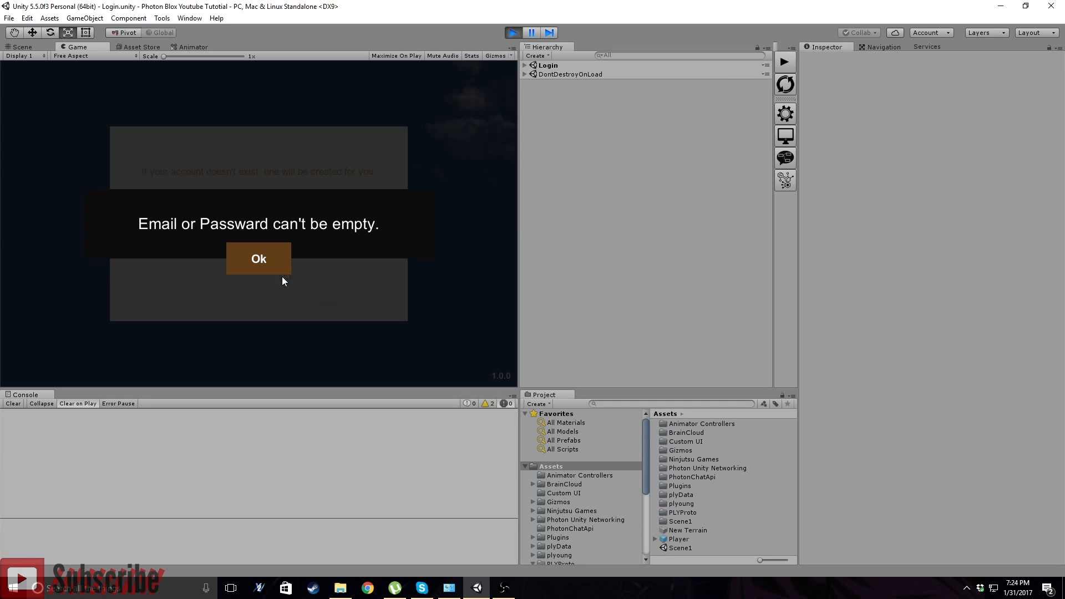
click(252, 264)
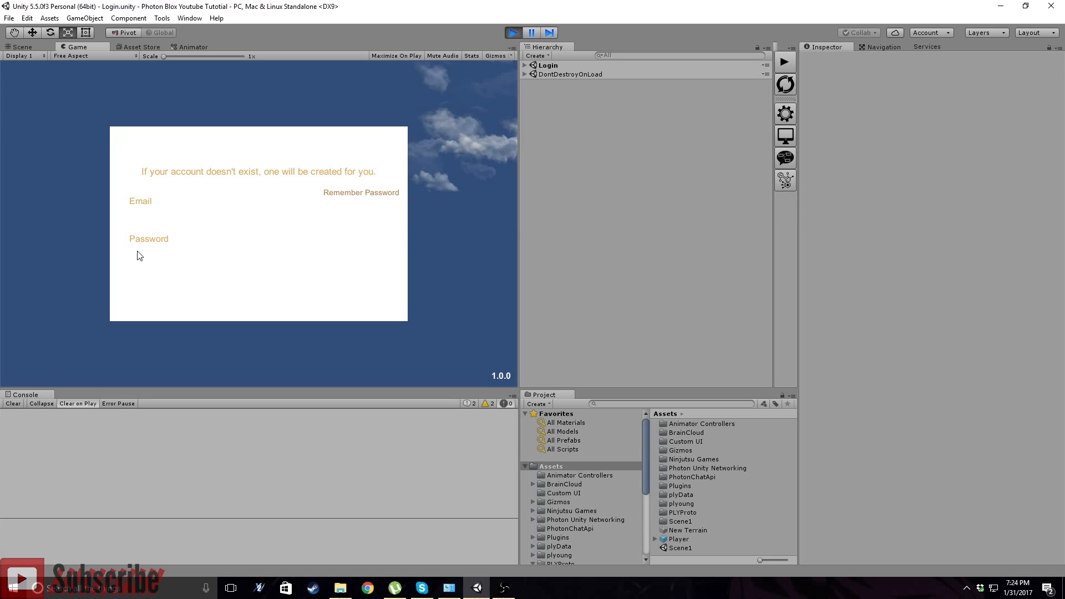
- Log in to the running game, start play from the UnityScape lobby, and stop the test run
click(347, 296)
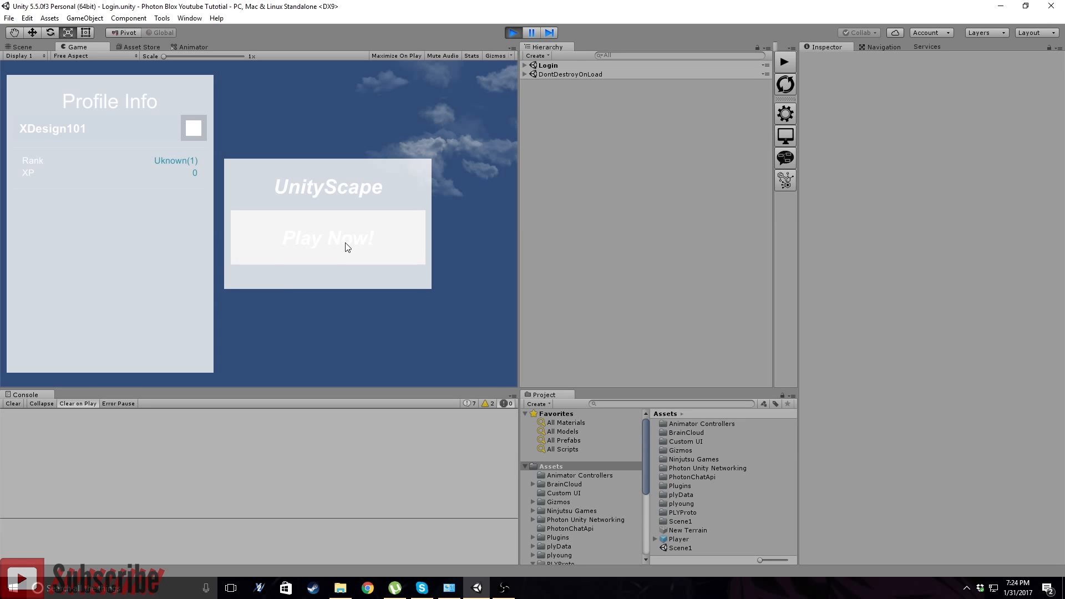
click(338, 239)
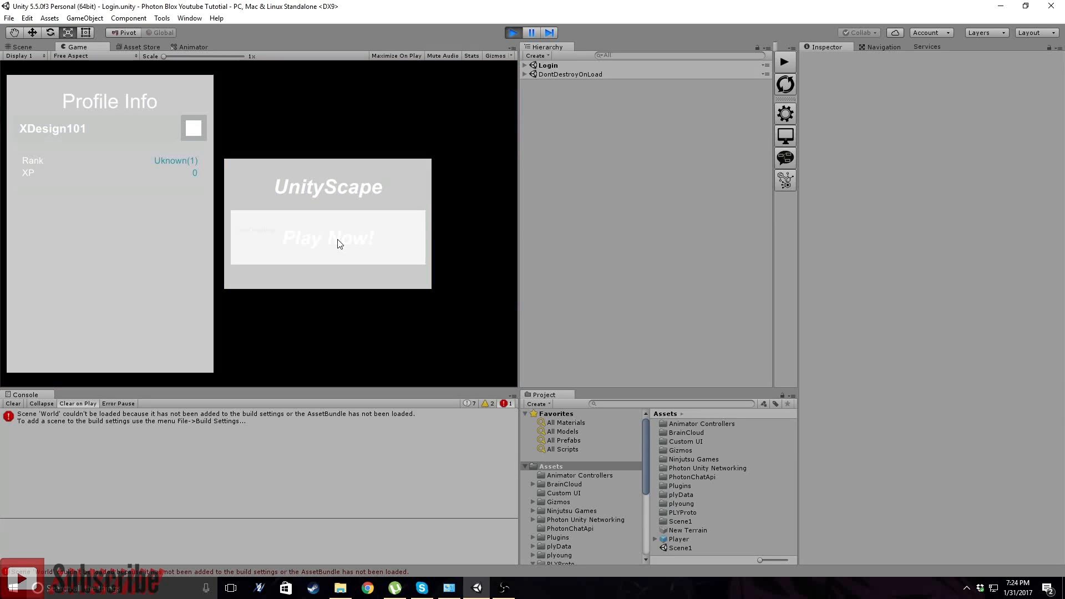
click(513, 33)
- Add the open Scene1 to the scenes in the build settings
click(9, 18)
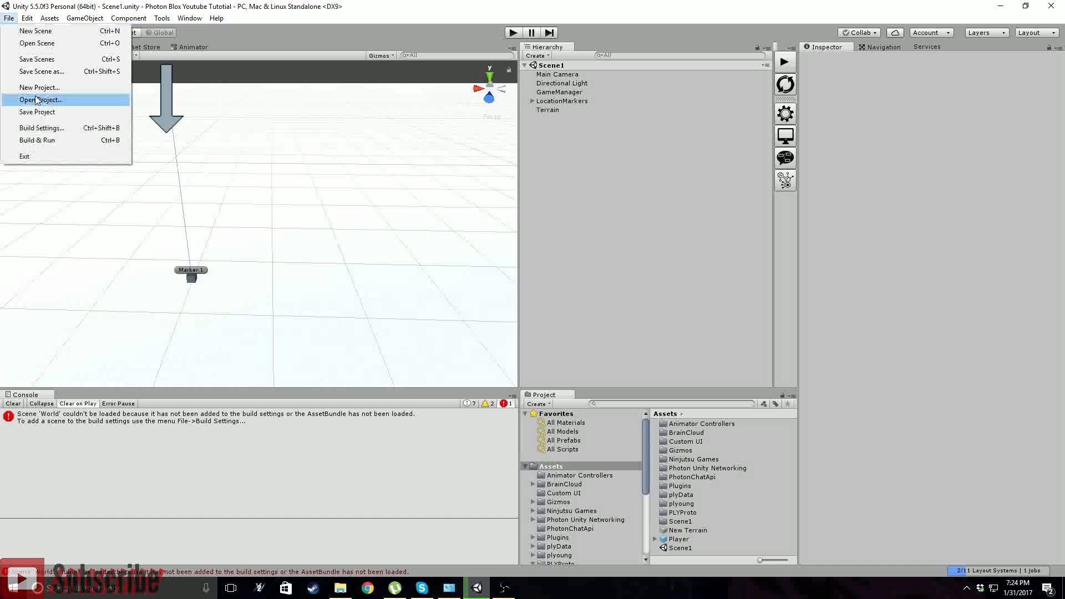
click(35, 128)
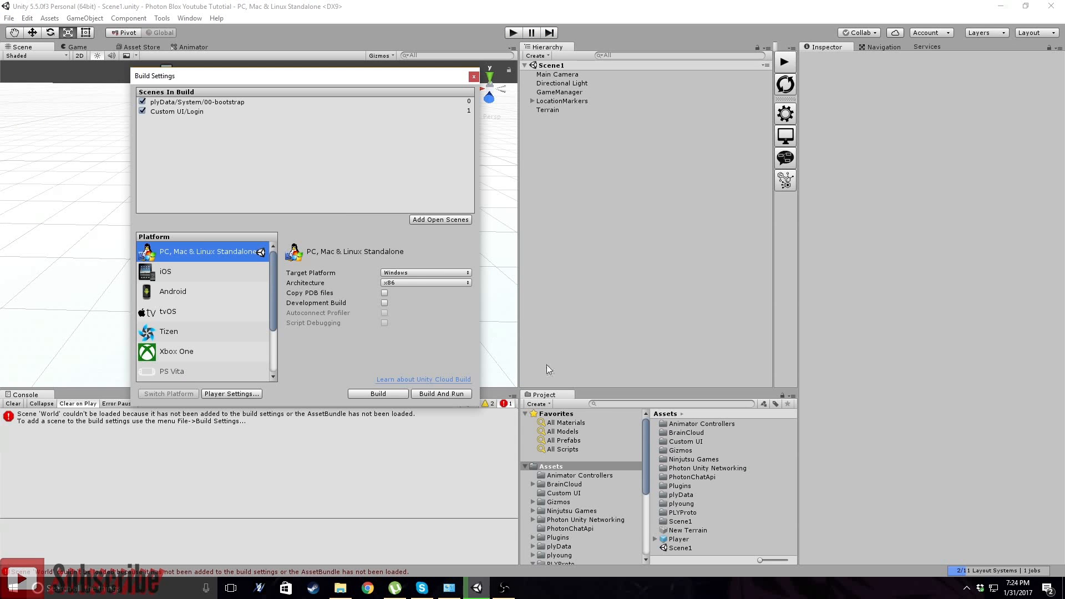
click(435, 220)
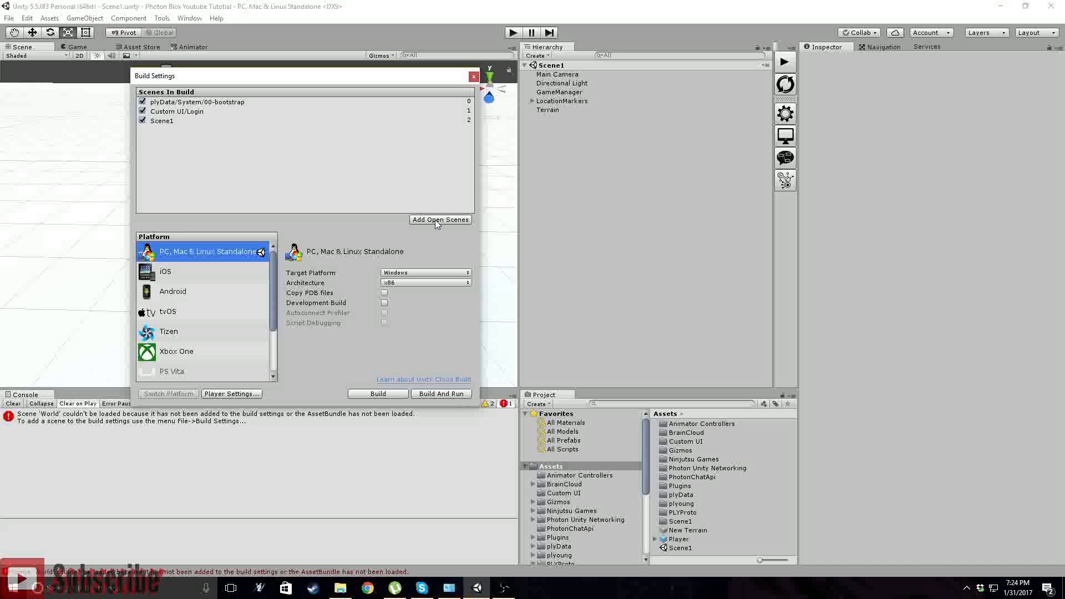
click(473, 77)
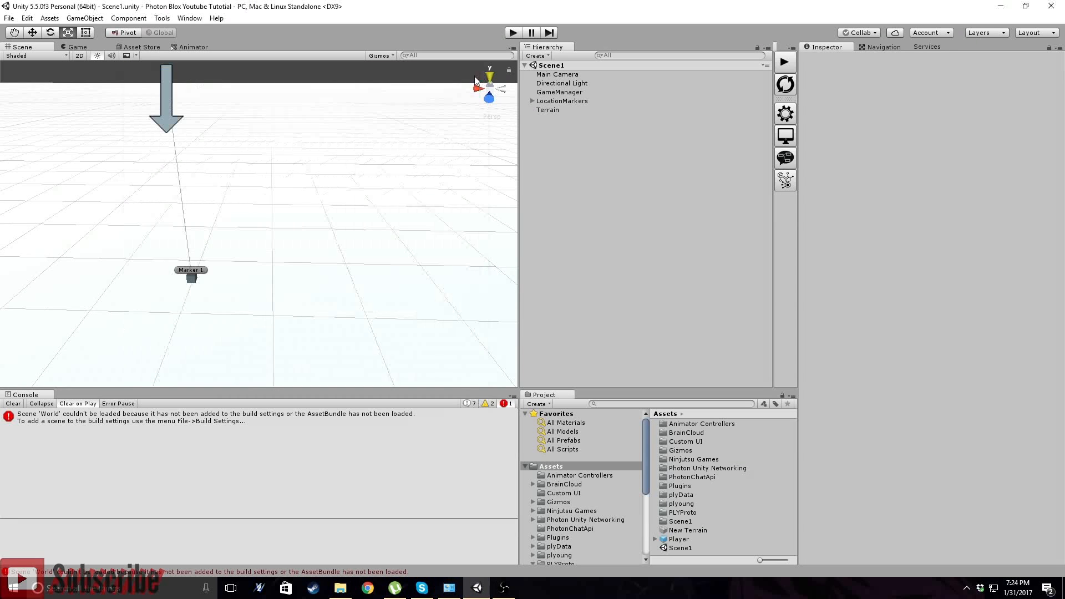
- Test-run the game again from the login screen through Play Now! in the lobby, and end the run
click(785, 65)
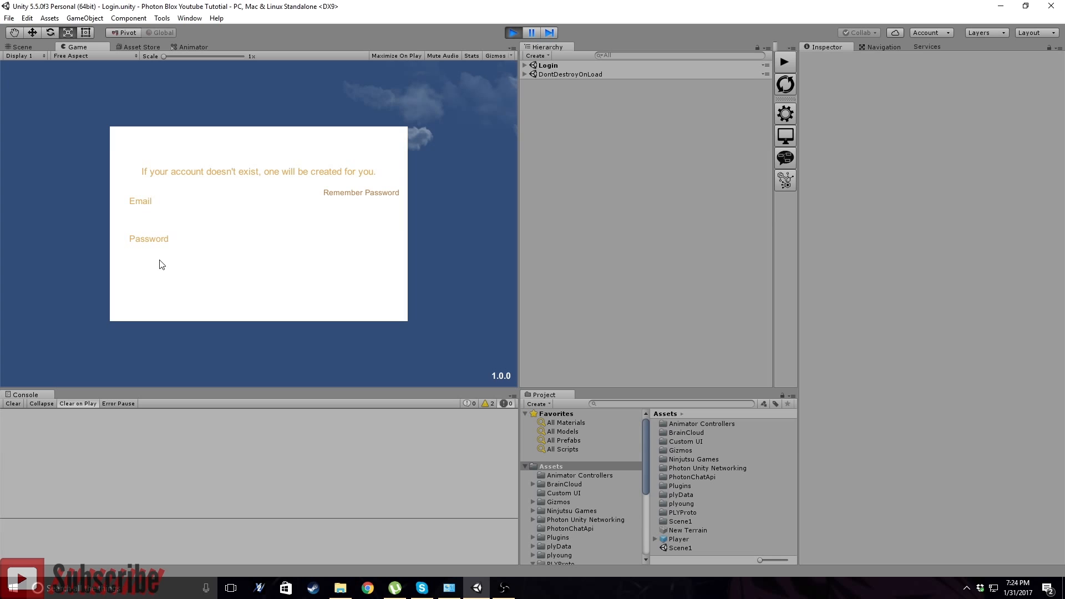
click(335, 294)
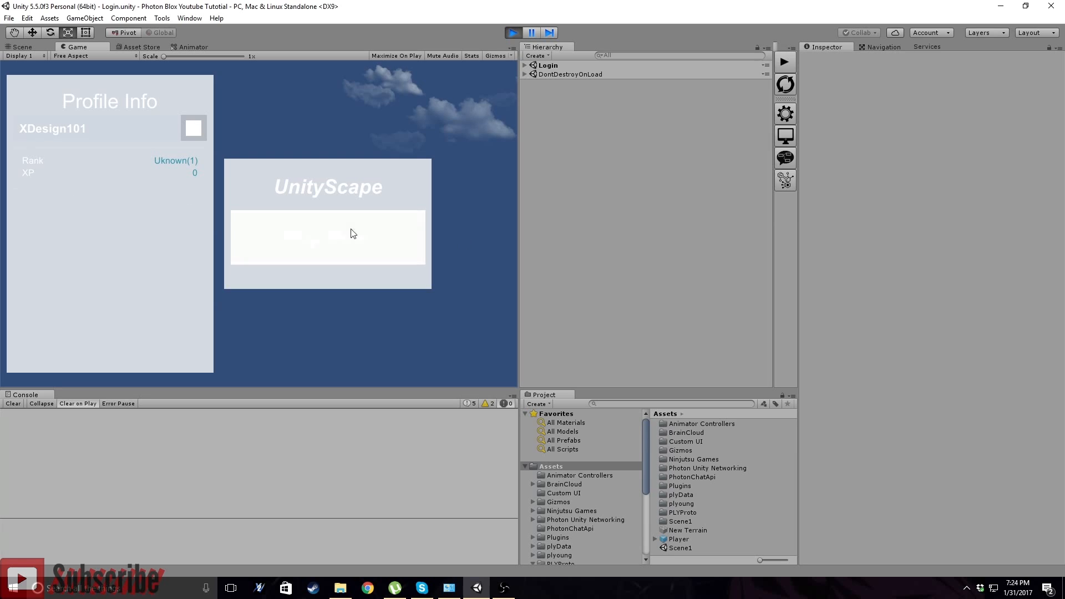
click(320, 237)
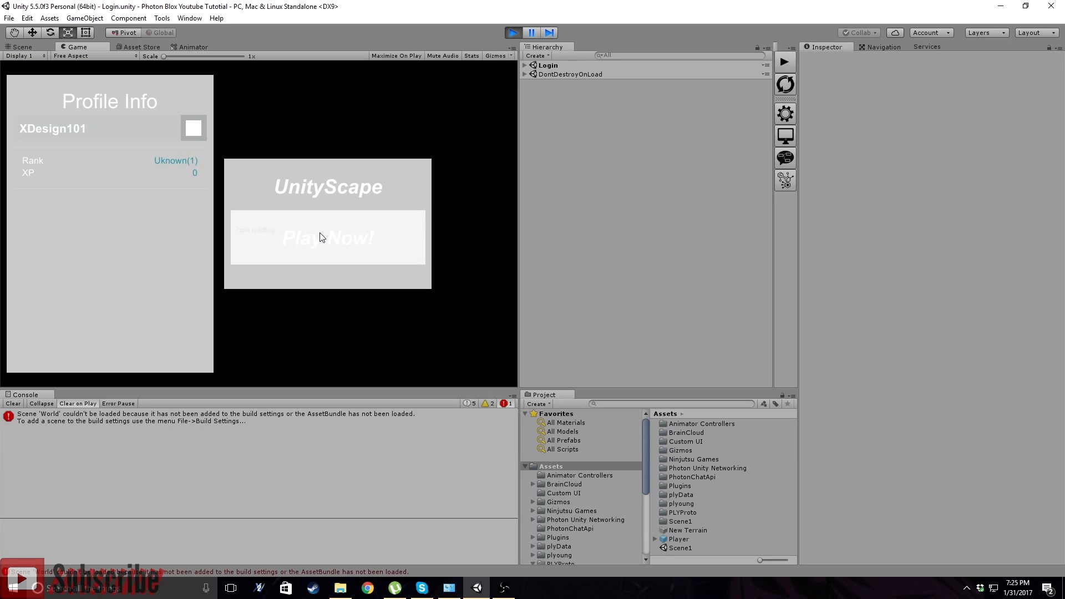
click(512, 32)
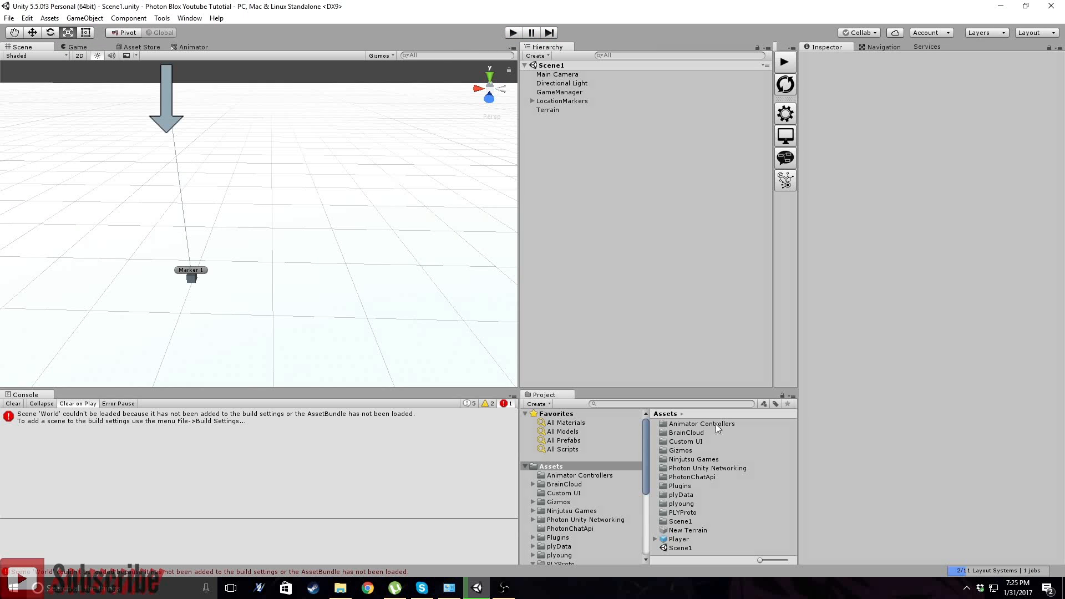
- In the Custom UI folder's Lobby C prefab, set the Play Now! event's Load Level block to Scene1 and save the scene
click(634, 404)
click(561, 493)
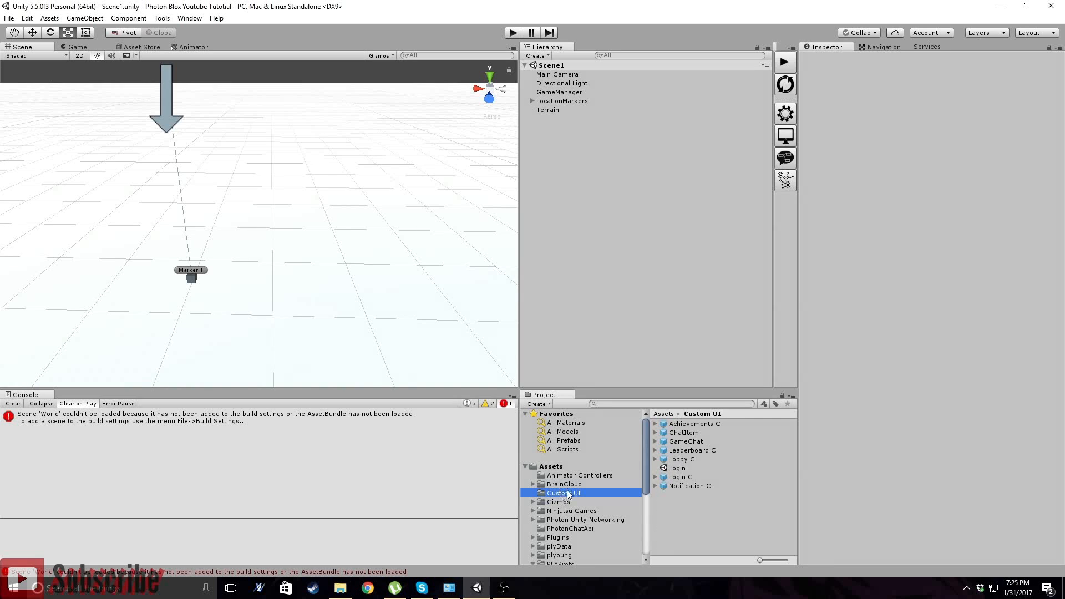
click(681, 425)
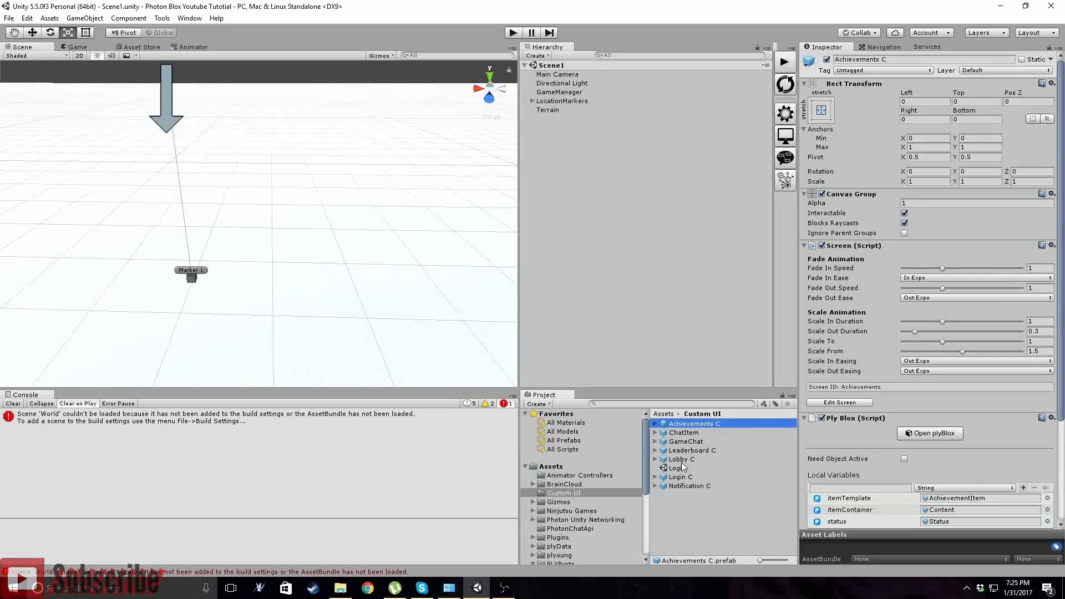
click(681, 459)
click(929, 433)
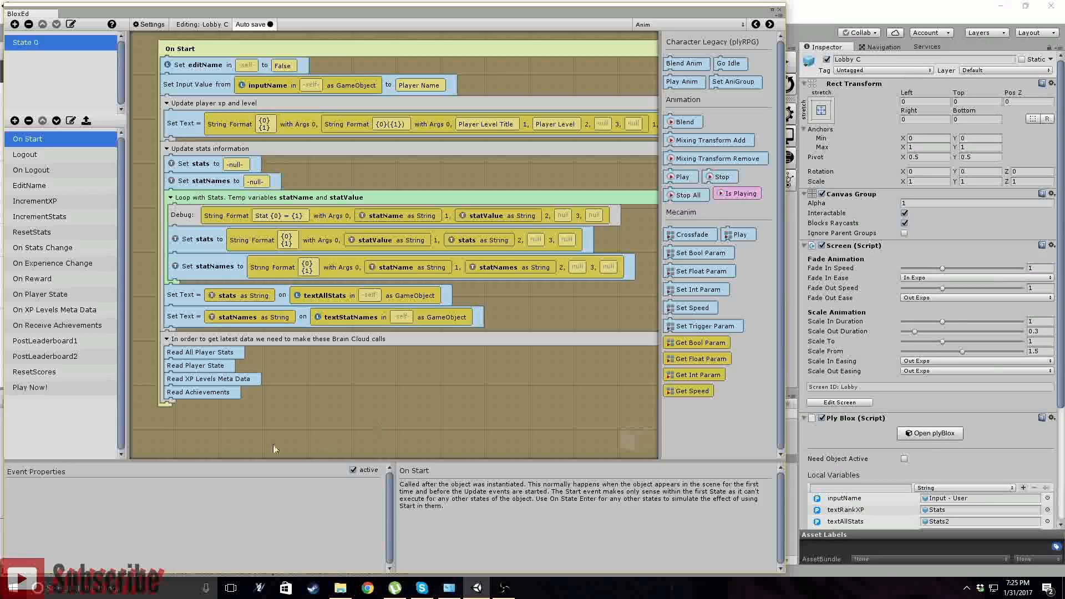
click(30, 387)
click(194, 82)
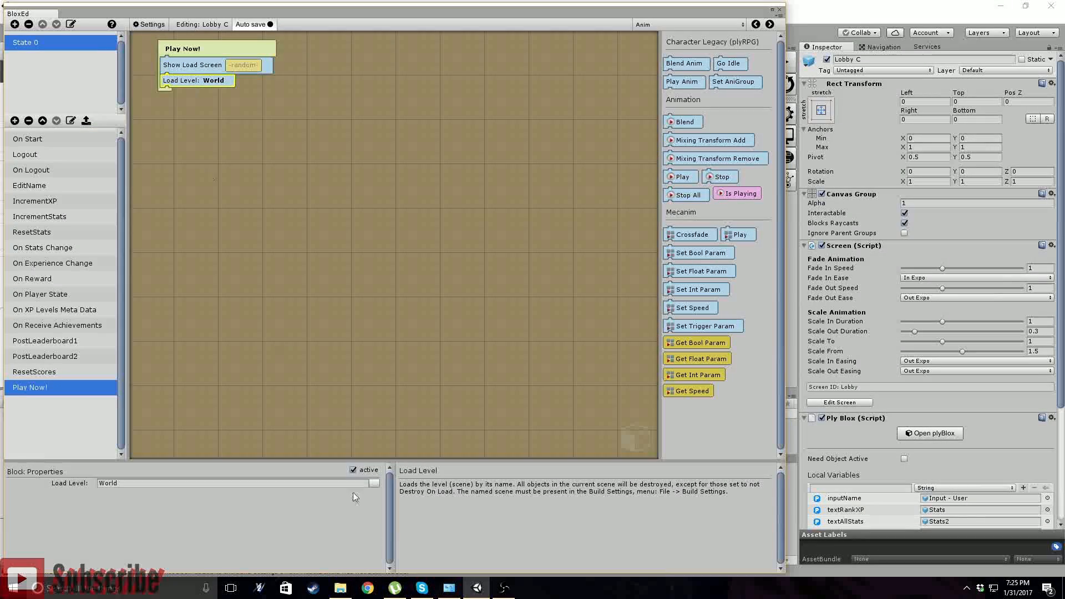
click(373, 483)
click(398, 519)
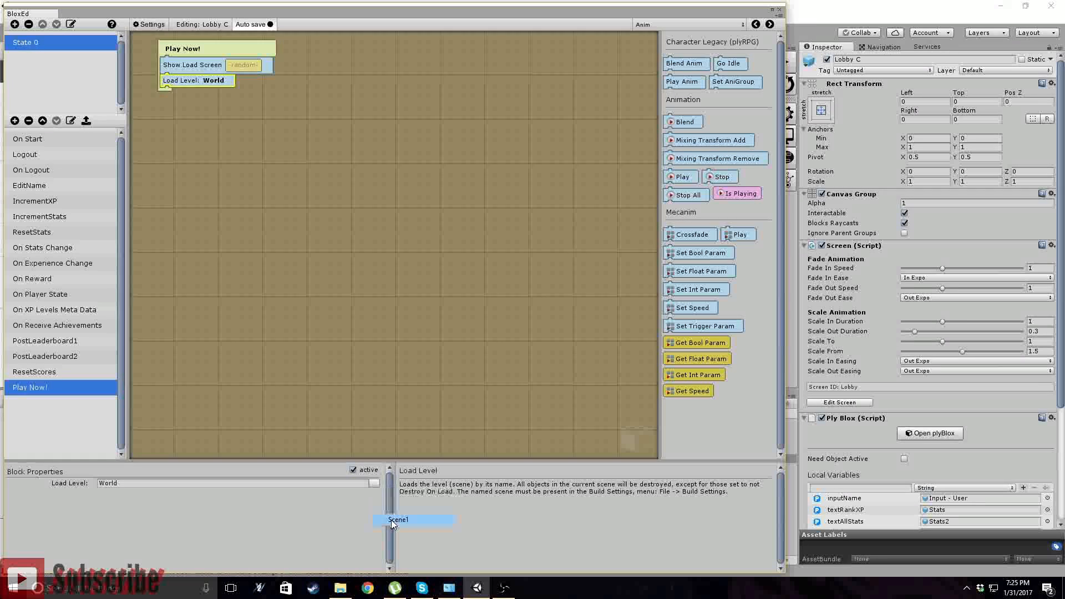
click(779, 9)
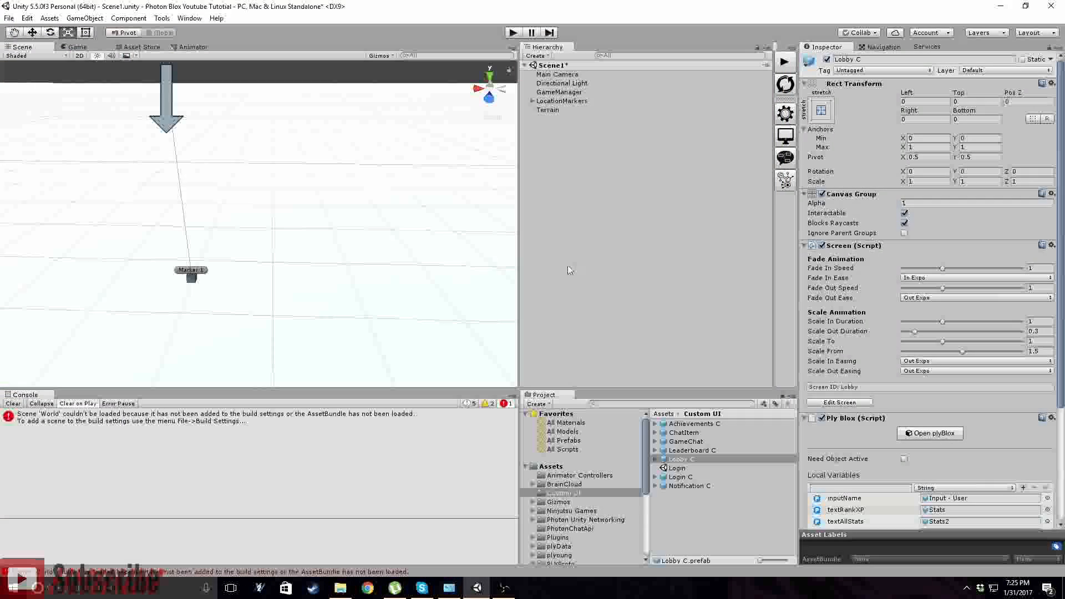
click(567, 265)
key(ctrl+s)
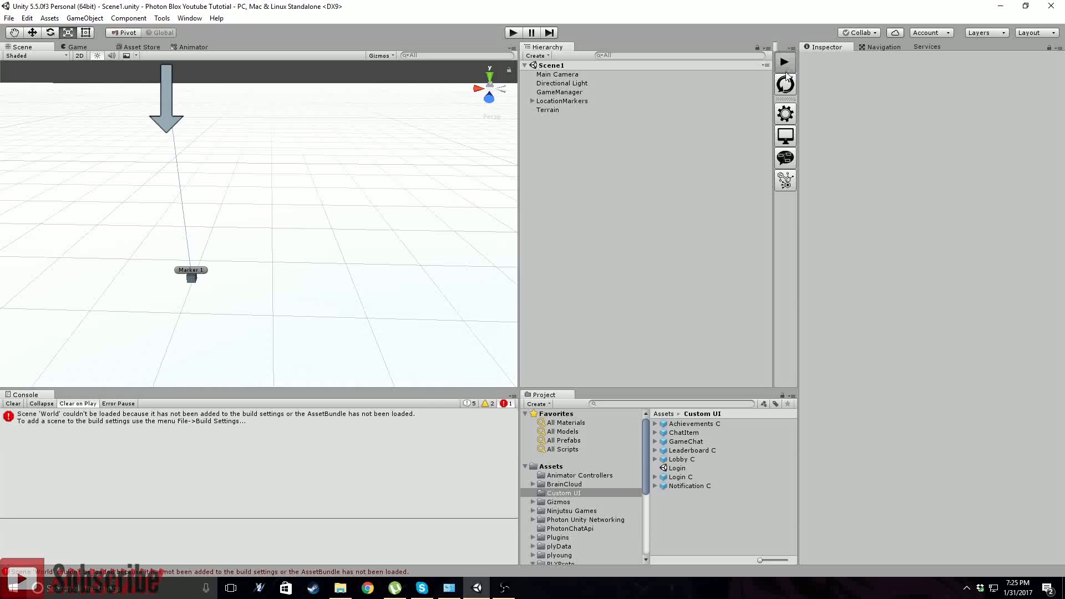
- Test-run the game through login and Play Now!, examine the PhotonView and Player Manager errors in the console, and stop the run
click(785, 66)
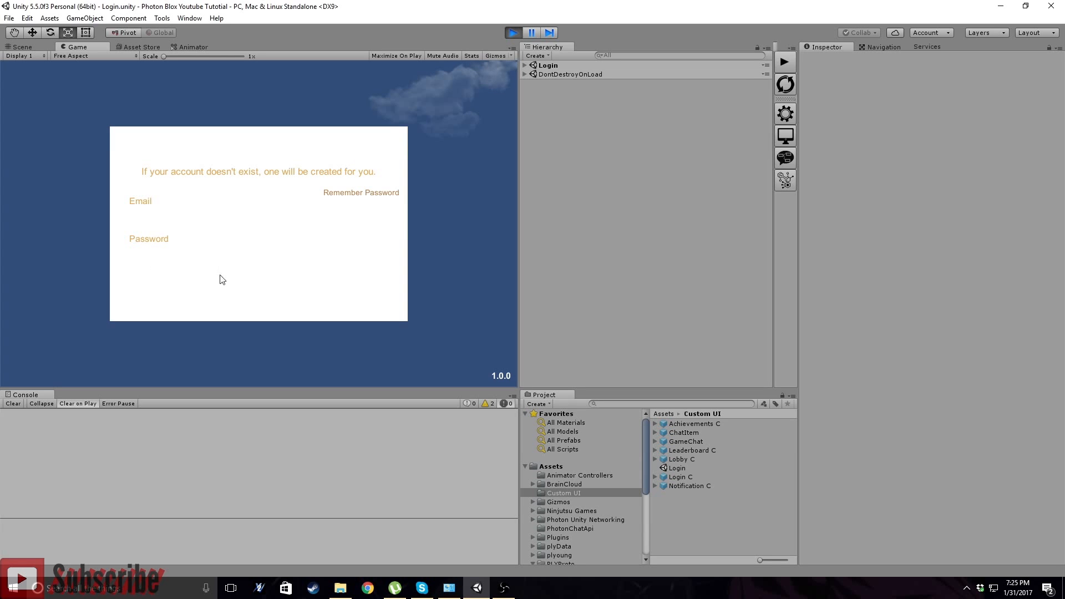
click(345, 291)
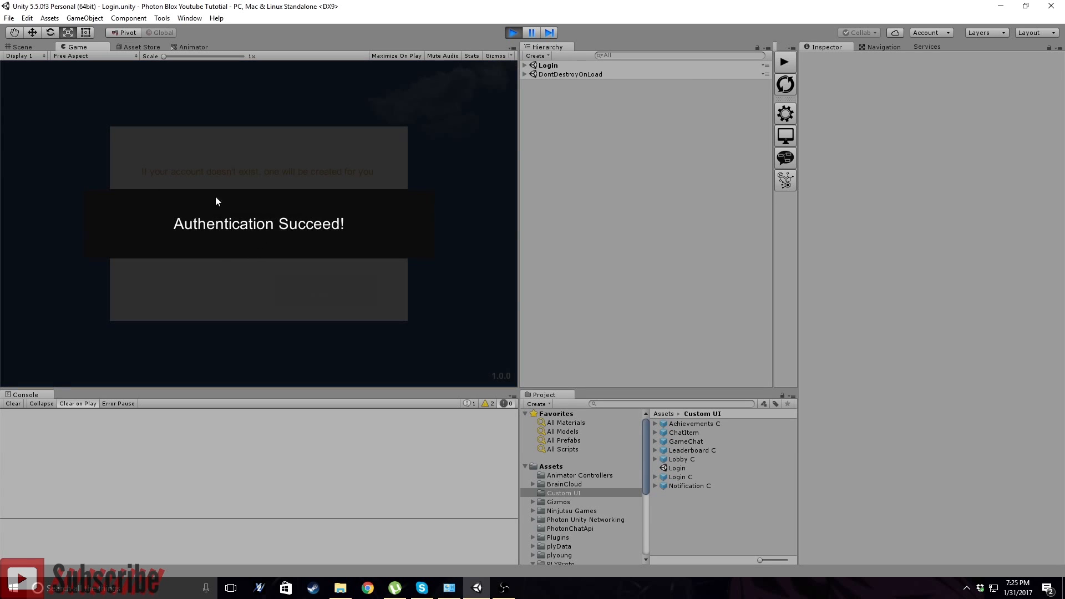
click(322, 240)
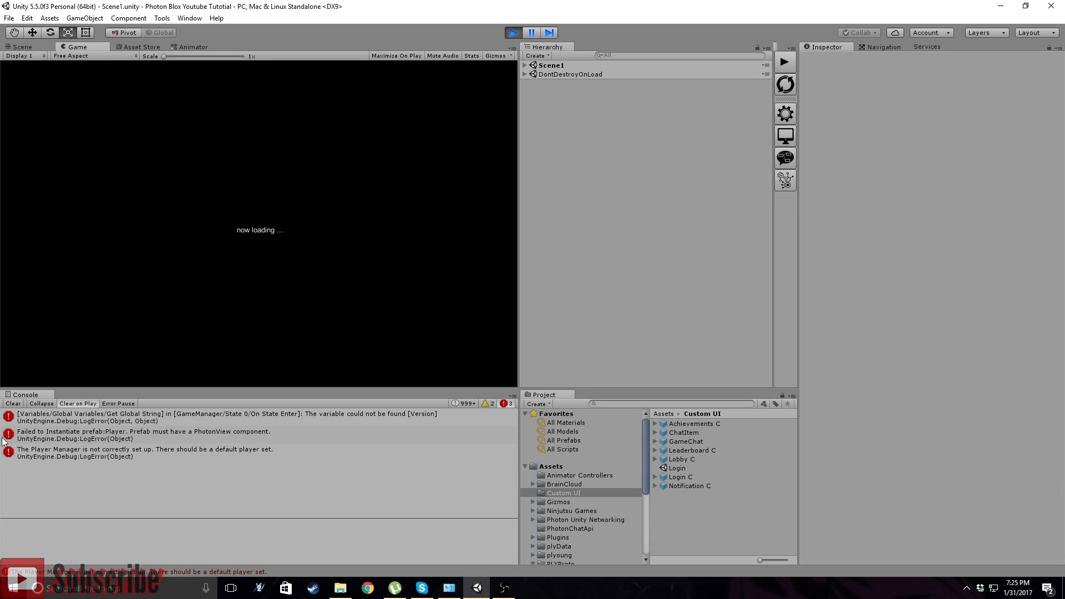
click(226, 438)
click(252, 452)
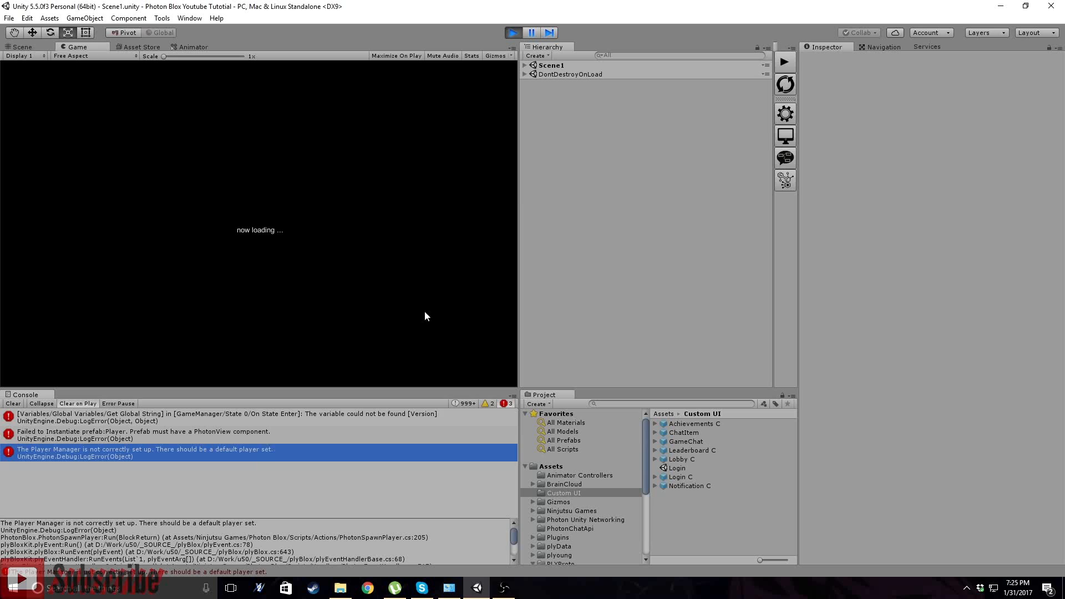
click(514, 33)
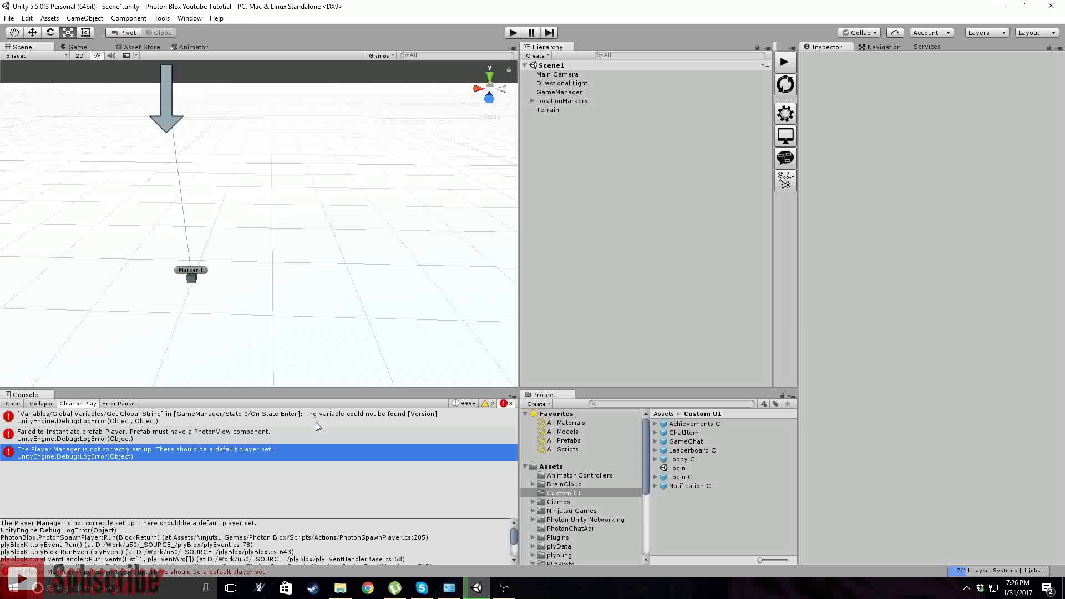
- Add a Photon View component to the Player prefab in the Assets folder
click(250, 434)
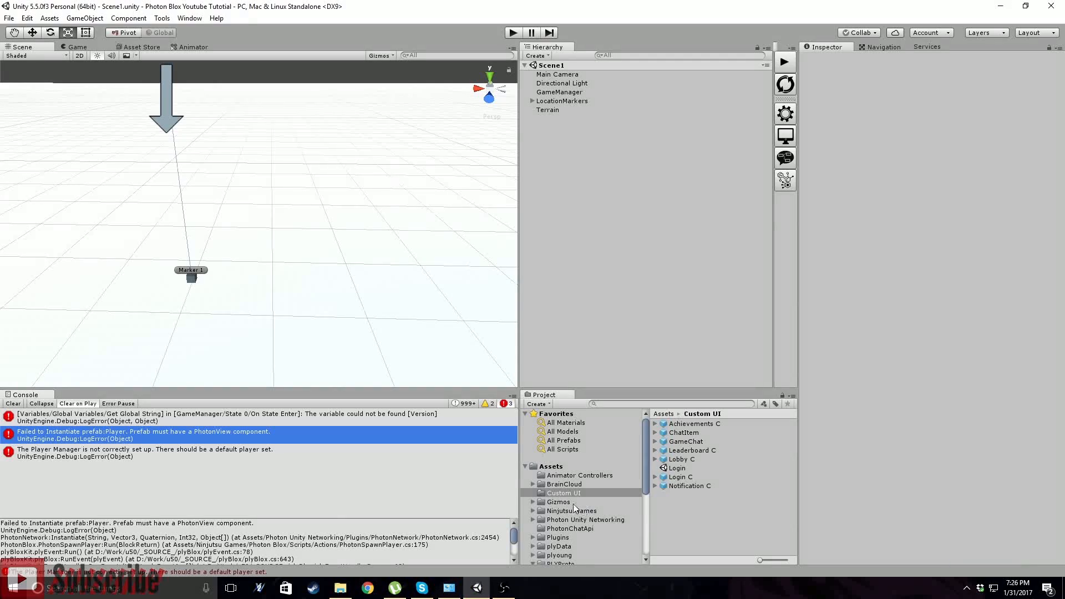
click(553, 466)
click(679, 539)
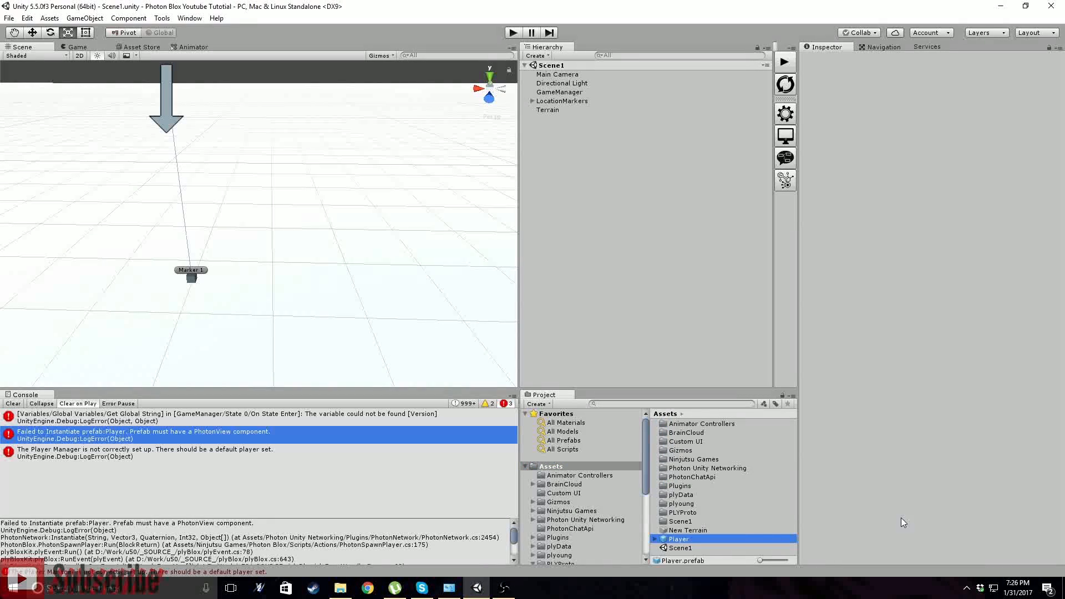
scroll(962, 379, down, 5)
scroll(962, 379, down, 15)
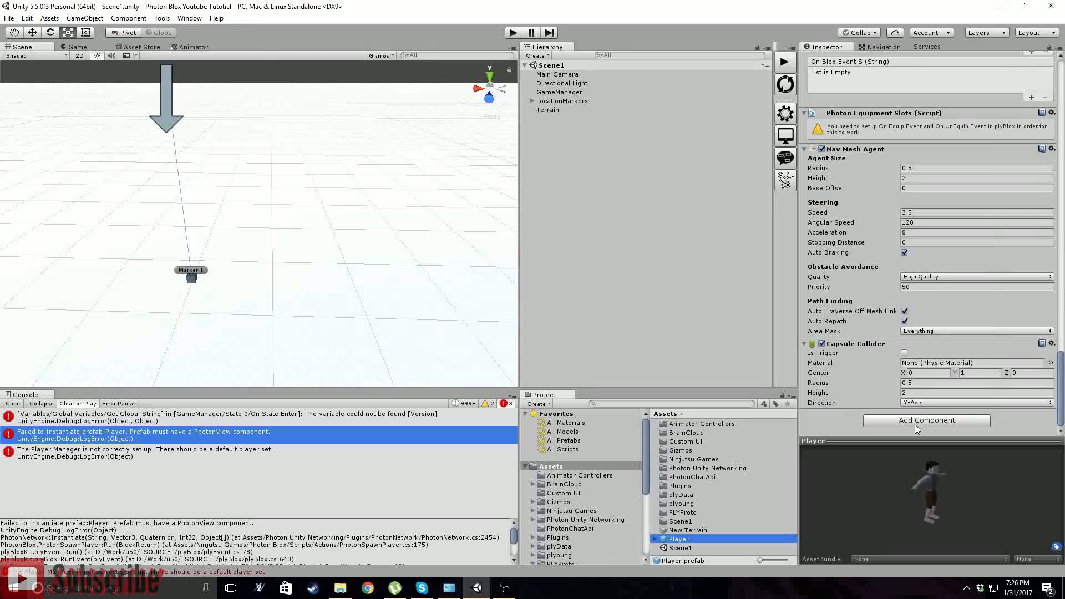
click(914, 424)
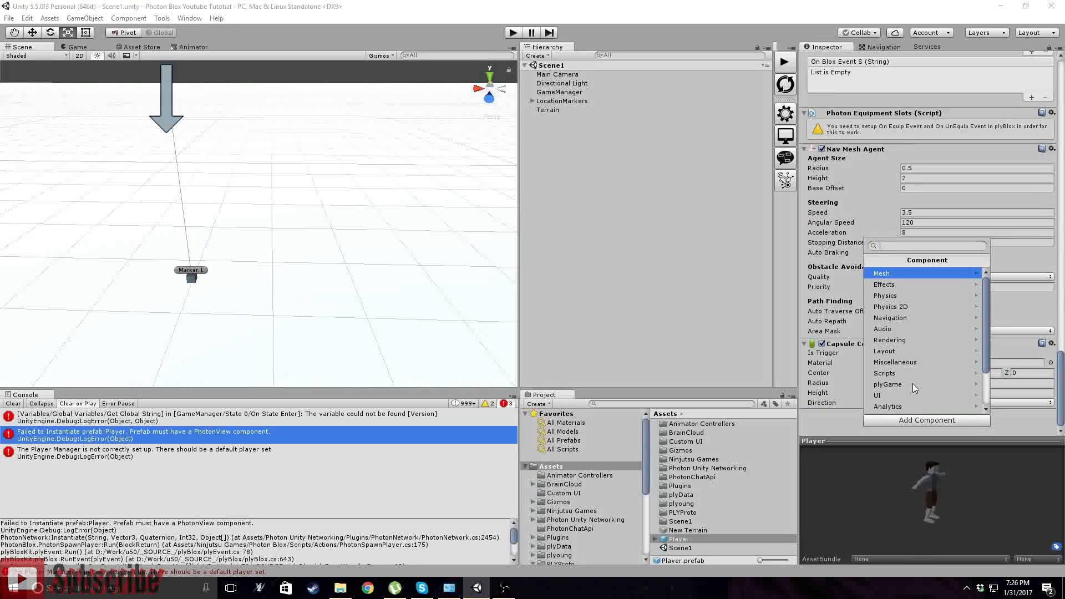
text(photon)
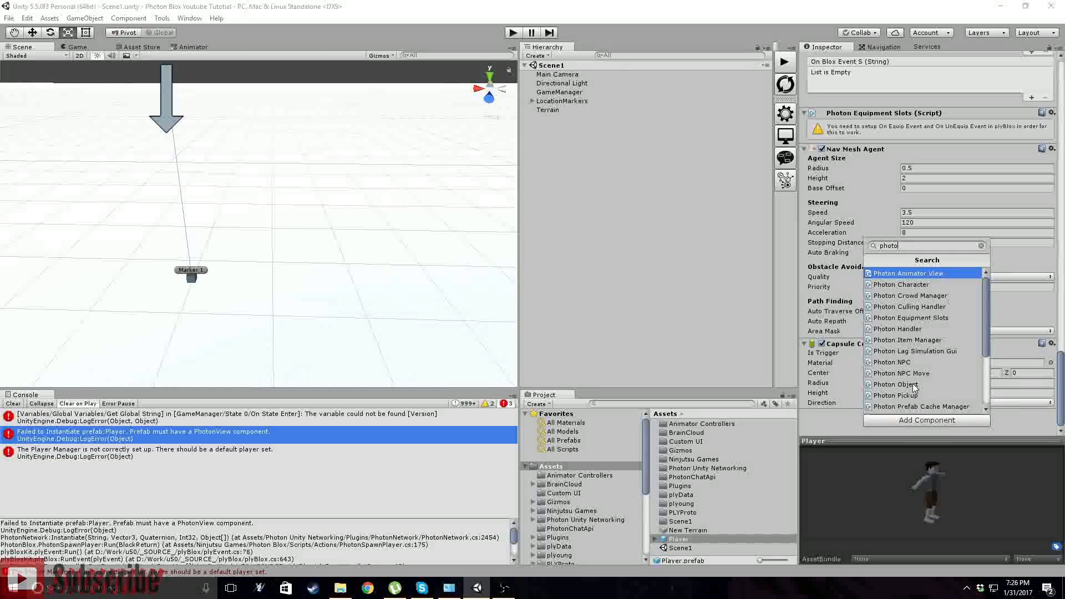
key(Down)
key(Down)
key(Down)
key(Down)
key(Down)
key(Down)
key(Down)
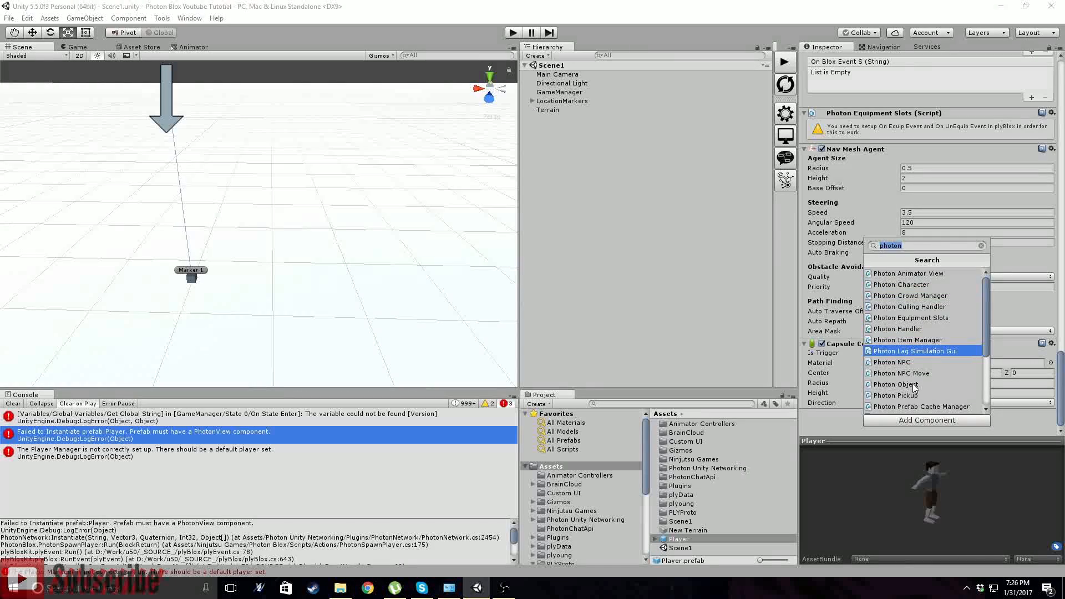
text(a)
key(BackSpace)
text(photon view)
key(Down)
key(Down)
key(Down)
key(Down)
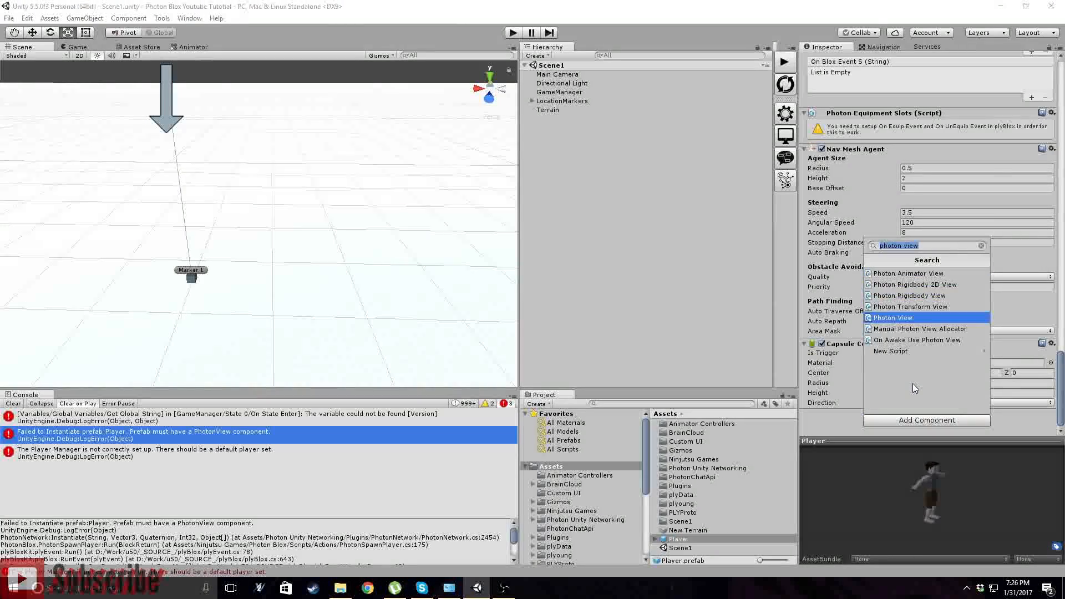
key(Return)
- Remove the empty entry from the Photon View's observed components, keeping Player (PhotonCharacter)
scroll(888, 377, down, 3)
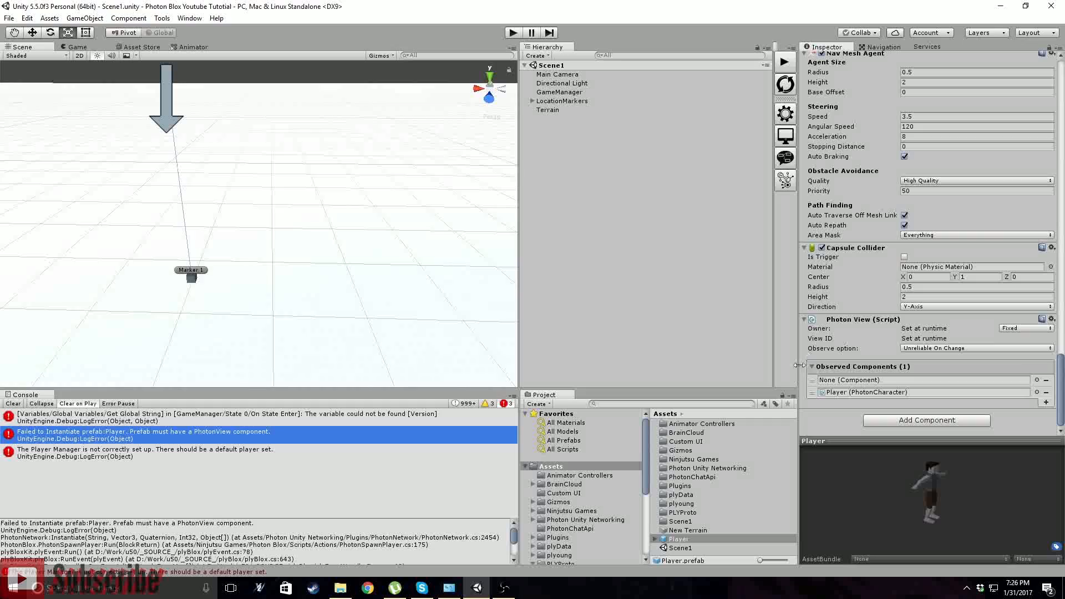
click(1045, 379)
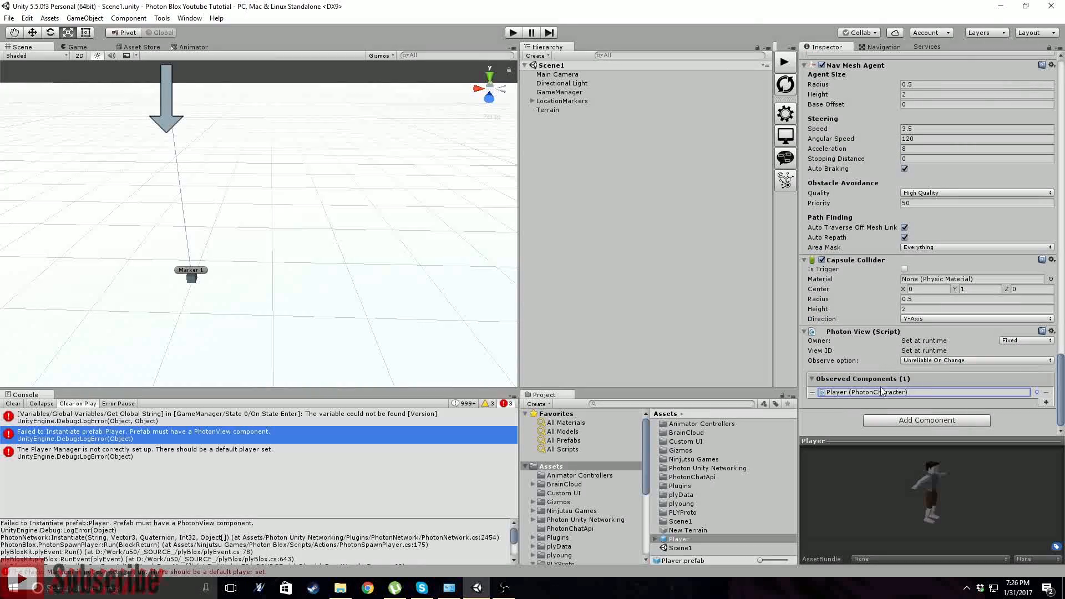
scroll(933, 341, up, 15)
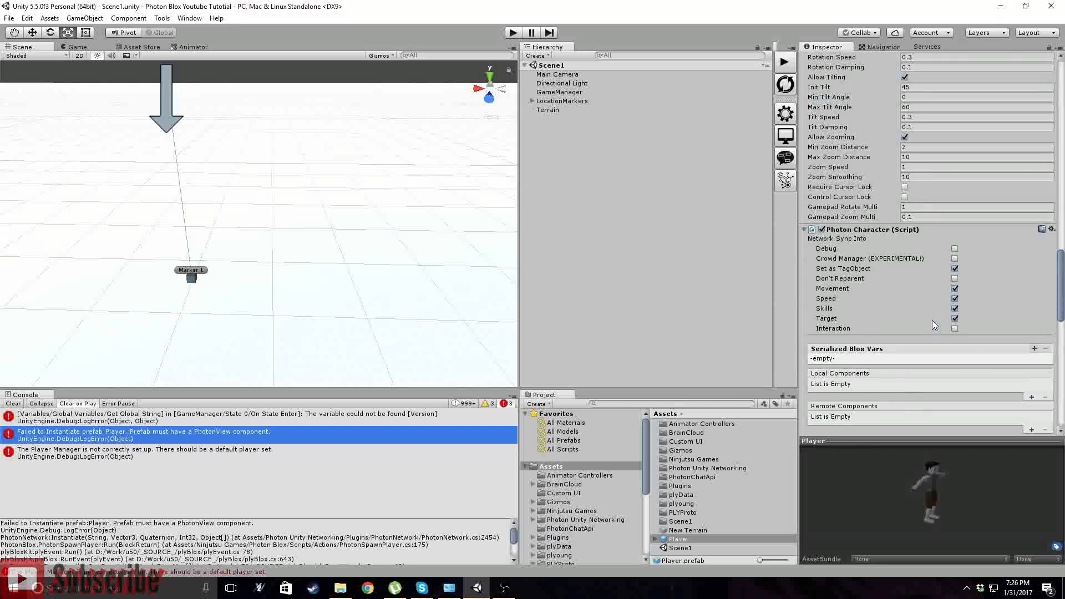
- Define a String global variable named Version with the value 1.0.0 in the plyGame settings, and close the settings
click(381, 418)
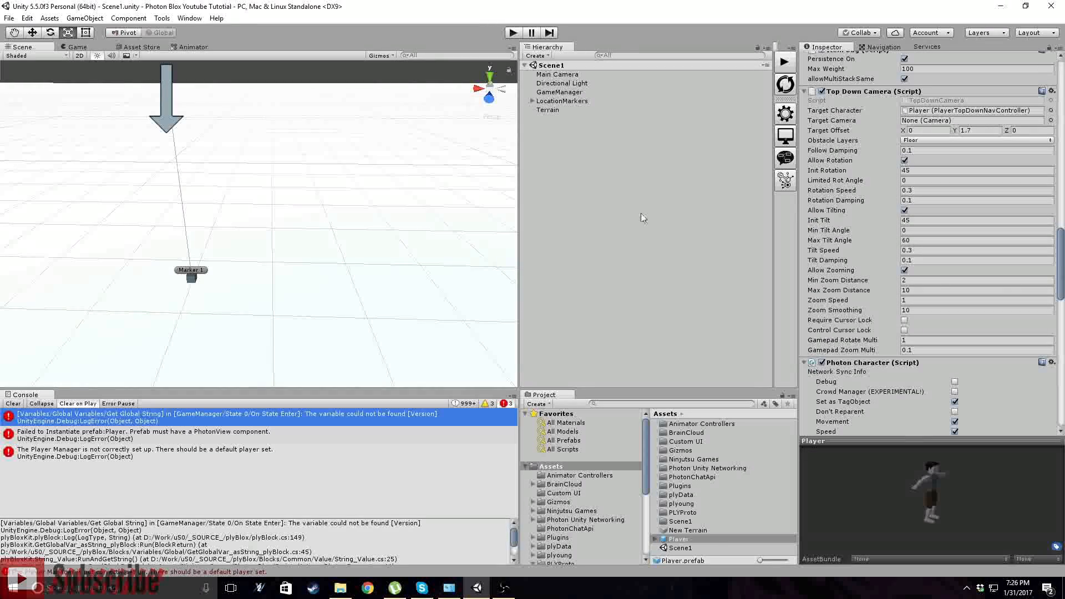
click(786, 114)
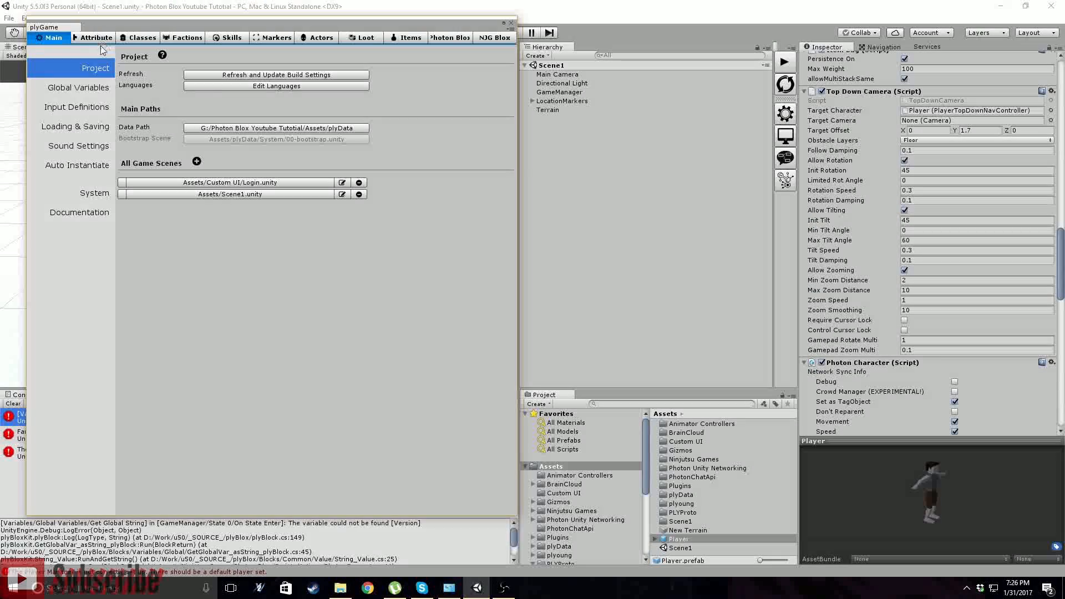
click(76, 88)
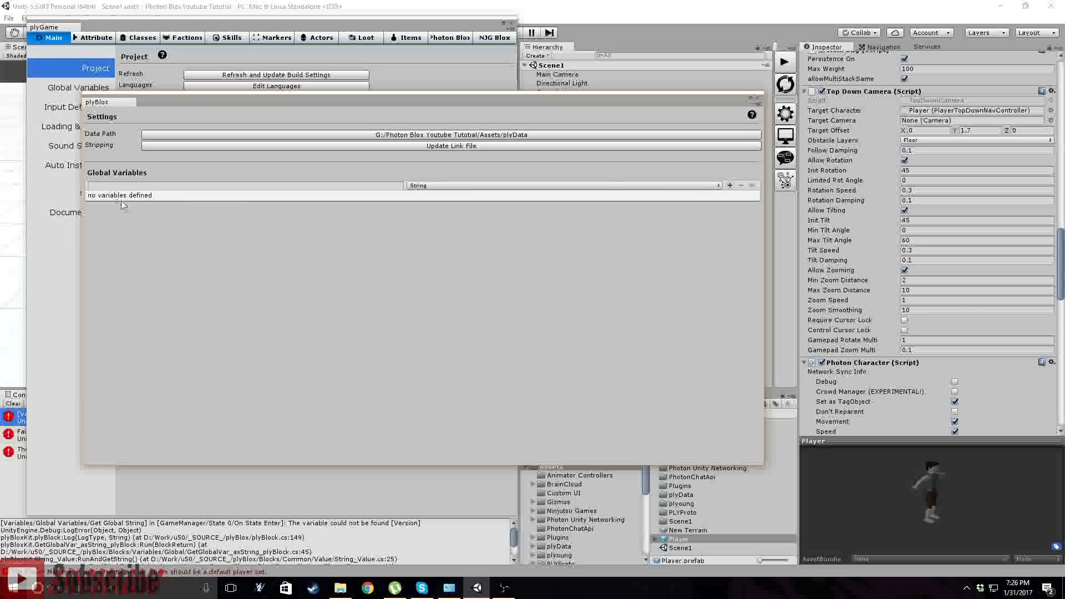
click(387, 186)
text(Version)
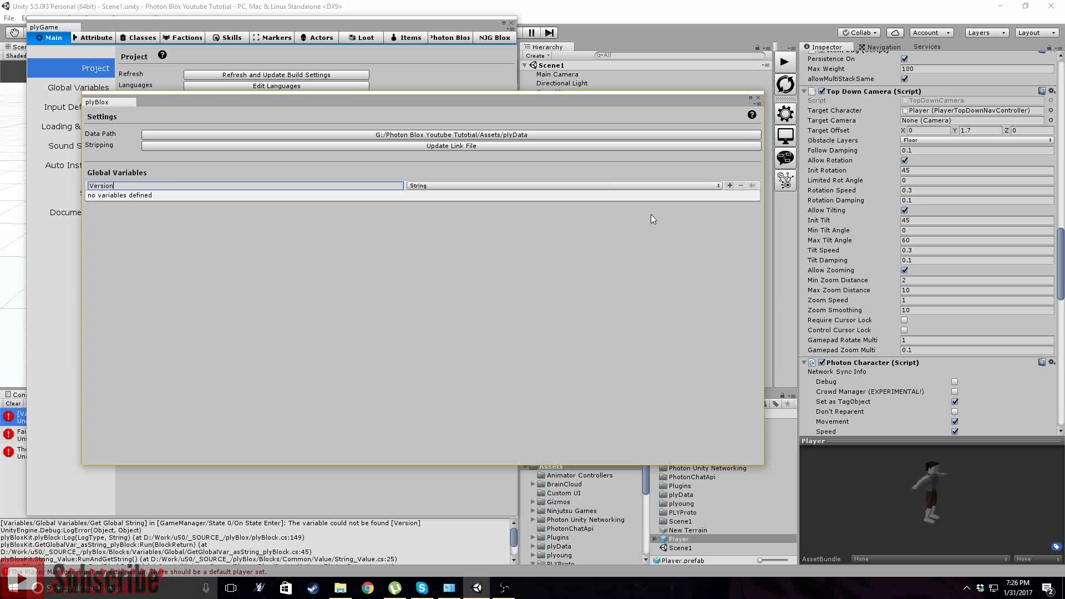
click(730, 185)
click(356, 195)
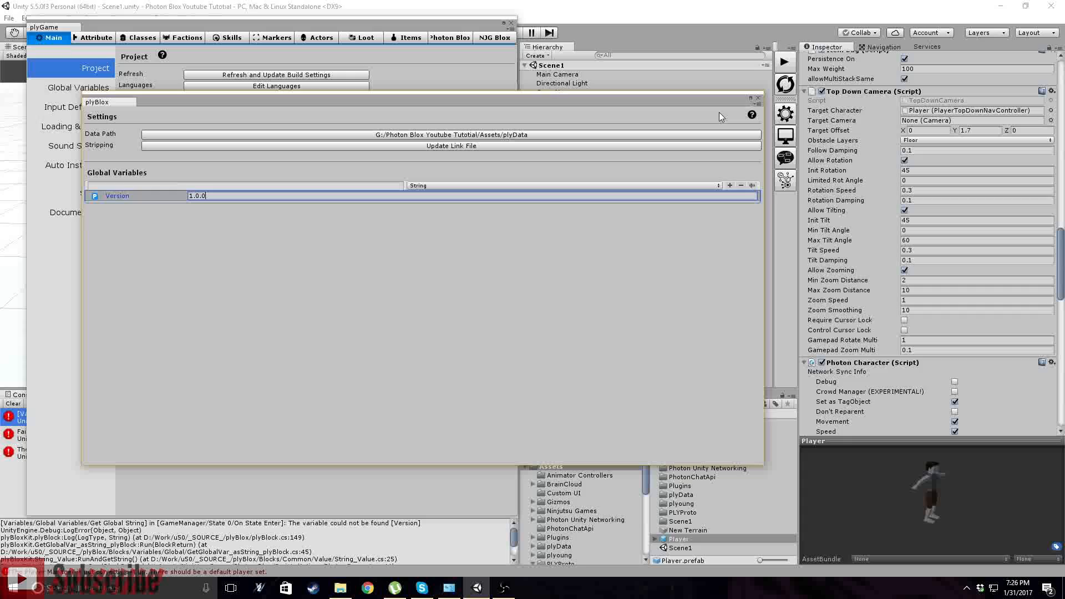
click(757, 98)
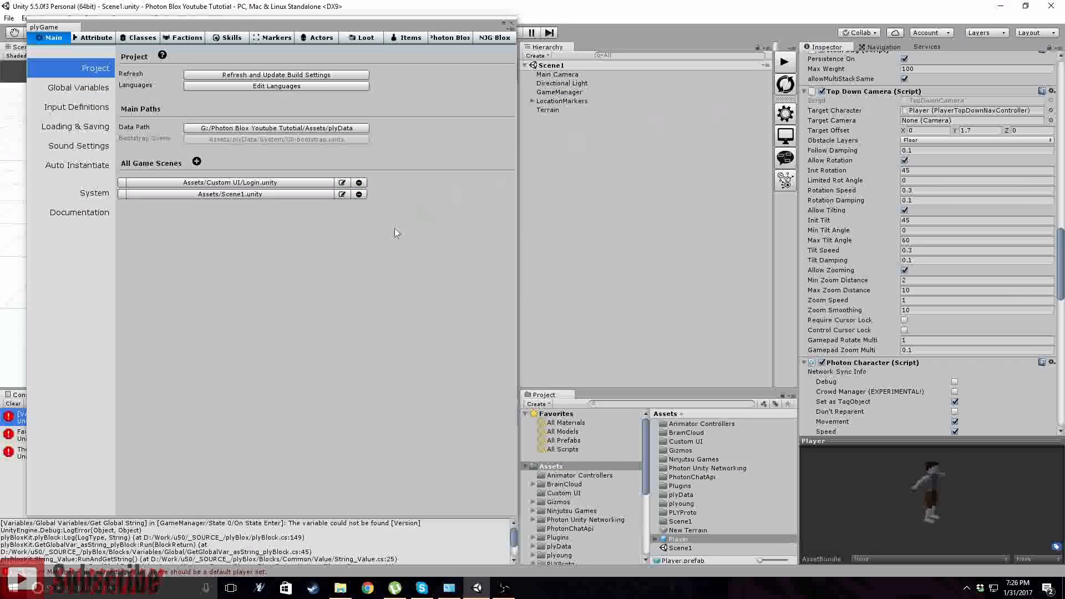
click(81, 88)
click(758, 98)
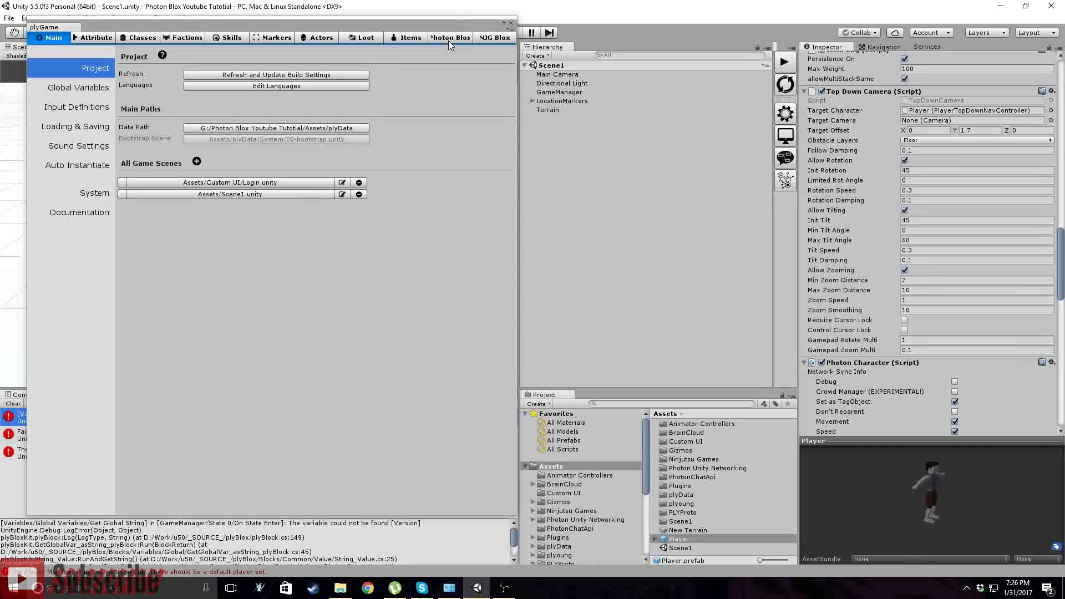
click(511, 23)
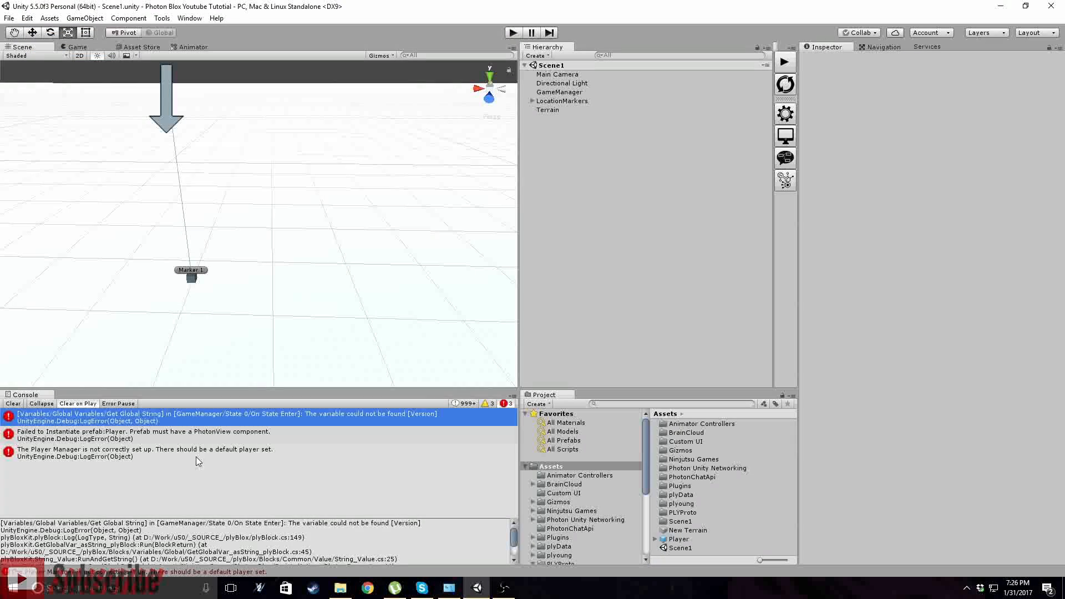
- Check the Player Manager error against the default player prefab and player character settings in plyGame
click(195, 457)
click(785, 114)
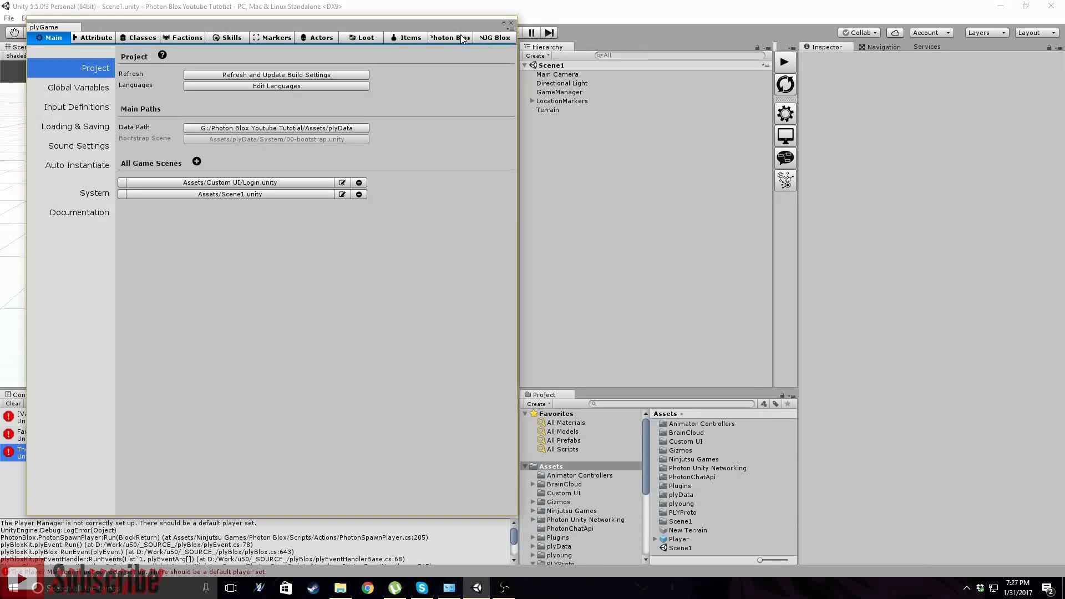
click(316, 39)
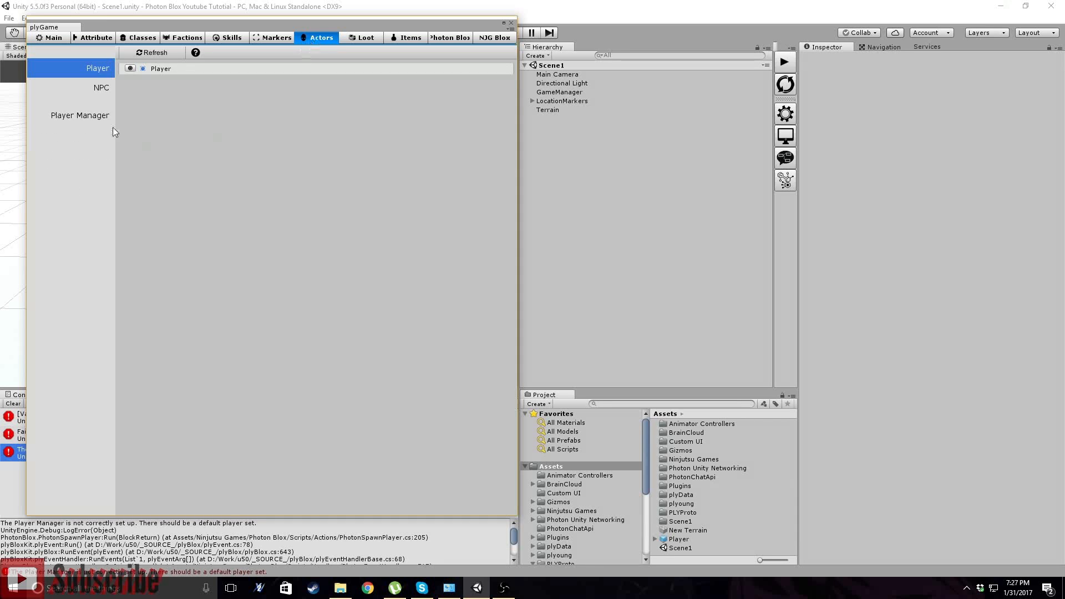
click(84, 116)
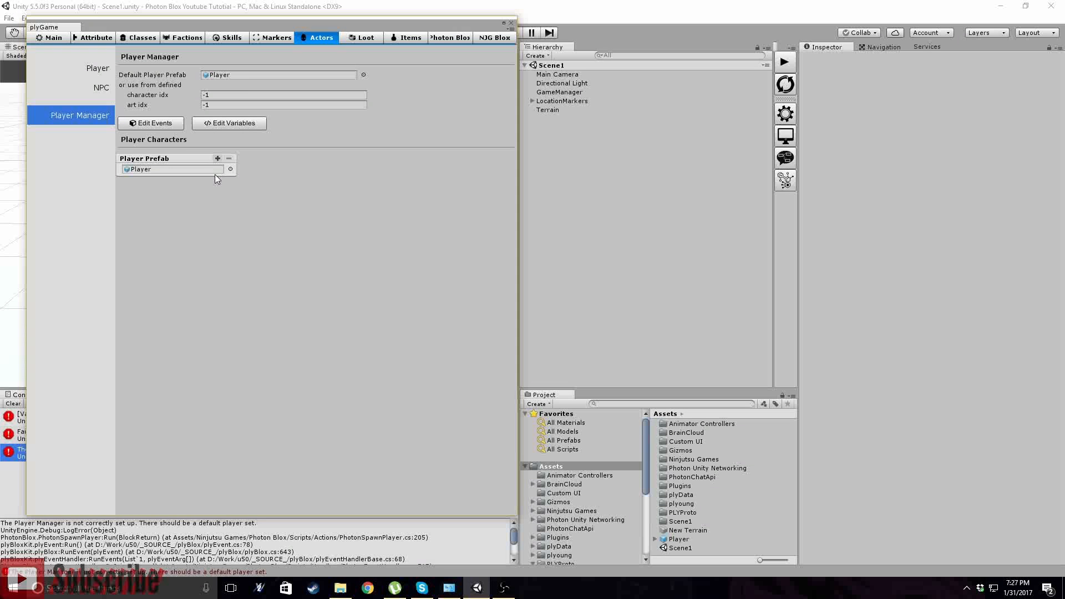
click(97, 69)
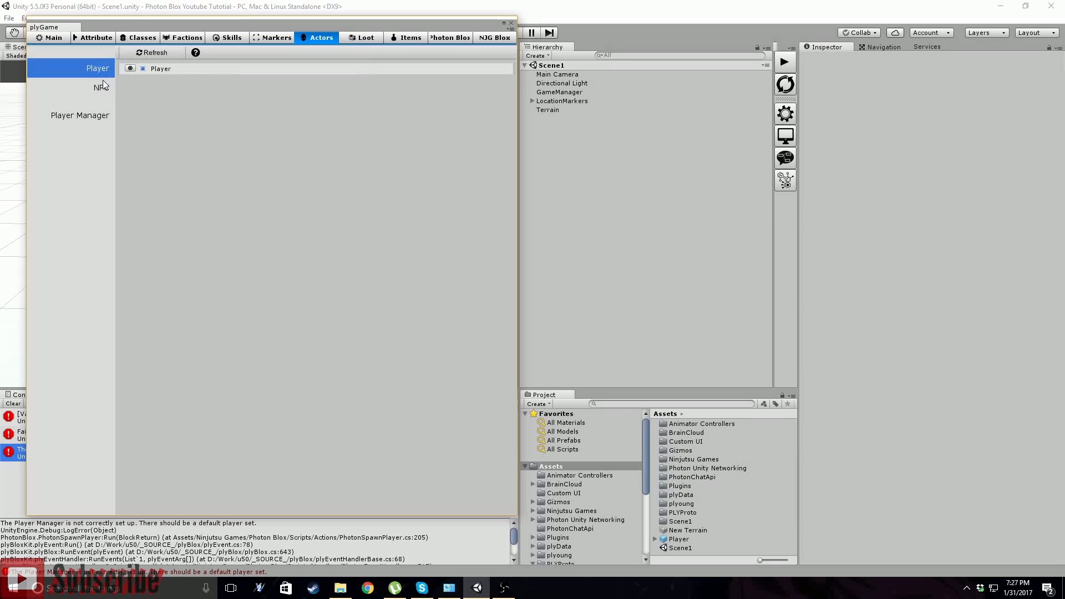
click(101, 88)
click(90, 115)
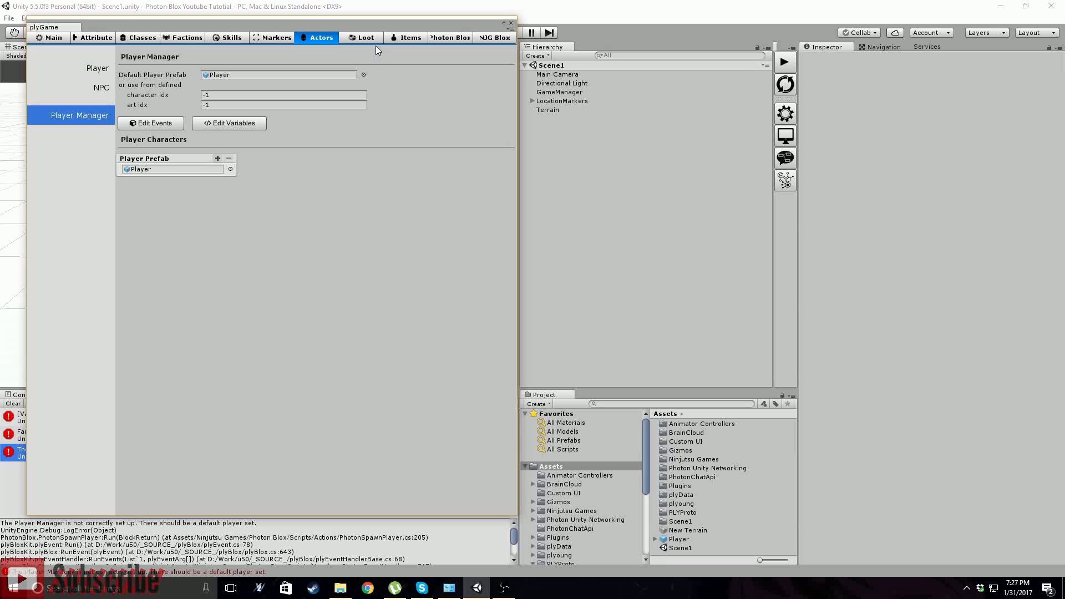
click(492, 38)
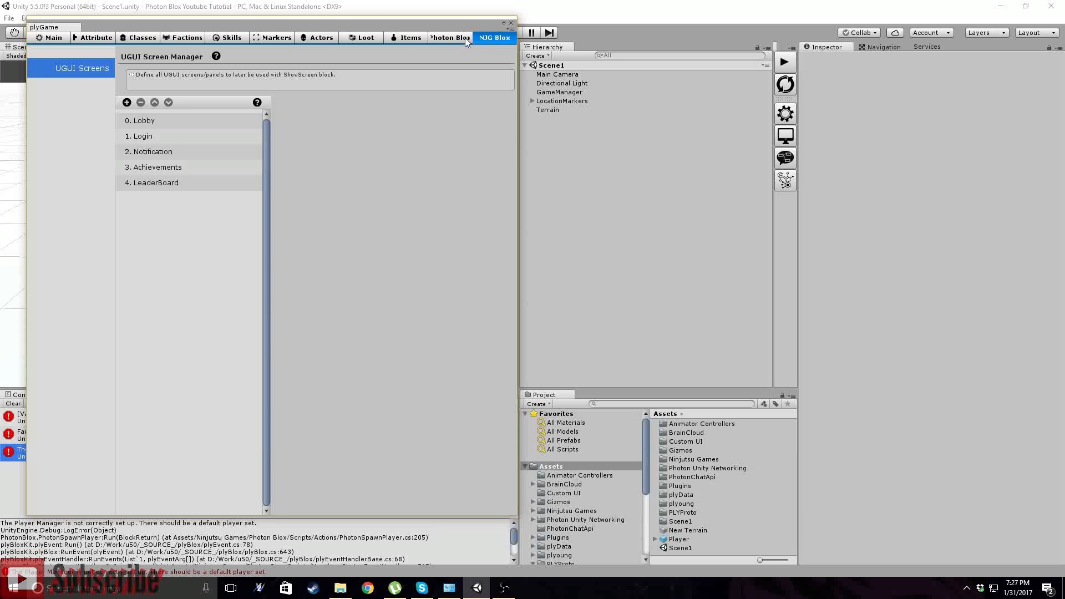
click(511, 23)
- Test-run the game through login and Play Now!, inspect the spawned player around Marker 1 in the scene view, and stop the run
click(785, 62)
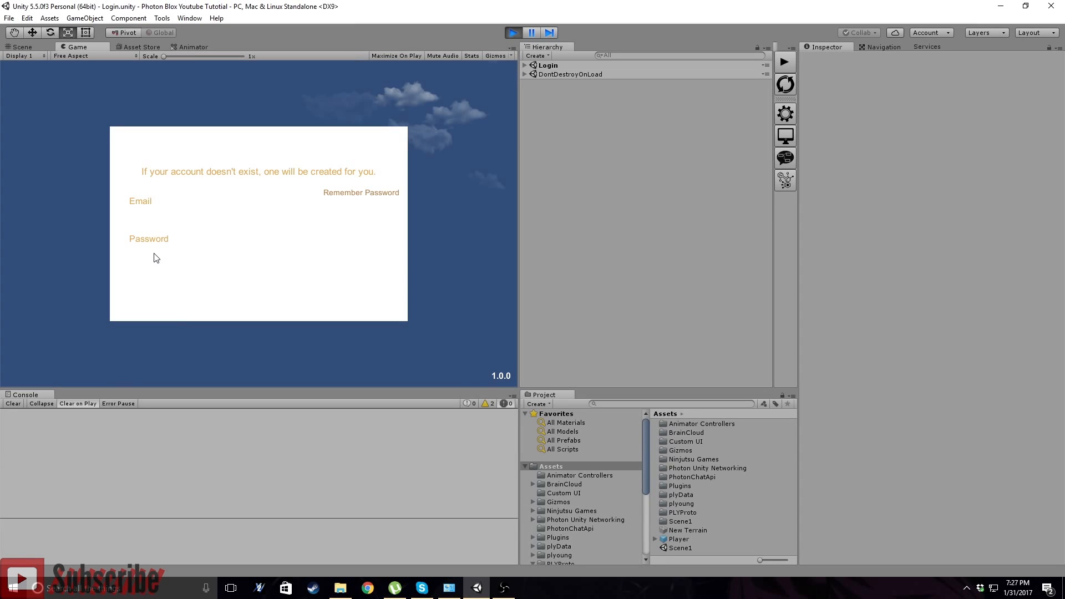
click(327, 301)
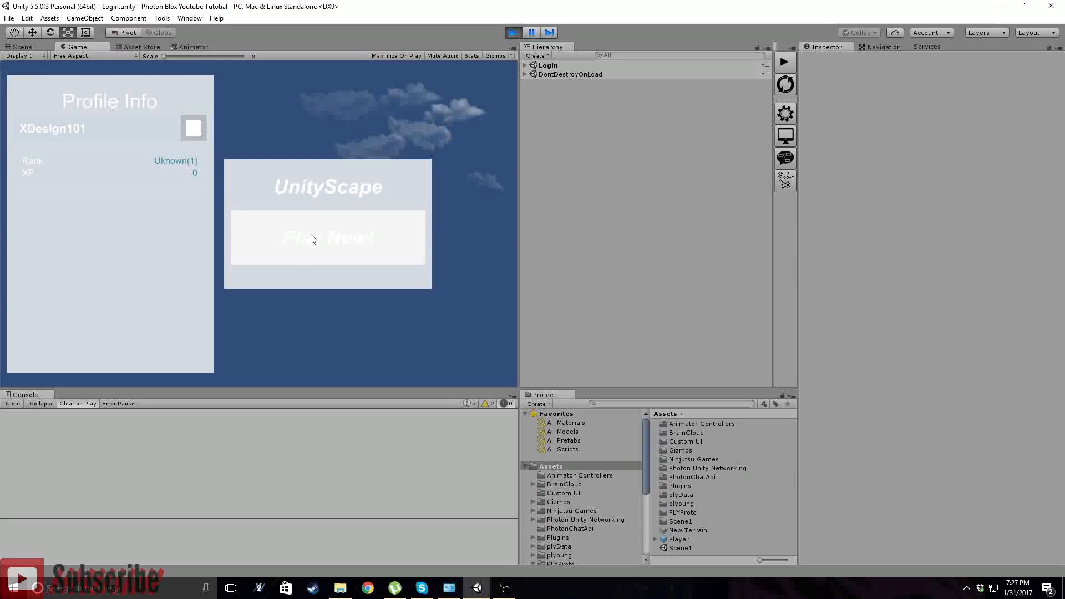
click(310, 238)
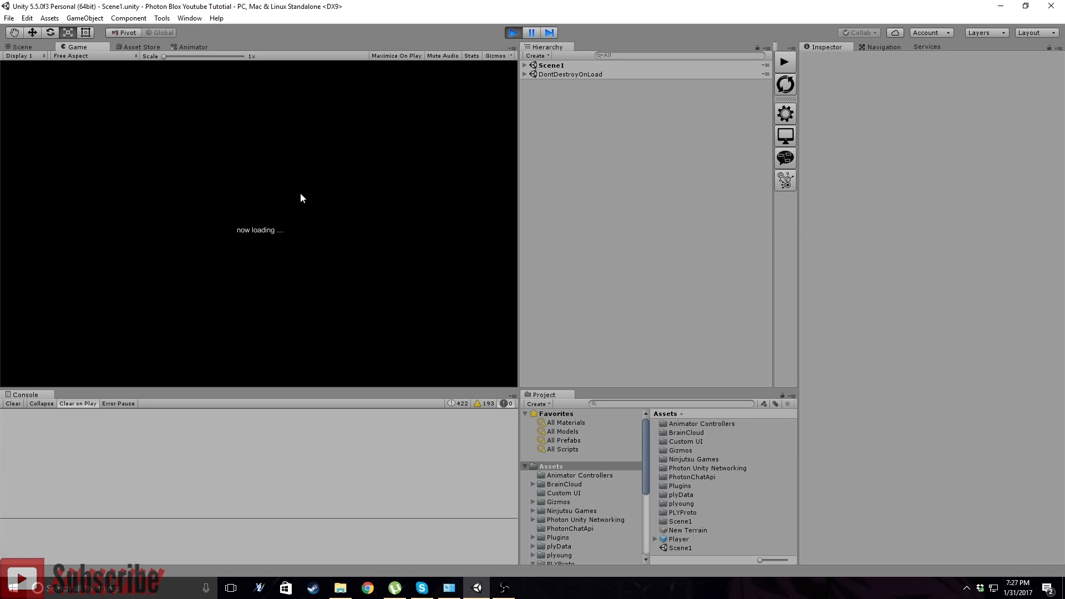
click(30, 47)
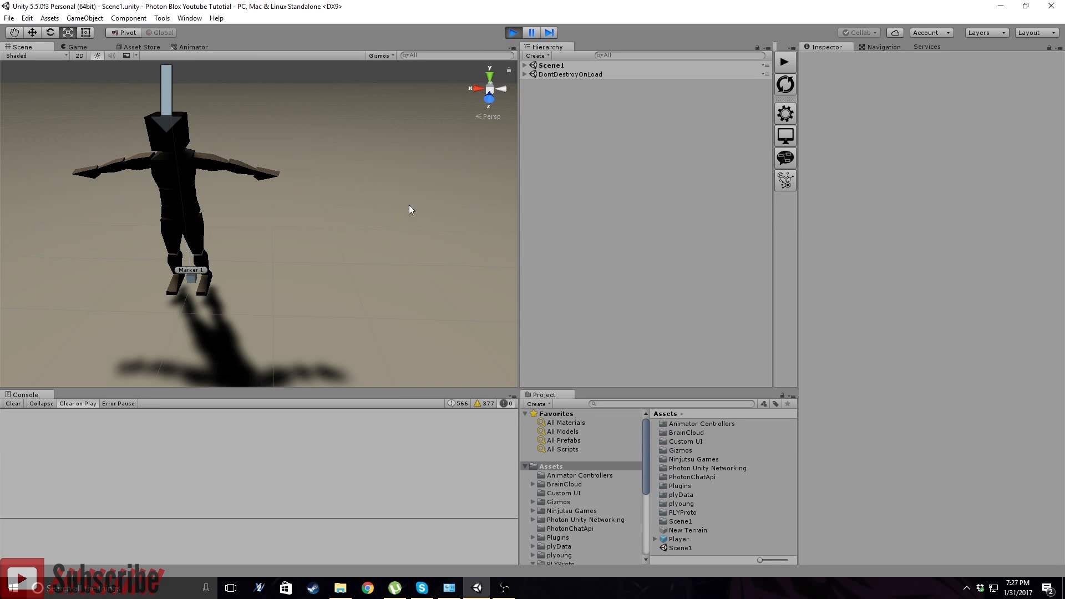
right_drag(408, 205, 311, 227)
scroll(297, 229, down, 5)
scroll(298, 229, down, 4)
right_drag(335, 264, 259, 261)
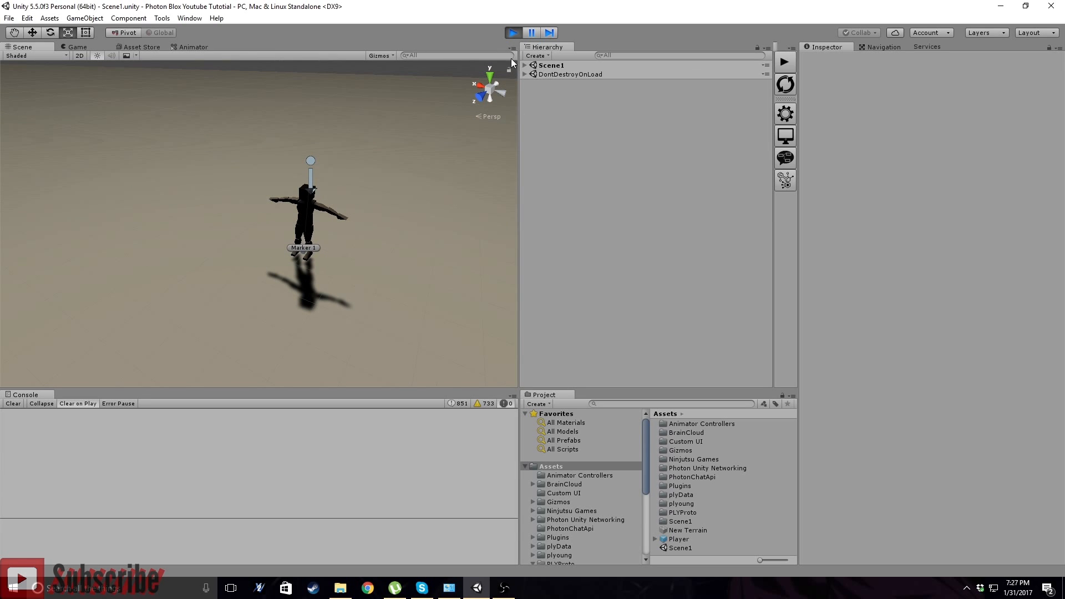
click(512, 33)
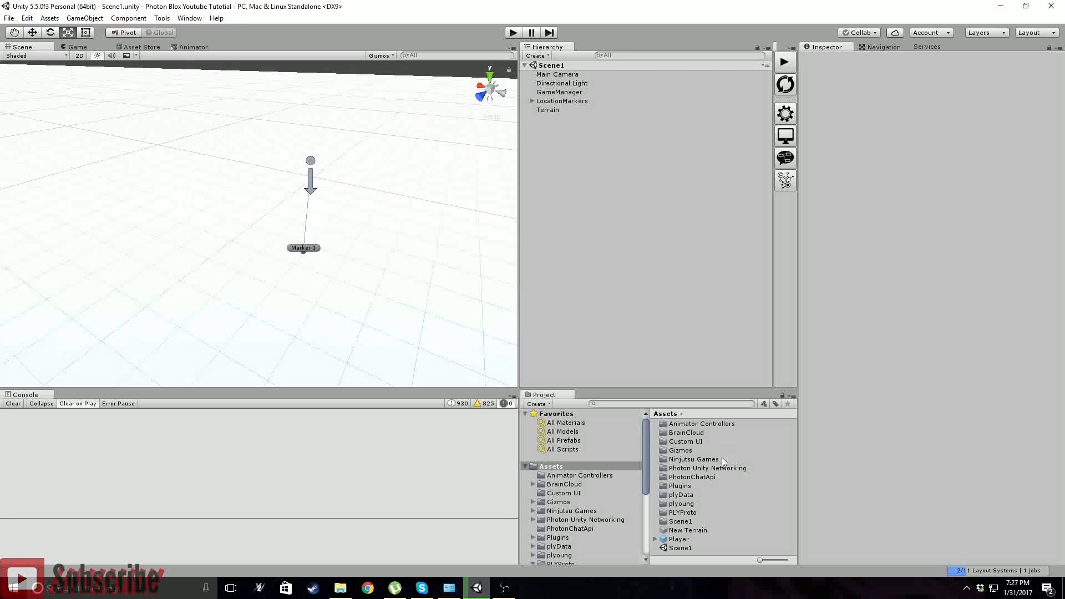
- Open the Player prefab's plyBlox and add an On State Enter event to State 0
click(538, 92)
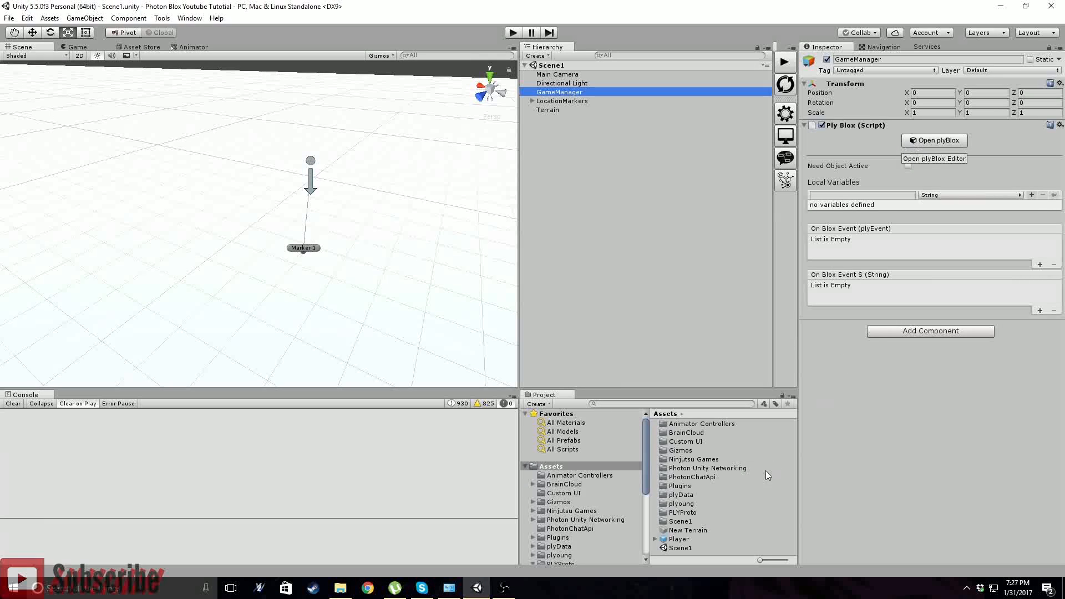
click(678, 538)
scroll(826, 304, down, 20)
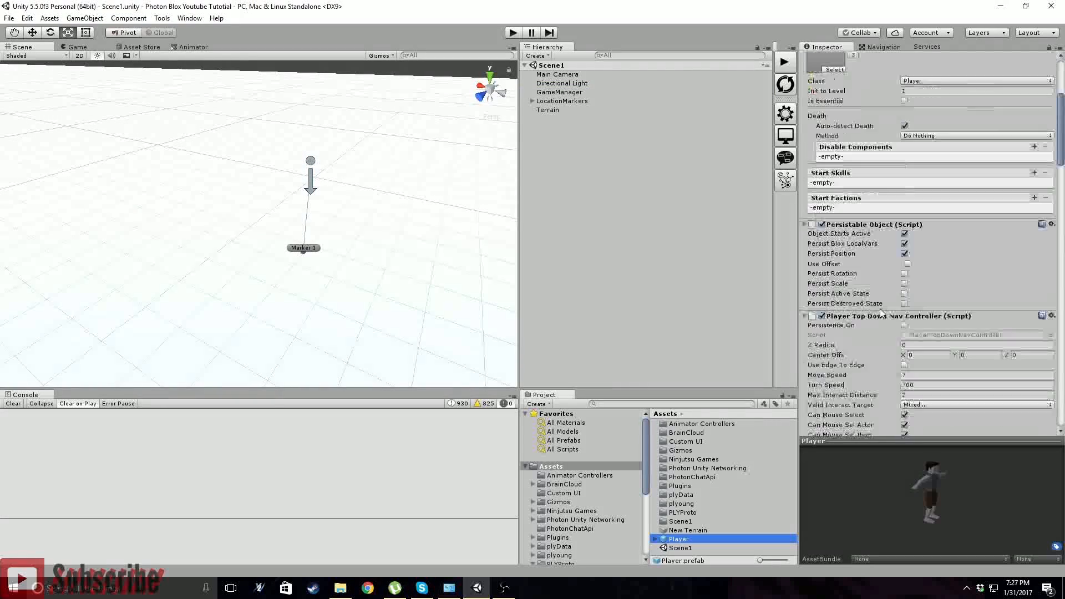
scroll(893, 315, up, 5)
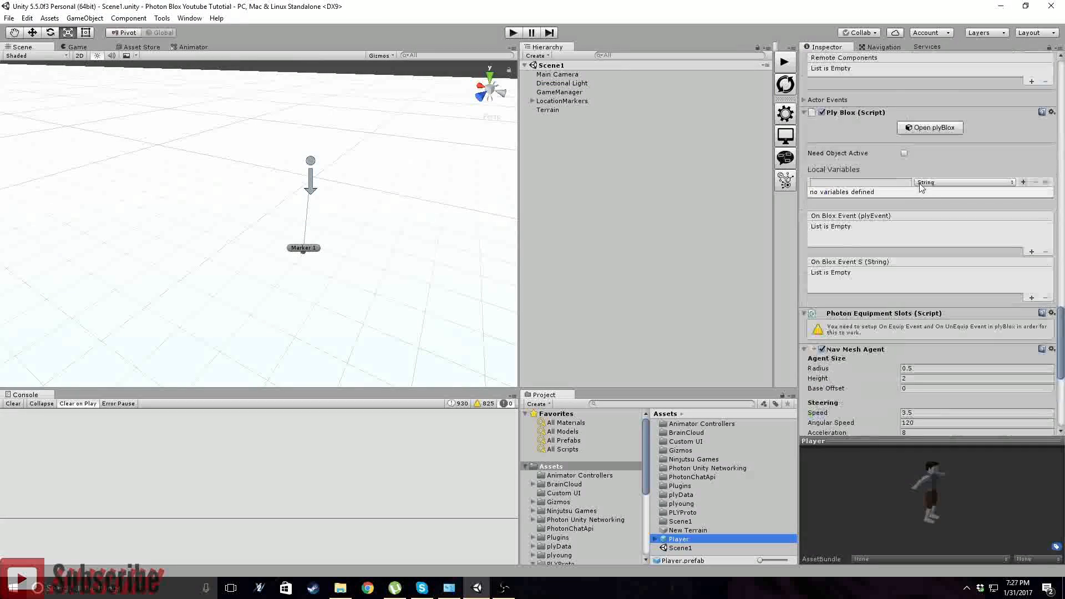
click(914, 129)
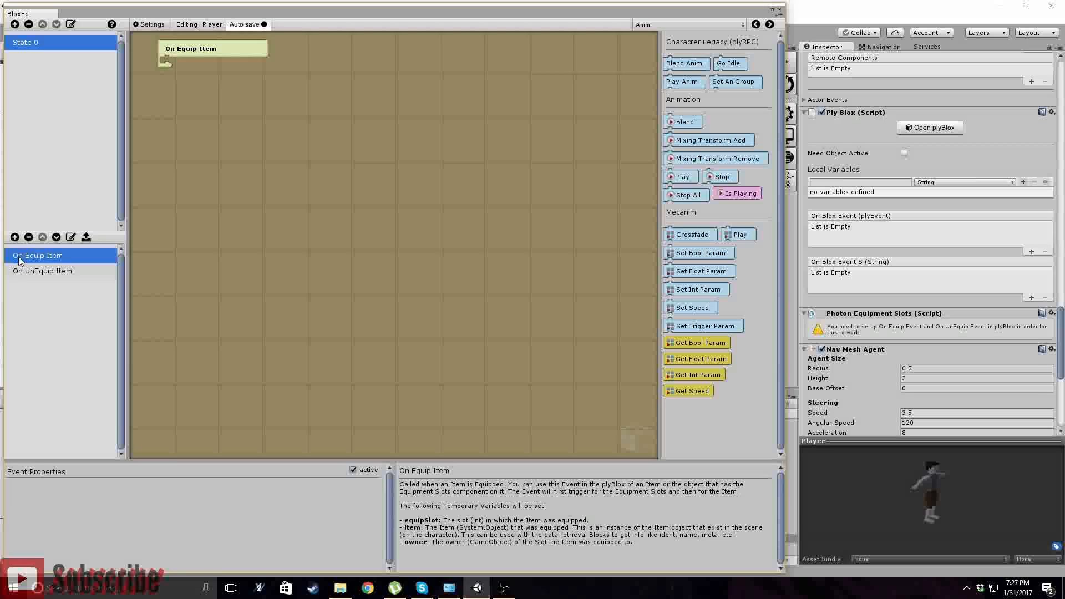
click(14, 237)
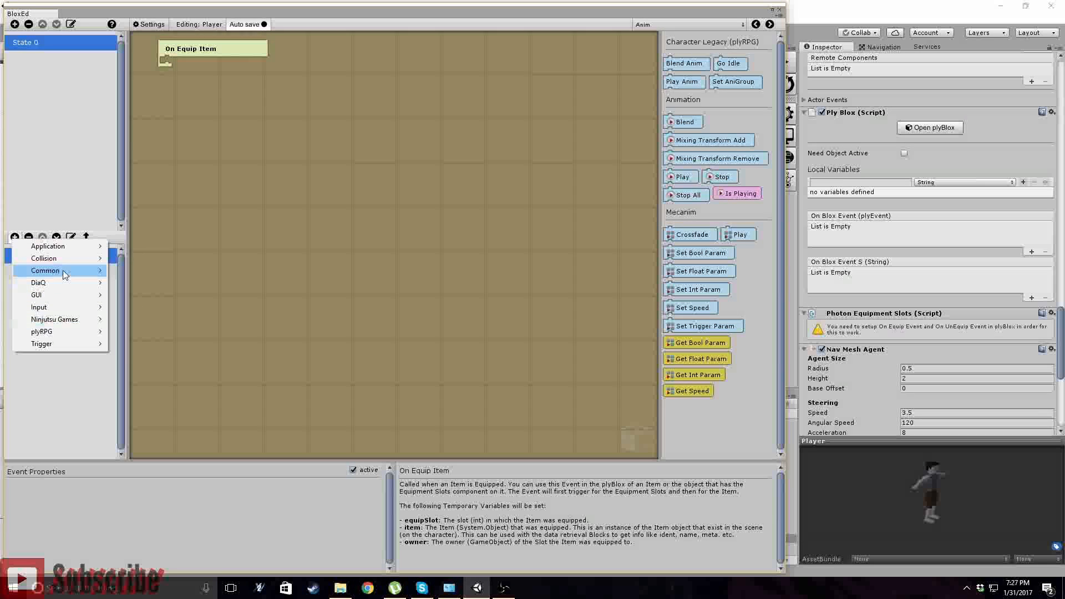
mouse_move(61, 270)
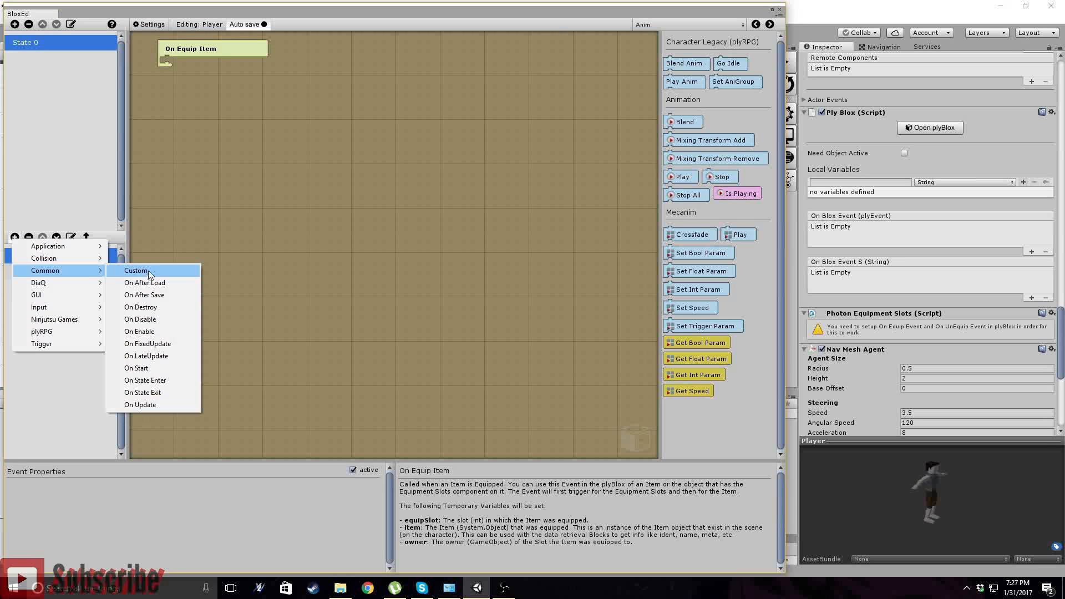
click(146, 380)
- Attach a plyGame Hide Load Screen block to the Player's On State Enter event, close the blox editor and save the scene
click(691, 26)
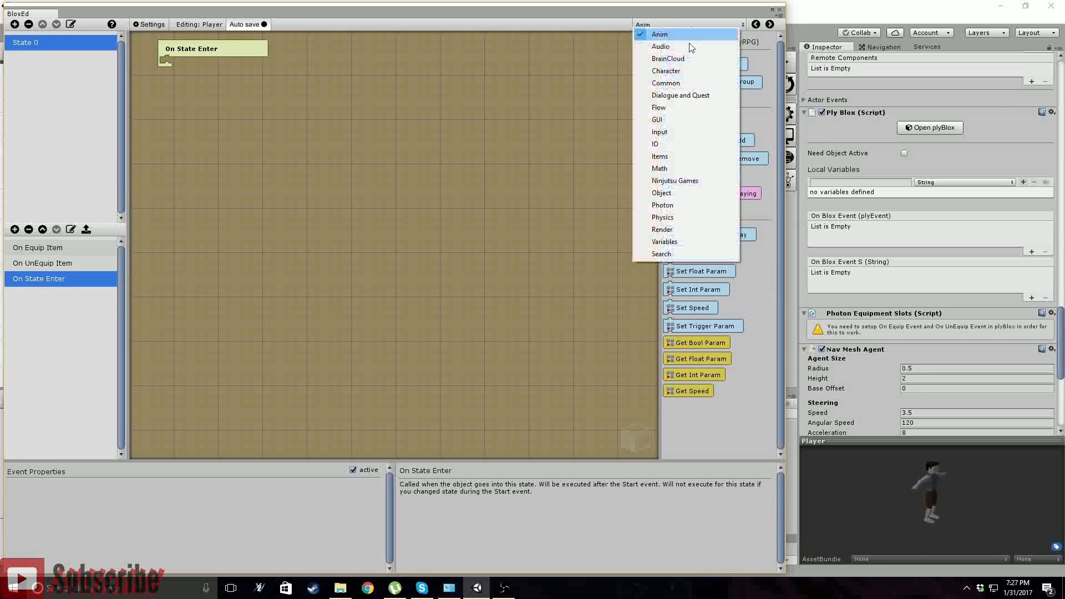
click(676, 120)
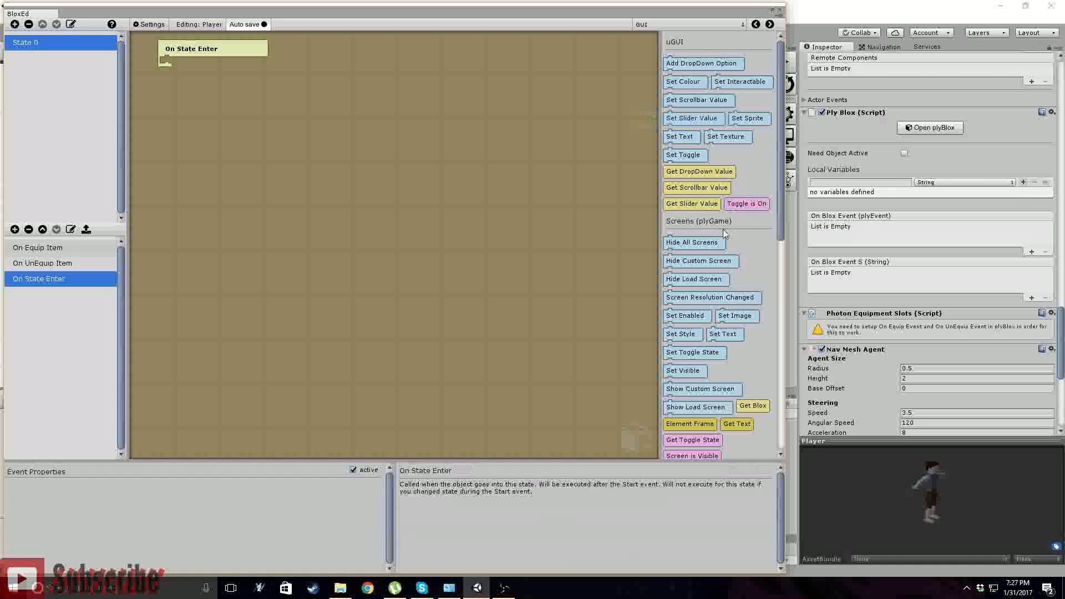
scroll(723, 228, down, 1)
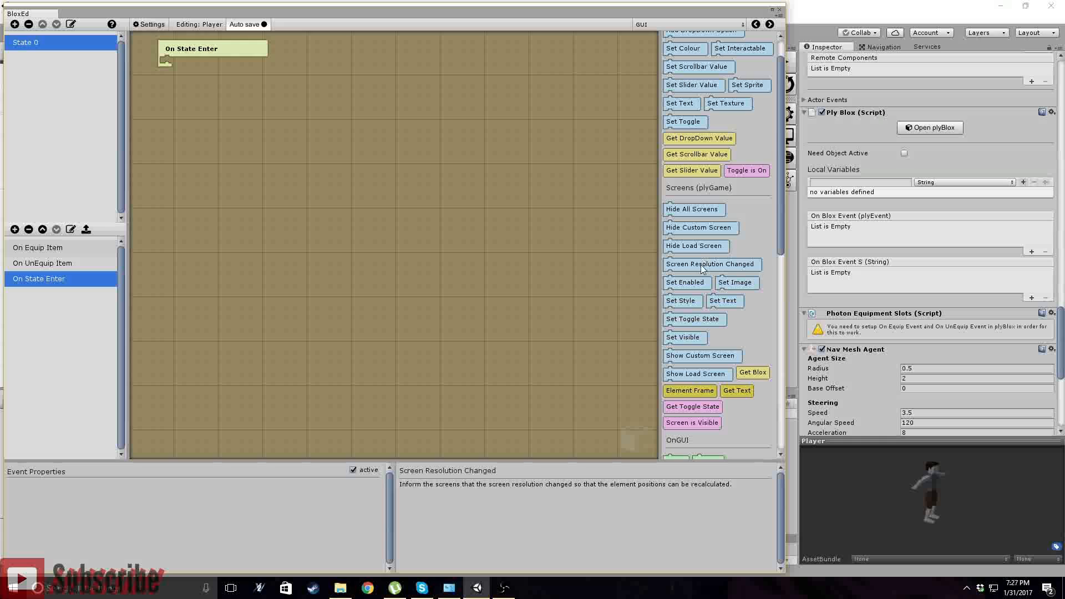
drag(697, 248, 167, 59)
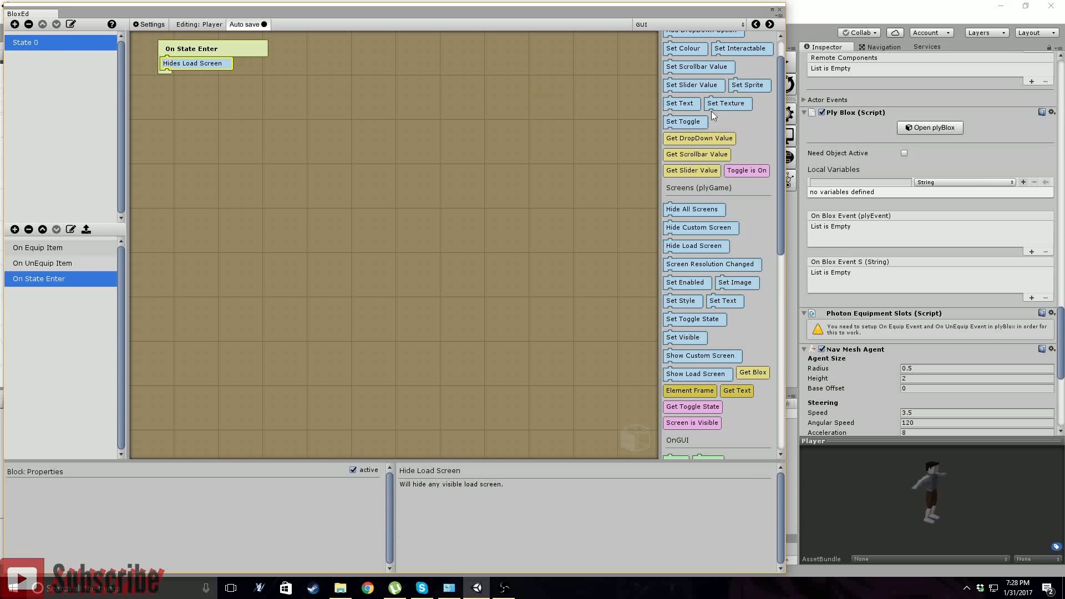
click(779, 12)
key(ctrl+s)
click(616, 193)
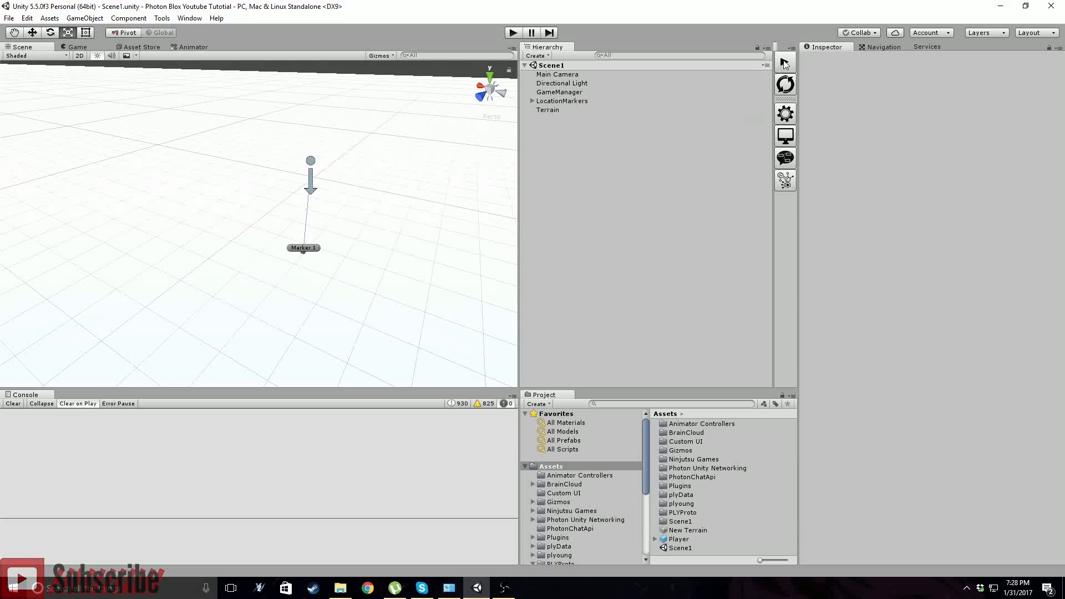
- Check the Terrain's navigation settings and baked NavMesh, and return to its component properties
click(340, 255)
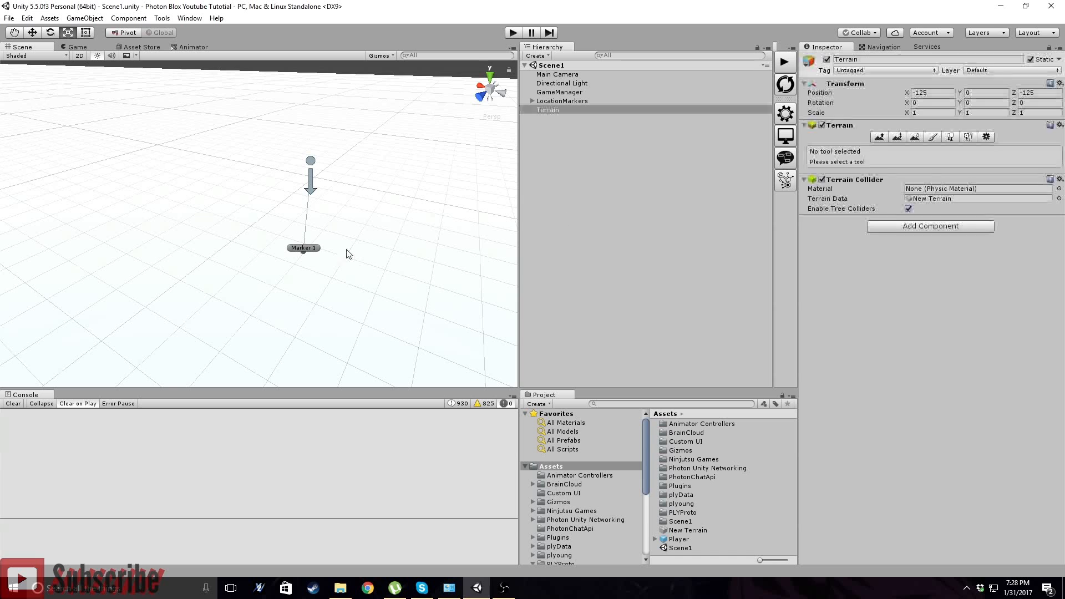
click(932, 46)
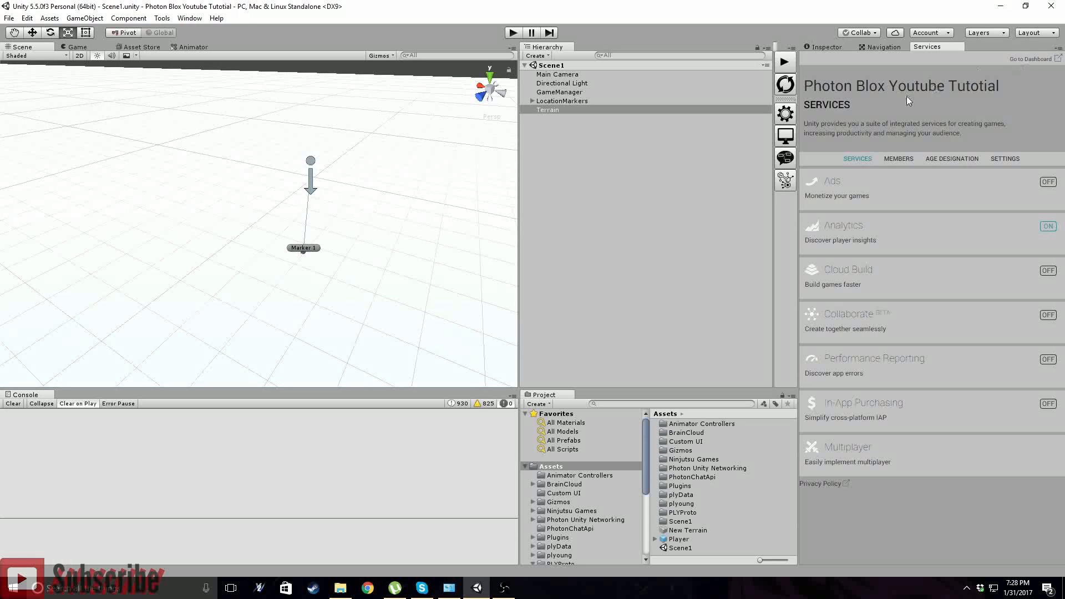
click(876, 46)
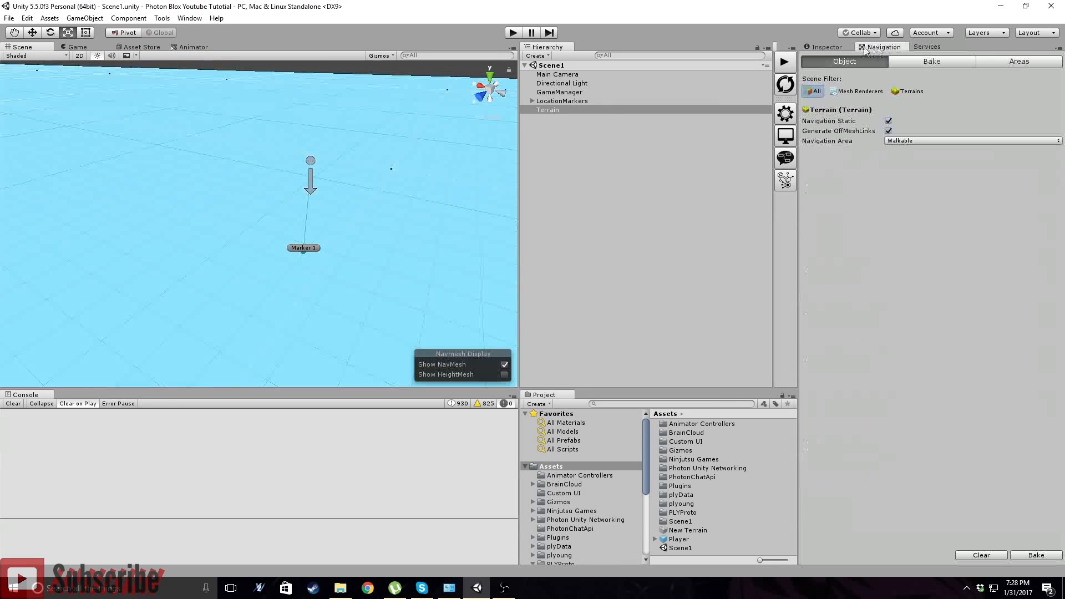
click(838, 47)
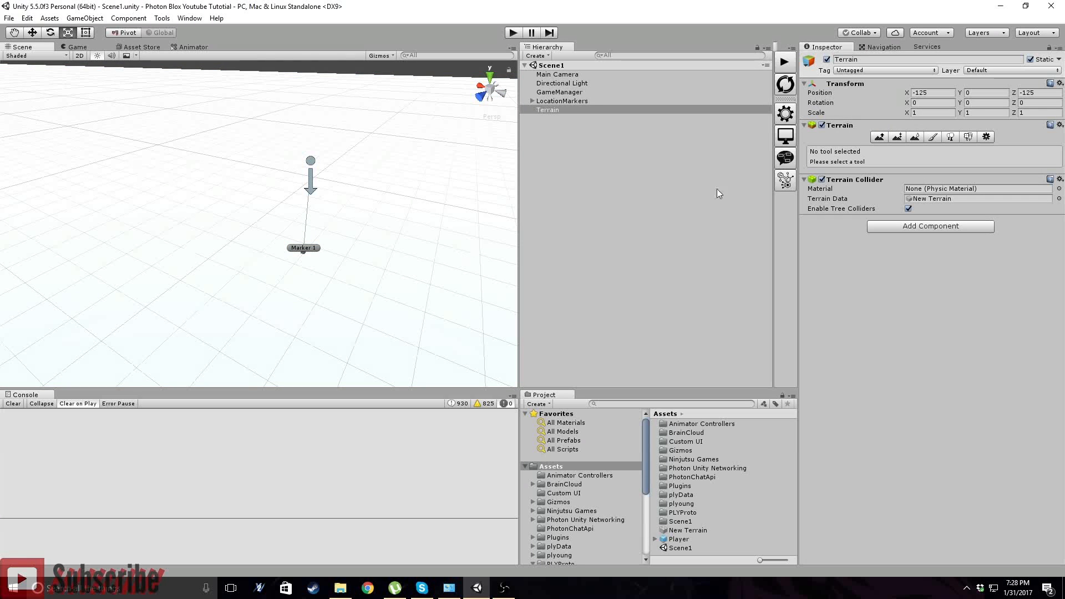
- Assign the Terrain to the Floor layer and save the scene
click(975, 70)
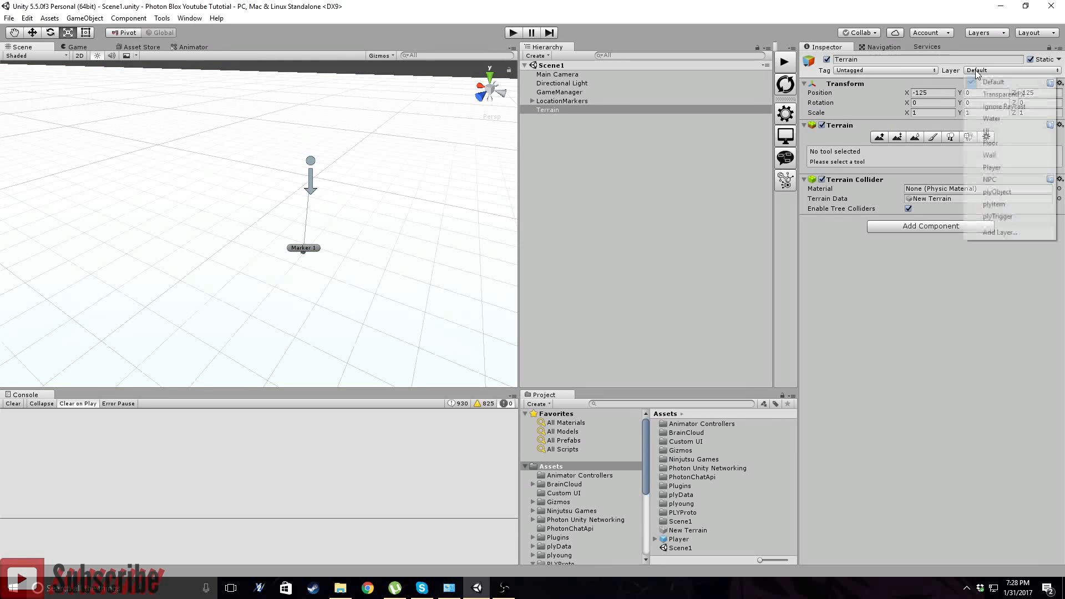
click(990, 143)
click(616, 245)
key(ctrl+s)
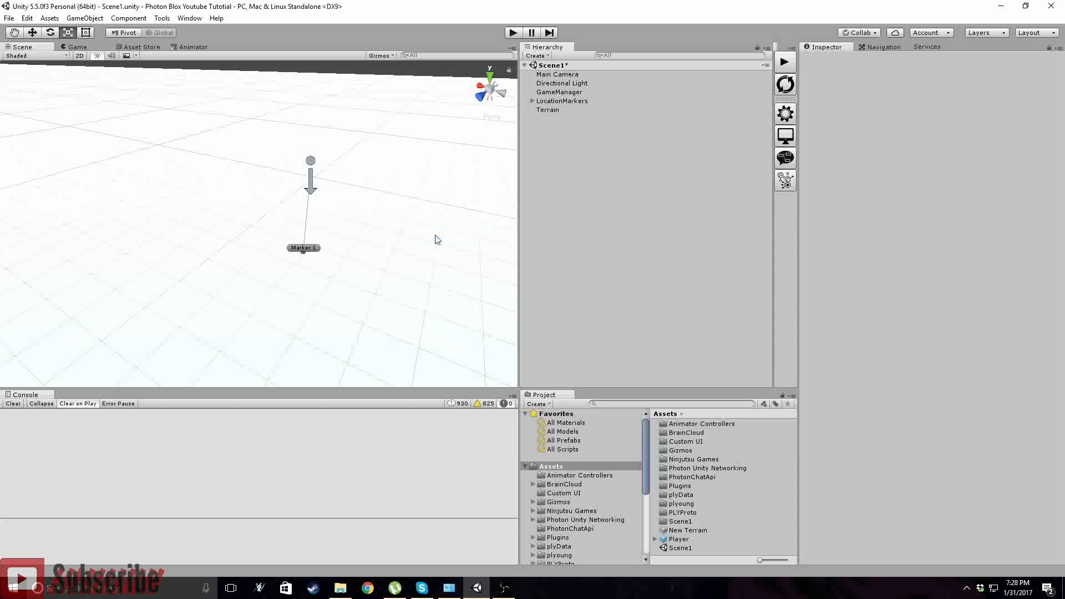
click(384, 228)
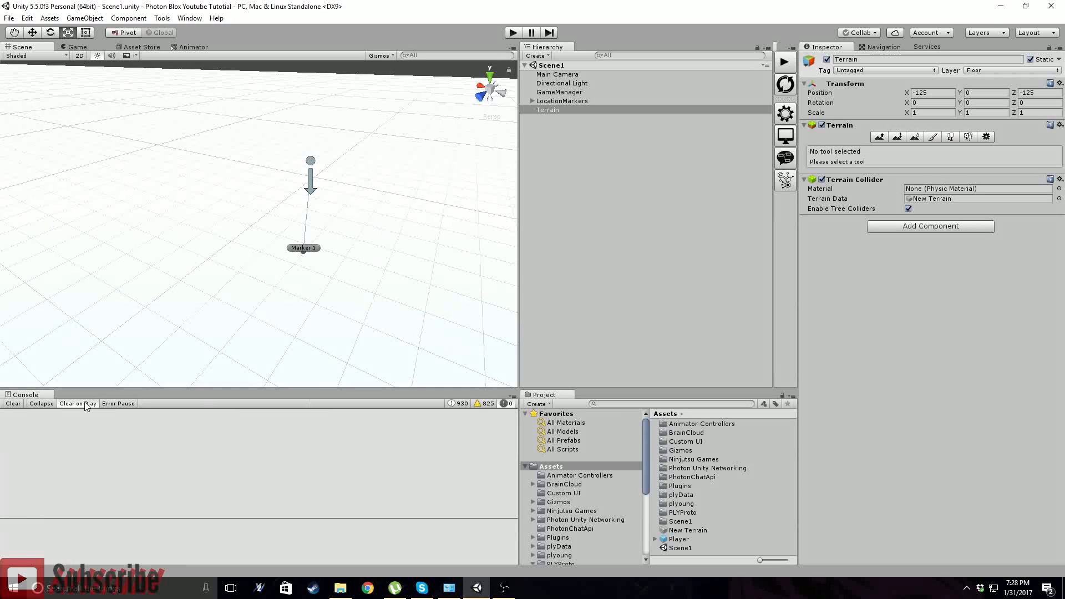
- Open the Player Controller's animator graph, select the idle to walk transition, and preview its animation
click(143, 47)
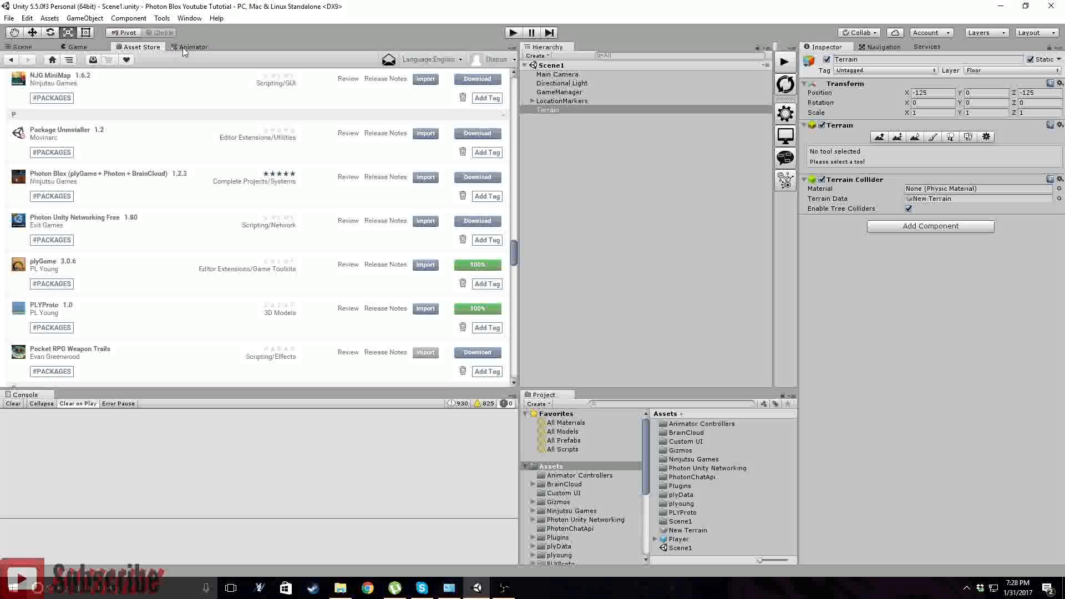
click(183, 48)
click(320, 187)
click(326, 157)
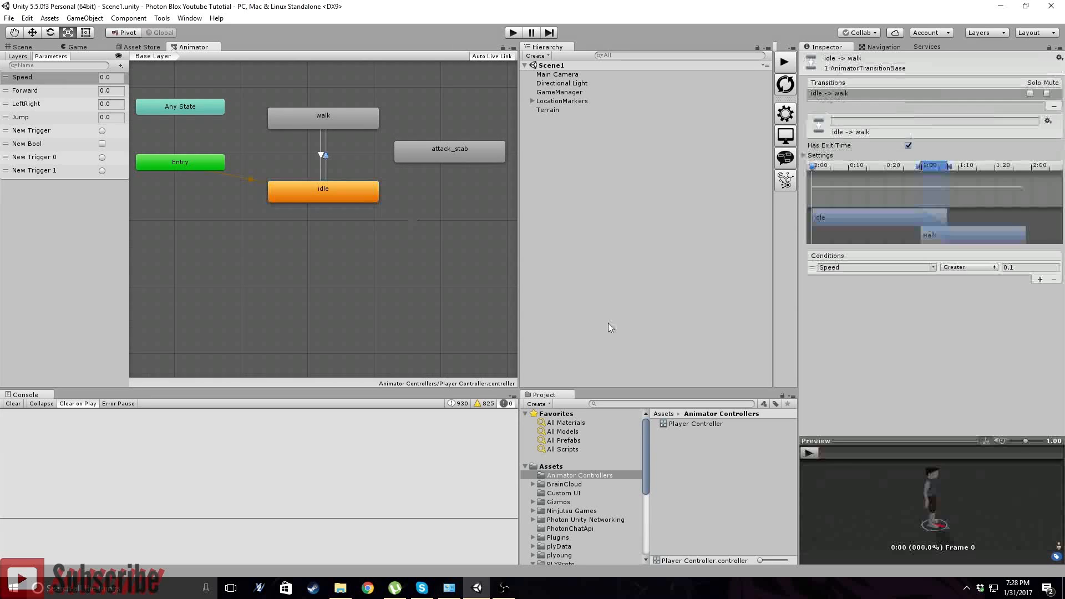
click(811, 451)
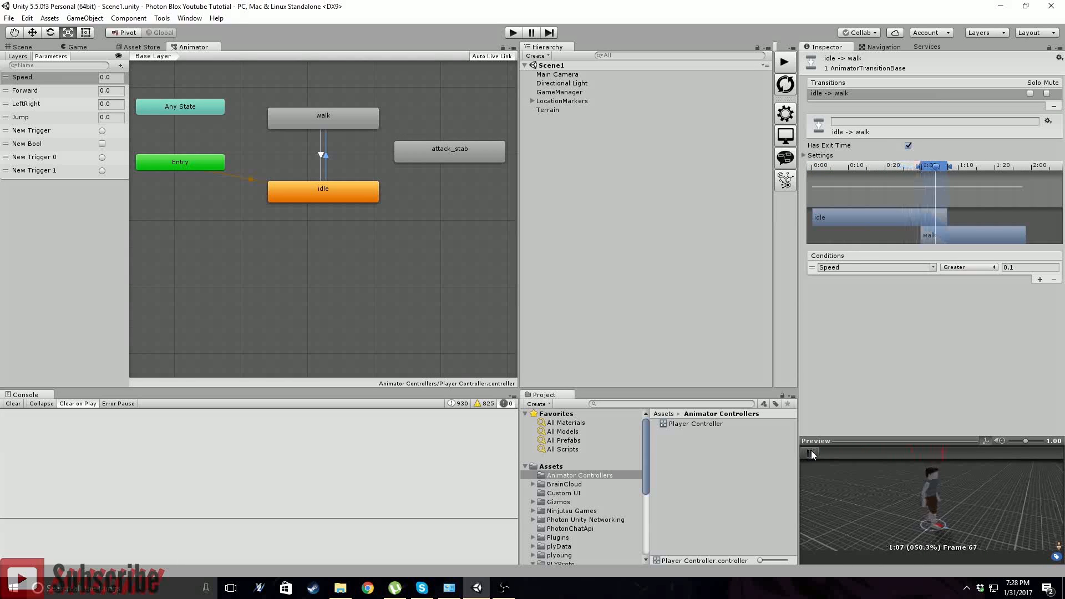
click(810, 454)
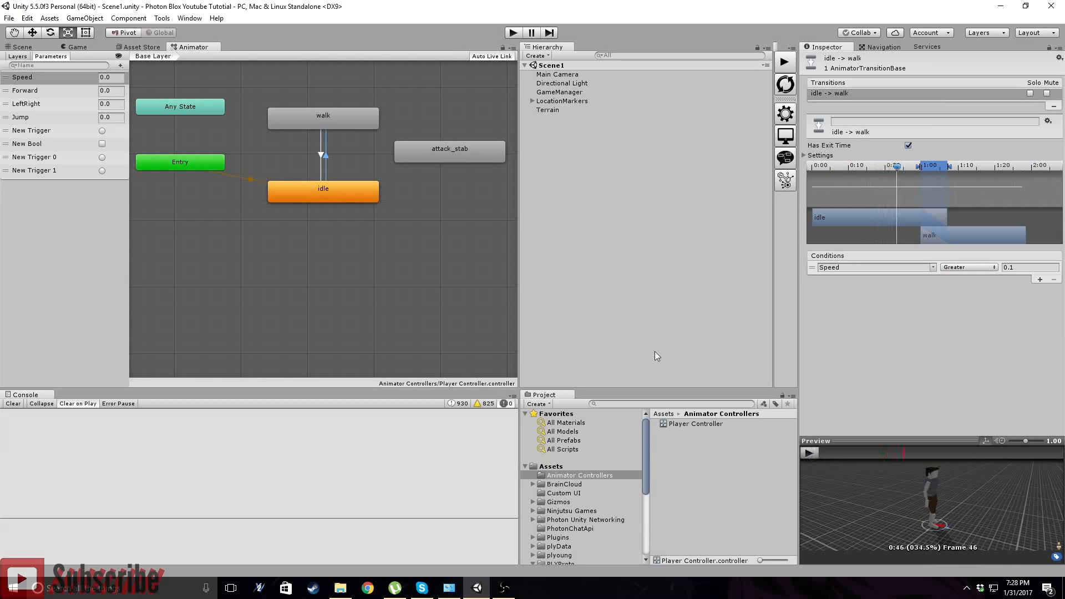
- Assign Player Controller as the Controller of the Player prefab's Animator component and return to the scene view
click(566, 467)
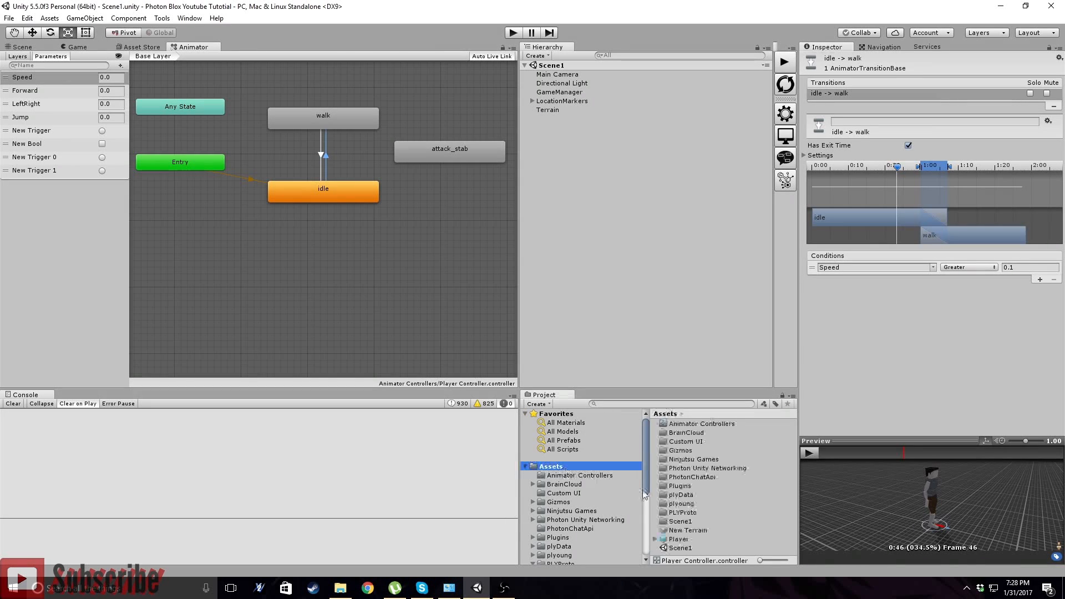
click(678, 539)
scroll(931, 320, down, 15)
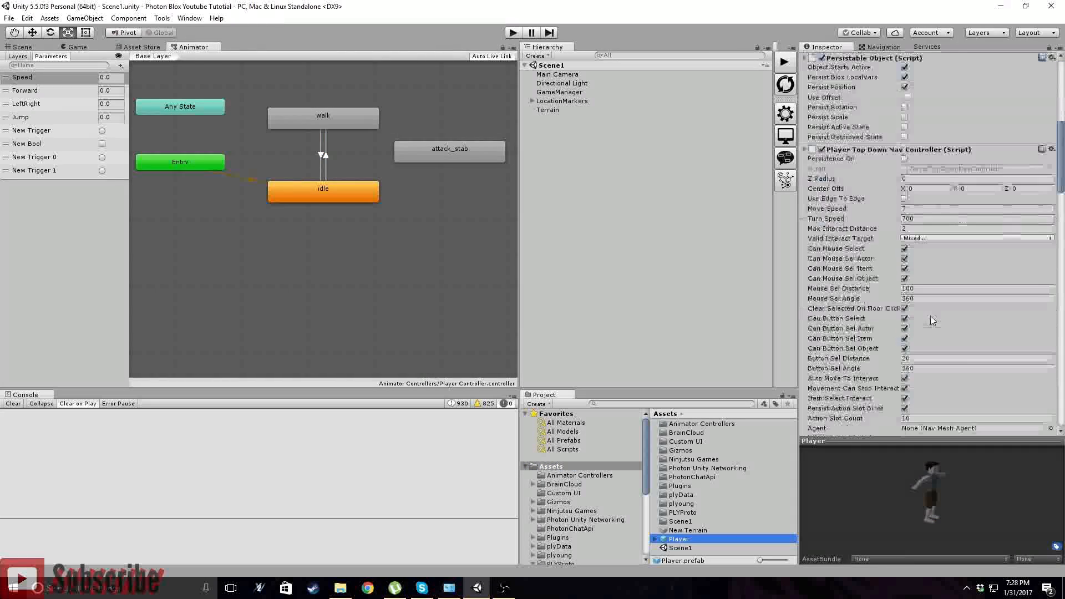
scroll(914, 267, down, 3)
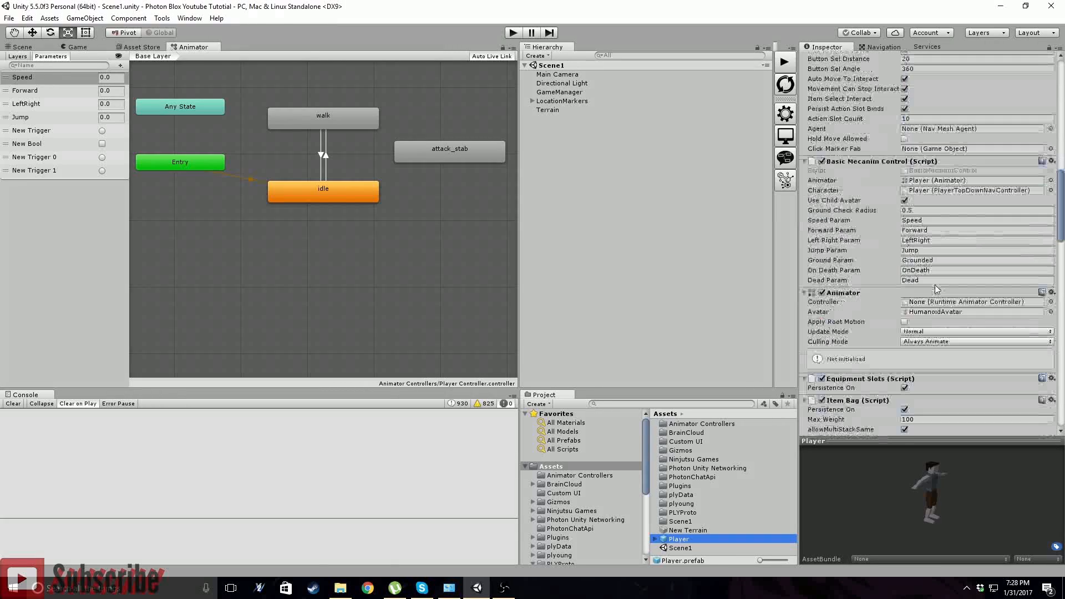
click(577, 476)
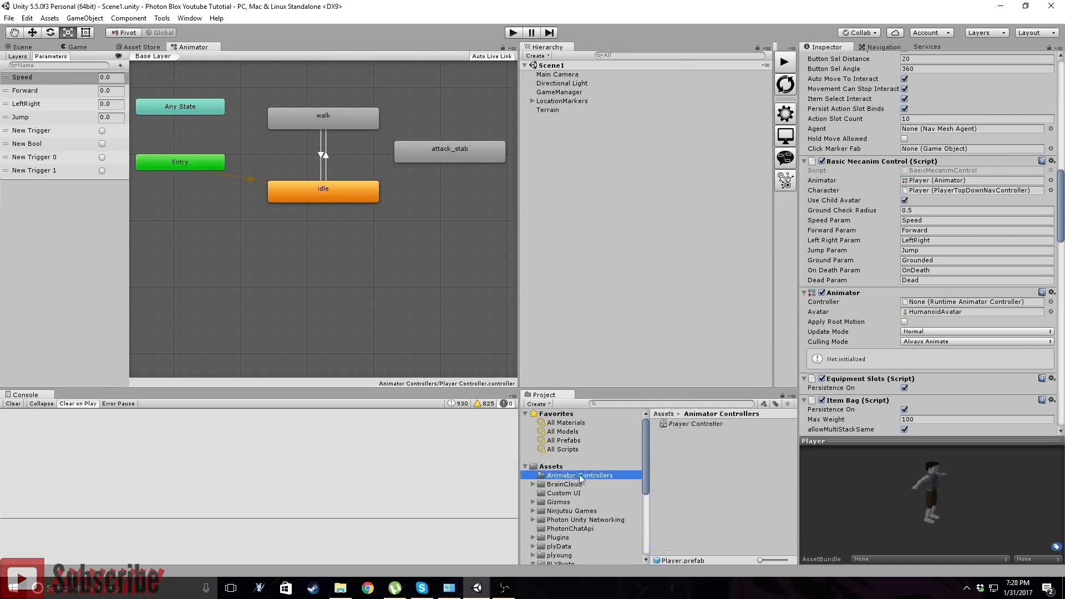
drag(687, 426, 941, 308)
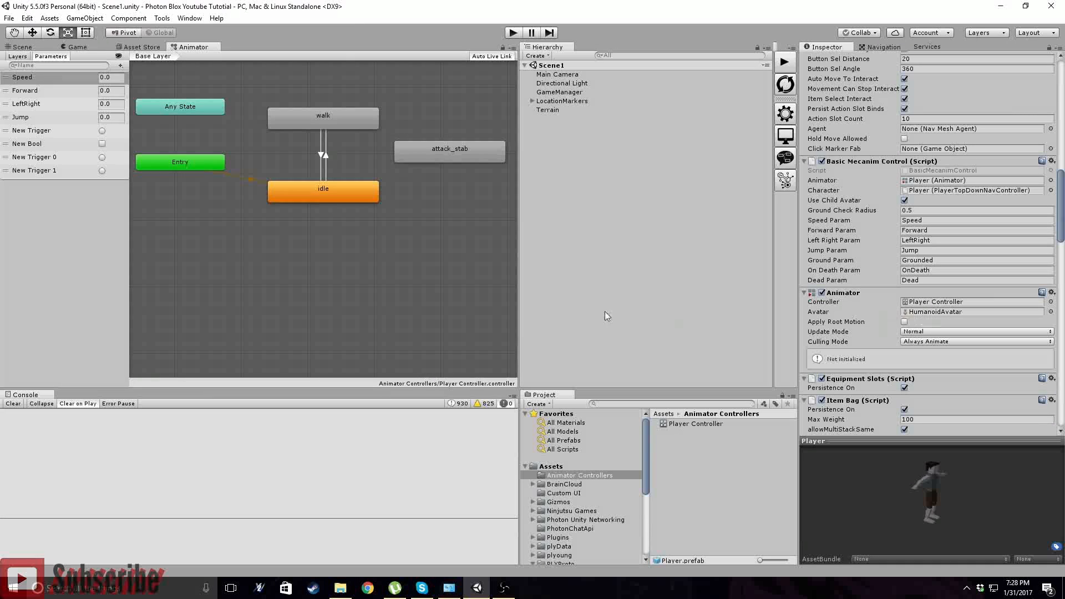
click(27, 47)
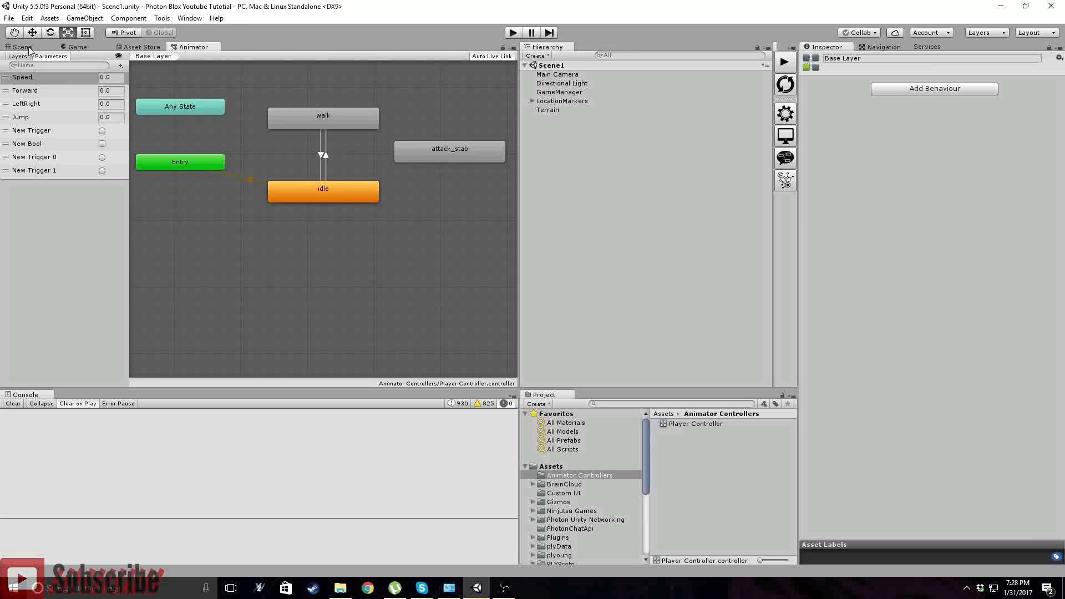
click(606, 258)
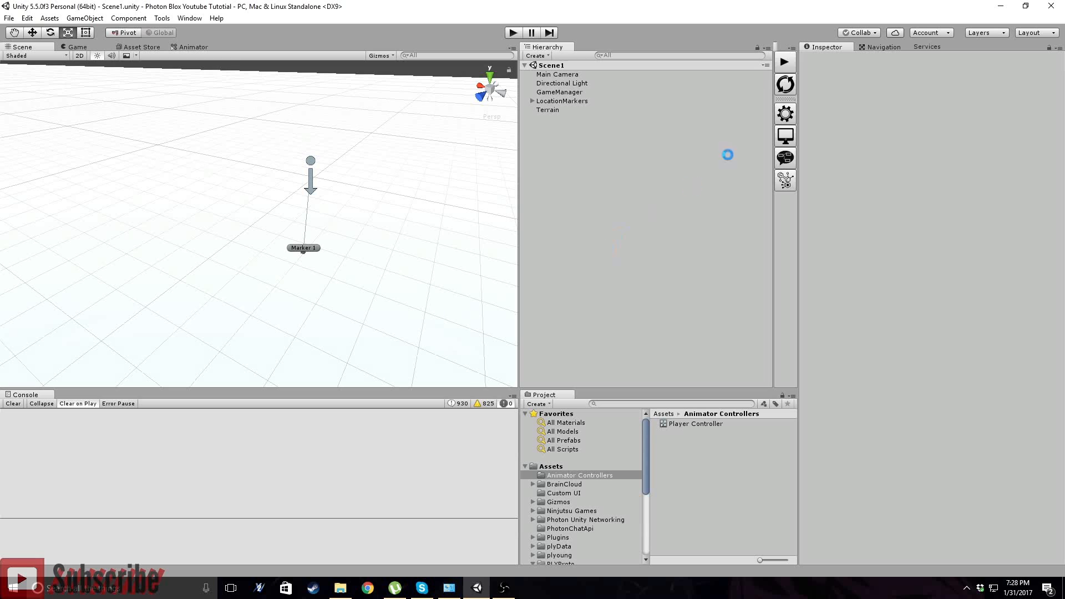
- Test-run the game from bootstrap, log in, and enter the level with Play Now!
click(779, 67)
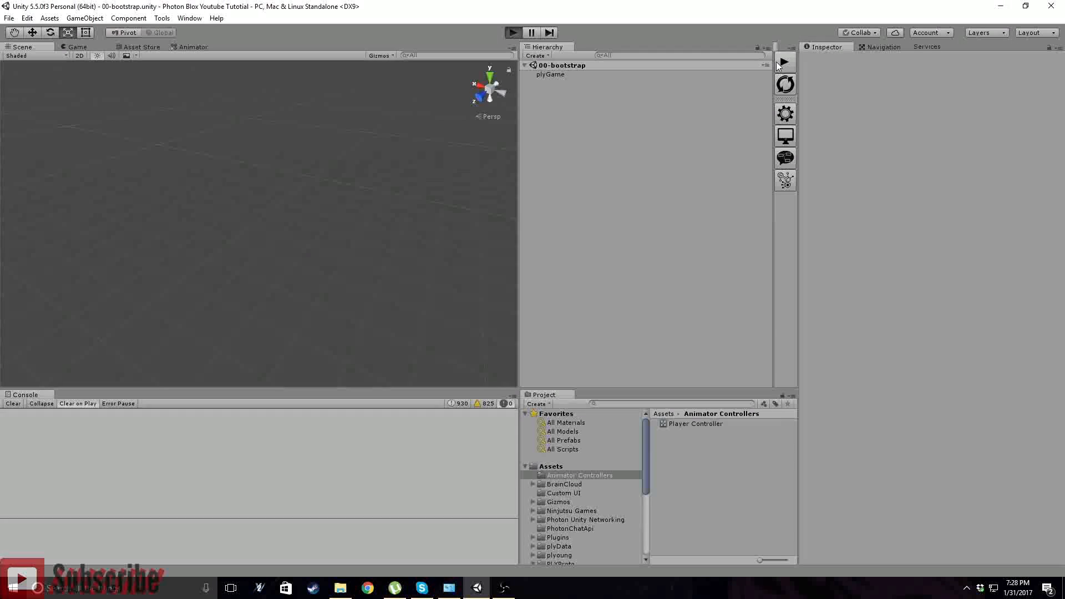
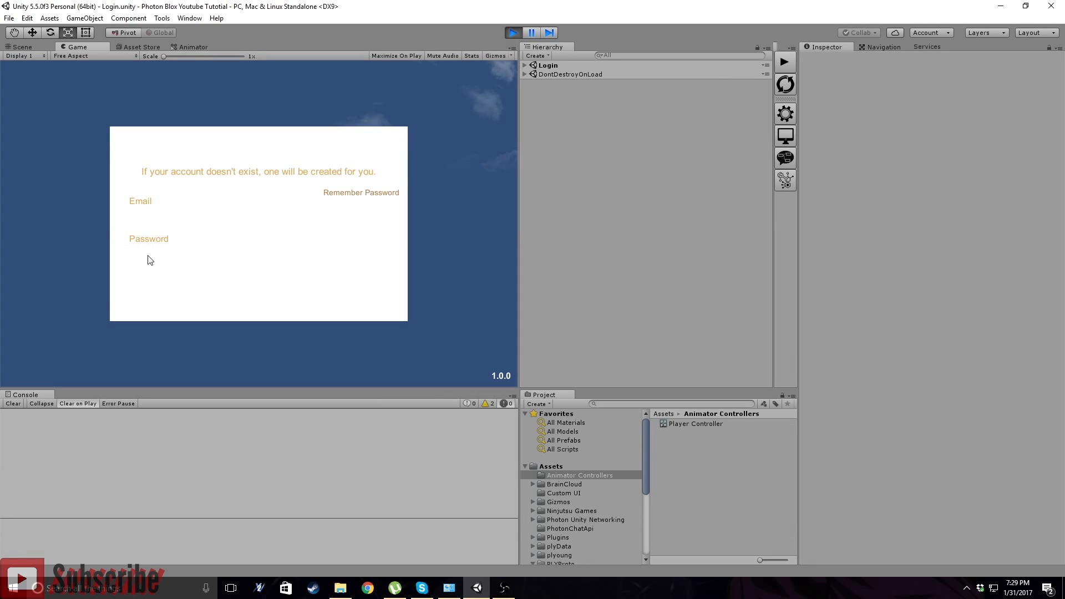
click(357, 294)
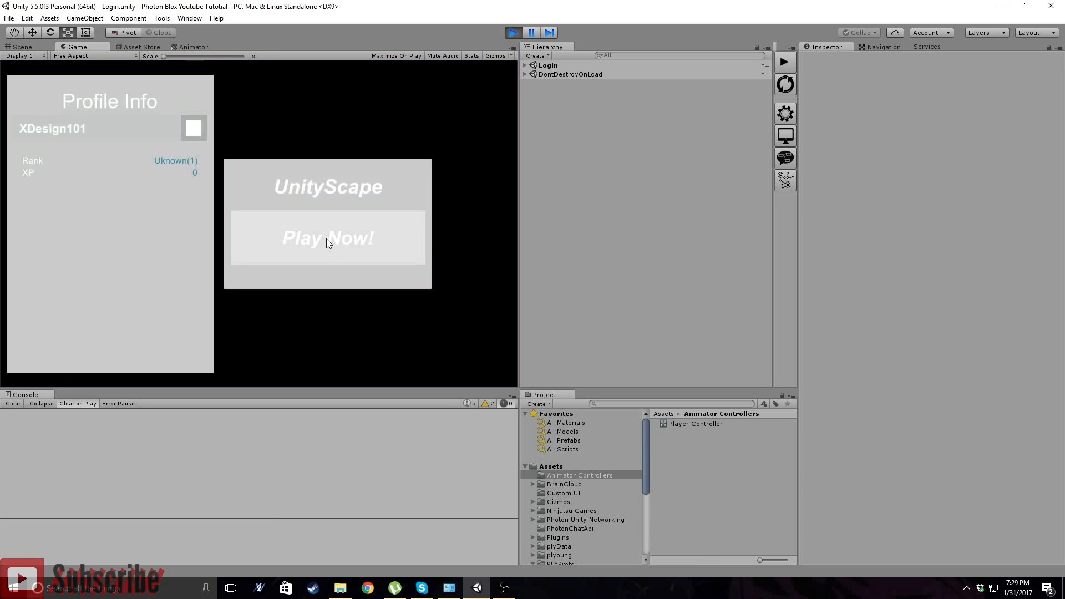
click(328, 243)
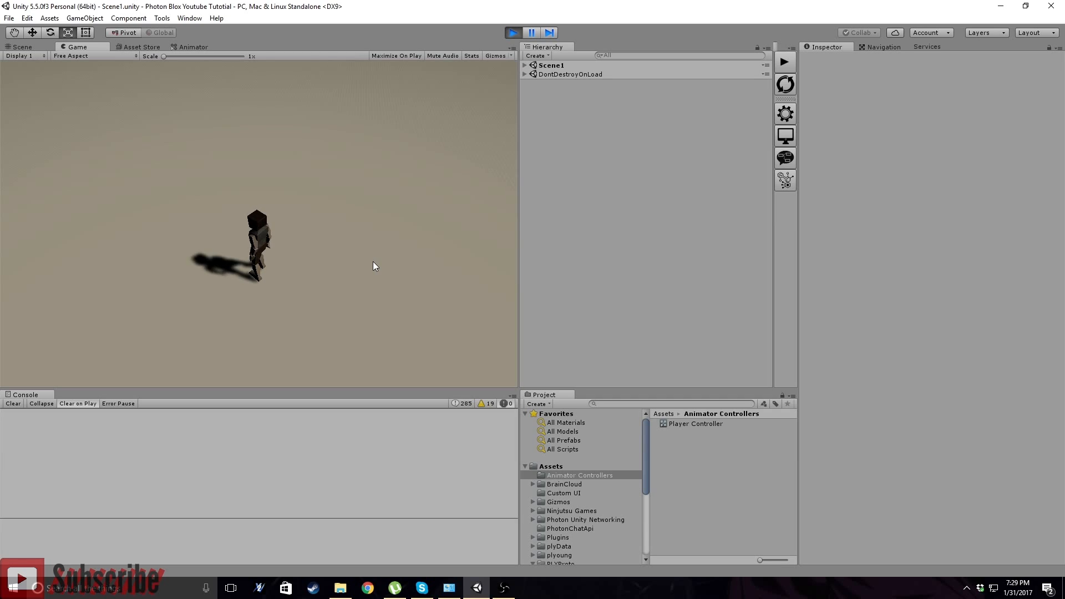
- Move the player around the terrain in several directions to check its movement animations, and stop the run
click(164, 213)
click(241, 172)
click(271, 188)
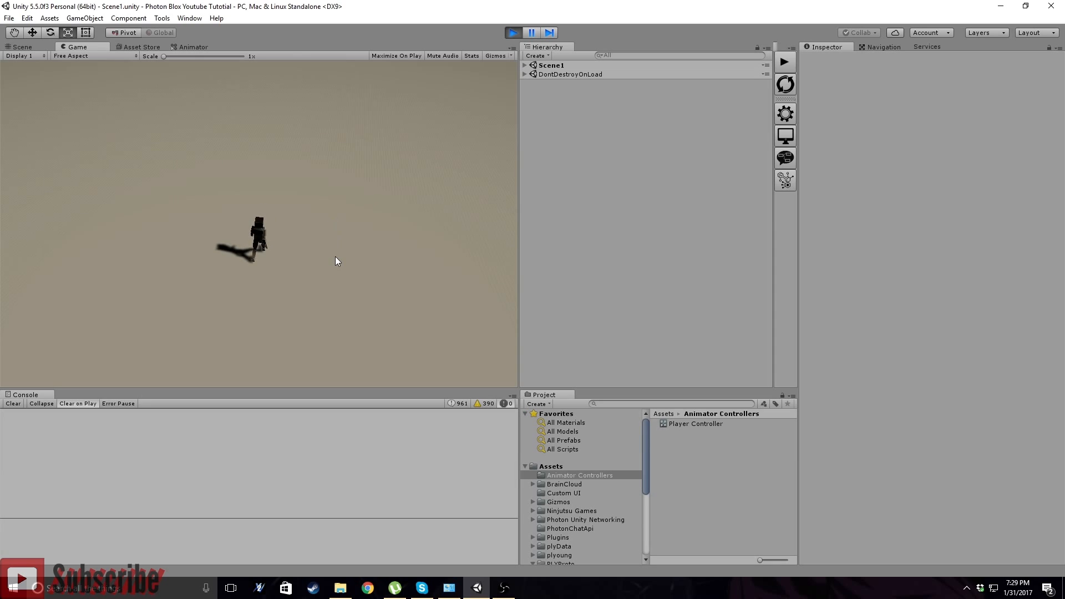
key(d)
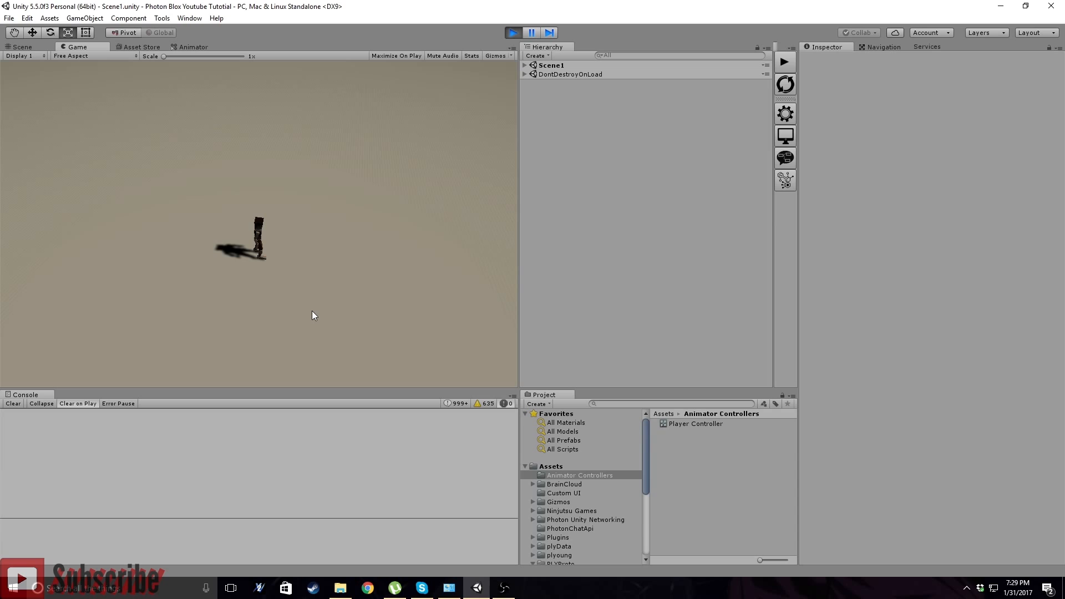
key(s)
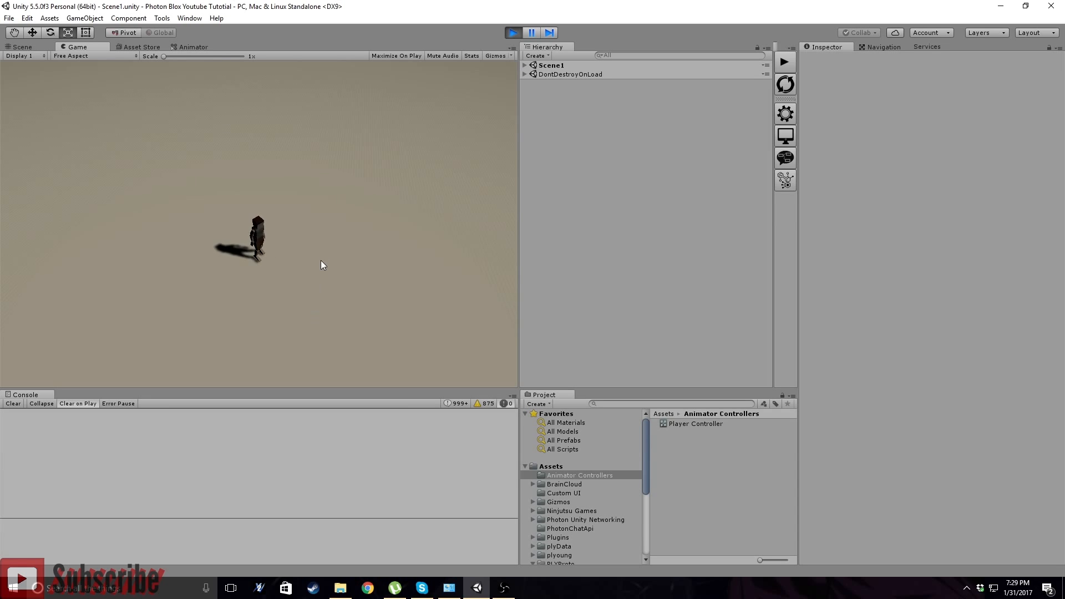
click(322, 169)
mouse_move(321, 168)
mouse_down()
mouse_move(263, 149)
mouse_move(164, 221)
mouse_move(147, 309)
mouse_move(203, 318)
mouse_up()
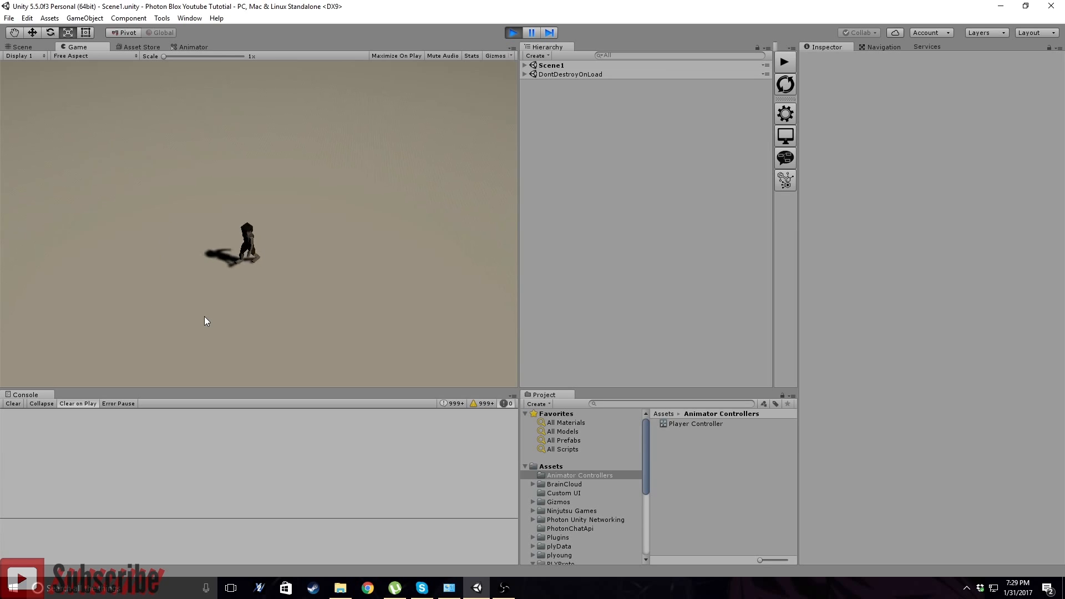
click(512, 33)
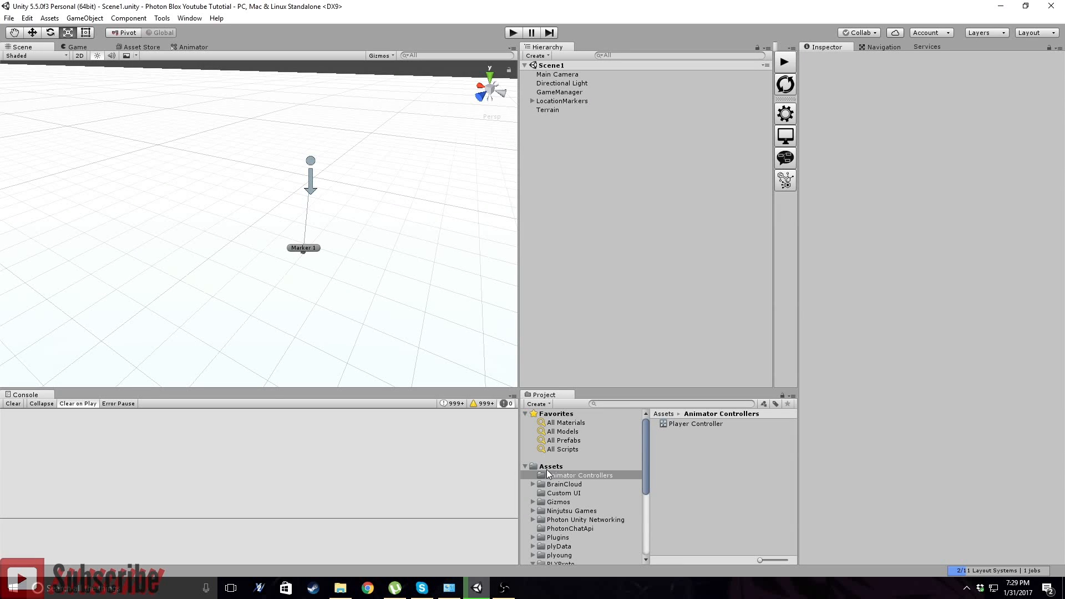
- Enable Loop Time for the idle clip of Humanoid@idle in the PLYProto humanoid sources folder and preview the animation
scroll(571, 502, down, 4)
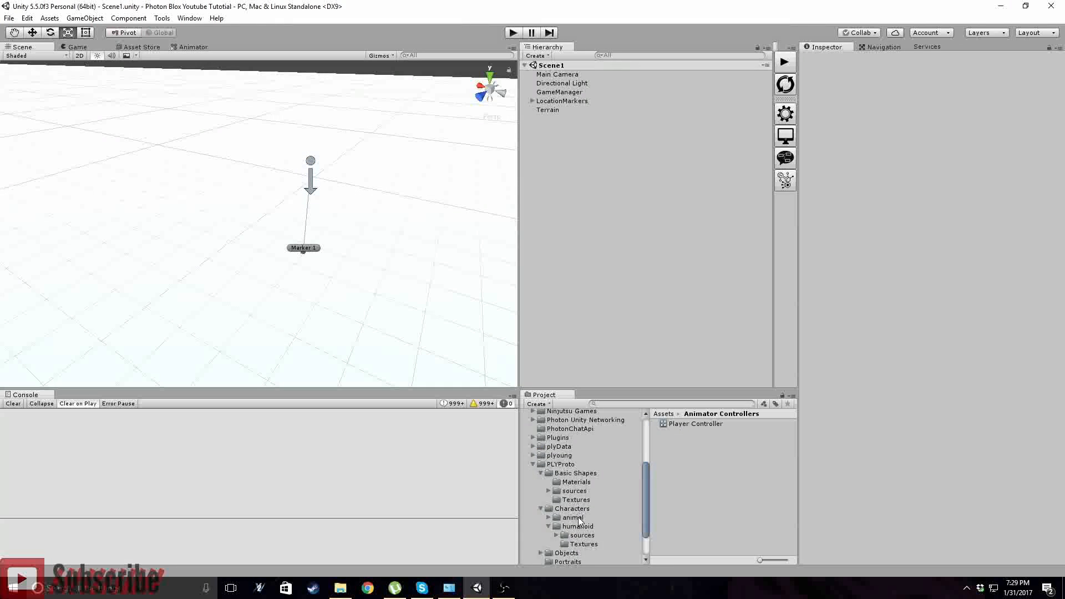
scroll(580, 518, down, 1)
click(582, 502)
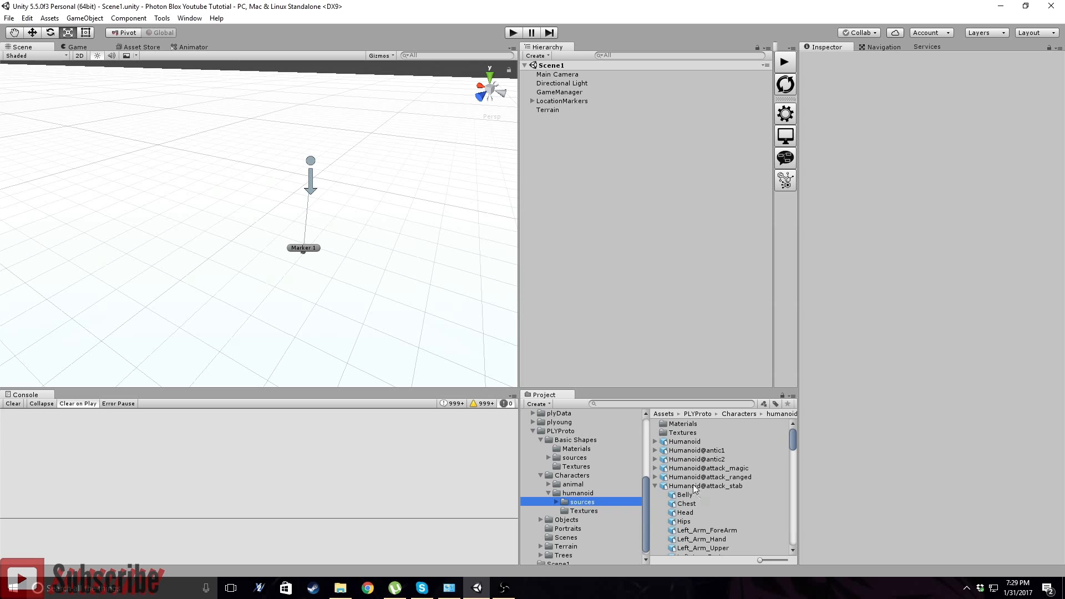
click(655, 486)
scroll(685, 531, down, 4)
scroll(668, 483, up, 2)
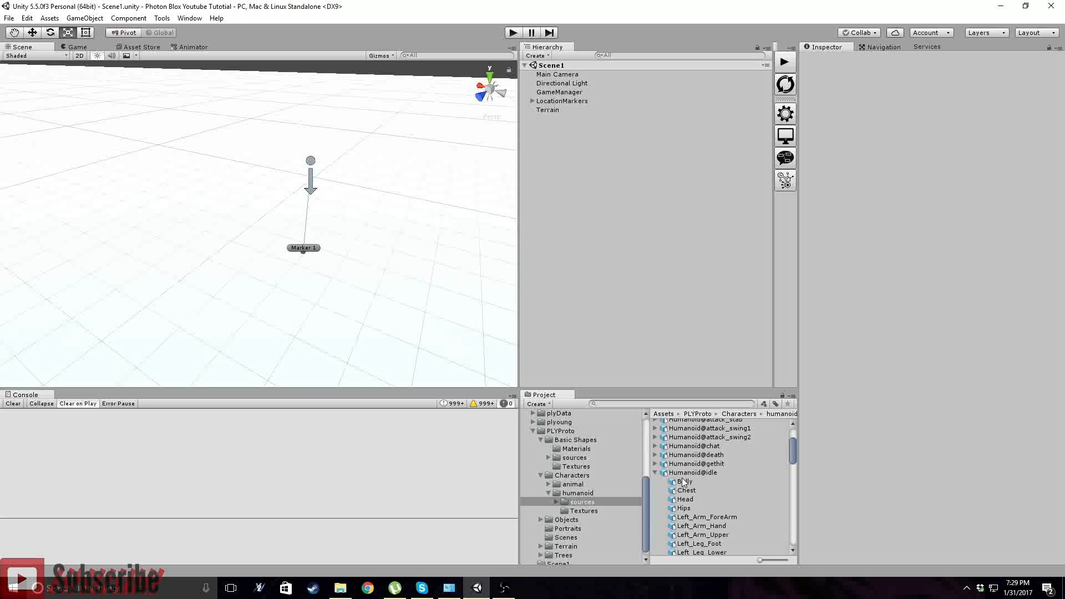
click(687, 474)
click(963, 82)
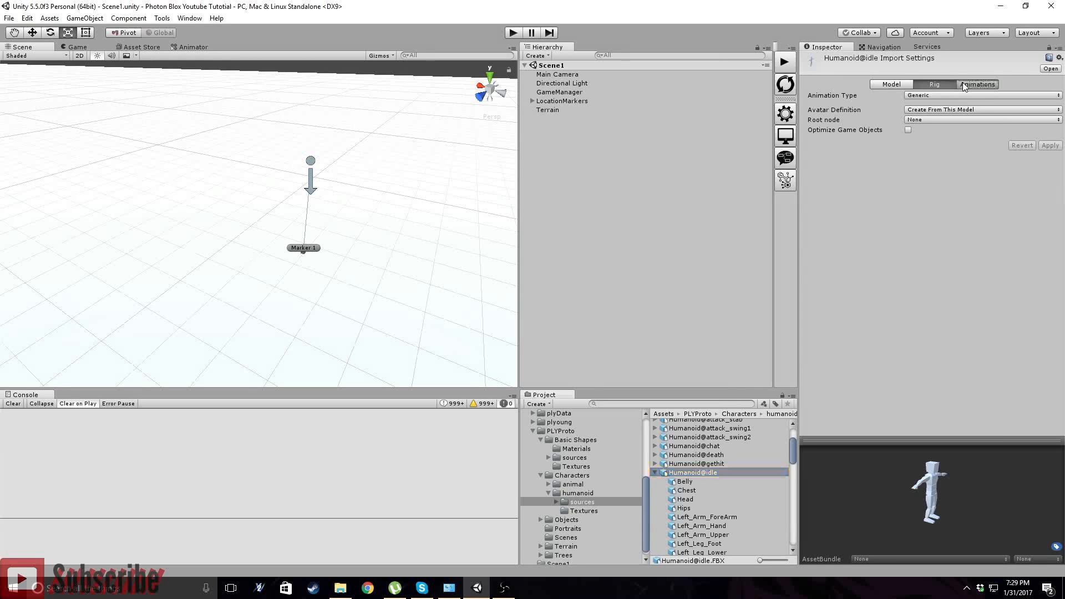
click(908, 302)
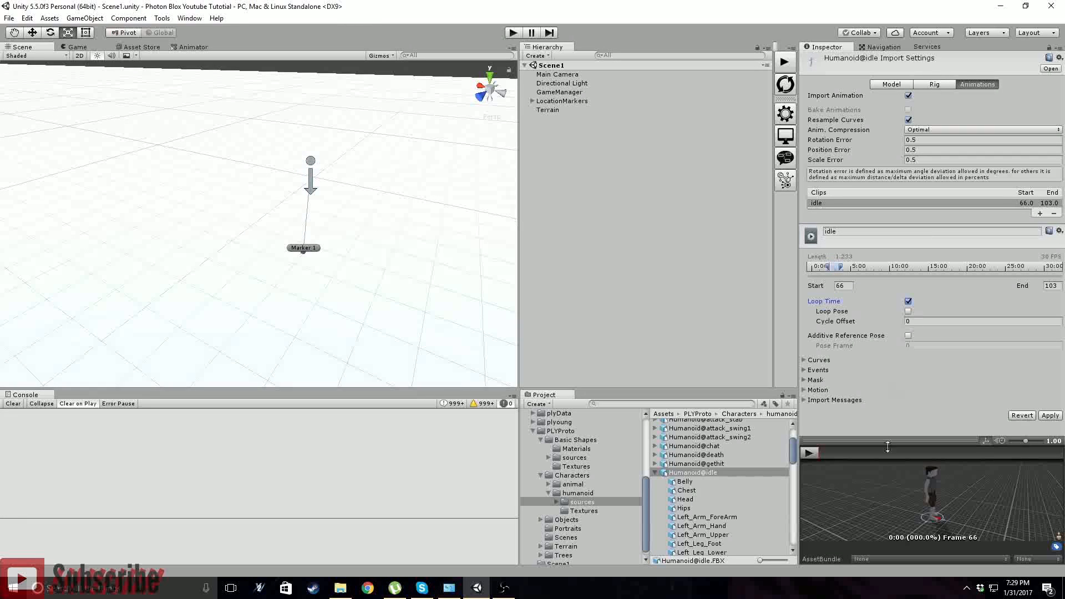
scroll(700, 493, down, 3)
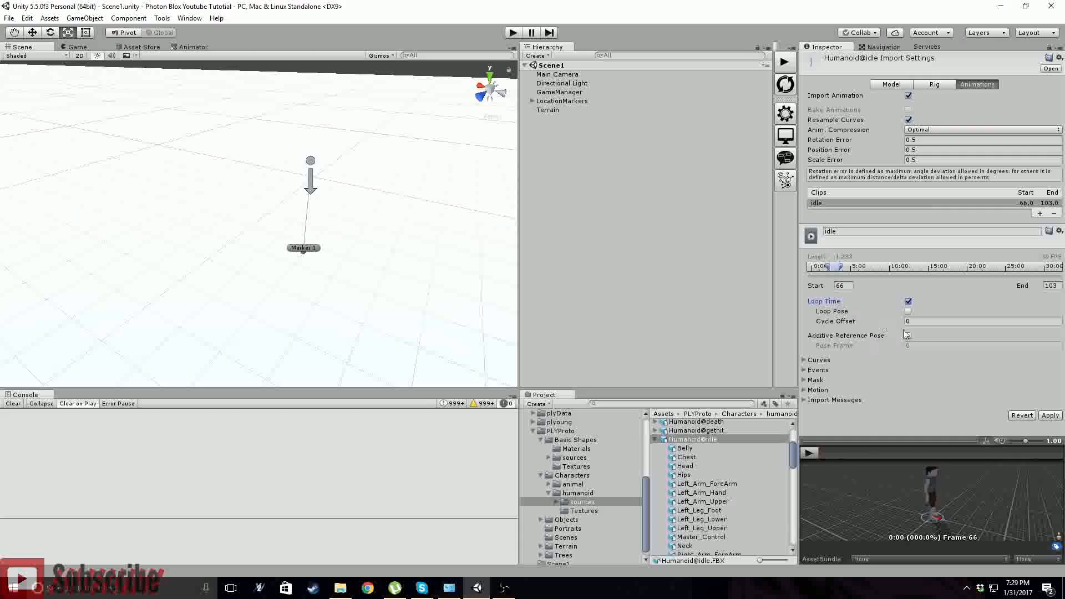
click(808, 454)
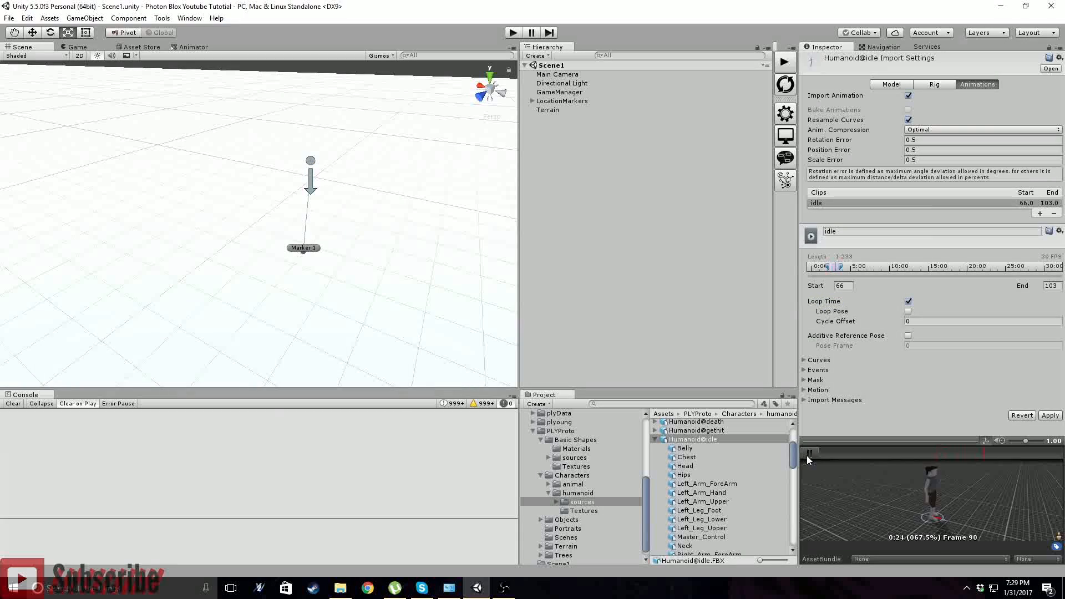
click(807, 454)
- Apply the pending Humanoid@idle import settings and enable Loop Time for the walk clip of Humanoid@walk
scroll(700, 486, down, 3)
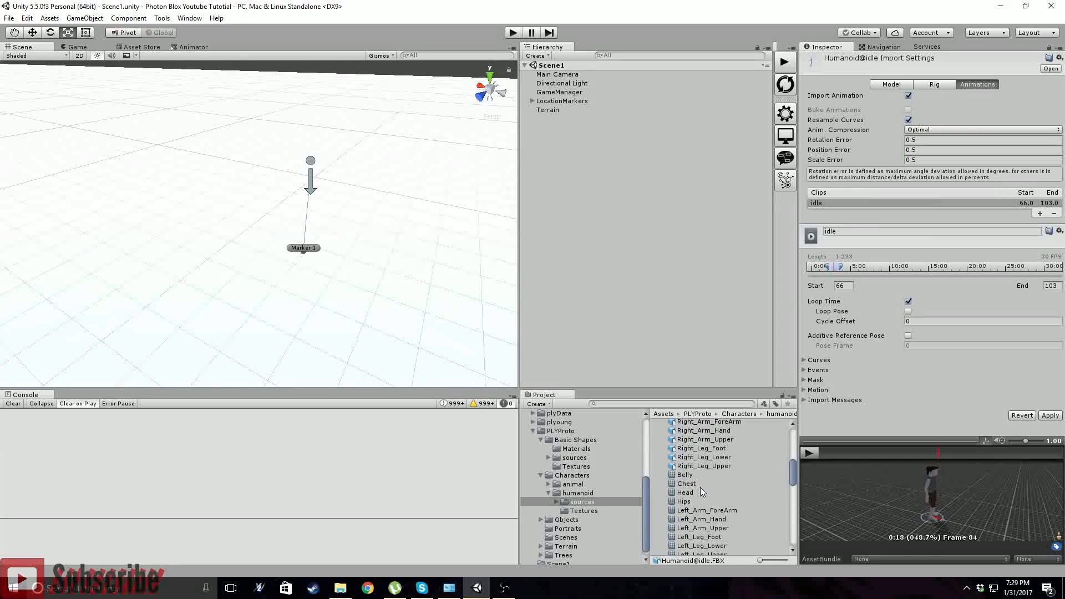
scroll(684, 482, down, 5)
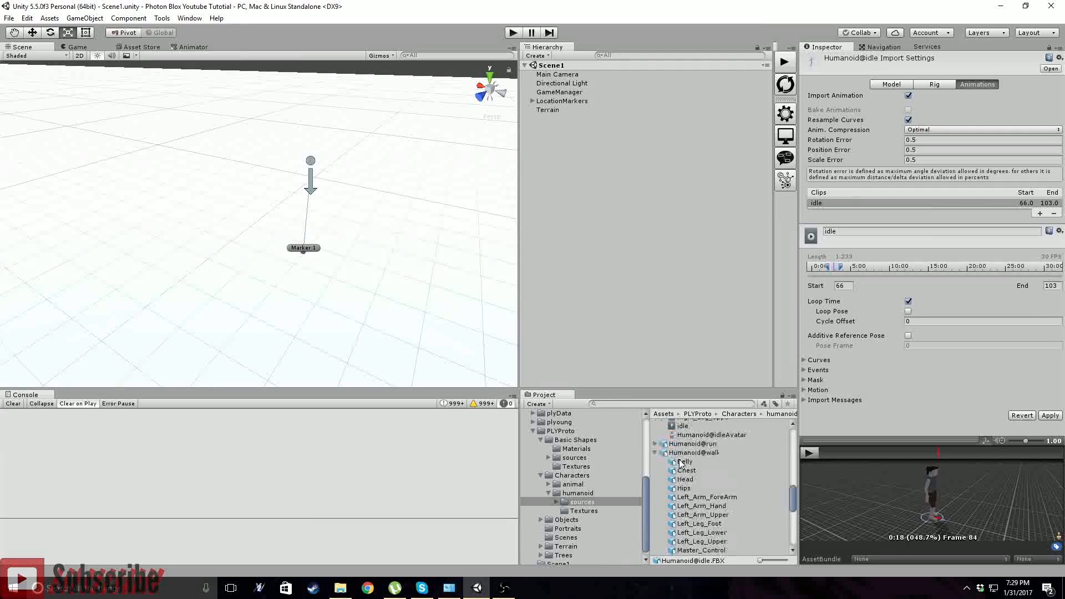
click(686, 452)
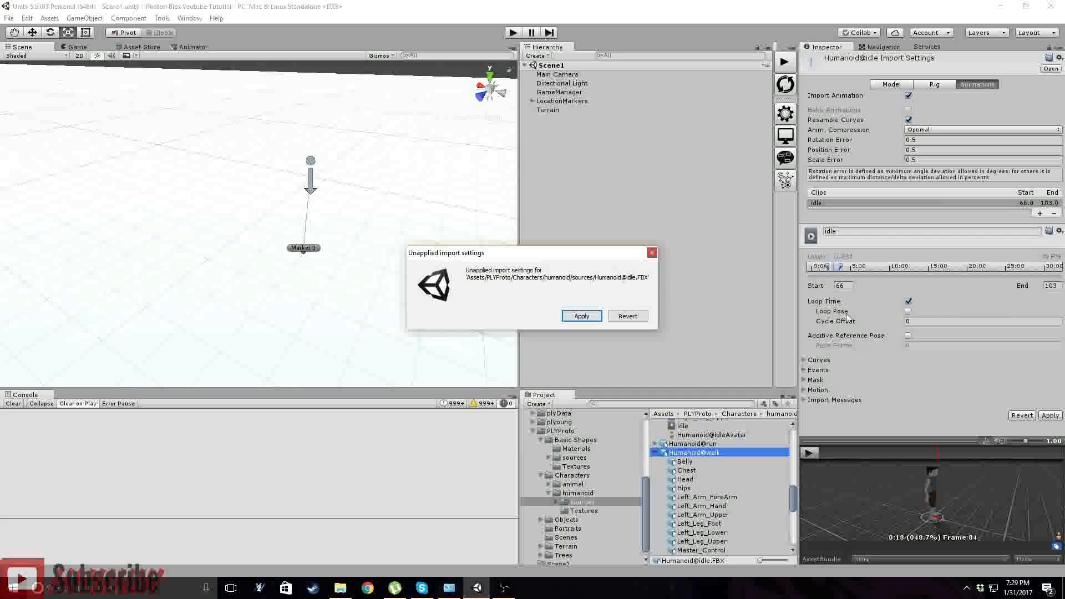
click(571, 314)
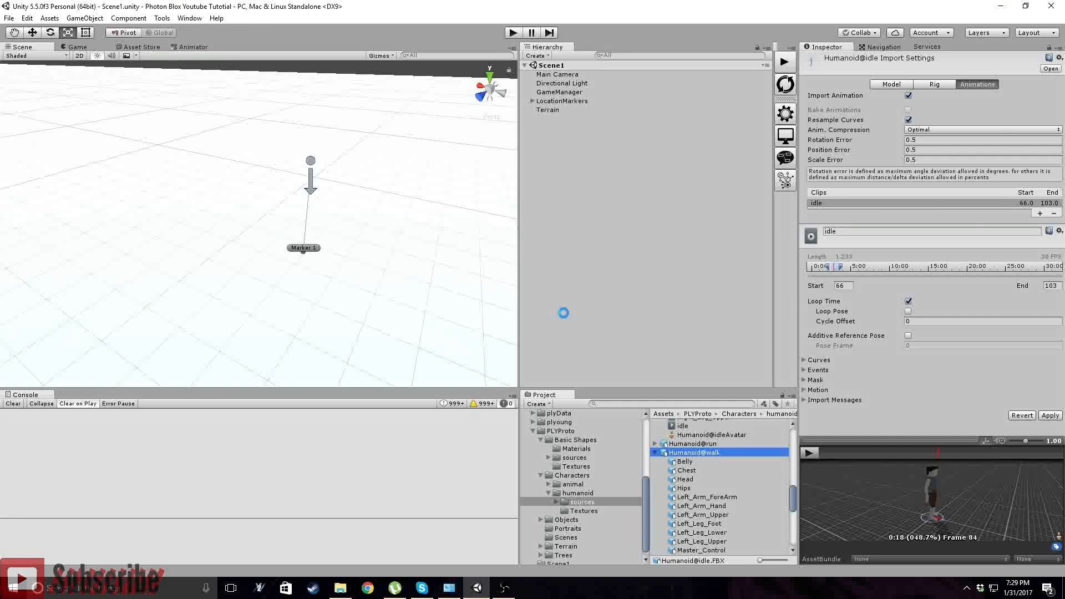
click(908, 302)
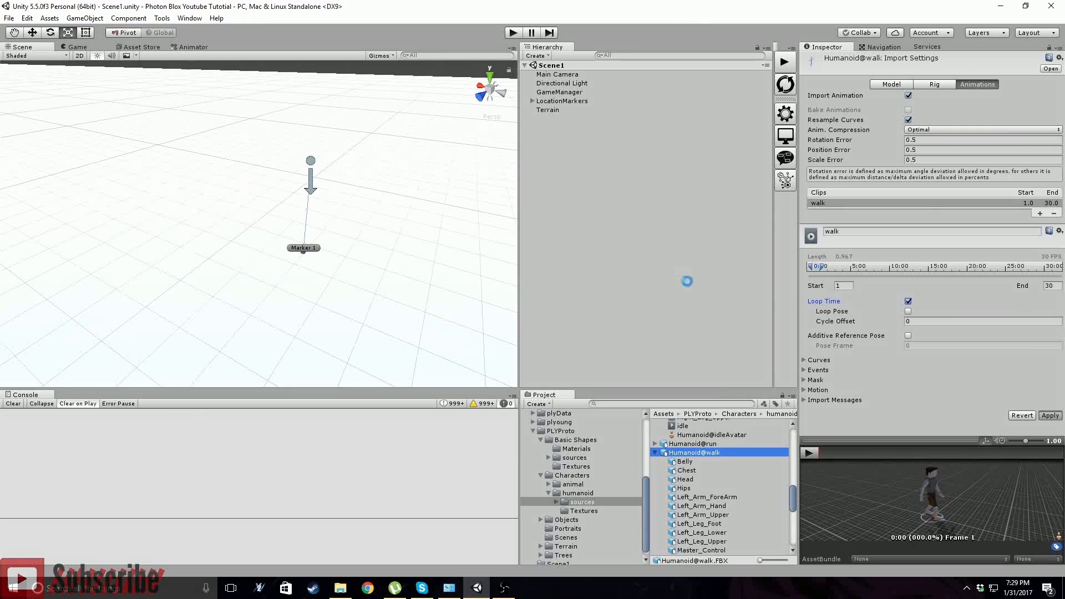
- Test-run the game from bootstrap again, log in, and enter the level
click(647, 281)
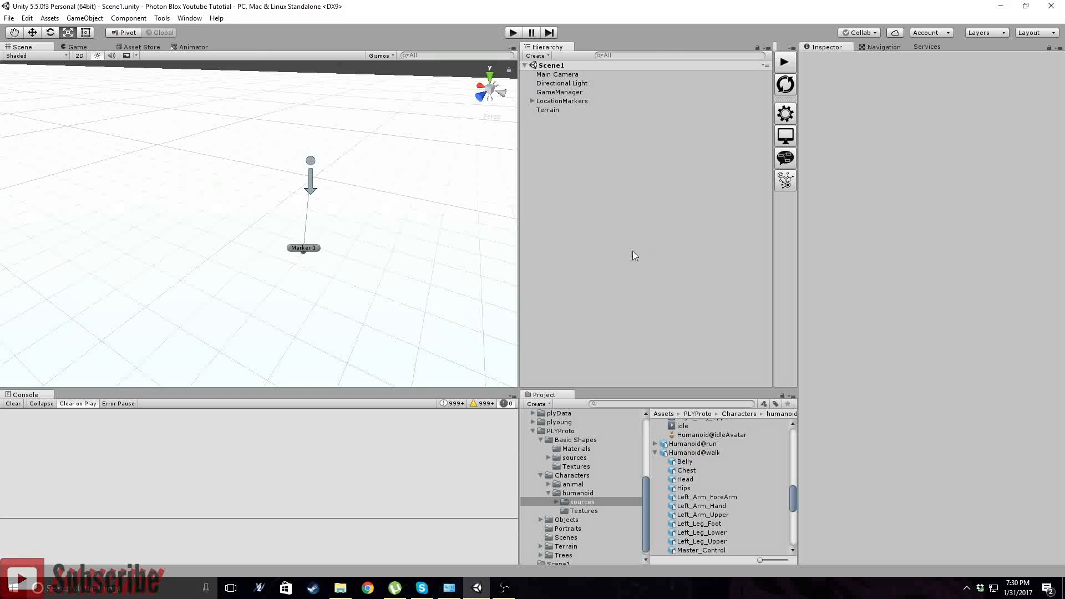
click(789, 59)
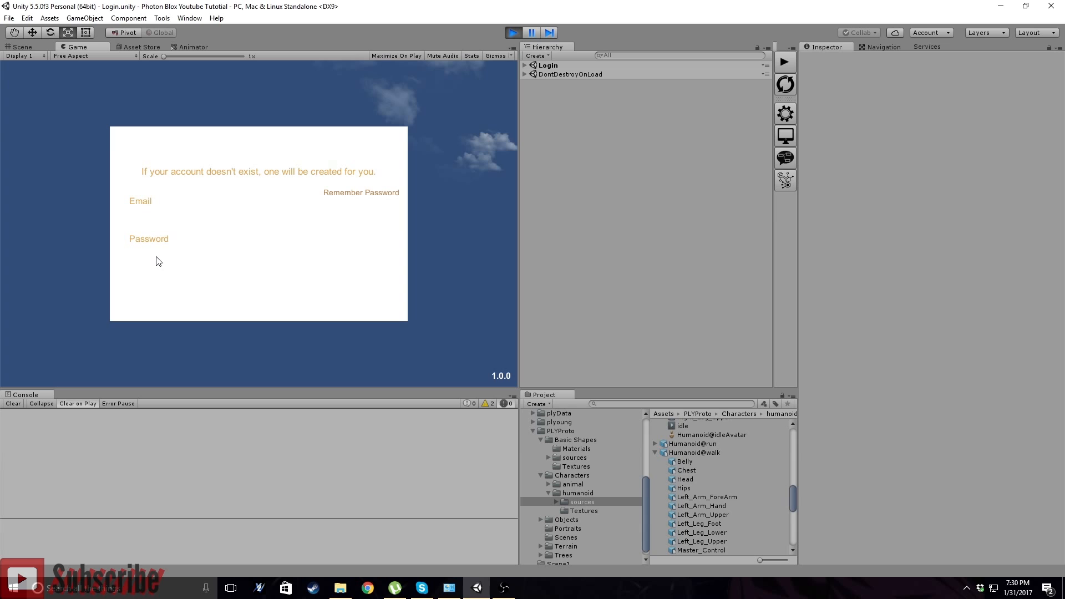
click(348, 293)
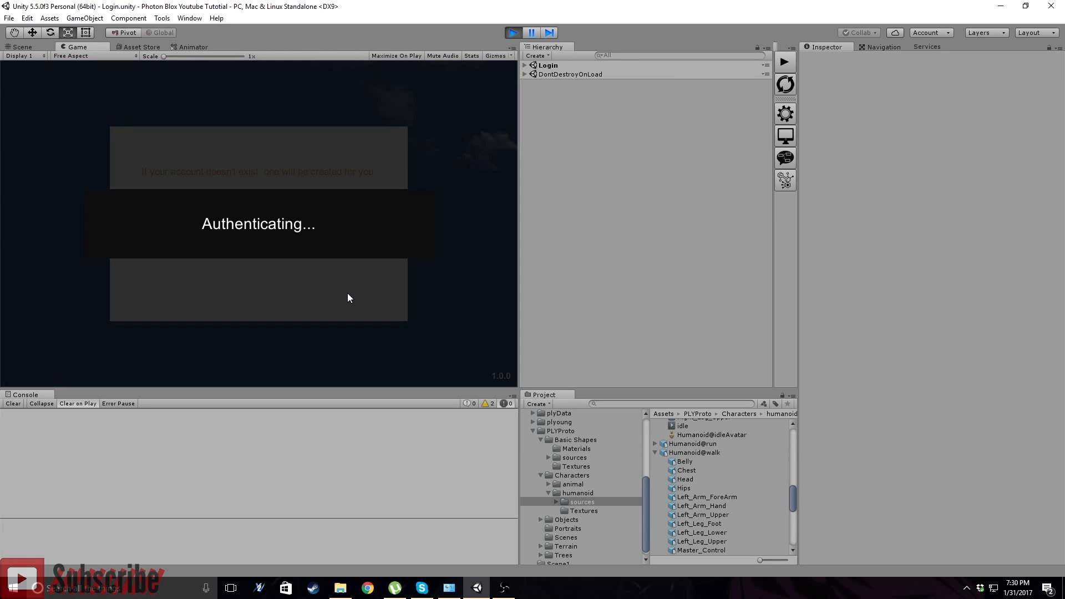
click(340, 237)
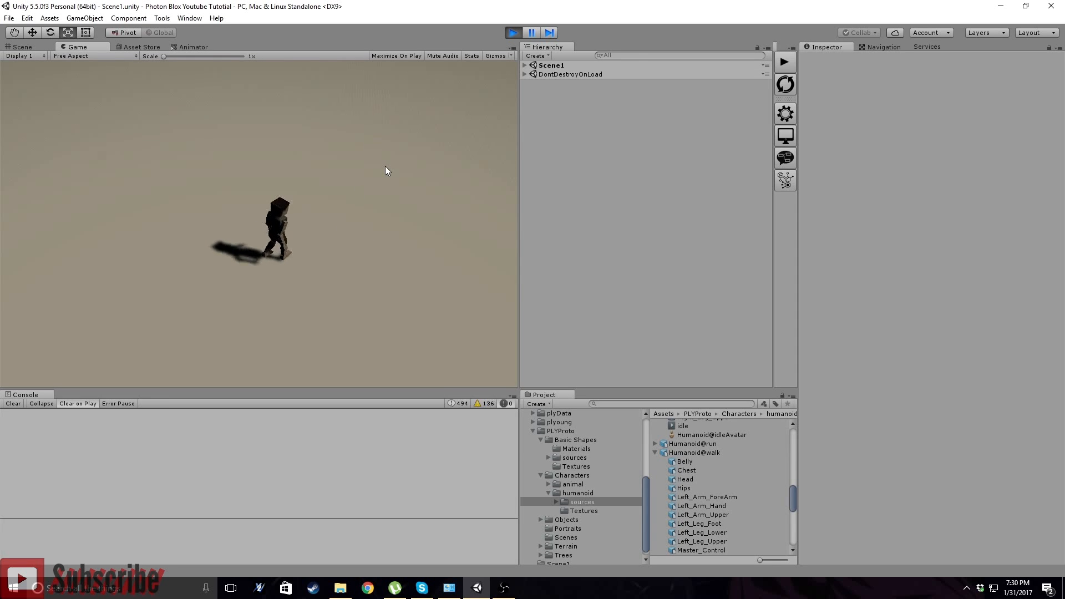
- Walk the player around the terrain from several camera distances and angles to check the looping animations, and stop the run
key(s)
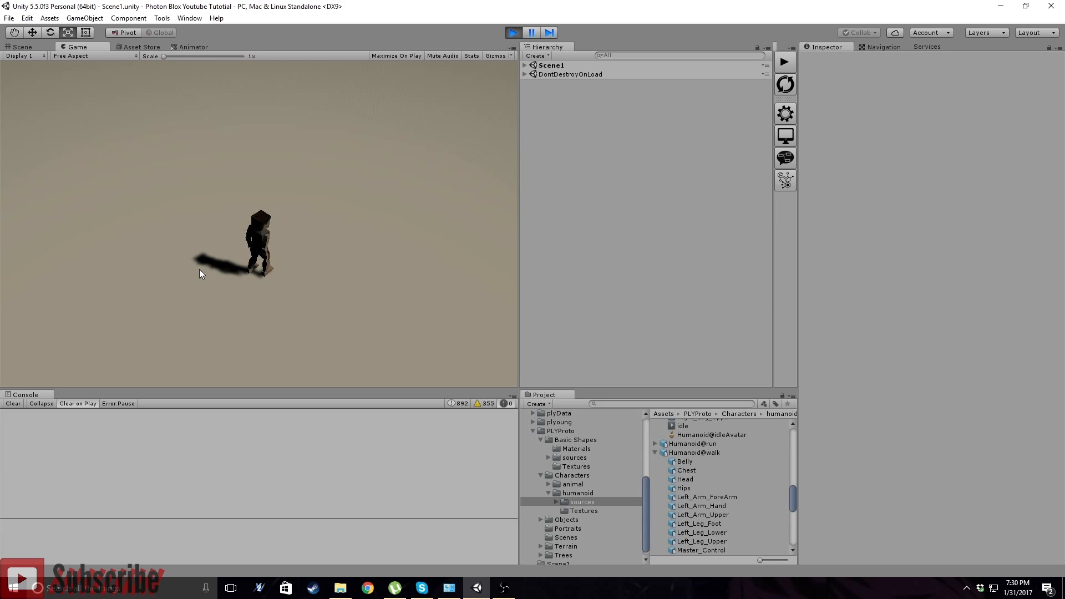
scroll(264, 282, down, 3)
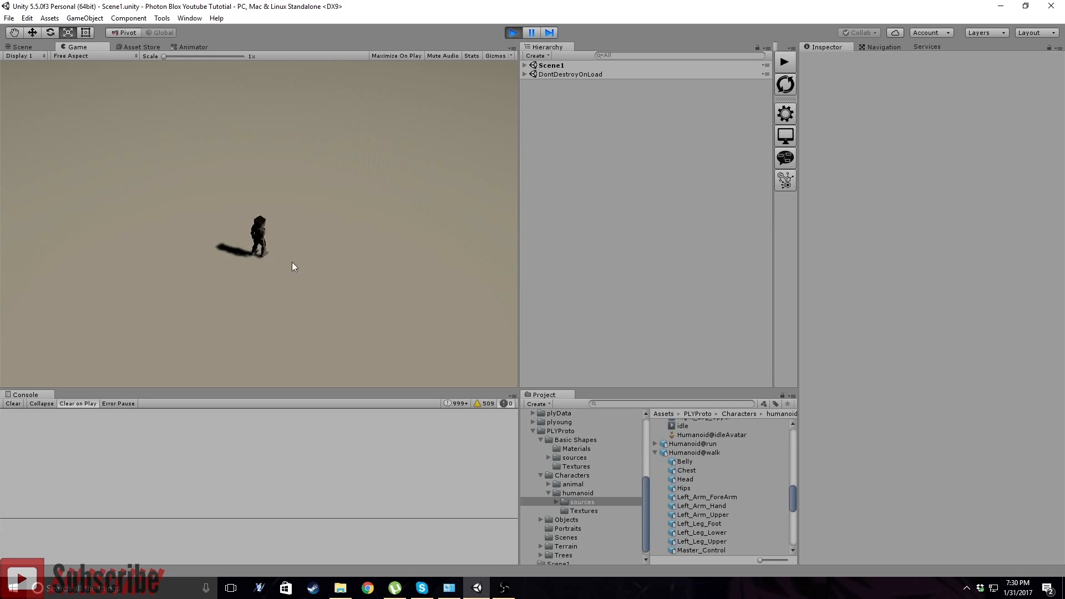
scroll(325, 260, up, 3)
right_drag(361, 258, 350, 318)
scroll(351, 317, down, 3)
click(368, 272)
click(397, 255)
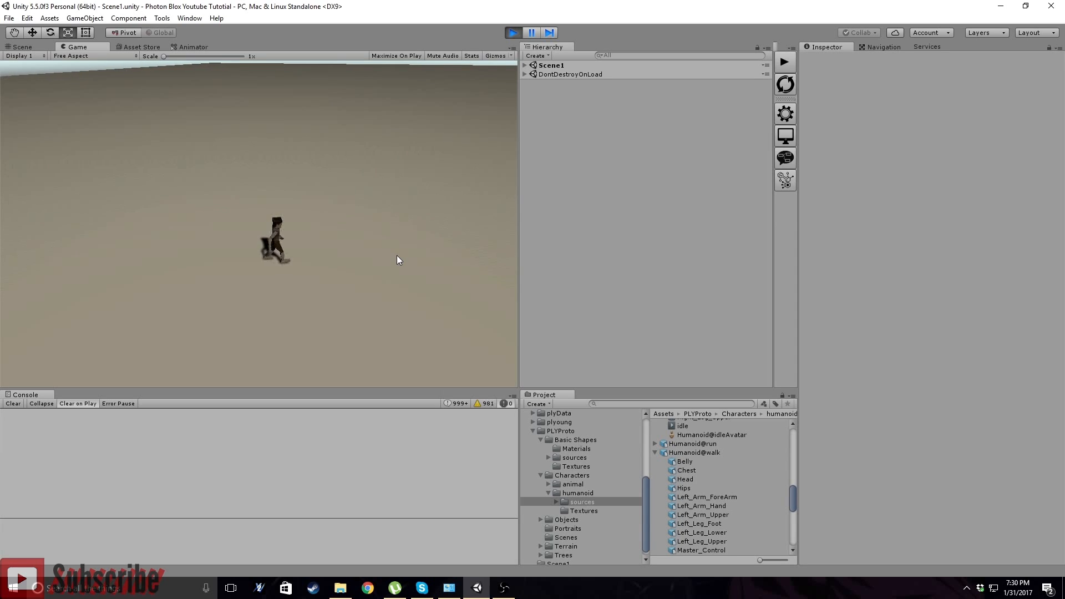
click(175, 271)
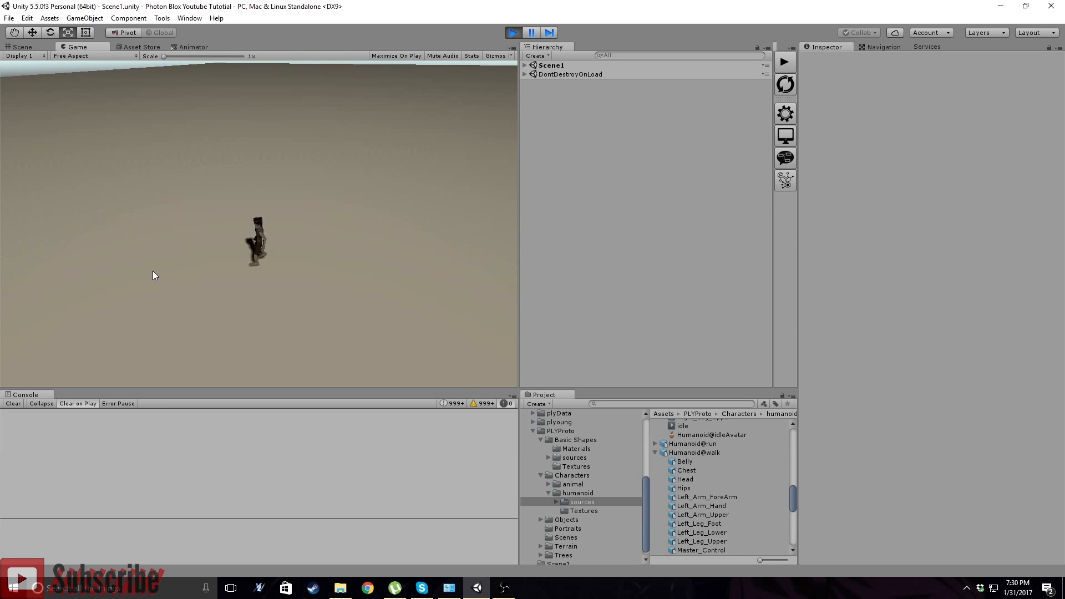
click(513, 32)
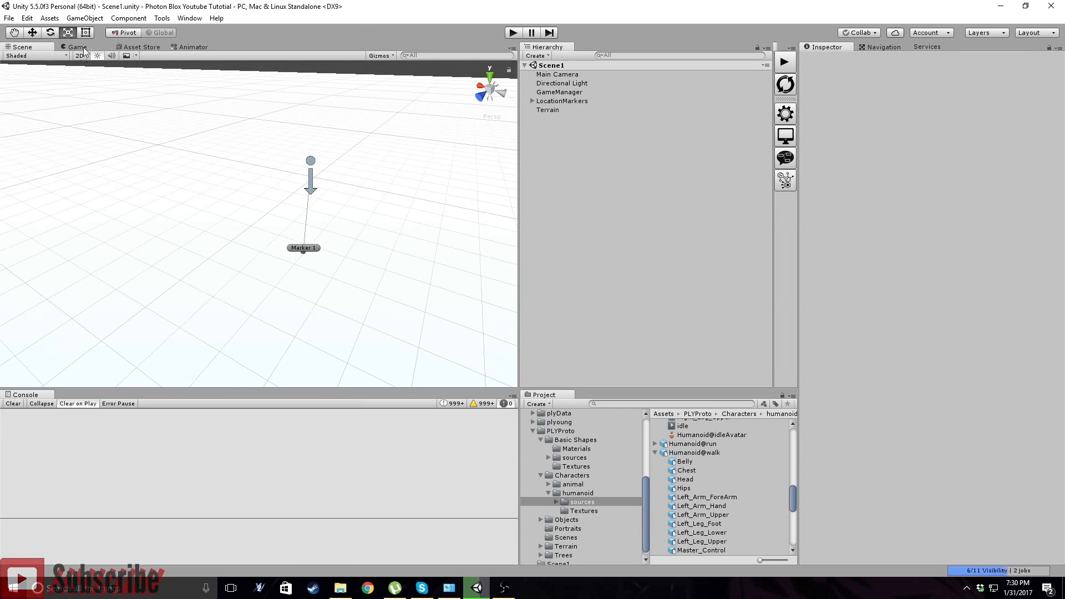
- Preview the walk clip of Humanoid@walk, enable its Loop Pose option, and apply the import settings
click(688, 452)
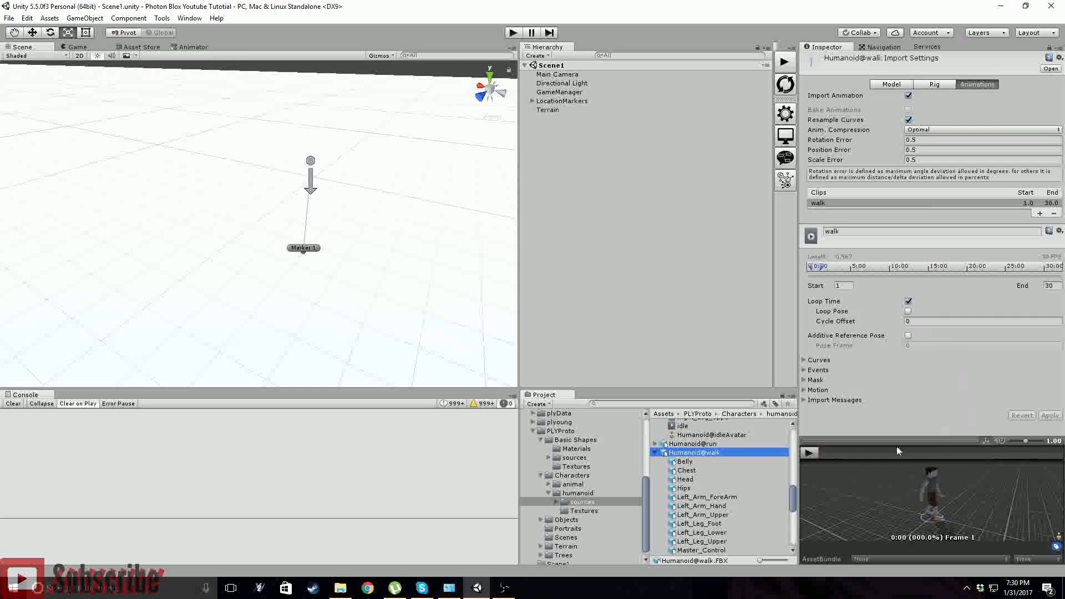
click(808, 454)
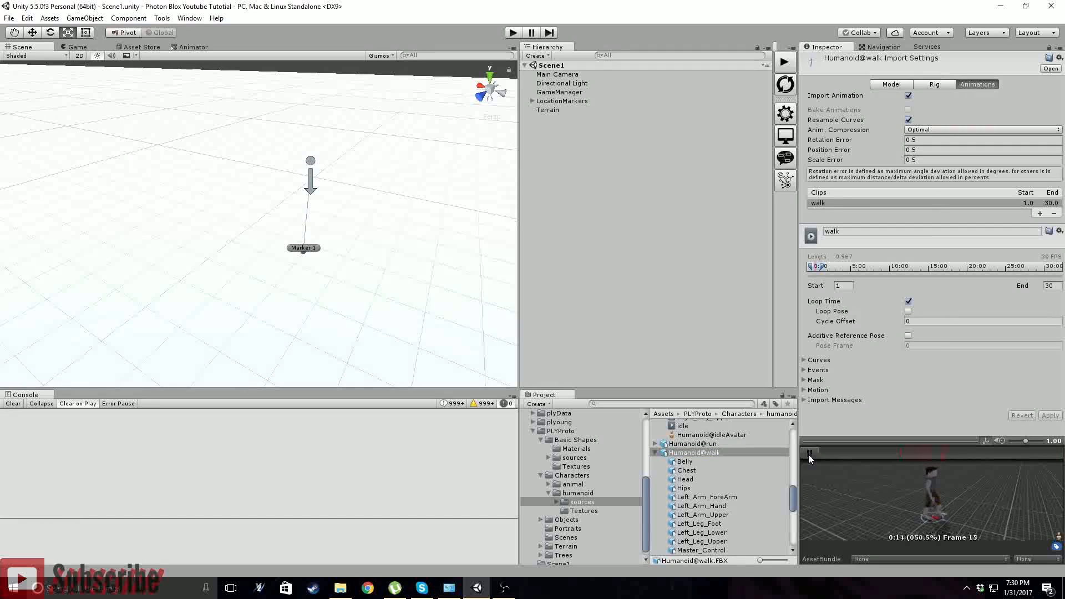
click(811, 452)
click(909, 311)
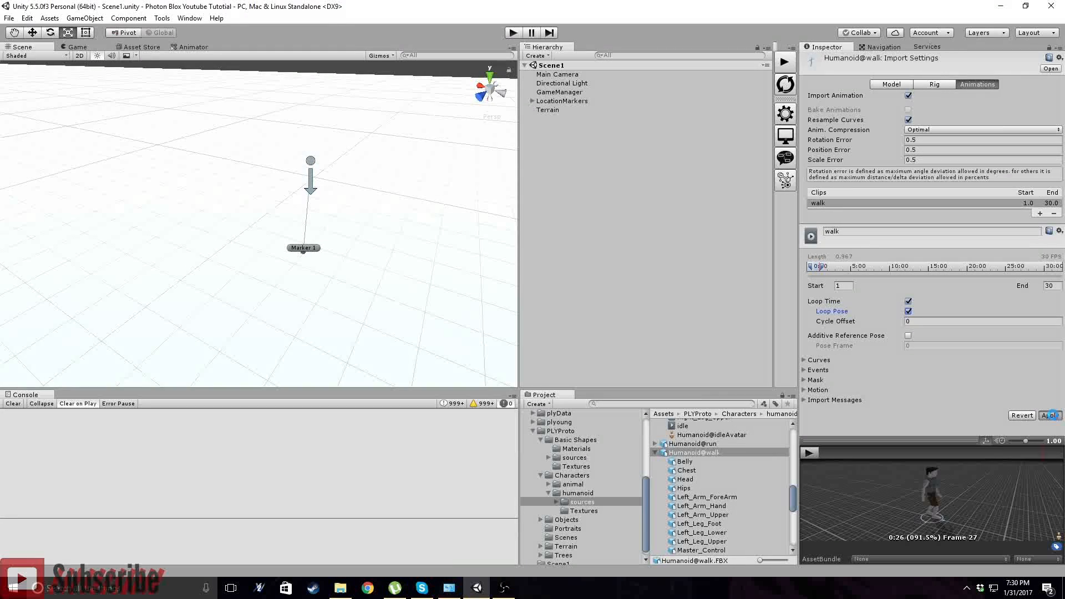
click(1049, 416)
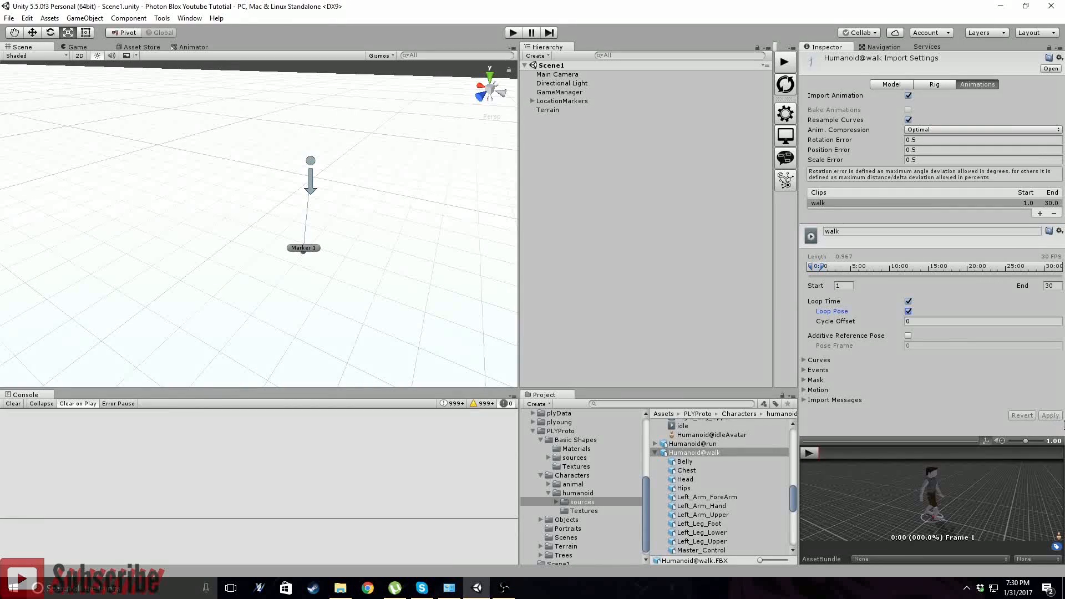
click(620, 301)
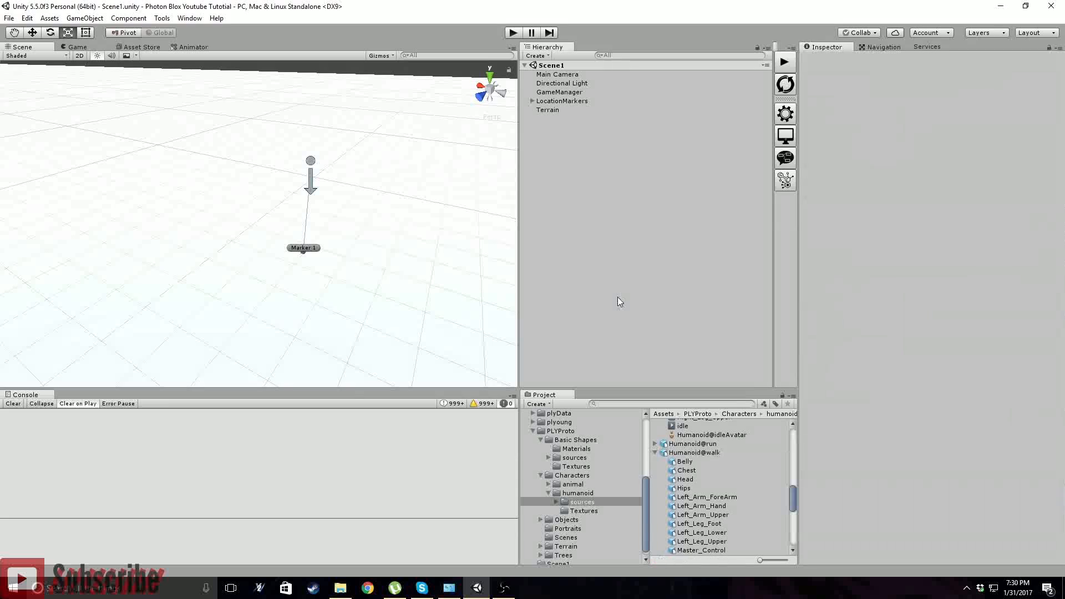
- Collapse the expanded Humanoid@walk and Humanoid@idle assets in the humanoid sources folder
click(655, 453)
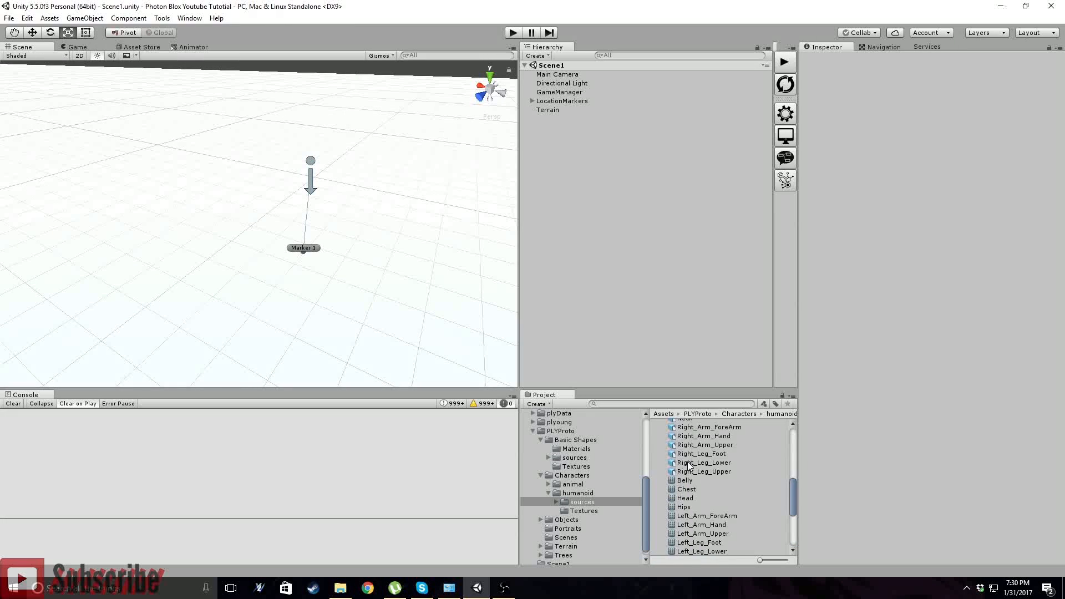
scroll(687, 464, up, 10)
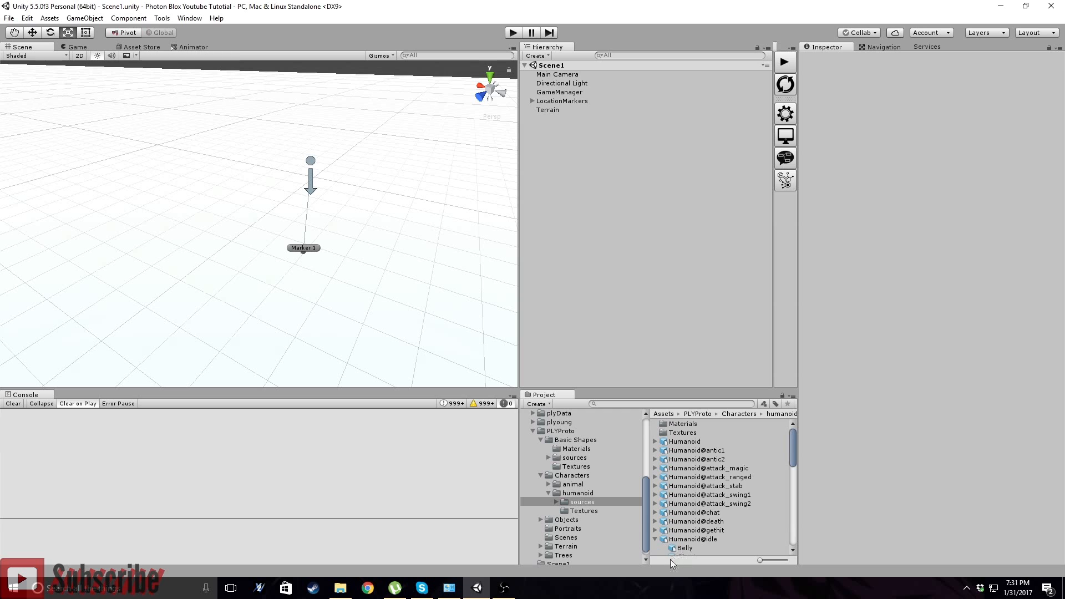
click(655, 539)
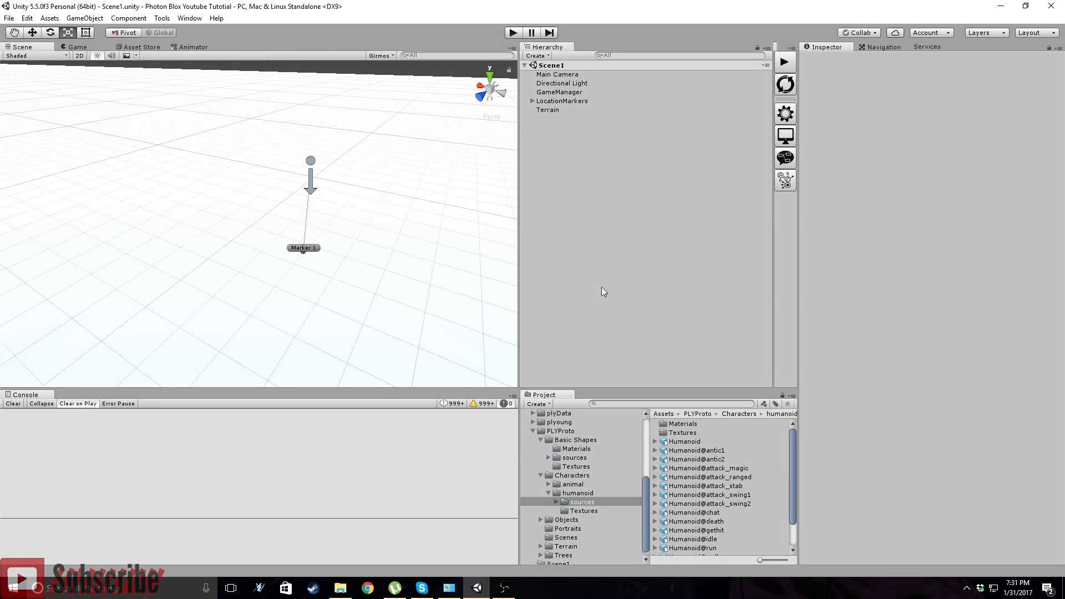
- Relaunch the game from bootstrap, log in, and enter Scene1 to test the updated walk clip
click(784, 63)
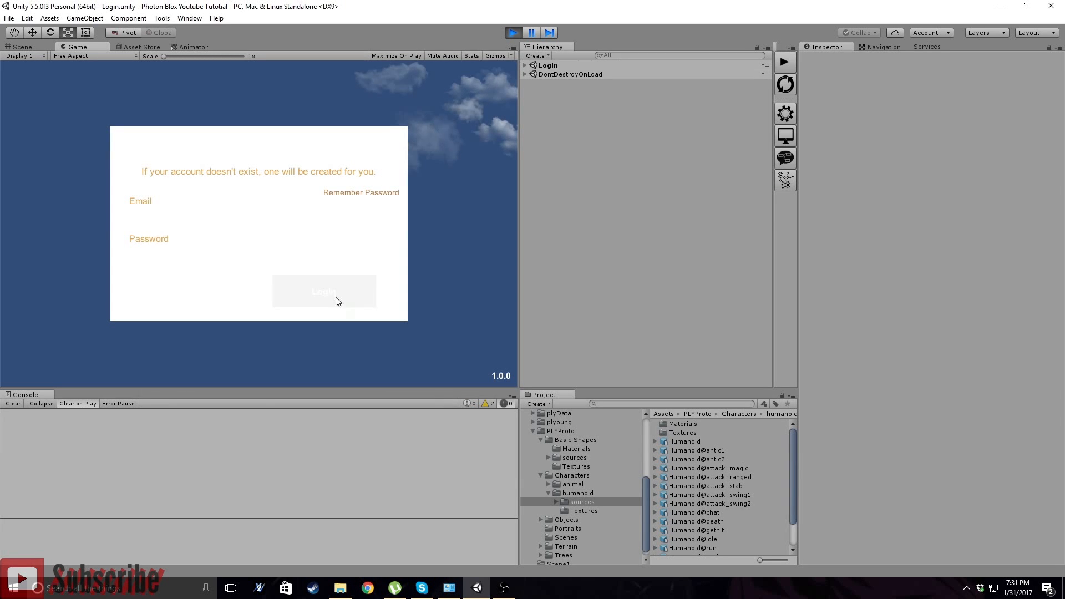
click(339, 299)
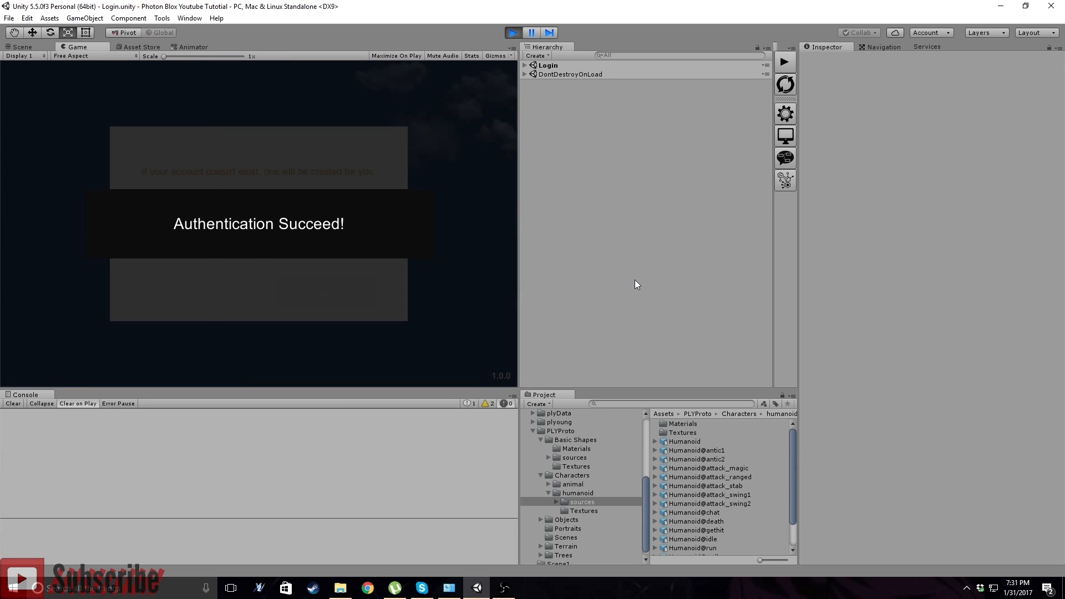
click(314, 235)
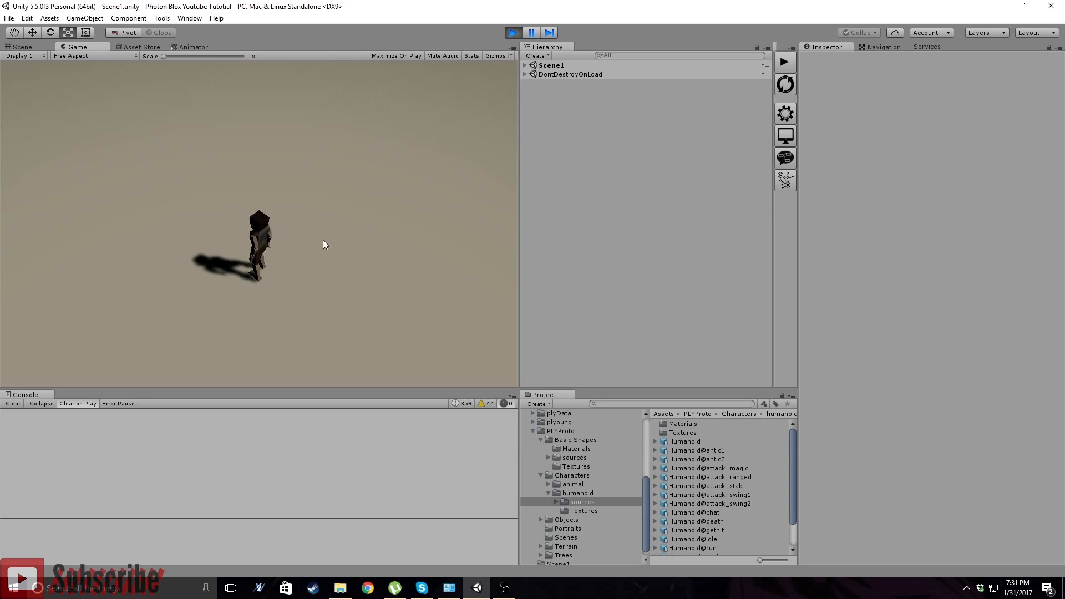
- Send the player to several points on the terrain to check the walk animation with Loop Pose, and stop the run
click(189, 153)
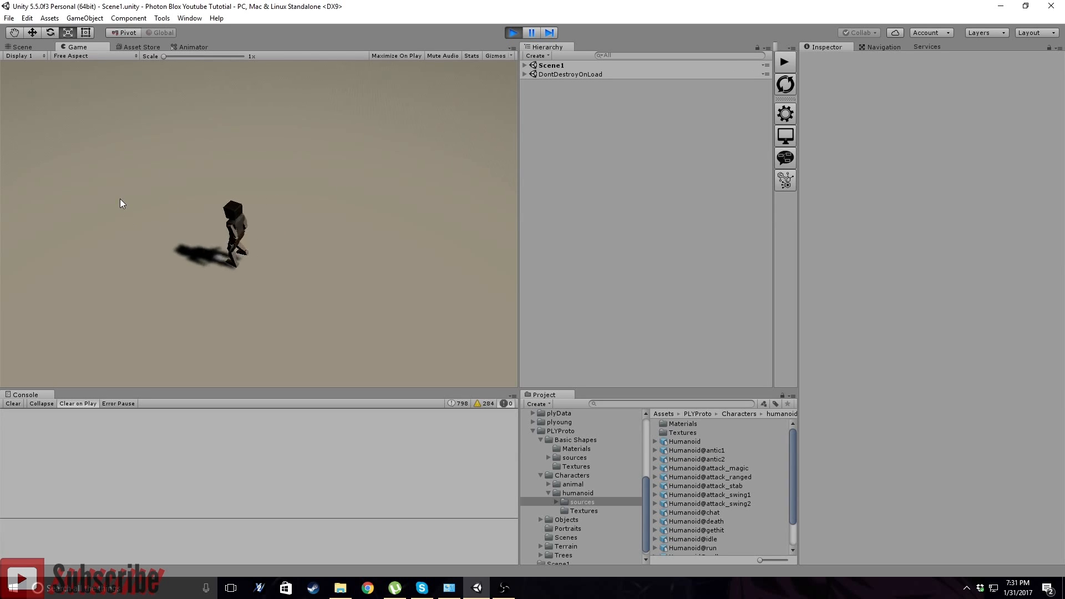
click(355, 142)
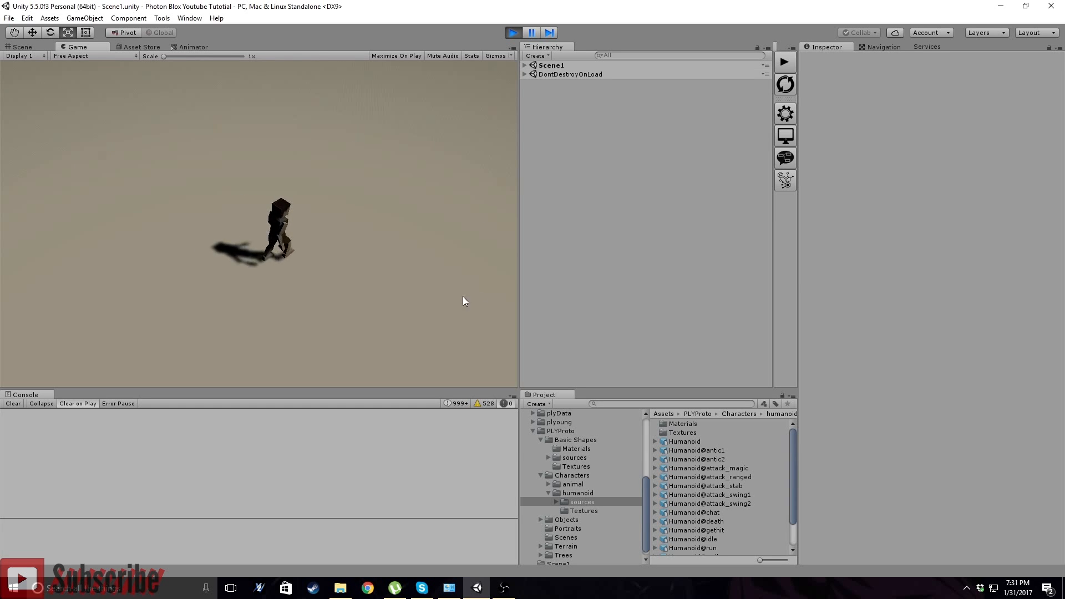
click(440, 336)
click(247, 313)
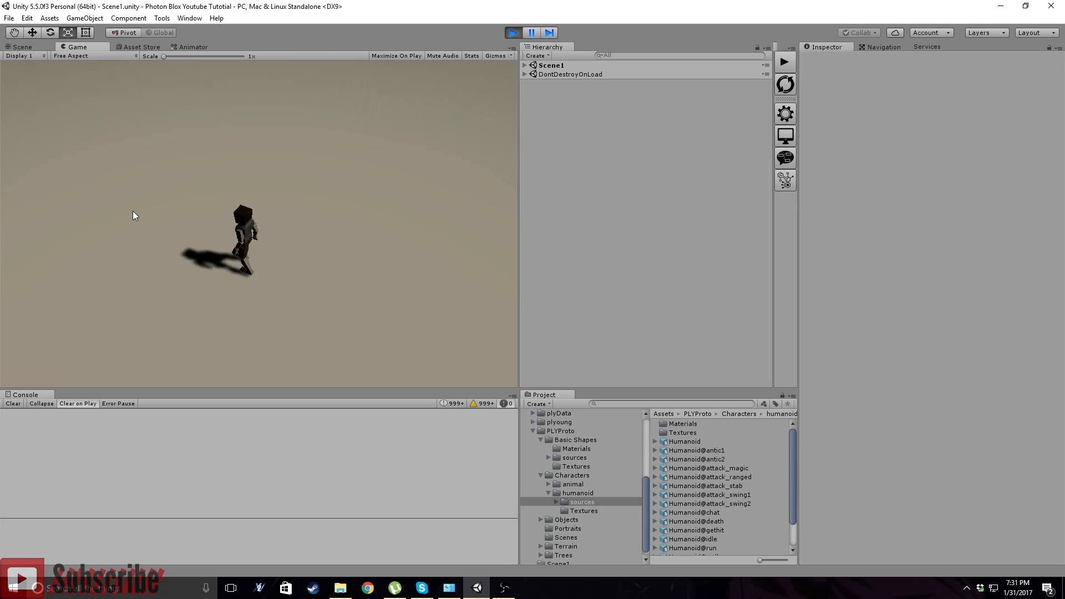
scroll(208, 259, down, 3)
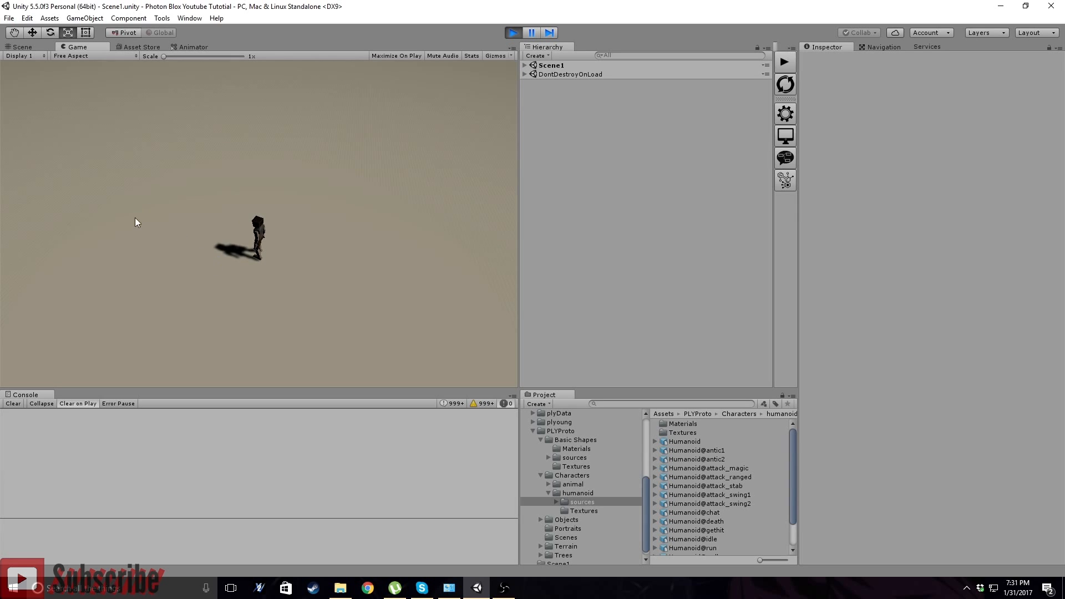
click(85, 177)
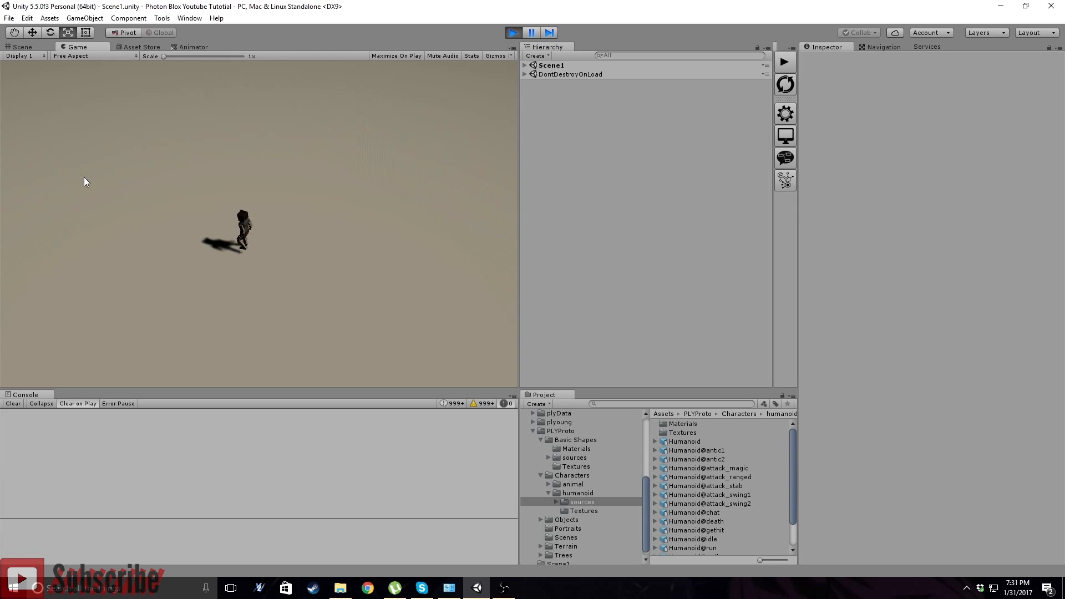
click(213, 172)
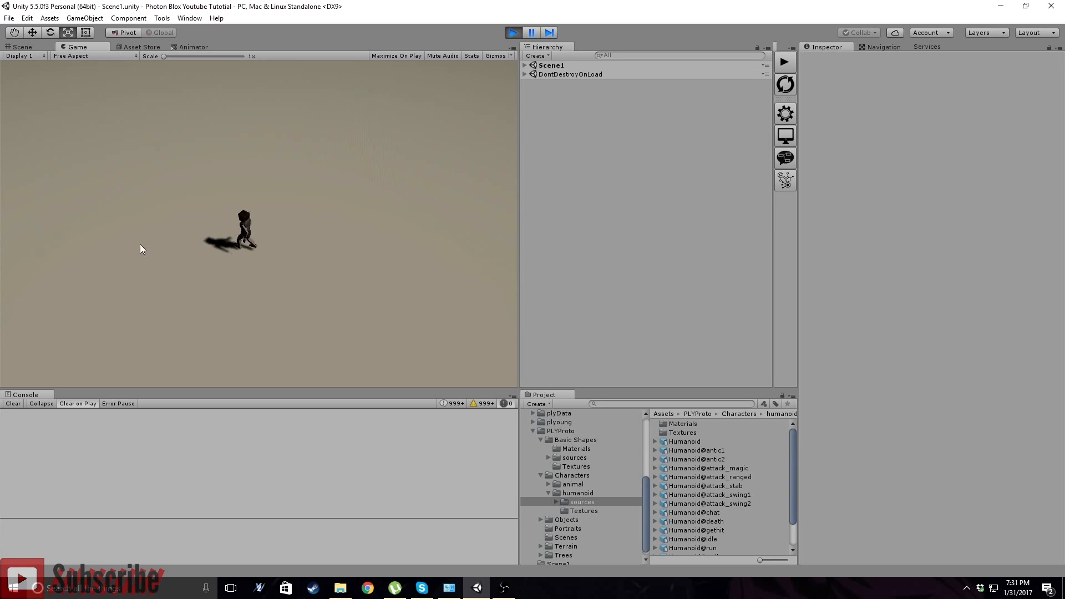
click(508, 36)
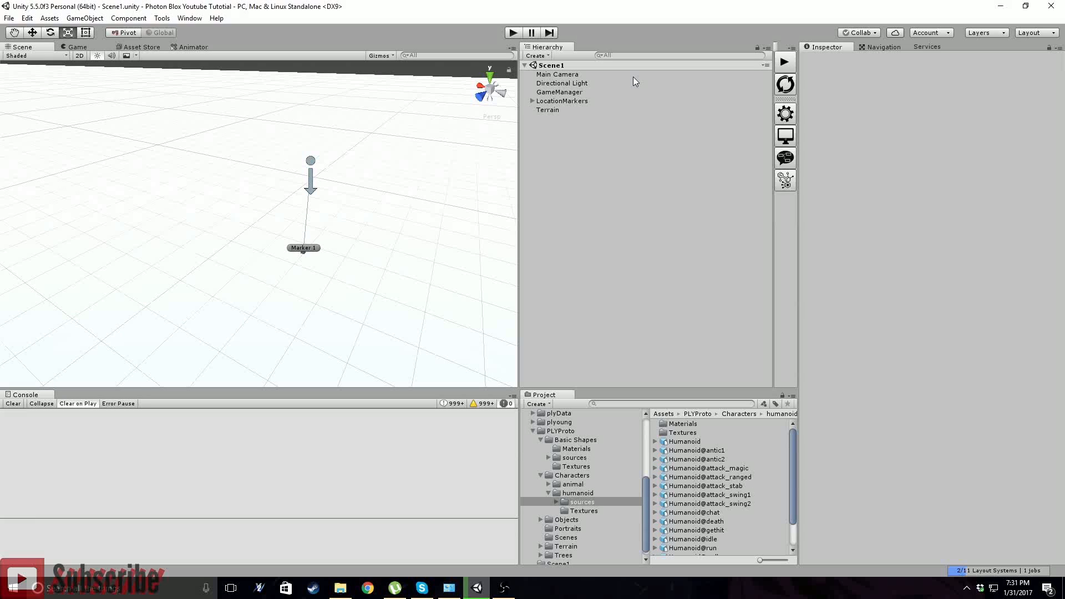
- Play the Humanoid@walk clip preview and scrub it back to the start to examine how the walk cycle begins
click(555, 102)
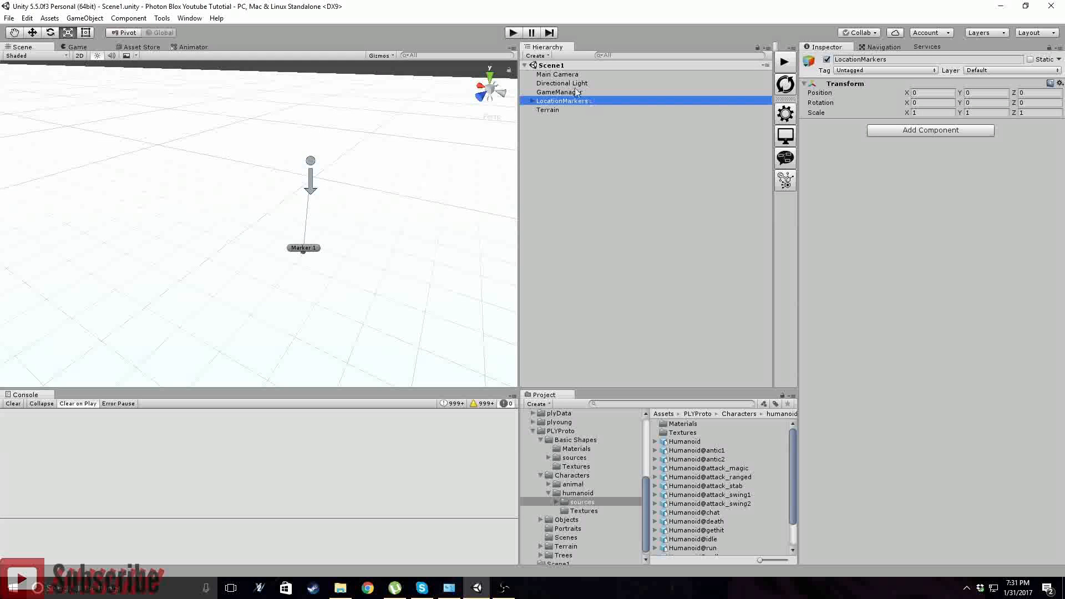
click(681, 442)
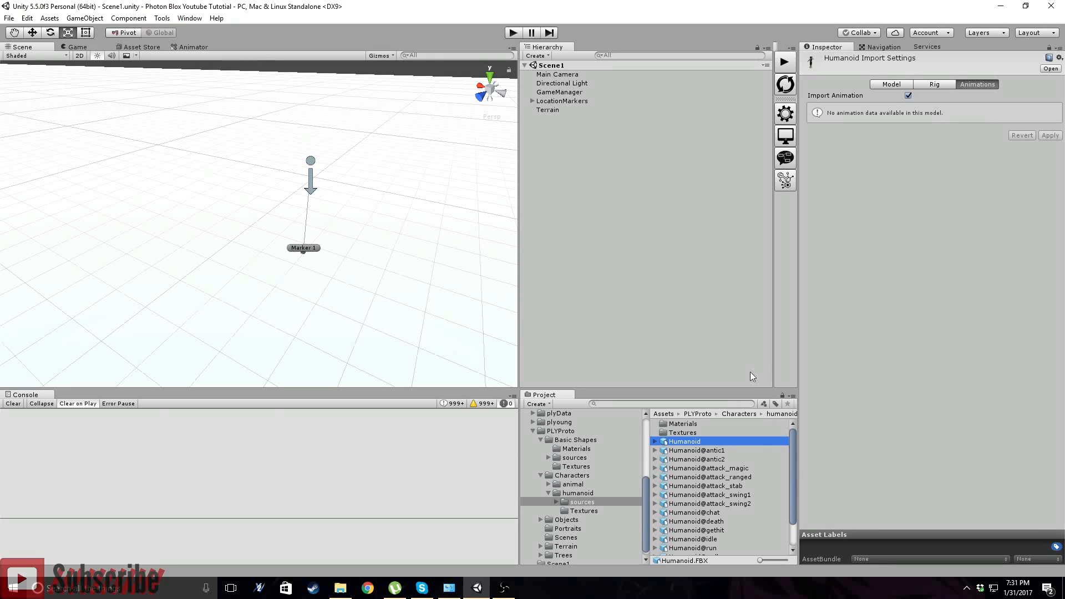
scroll(711, 485, down, 3)
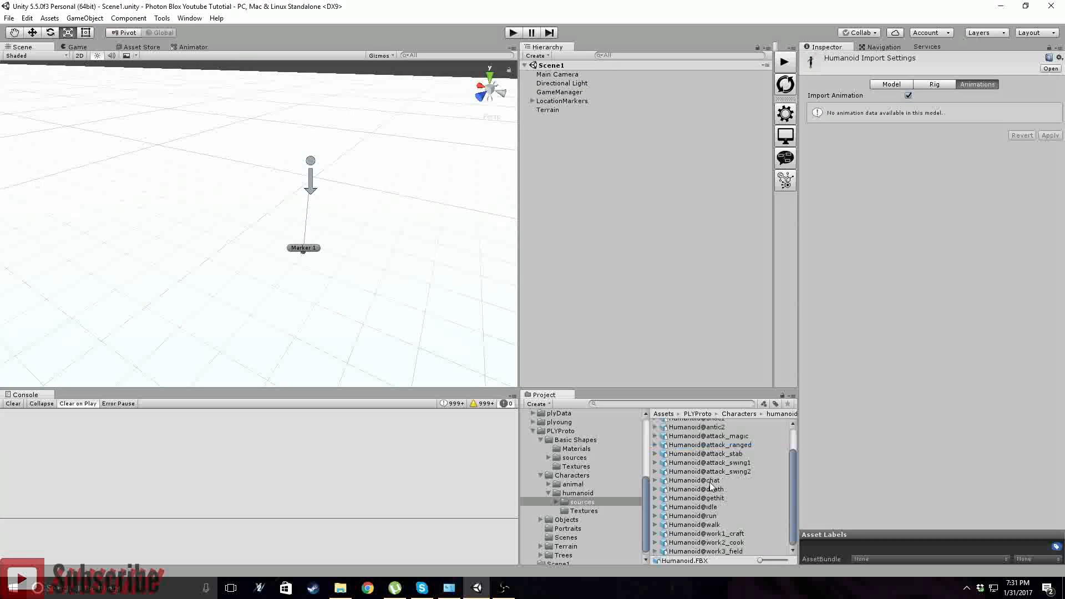
click(698, 525)
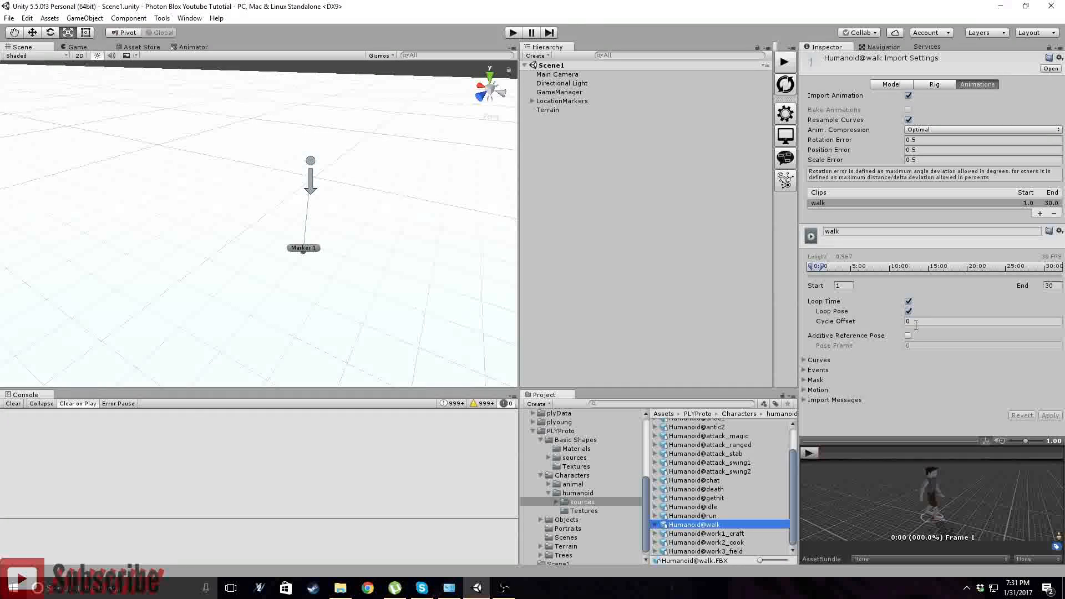
click(807, 453)
click(808, 453)
drag(855, 456, 822, 454)
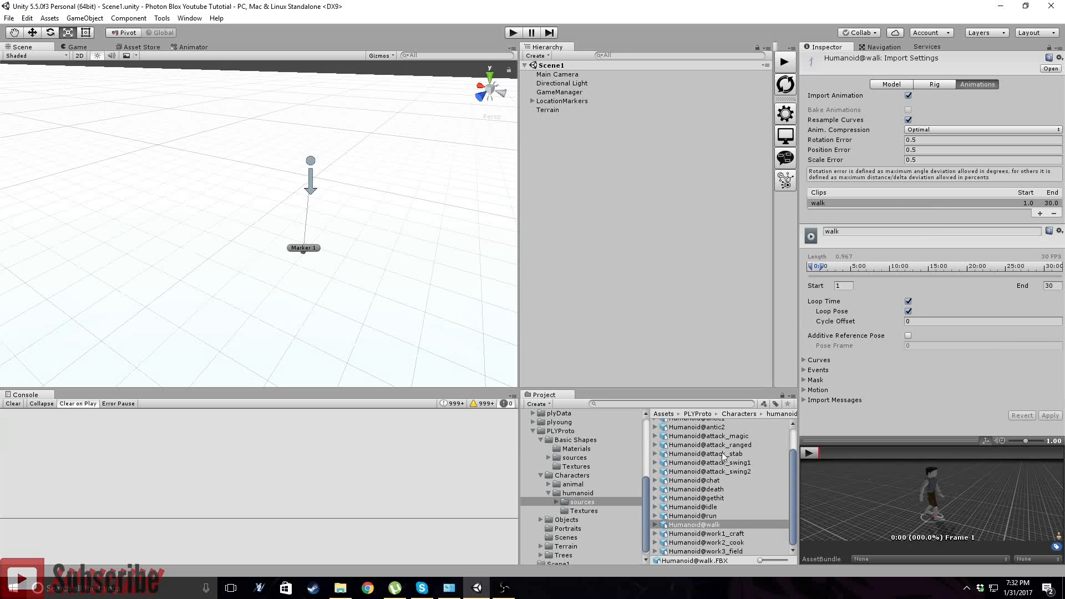
- Compare the starting poses of Humanoid@idle and Humanoid@walk in their animation previews
click(697, 507)
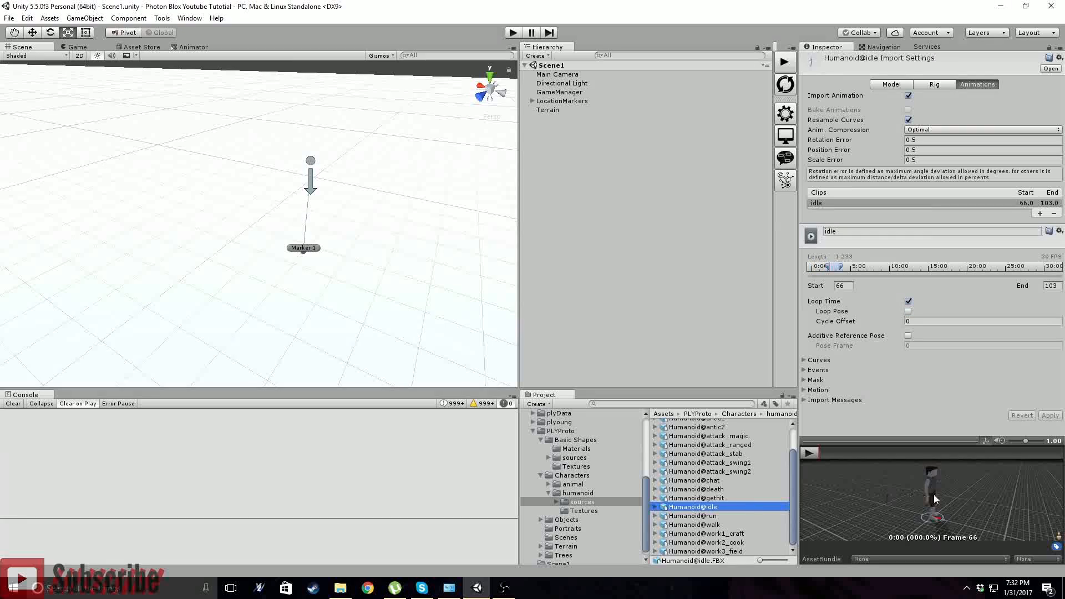
drag(922, 531, 821, 524)
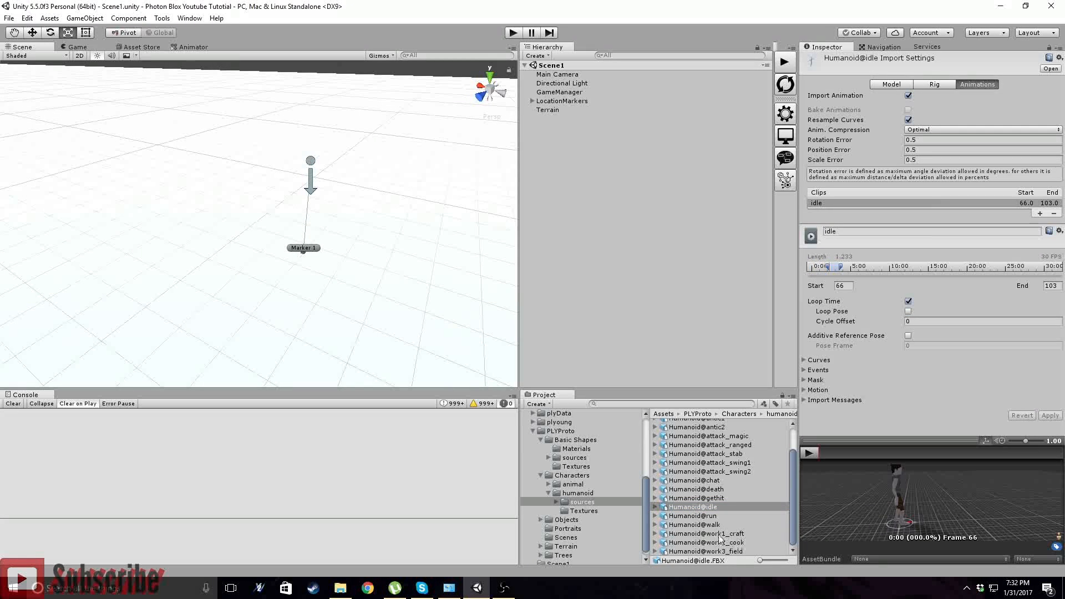
click(697, 524)
drag(896, 485, 920, 471)
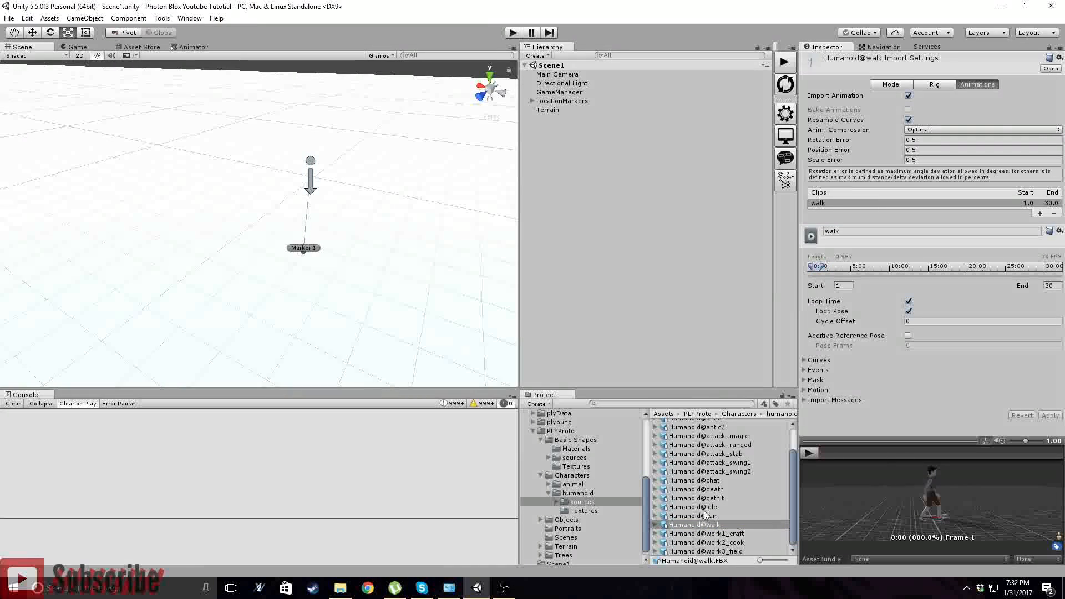
- Toggle the Loop Pose setting of the Humanoid@idle clip and apply its import settings
click(693, 507)
click(907, 312)
click(907, 312)
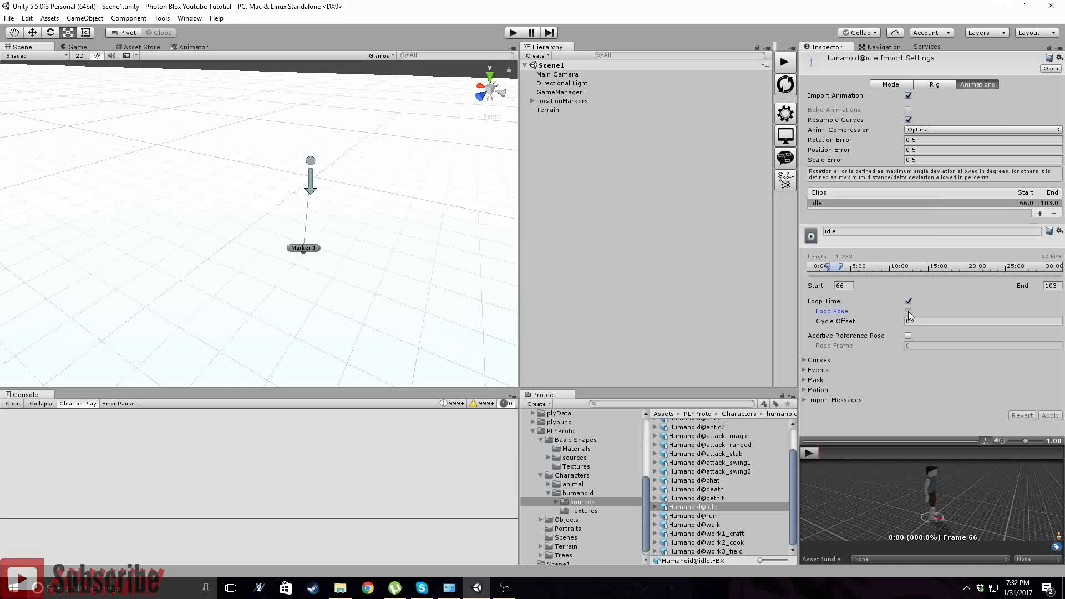
click(1052, 416)
- Relaunch the game from bootstrap, log in to Scene1, and walk the player across the terrain to check the idle and walk animations
click(784, 62)
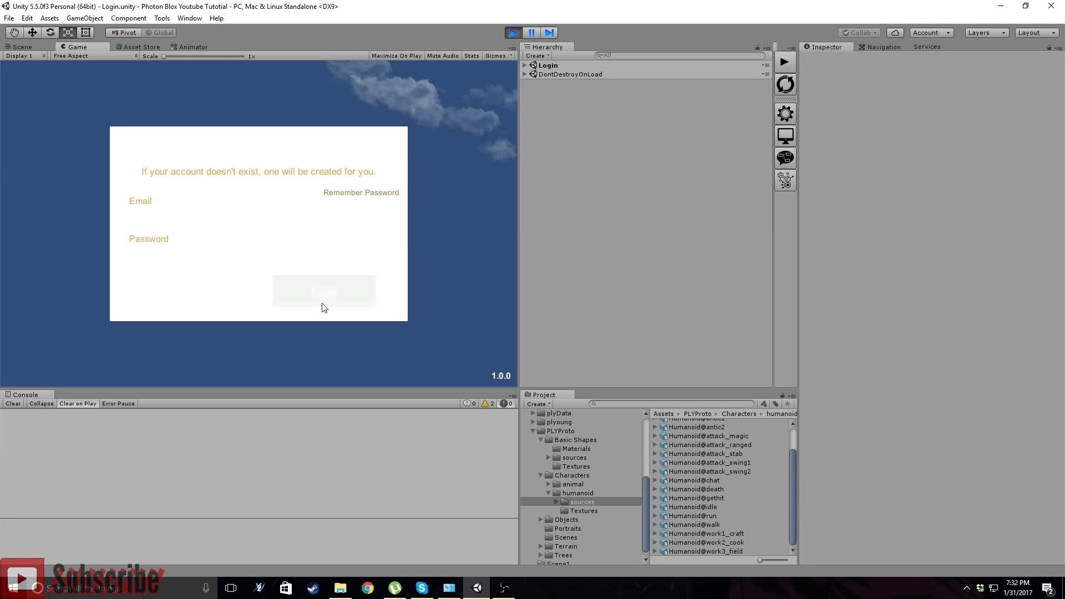
click(327, 297)
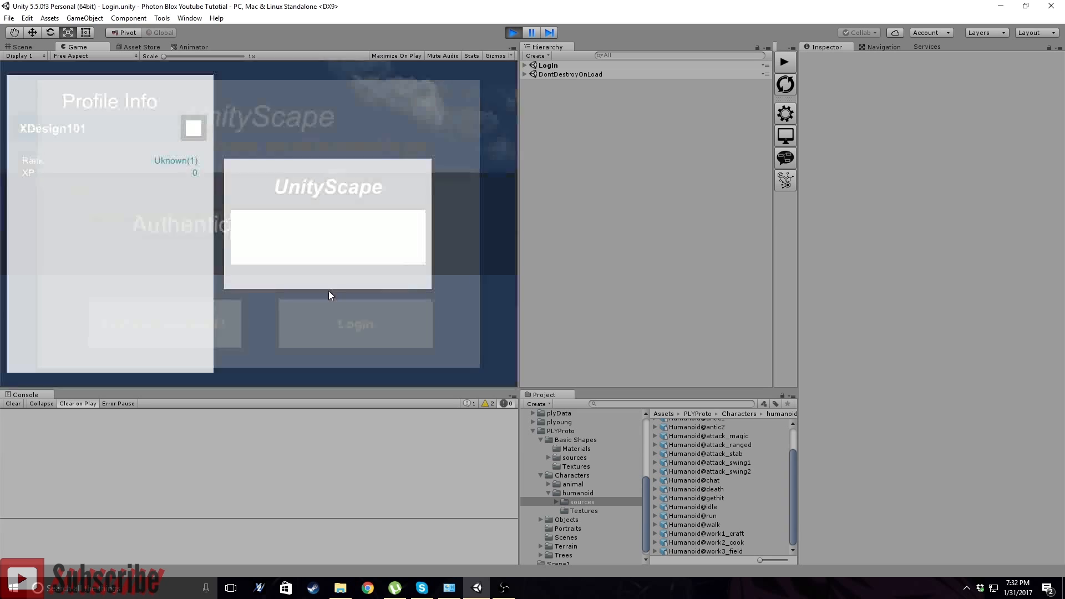
click(351, 236)
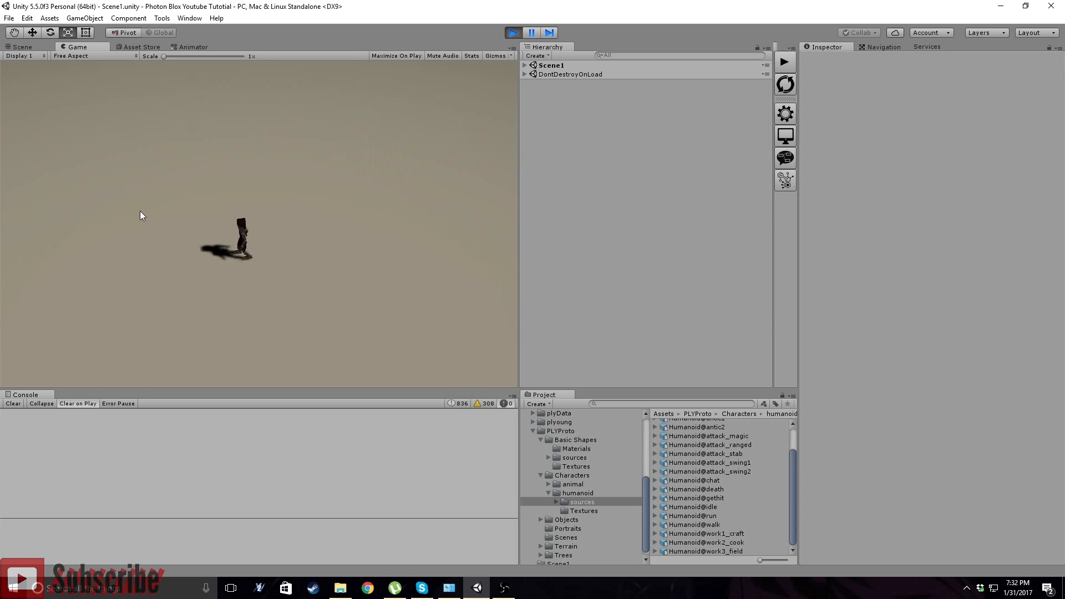
click(252, 185)
click(342, 243)
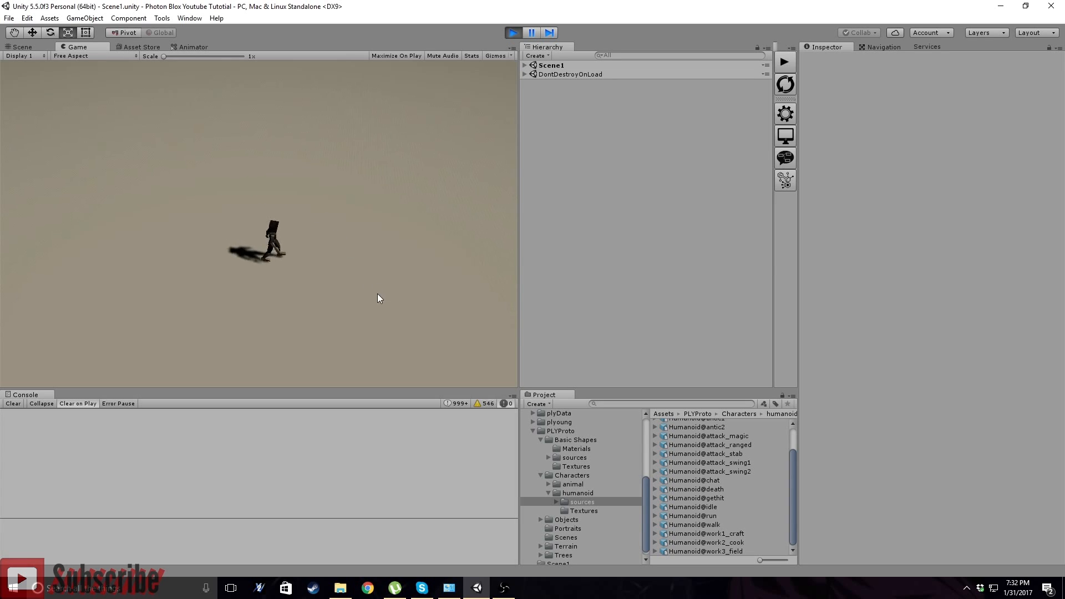
- Show the console warnings, trace the Legacy ones to the attack_stab, death, idle and walk clips, and hide the warnings again
click(478, 403)
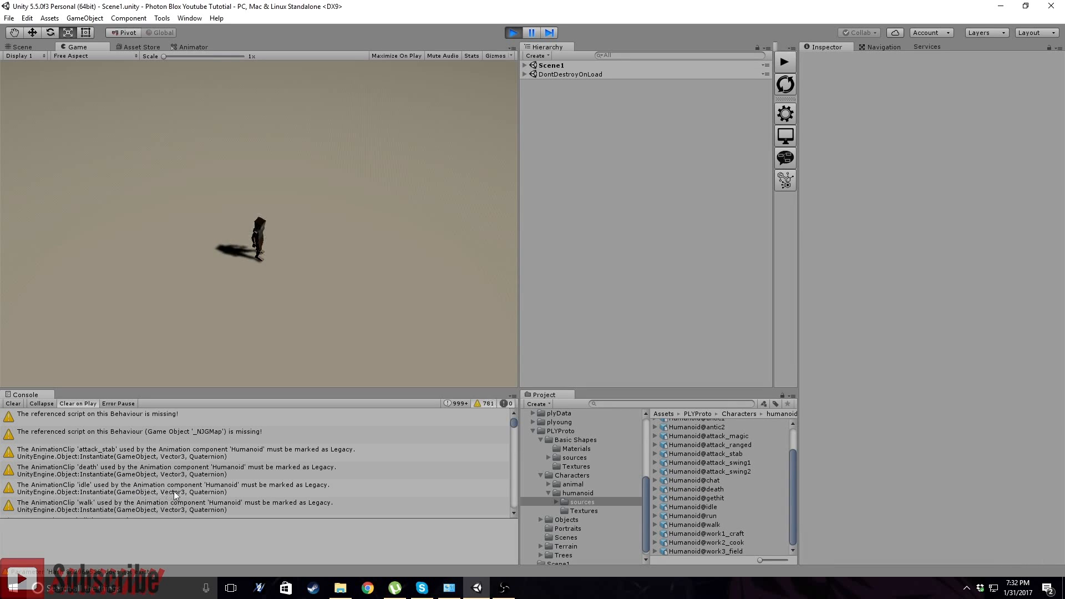
click(314, 487)
click(308, 503)
click(314, 489)
click(318, 469)
click(327, 449)
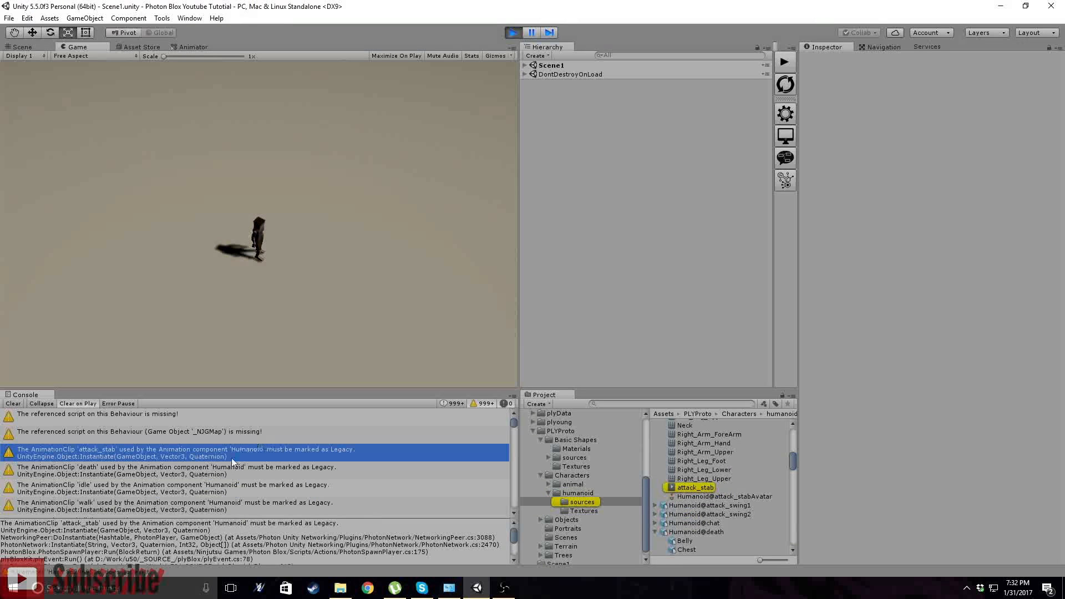
click(225, 469)
click(224, 485)
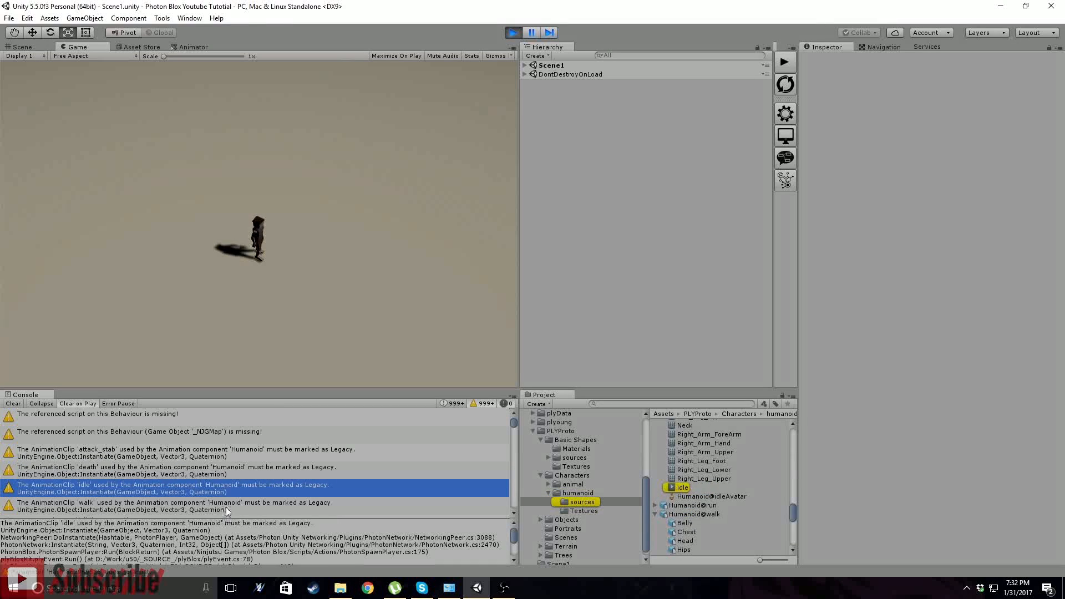
click(225, 505)
click(476, 404)
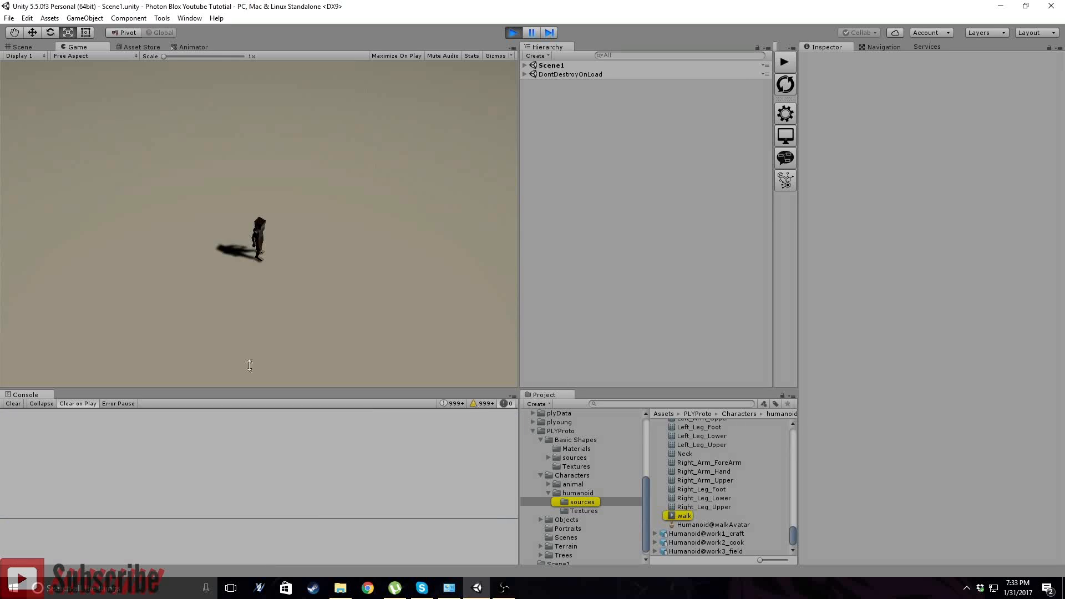